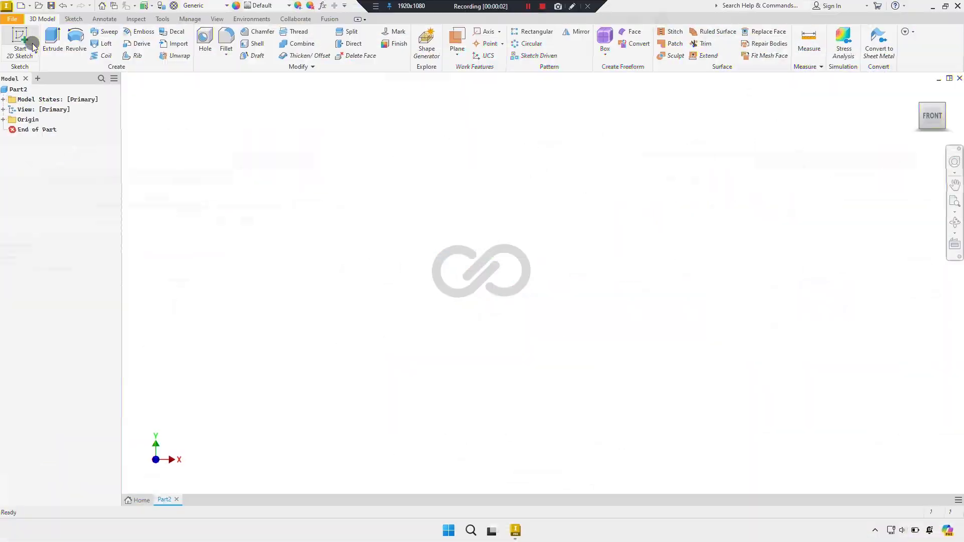
# Start Sketch1 on the XZ origin plane and turn the view so TOP is upright
pyautogui.click(411, 283)
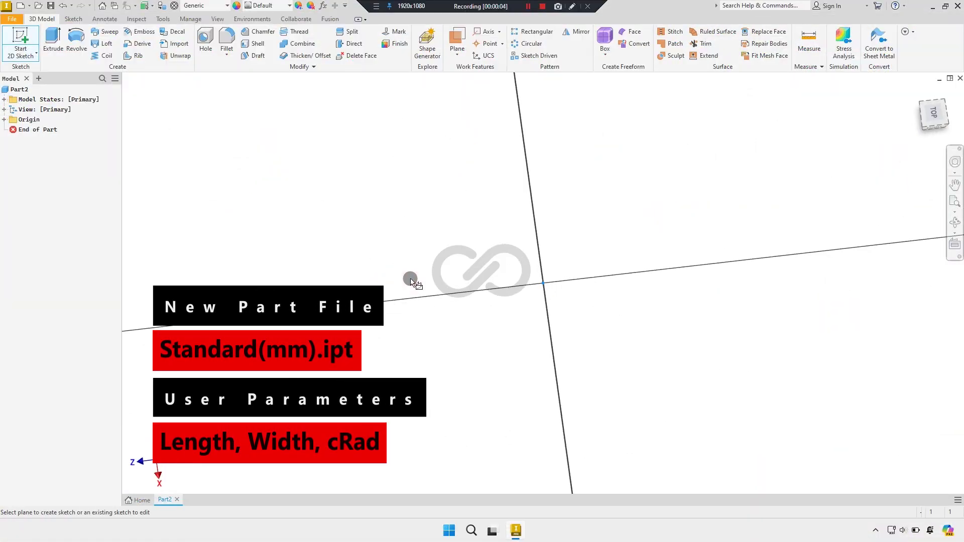
pyautogui.click(948, 91)
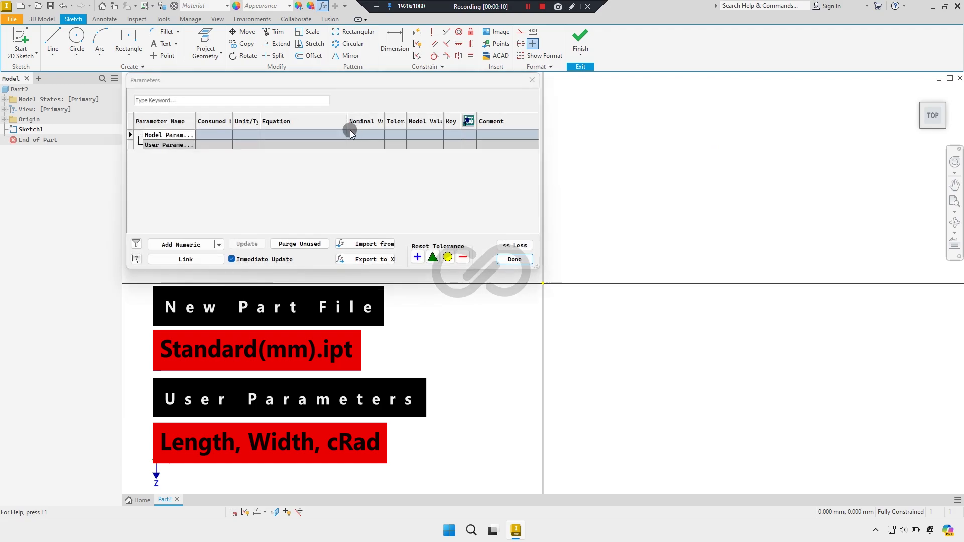
# Add a user parameter named length with value 150 mm
pyautogui.click(172, 245)
pyautogui.write('length')
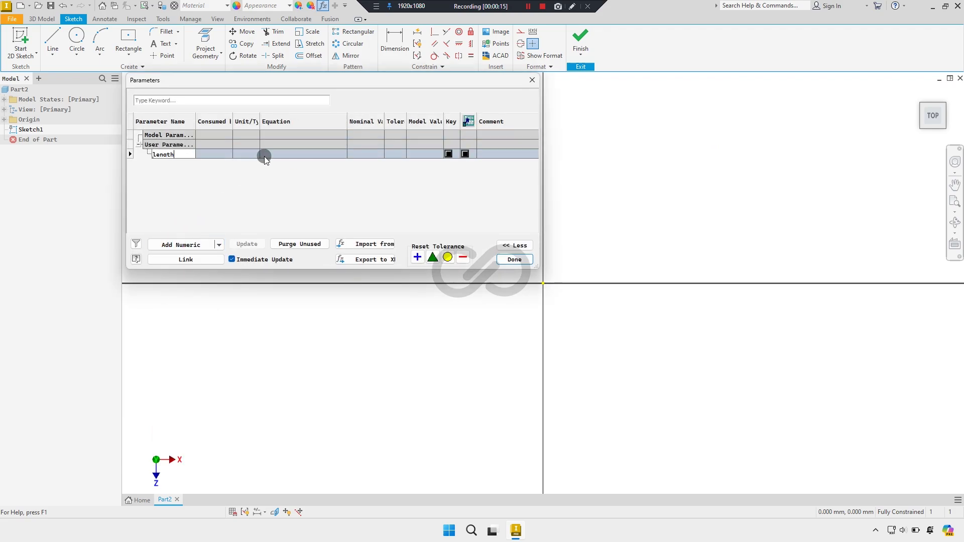
pyautogui.click(278, 152)
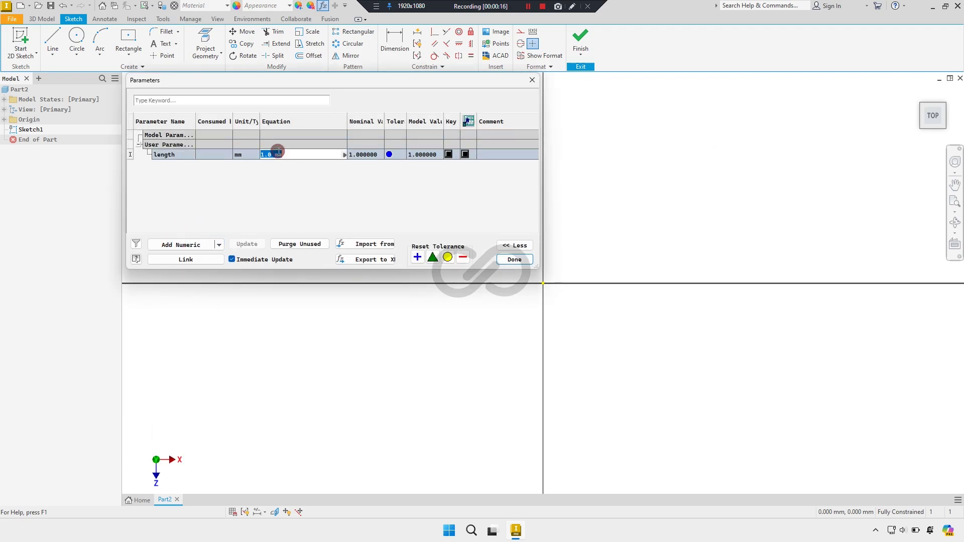
pyautogui.write('150')
pyautogui.click(284, 172)
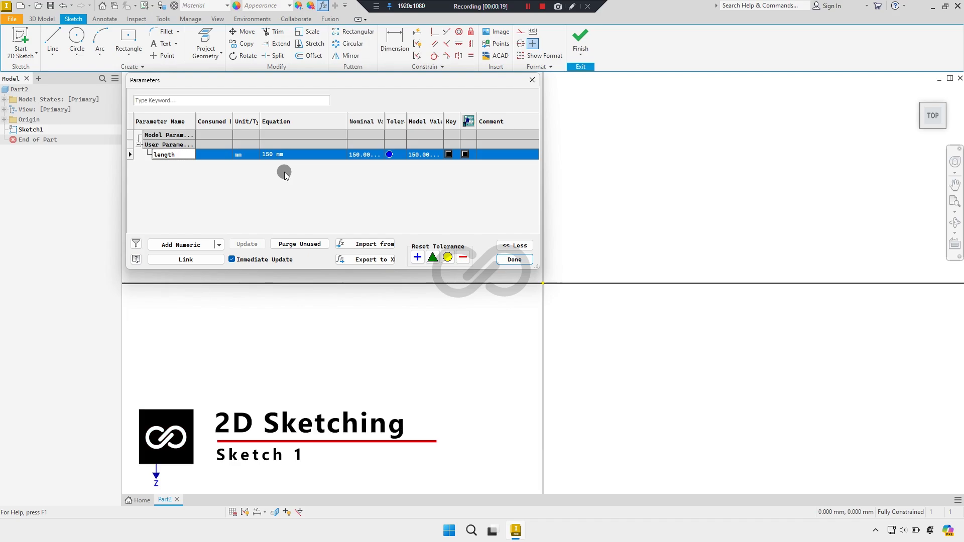
# Add user parameters width = 90 mm and cRad = 4 mm
pyautogui.click(201, 243)
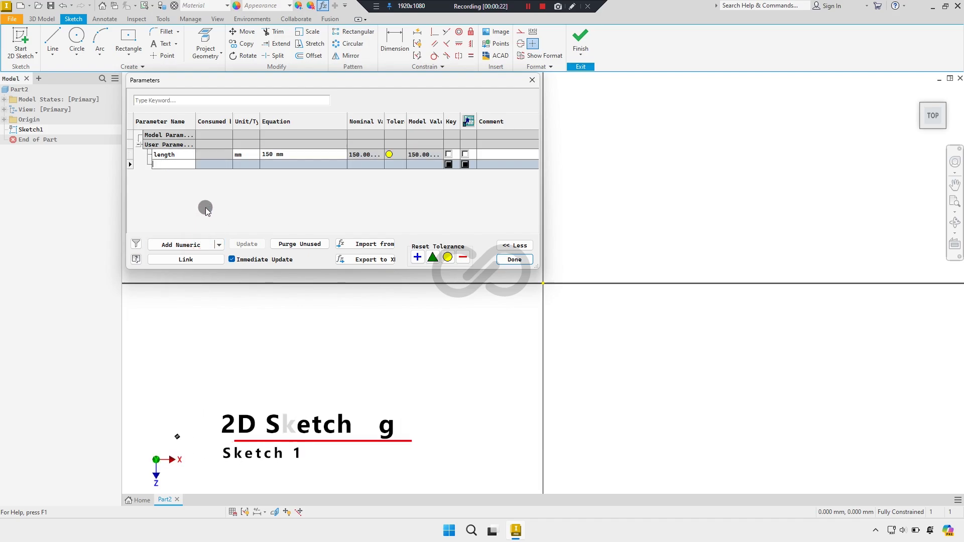
pyautogui.write('width')
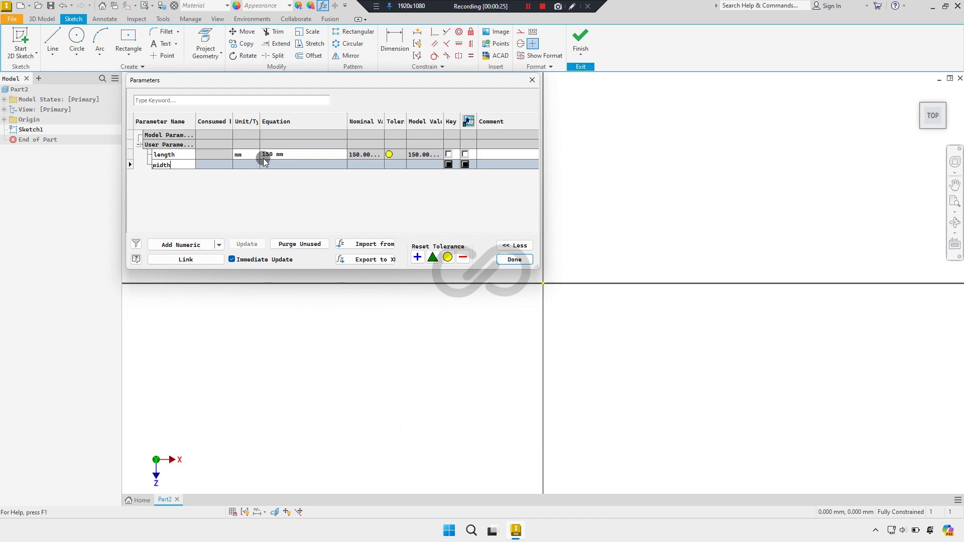
pyautogui.click(269, 165)
pyautogui.write('90')
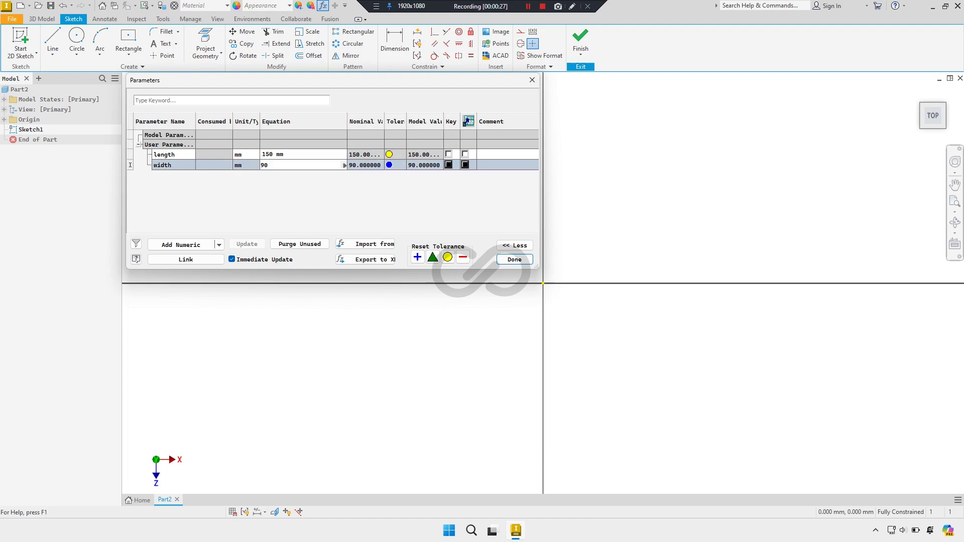
pyautogui.click(195, 243)
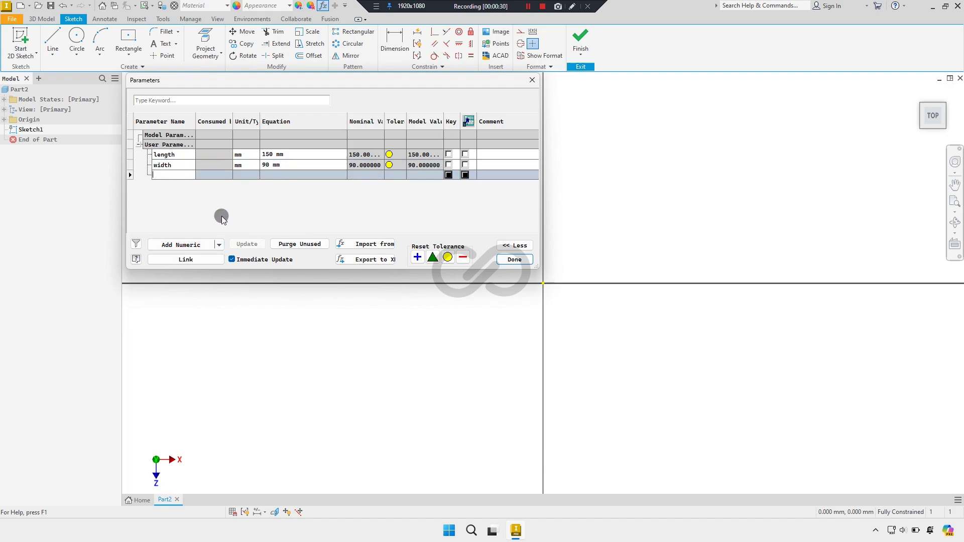
pyautogui.write('cRad')
pyautogui.click(293, 180)
pyautogui.write('4')
pyautogui.press('Return')
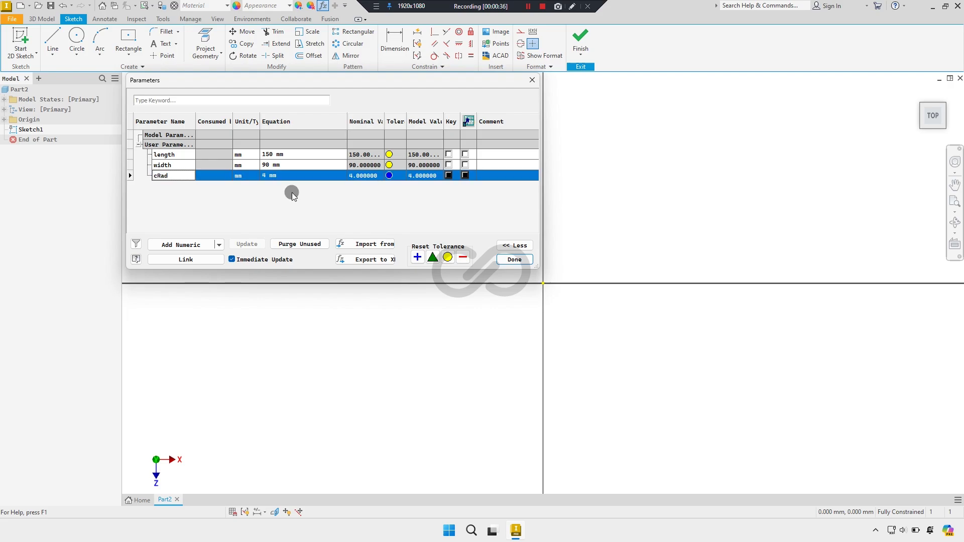
# Draw a centre-point rectangle at the origin sized by the length and width parameters
pyautogui.click(516, 260)
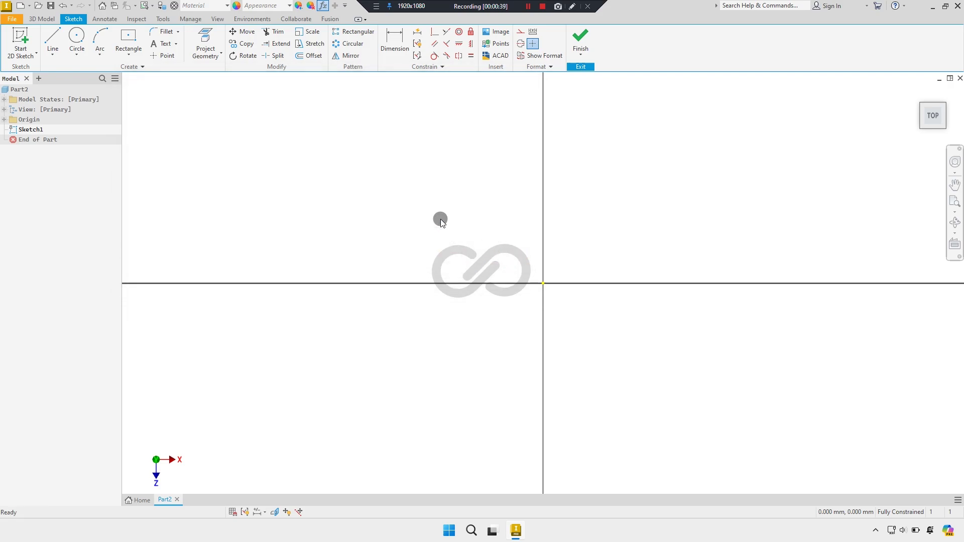
pyautogui.click(128, 40)
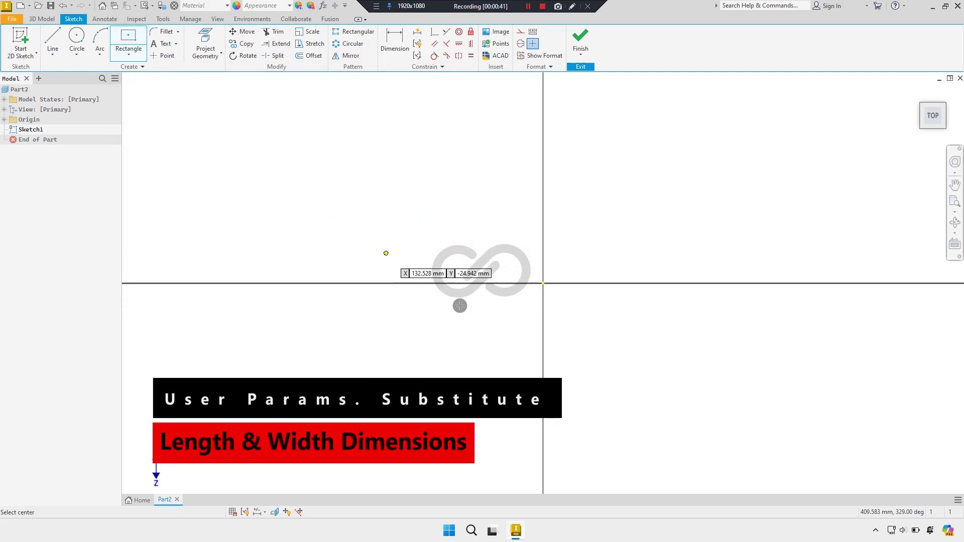
pyautogui.click(543, 284)
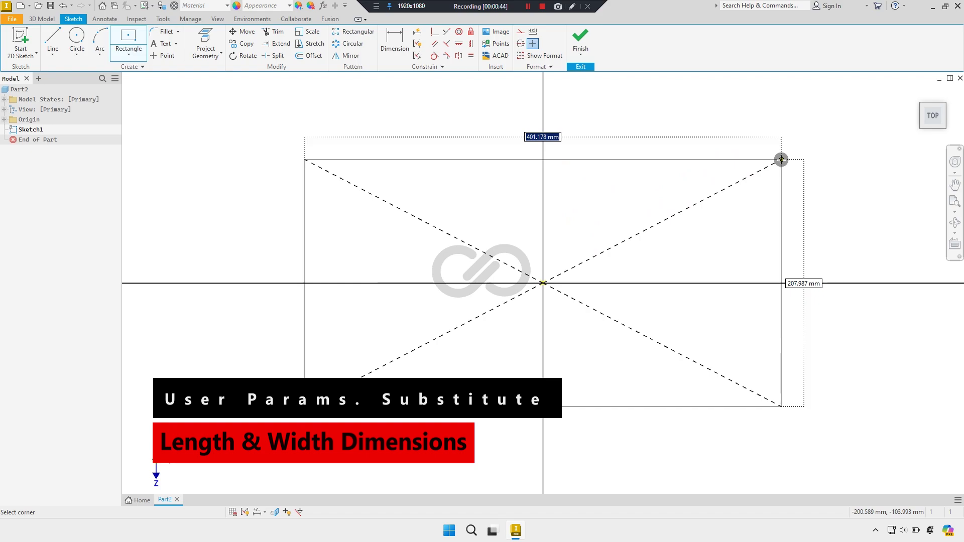
pyautogui.press('Tab')
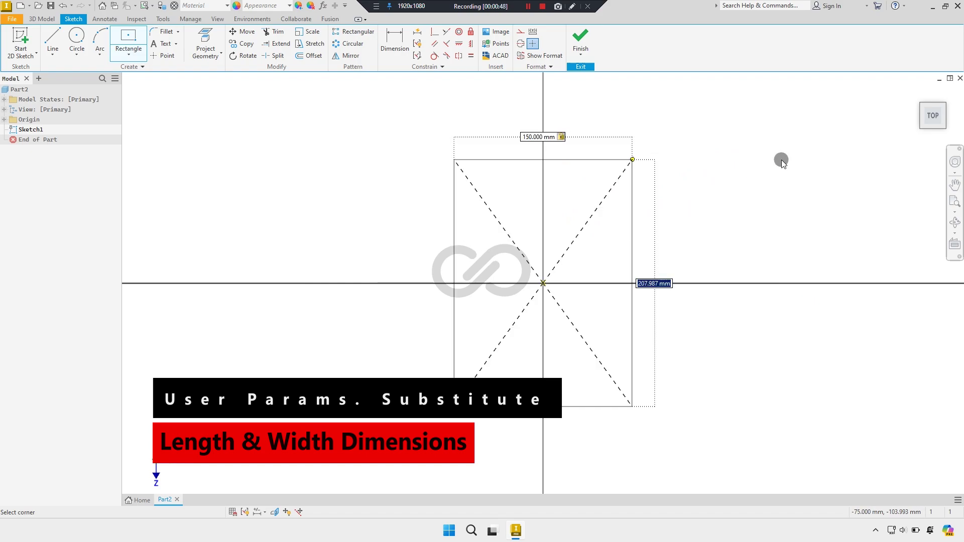
pyautogui.write('width')
pyautogui.press('Return')
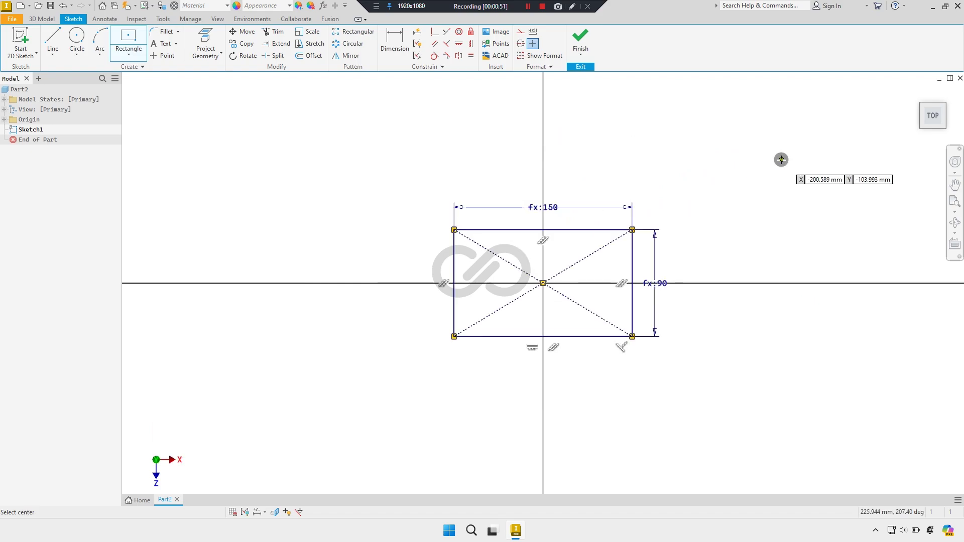
# End the rectangle tool and reposition the fx:150 and fx:90 dimension labels
pyautogui.rightClick(630, 193)
pyautogui.click(650, 207)
pyautogui.scroll(2, 542, 215)
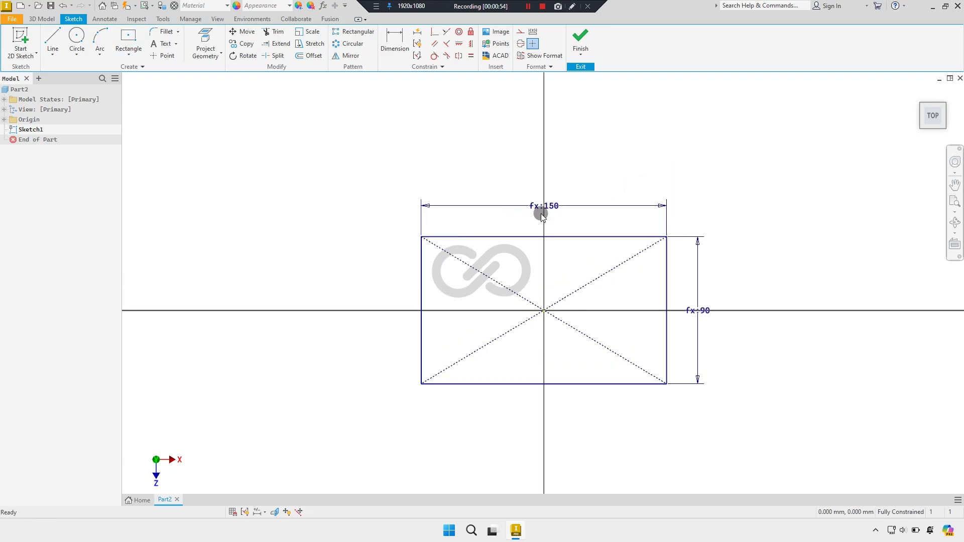
pyautogui.moveTo(553, 209); pyautogui.dragTo(574, 218)
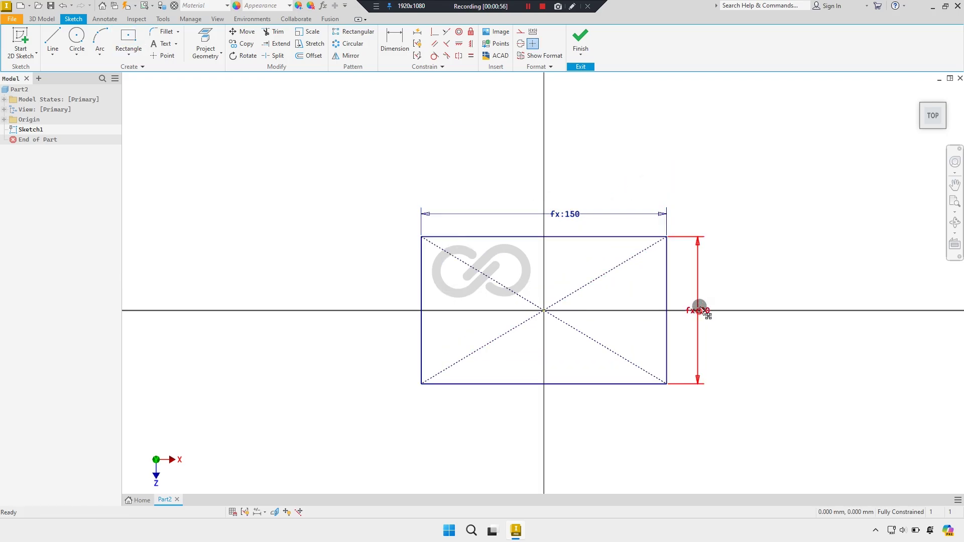
pyautogui.moveTo(701, 309); pyautogui.dragTo(655, 273)
pyautogui.scroll(-2, 619, 260)
# Finish the sketch and extrude the rectangle as a symmetric 30 mm surface
pyautogui.click(583, 35)
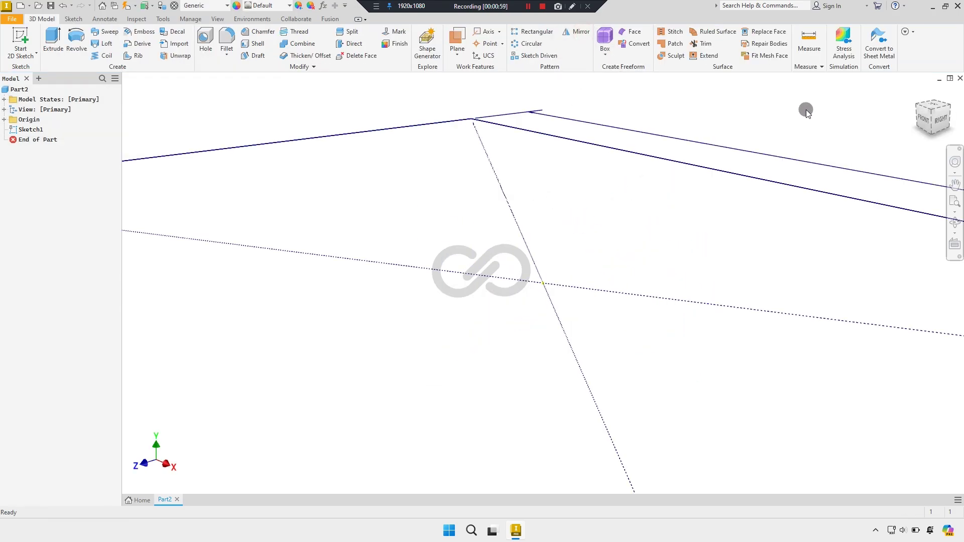
pyautogui.click(925, 94)
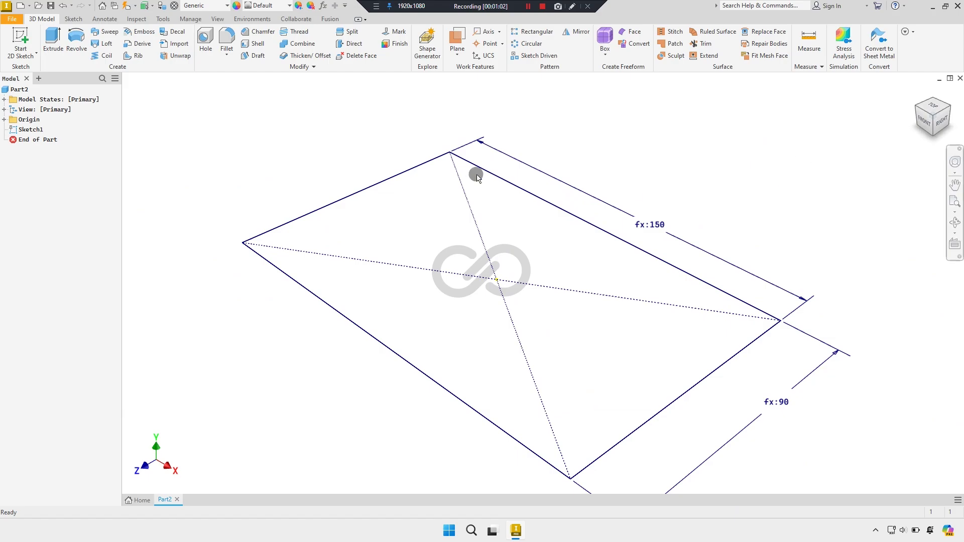
pyautogui.click(60, 45)
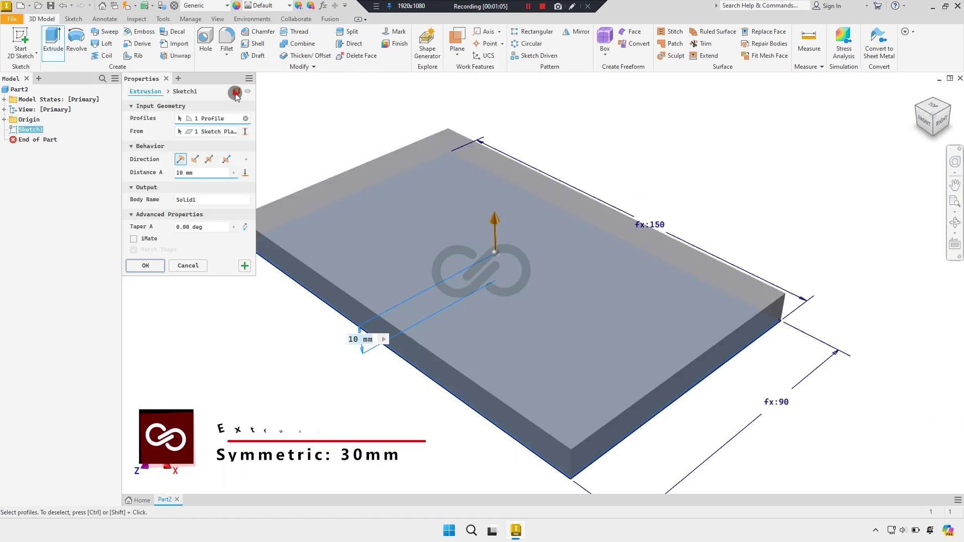
pyautogui.click(236, 91)
pyautogui.click(208, 160)
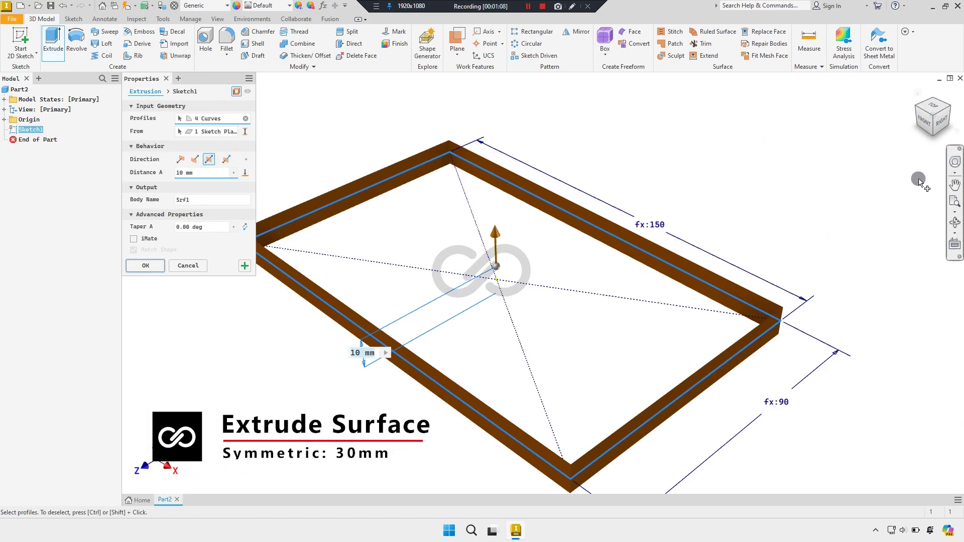
pyautogui.click(935, 141)
pyautogui.scroll(-4, 539, 173)
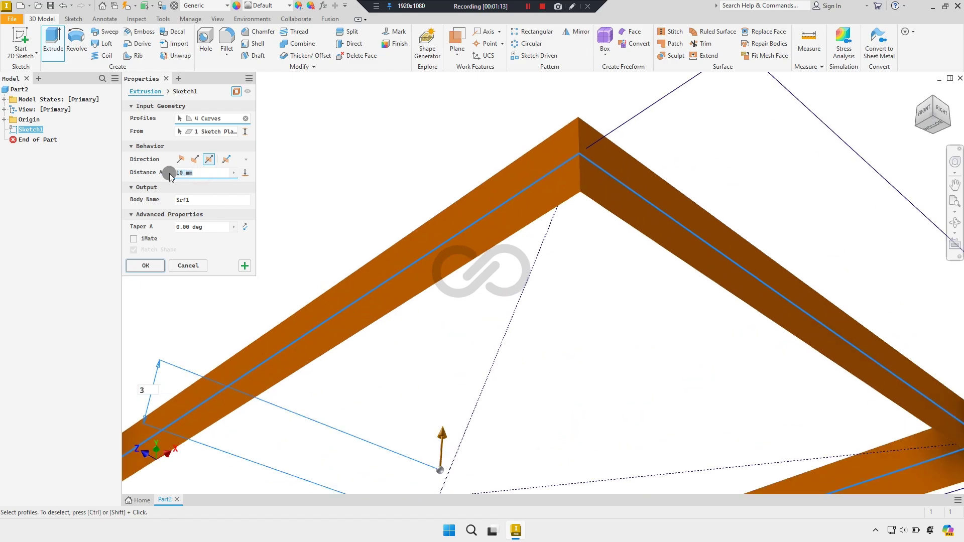
pyautogui.write('30')
pyautogui.scroll(3, 447, 161)
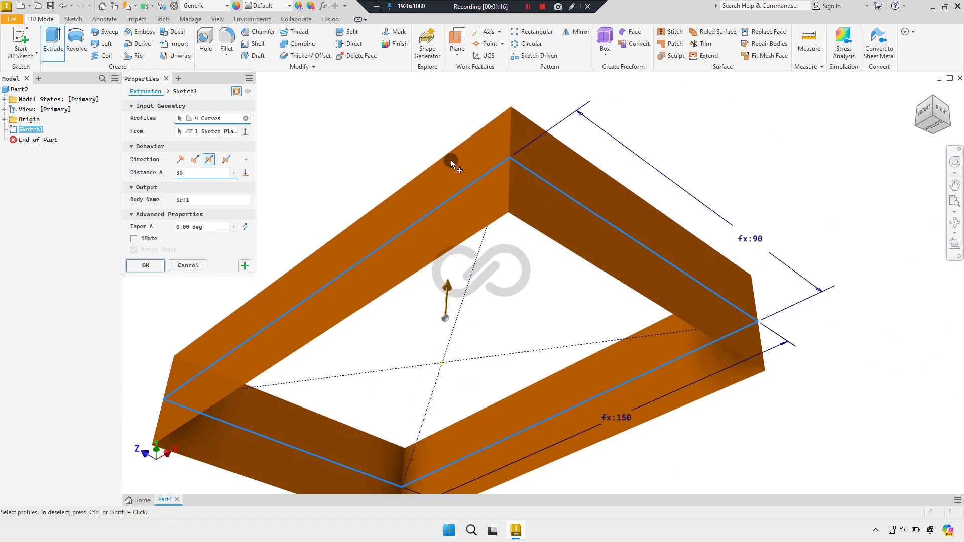
pyautogui.scroll(1, 451, 160)
pyautogui.click(145, 265)
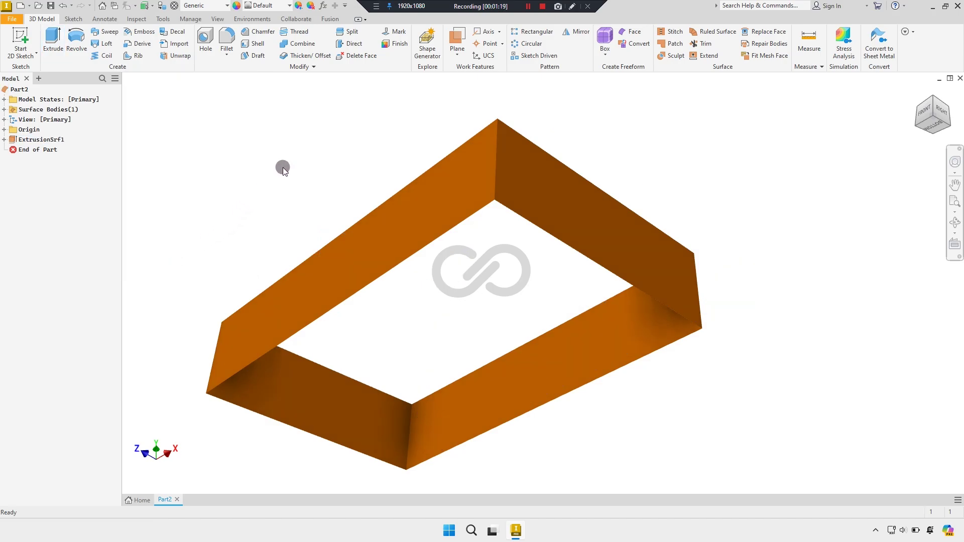
# Cap one end of the surface wall with a boundary patch on its rectangular edge loop
pyautogui.click(676, 45)
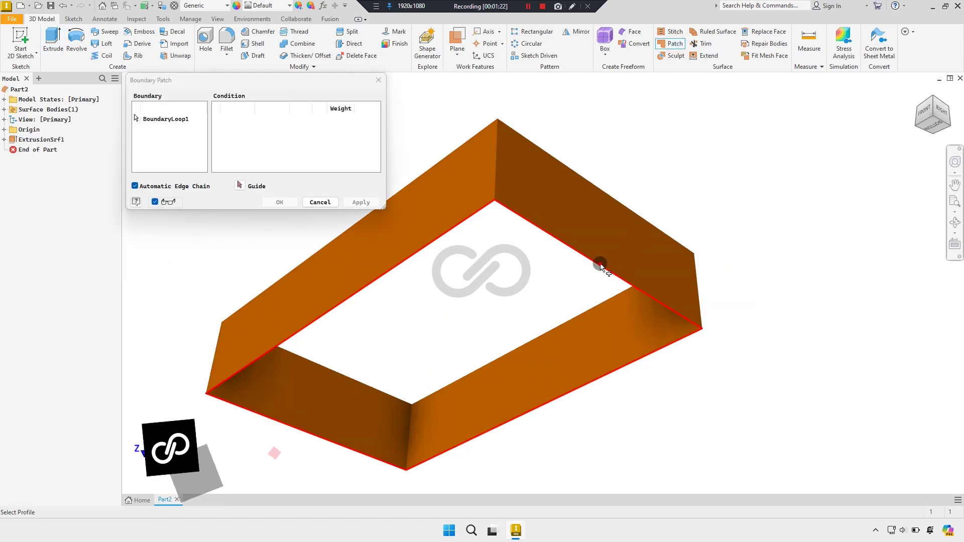
pyautogui.click(601, 265)
pyautogui.click(360, 203)
pyautogui.click(321, 202)
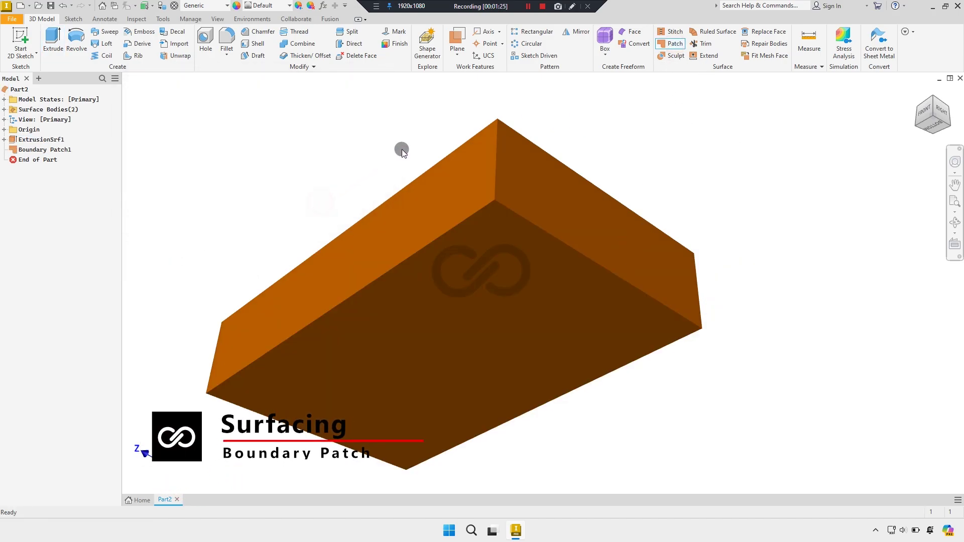
pyautogui.click(675, 31)
pyautogui.moveTo(729, 153)
pyautogui.keyDown('shift'); pyautogui.mouseDown(button='middle')
pyautogui.moveTo(708, 154)
pyautogui.moveTo(708, 195)
pyautogui.moveTo(745, 224)
pyautogui.mouseUp(button='middle'); pyautogui.keyUp('shift')
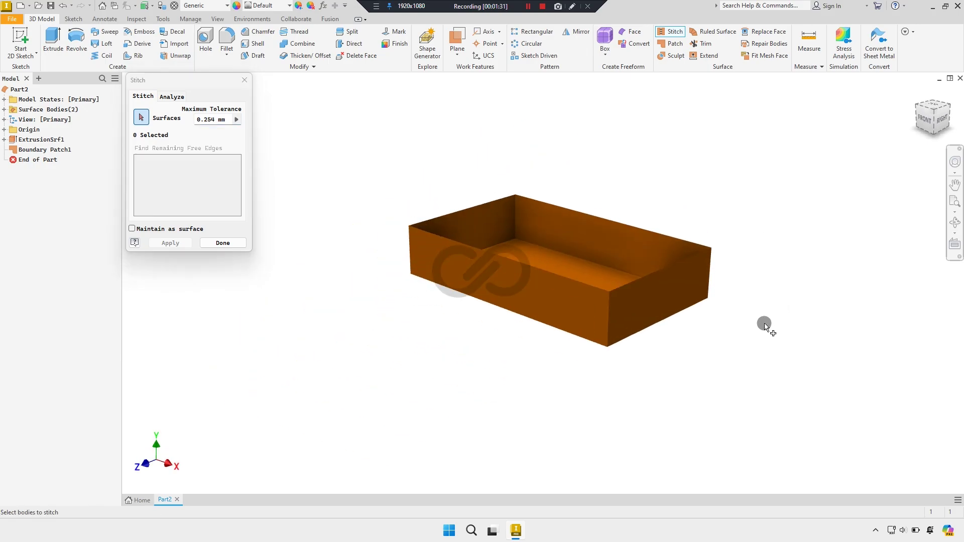
# Stitch the extruded wall and patch into one tray body, Stitch Surface1
pyautogui.moveTo(779, 374); pyautogui.dragTo(374, 135)
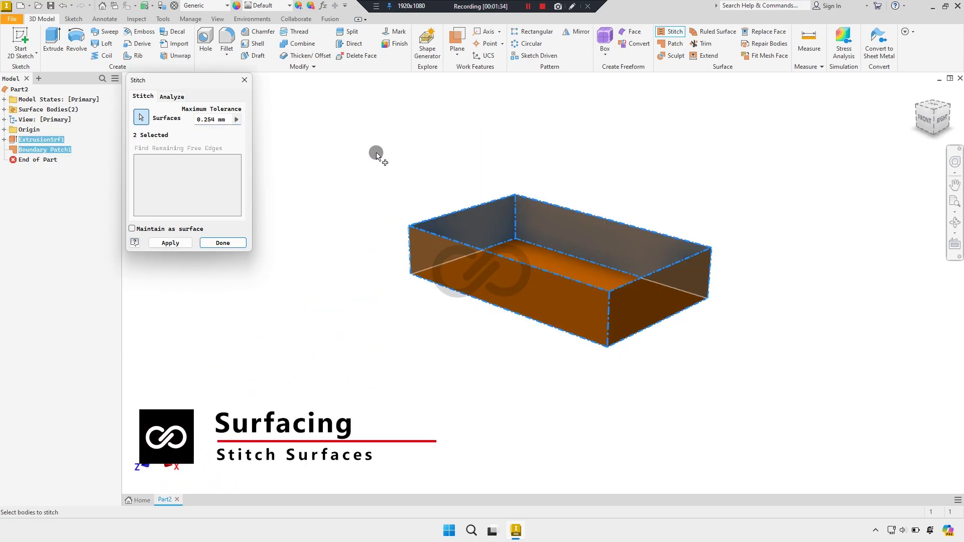
pyautogui.click(170, 243)
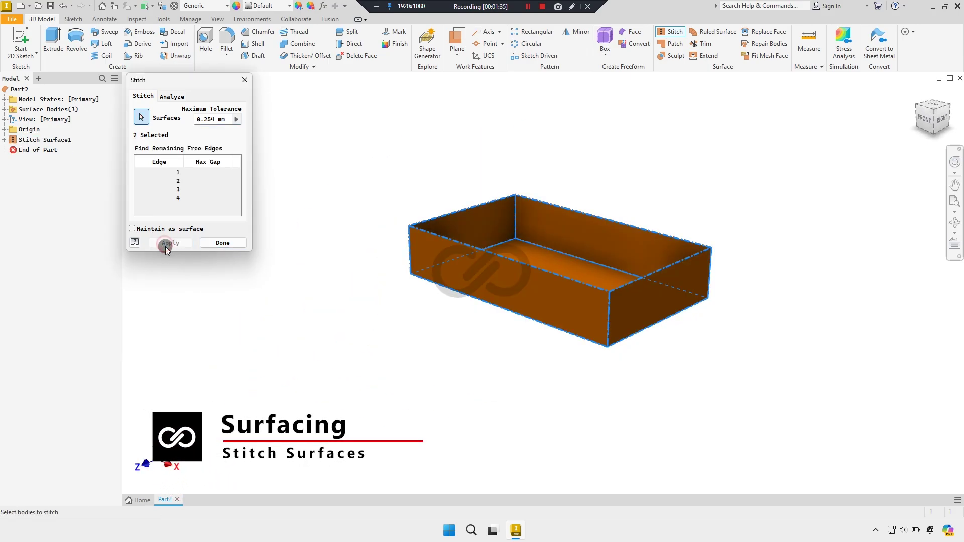
pyautogui.click(223, 243)
pyautogui.scroll(3, 386, 267)
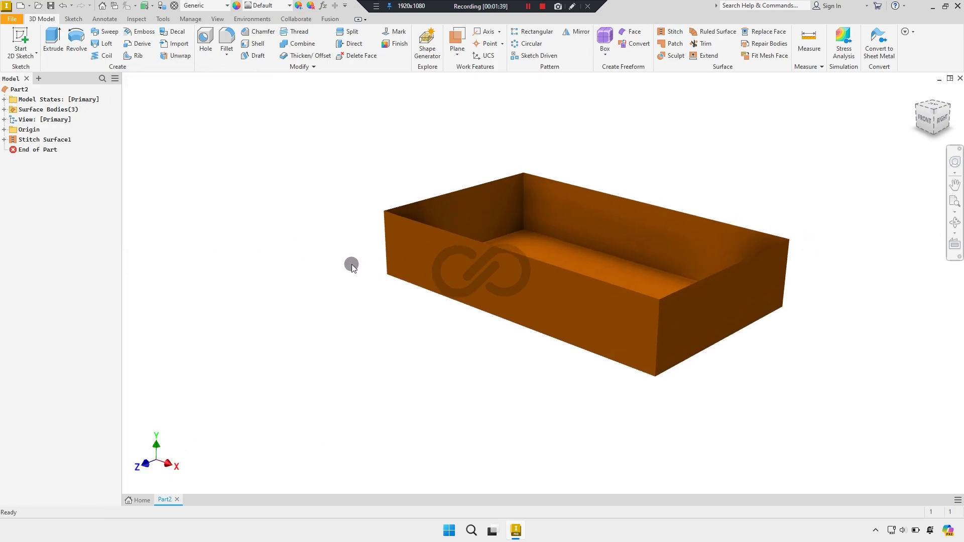
pyautogui.click(225, 39)
pyautogui.write('8')
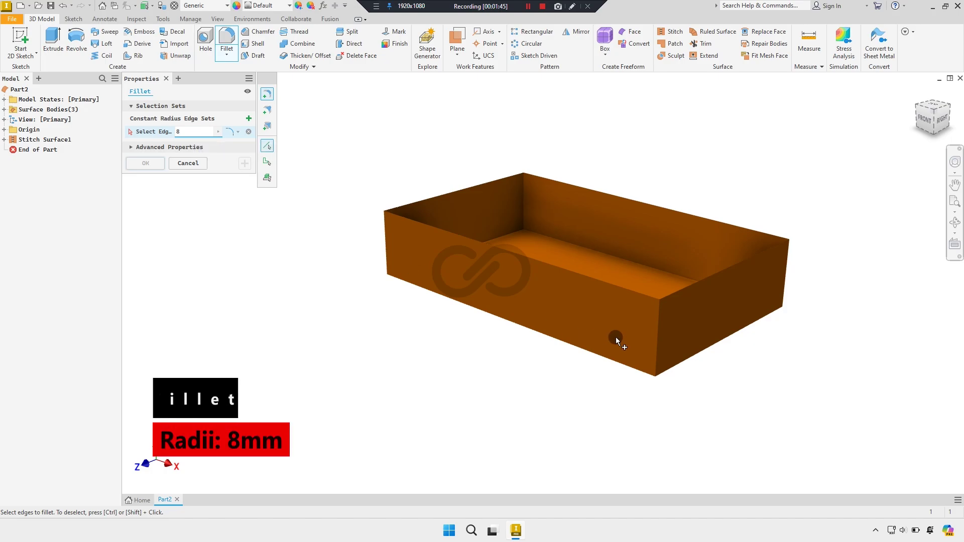
# Round the tray's four vertical corner edges with 8 mm fillets
pyautogui.click(658, 335)
pyautogui.click(384, 256)
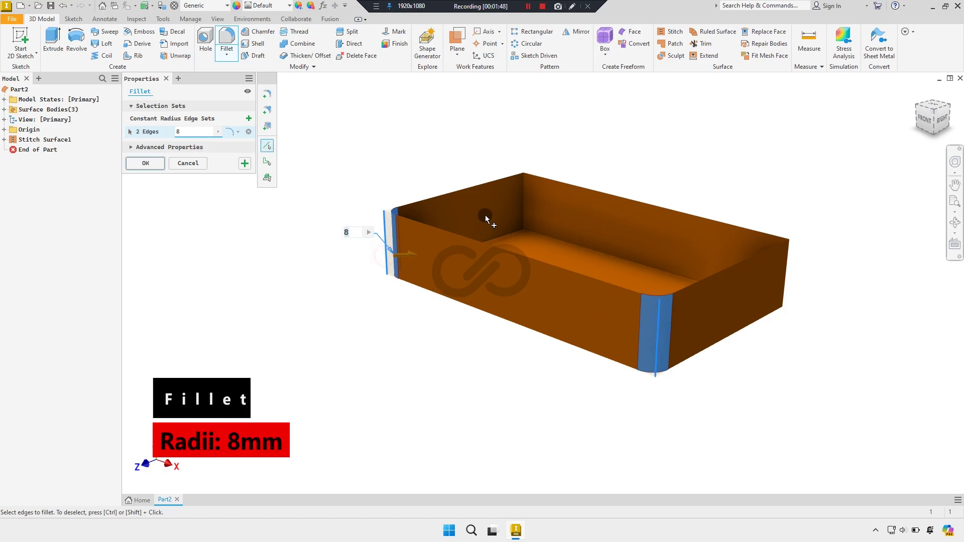
pyautogui.click(524, 208)
pyautogui.click(786, 276)
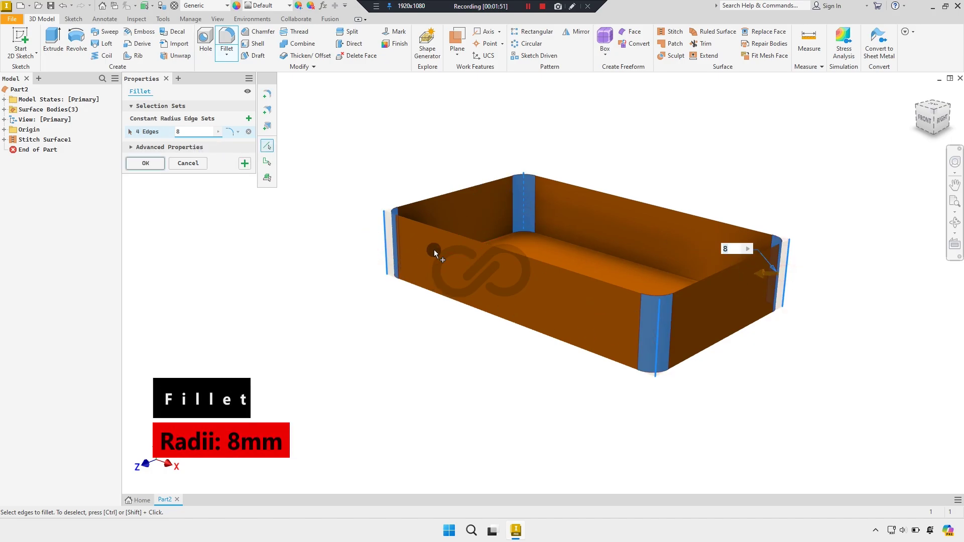
pyautogui.click(248, 165)
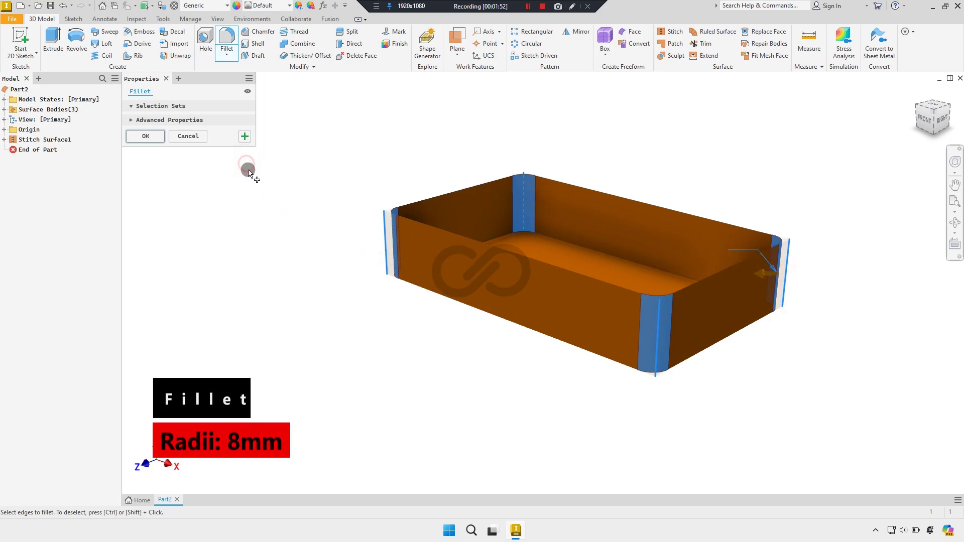
# Fillet the tray's bottom edge loop at 8 mm as well
pyautogui.click(934, 137)
pyautogui.click(546, 216)
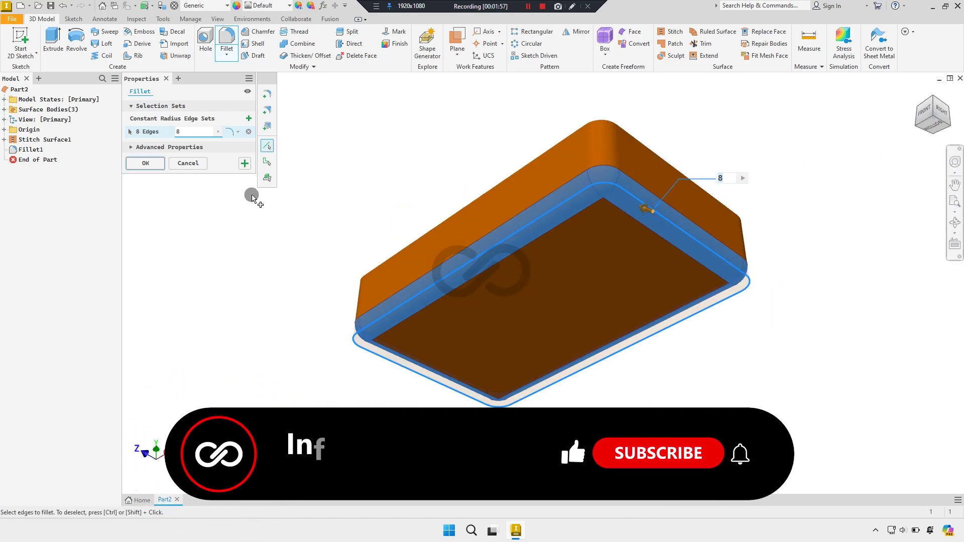
pyautogui.click(150, 163)
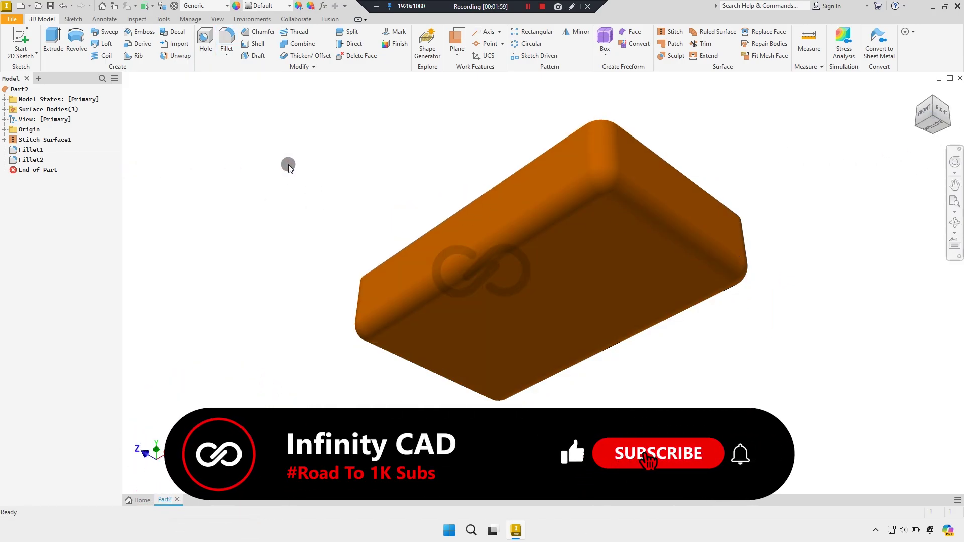
pyautogui.moveTo(288, 163)
pyautogui.keyDown('shift'); pyautogui.mouseDown(button='middle')
pyautogui.moveTo(475, 191)
pyautogui.moveTo(522, 215)
pyautogui.moveTo(456, 262)
pyautogui.moveTo(451, 237)
pyautogui.moveTo(441, 252)
pyautogui.mouseUp(button='middle'); pyautogui.keyUp('shift')
# Create Sketch2 on the XY origin plane with slice graphics turned on
pyautogui.click(23, 143)
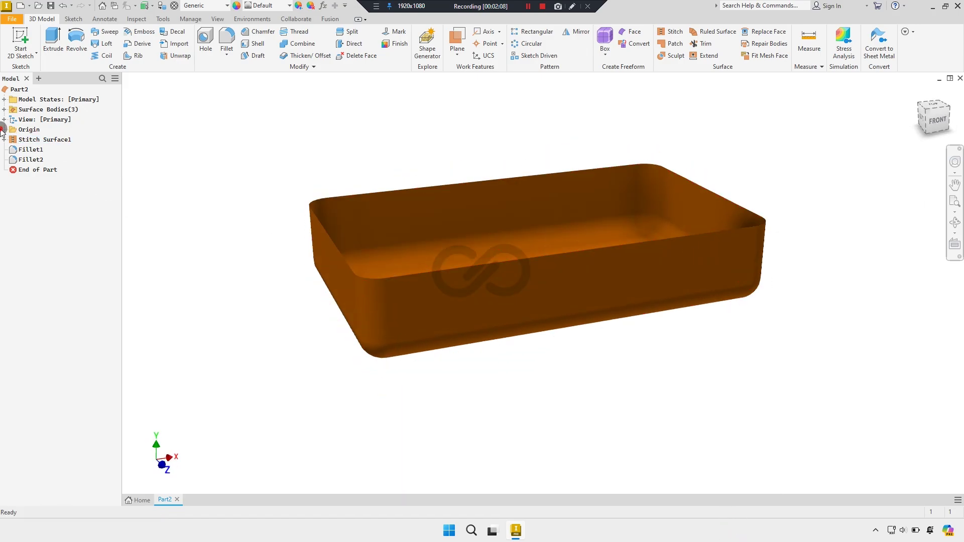
pyautogui.click(4, 130)
pyautogui.click(40, 160)
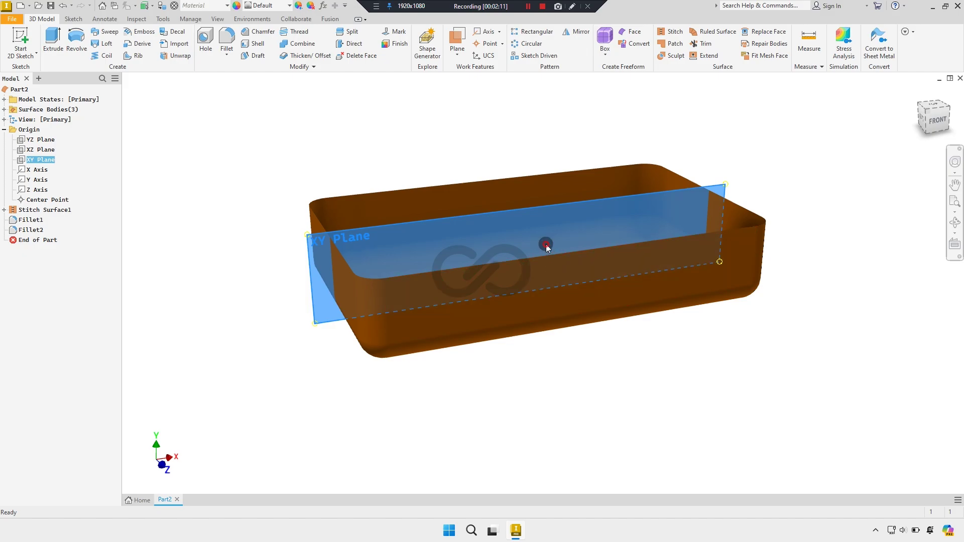
pyautogui.click(545, 242)
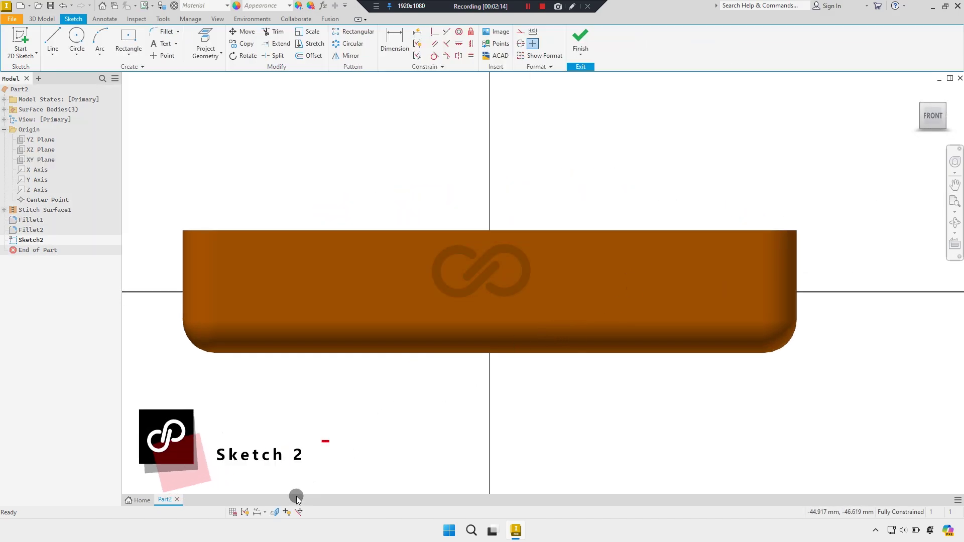
pyautogui.click(274, 512)
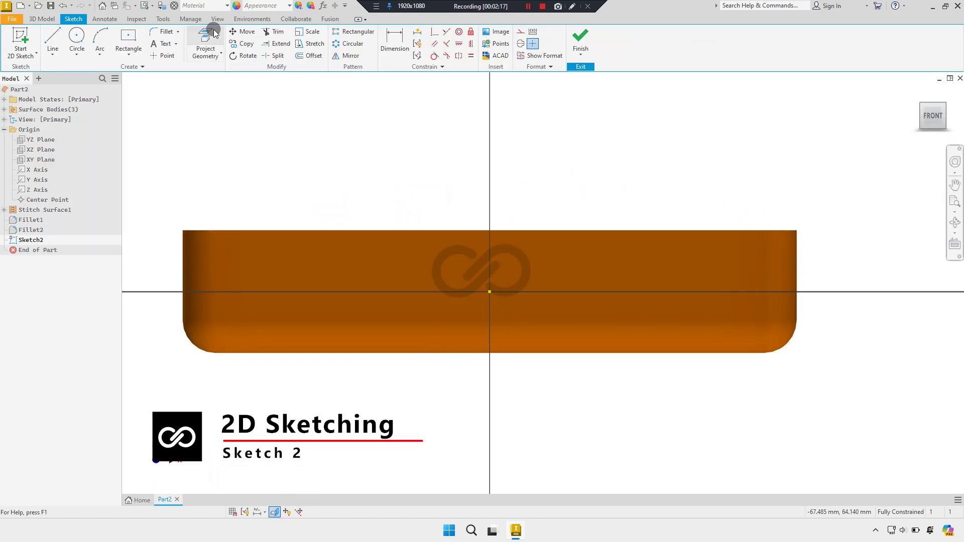
pyautogui.click(205, 43)
pyautogui.rightClick(776, 206)
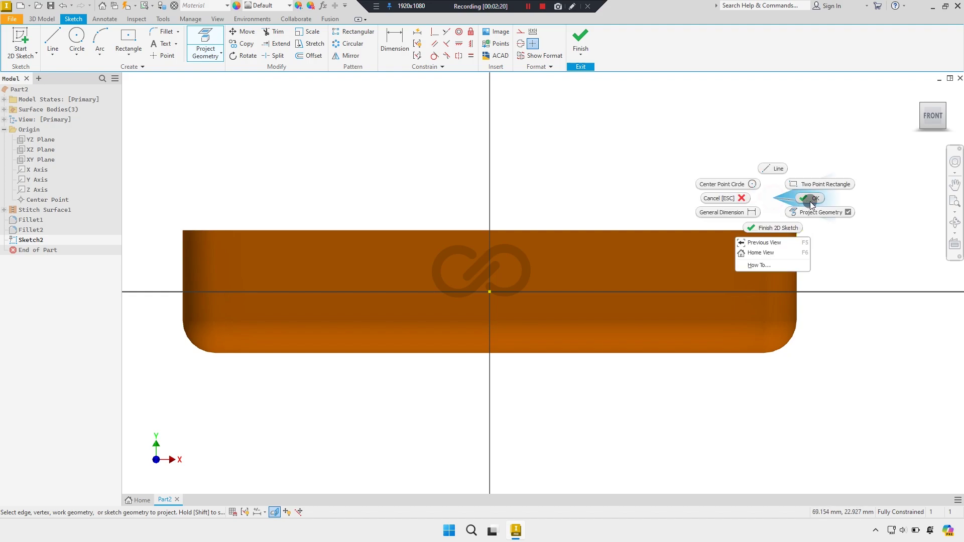
pyautogui.click(806, 200)
pyautogui.click(529, 7)
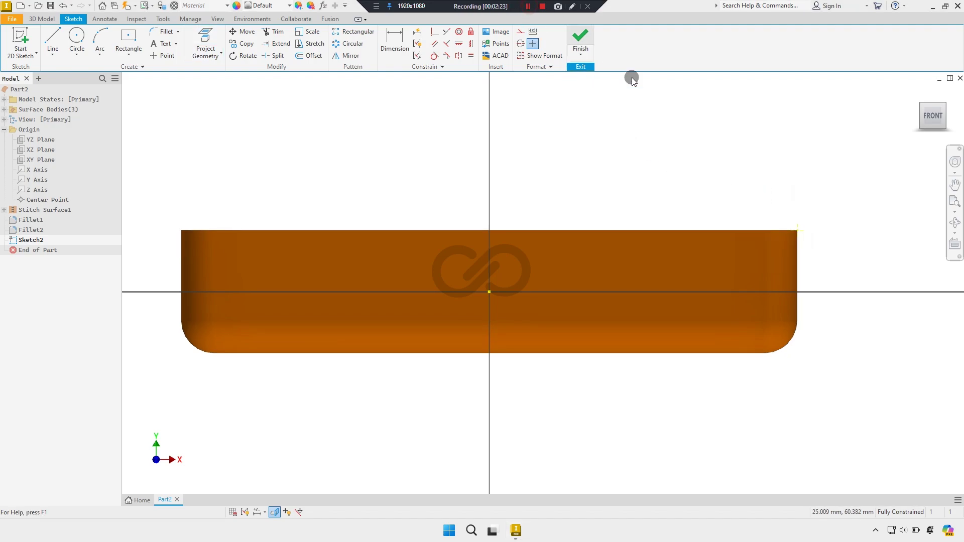
# Draw a vertical line up from the tray's top-right rim with a tangent arc off its top
pyautogui.click(55, 41)
pyautogui.click(797, 230)
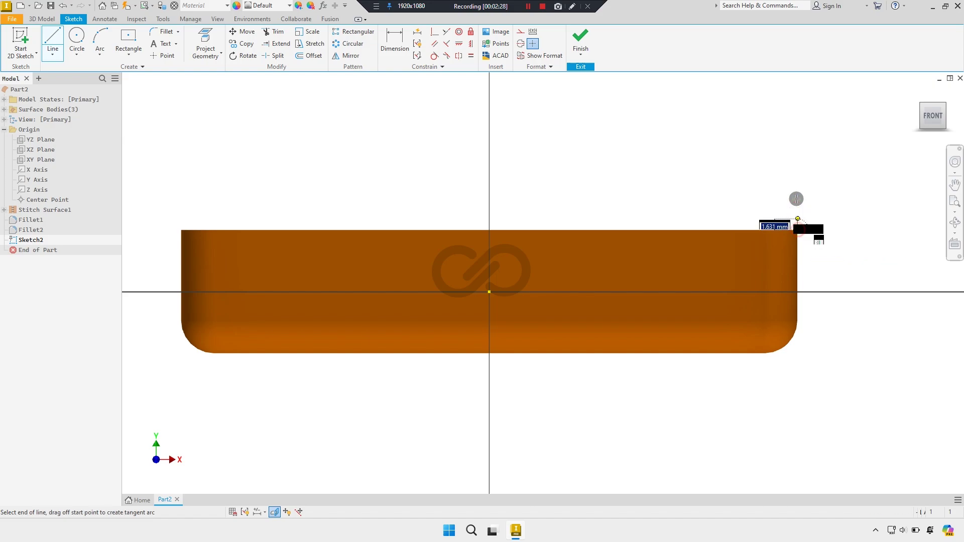
pyautogui.click(798, 160)
pyautogui.moveTo(798, 160); pyautogui.dragTo(835, 154)
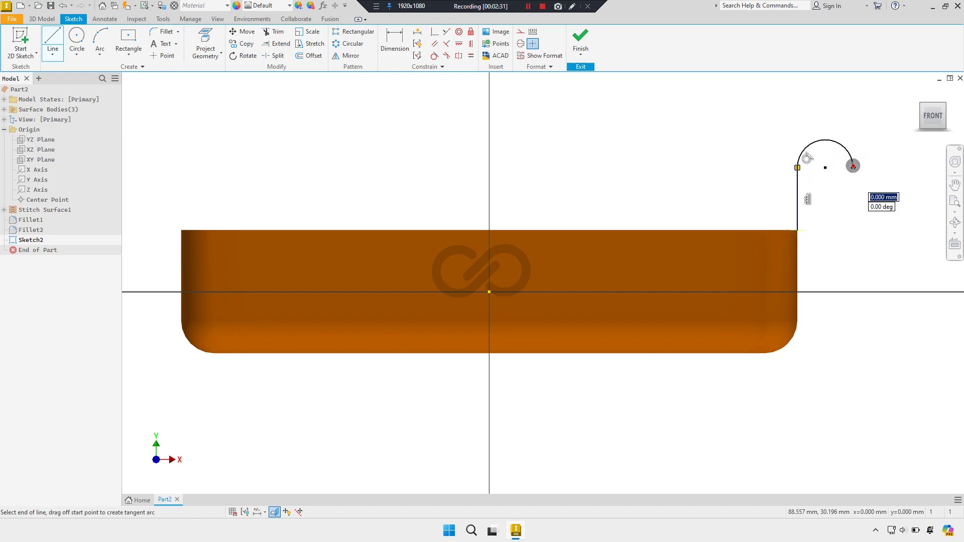
pyautogui.rightClick(850, 161)
pyautogui.click(805, 195)
pyautogui.scroll(2, 805, 195)
# Dimension the vertical line at 2 and the arc radius as cRad
pyautogui.press('d')
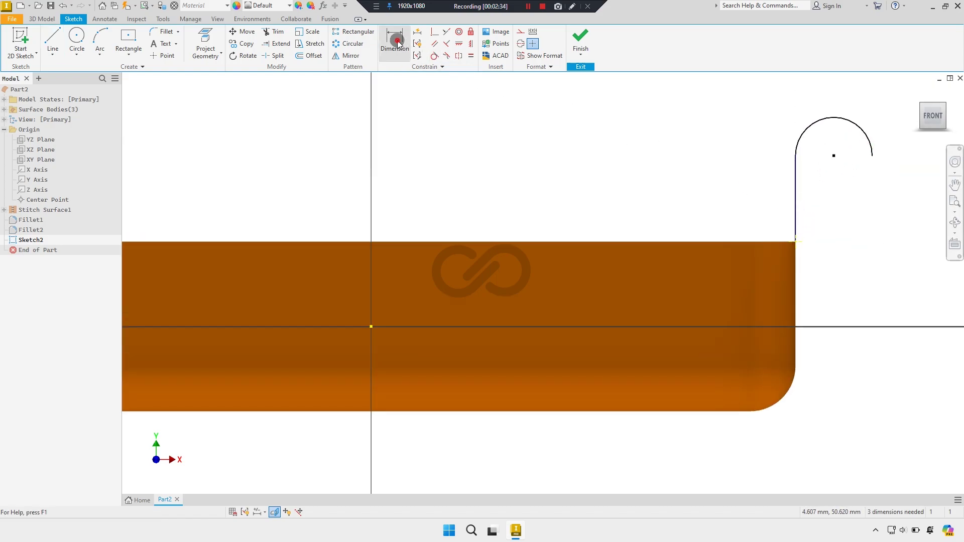
pyautogui.click(795, 216)
pyautogui.click(753, 210)
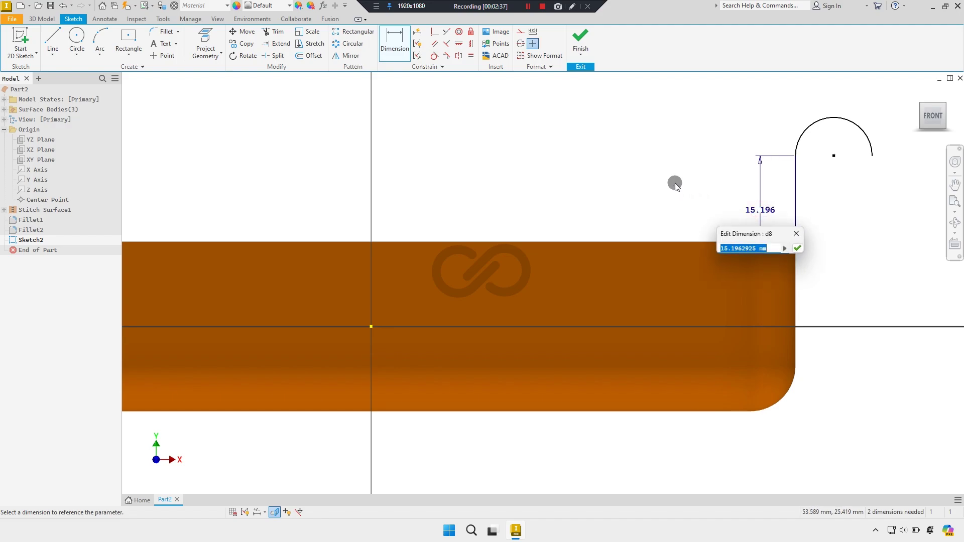
pyautogui.write('2')
pyautogui.press('Return')
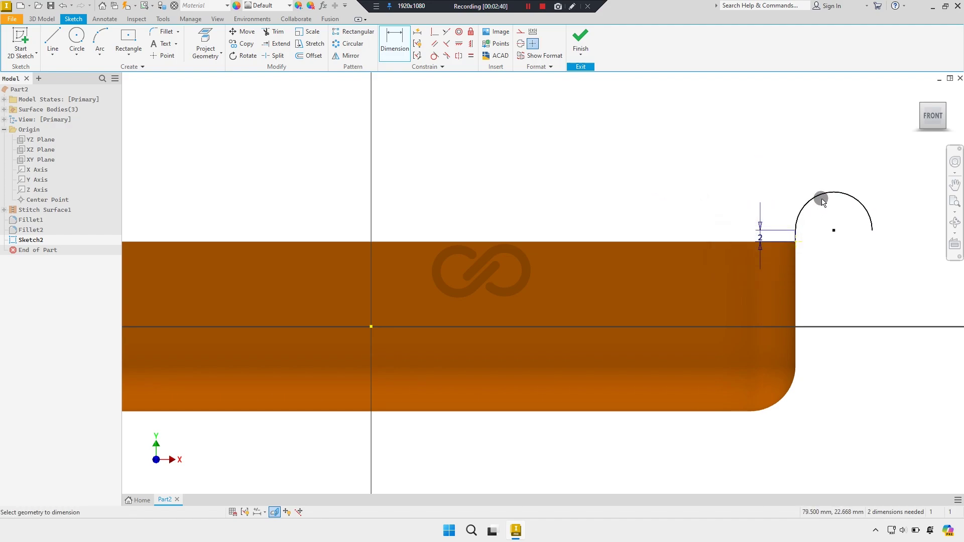
pyautogui.click(816, 138)
pyautogui.write('cRad')
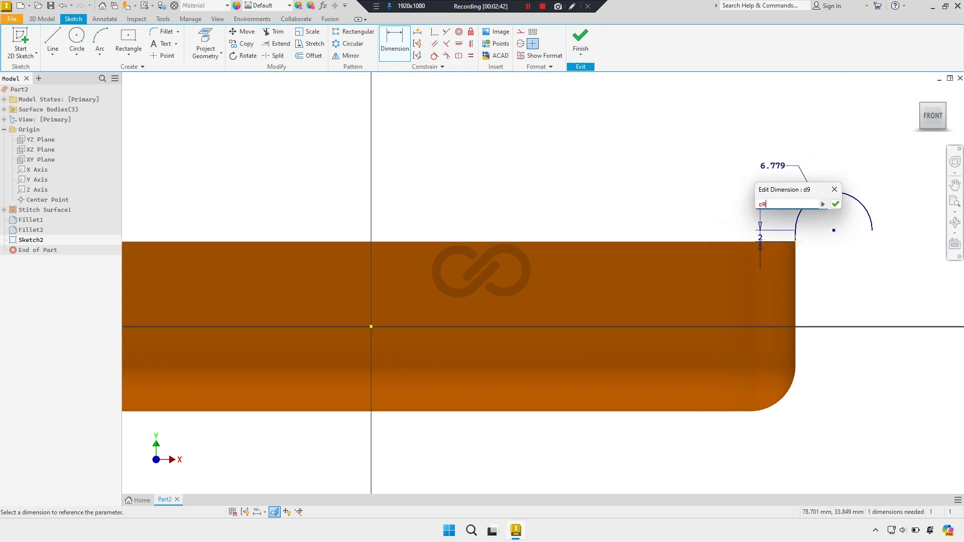
pyautogui.press('Return')
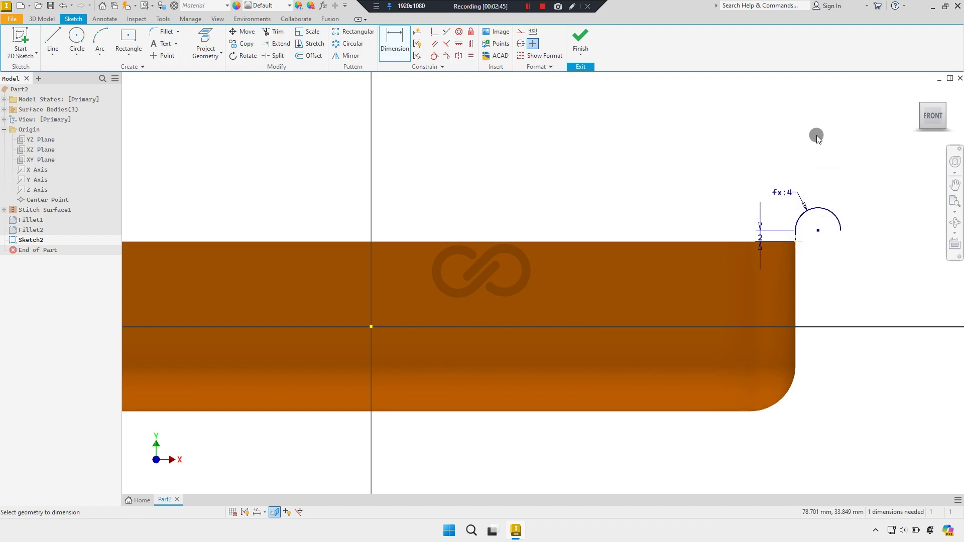
pyautogui.rightClick(827, 251)
pyautogui.click(864, 250)
pyautogui.scroll(3, 799, 237)
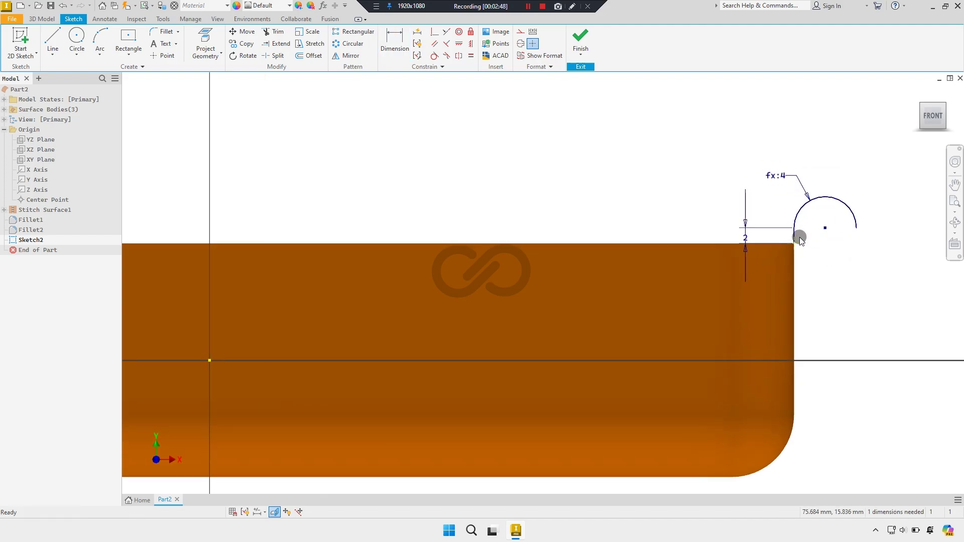
# Make the arc's two endpoints horizontally aligned and finish Sketch2
pyautogui.click(460, 43)
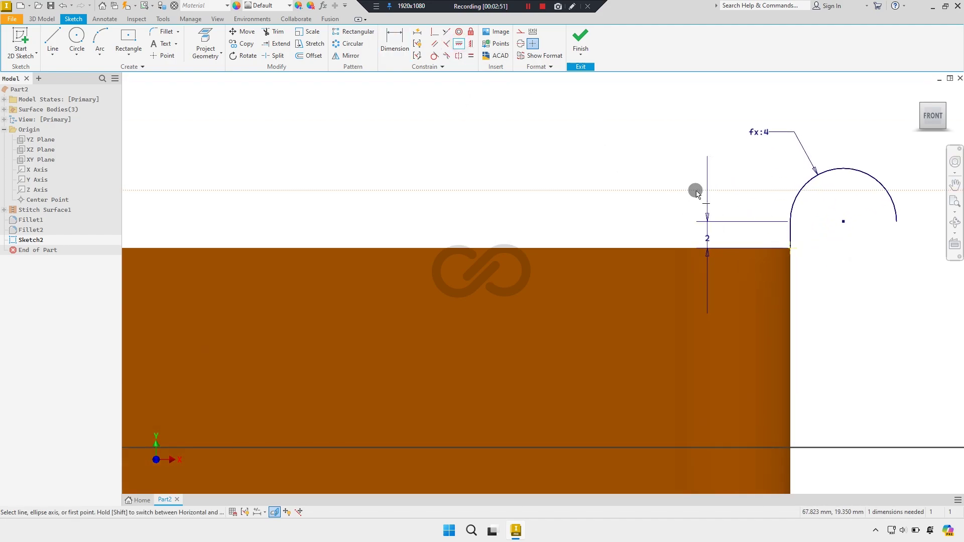
pyautogui.click(791, 221)
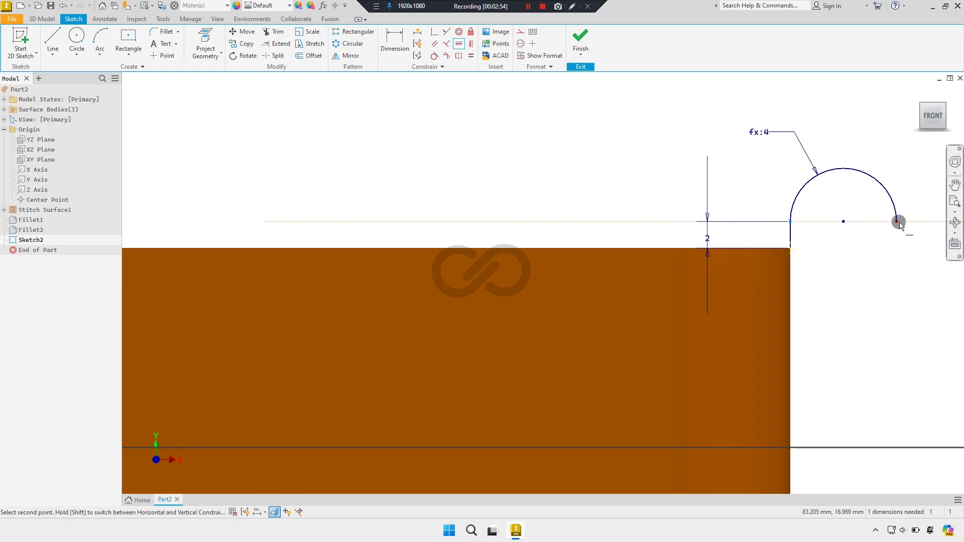
pyautogui.click(897, 220)
pyautogui.rightClick(841, 236)
pyautogui.click(811, 243)
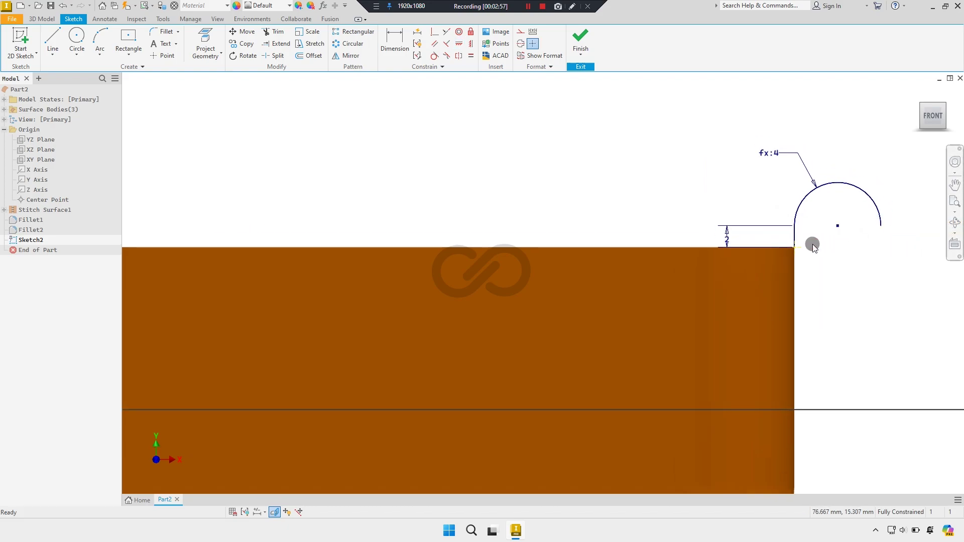
pyautogui.scroll(-3, 815, 271)
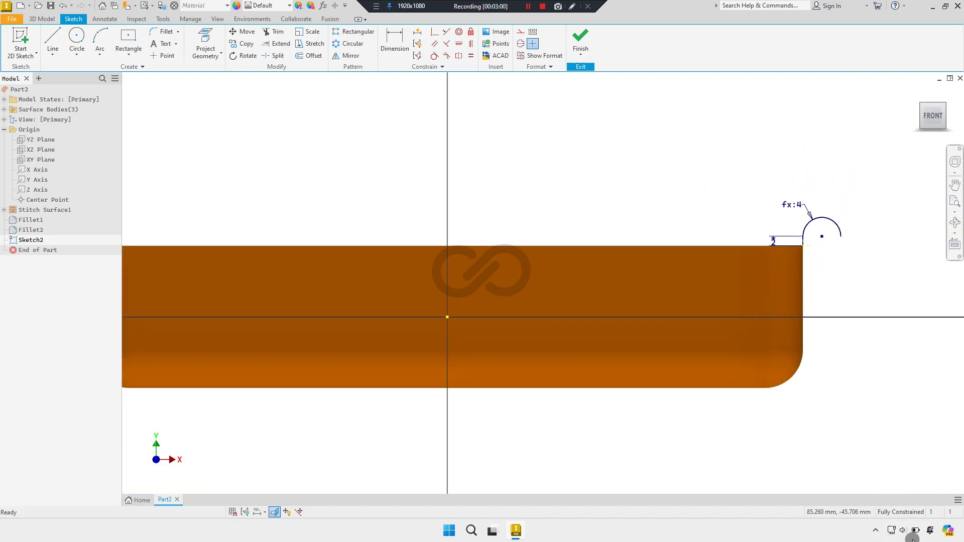
pyautogui.click(581, 35)
# Sweep the arc profile as a surface along the back, left and front rim edges
pyautogui.scroll(5, 667, 195)
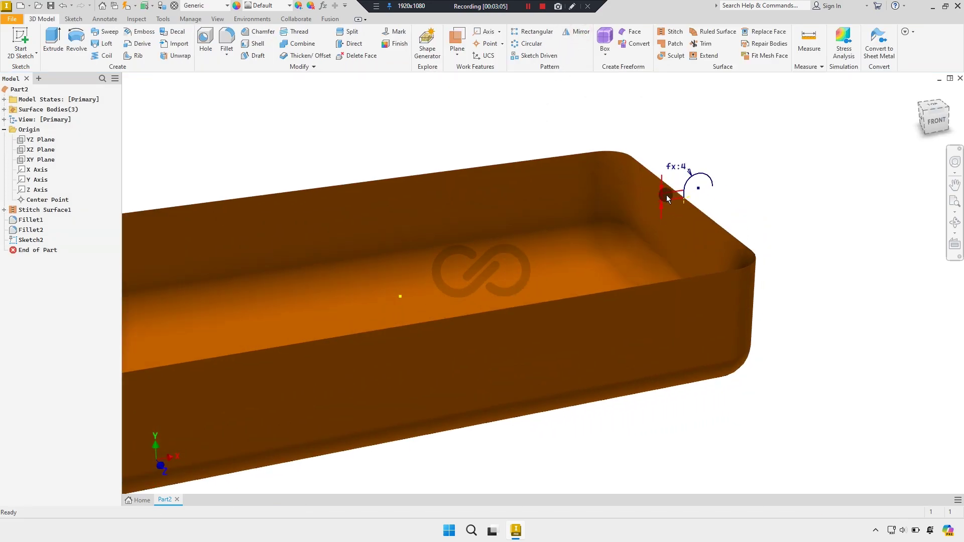
pyautogui.click(108, 35)
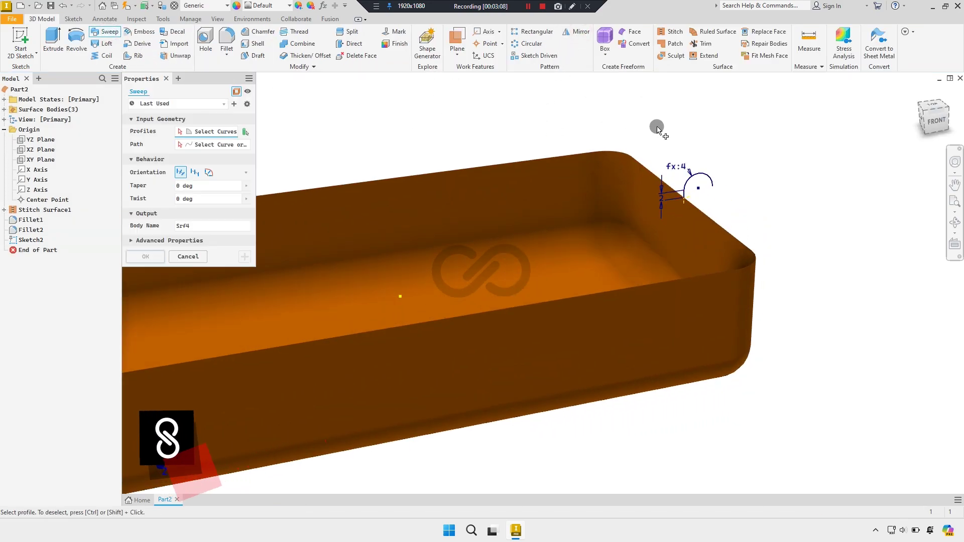
pyautogui.click(621, 156)
pyautogui.click(650, 171)
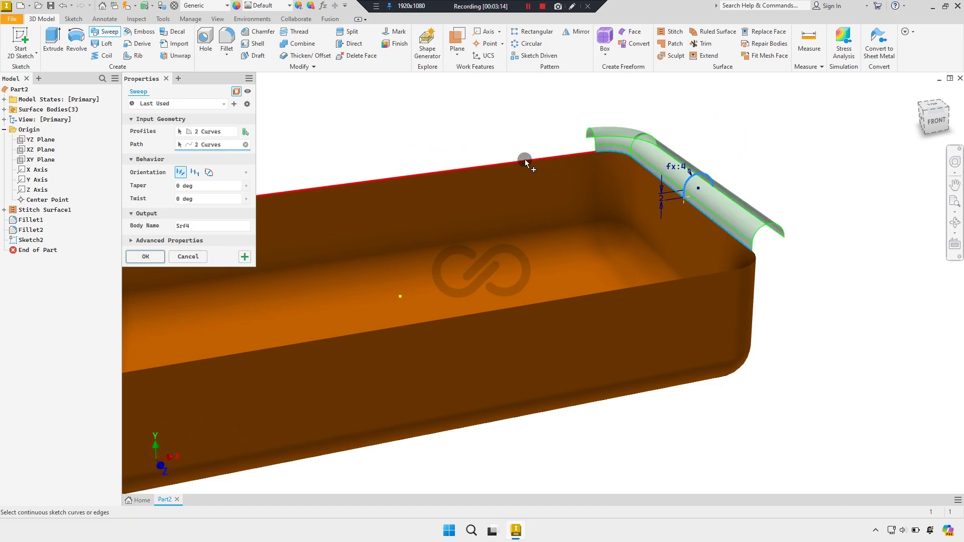
pyautogui.click(538, 158)
pyautogui.scroll(-3, 579, 149)
pyautogui.scroll(-2, 553, 155)
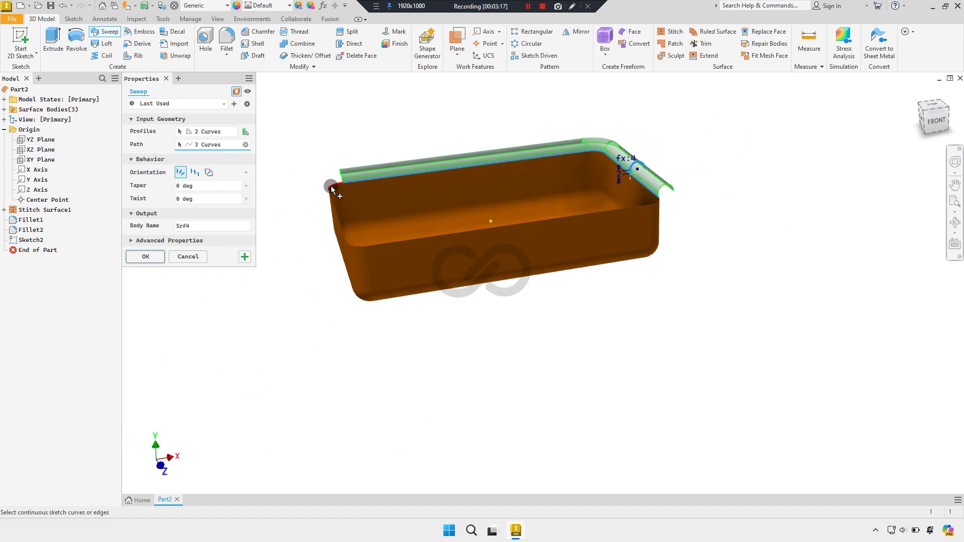
pyautogui.click(336, 217)
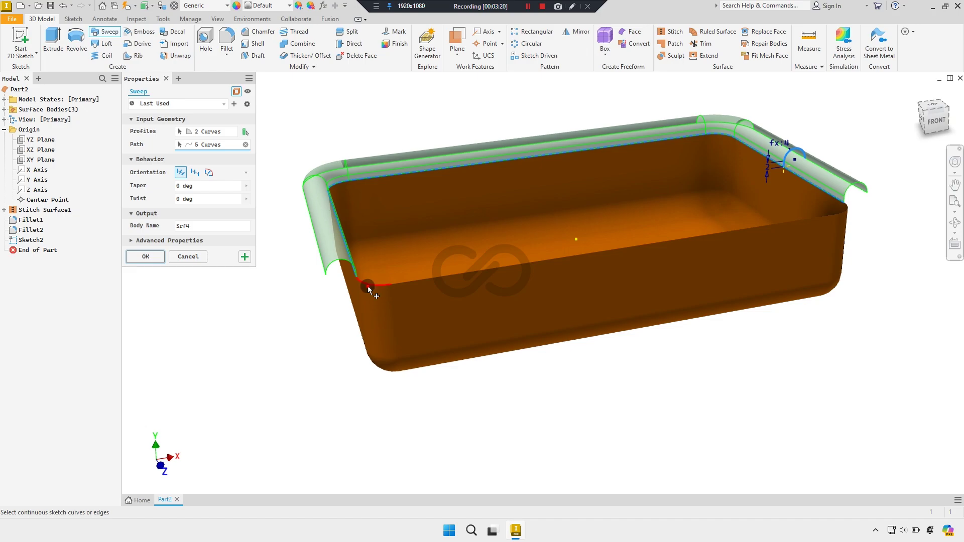
pyautogui.click(368, 287)
pyautogui.click(675, 246)
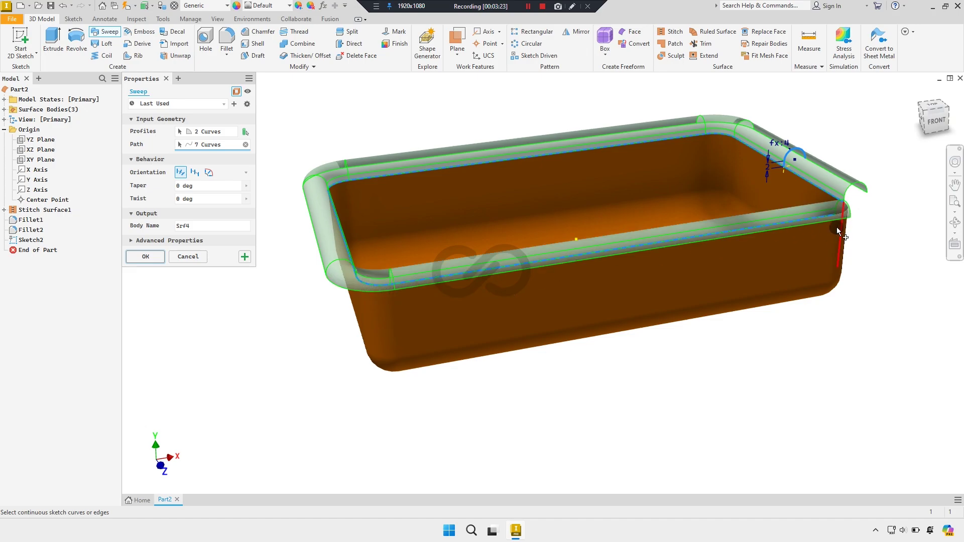
# Add the right corner edge to close the 8-curve rim path and create SweepSrf1
pyautogui.keyDown('shift'); pyautogui.moveTo(836, 227); pyautogui.dragTo(849, 236, button='middle'); pyautogui.keyUp('shift')
pyautogui.scroll(3, 848, 236)
pyautogui.click(850, 232)
pyautogui.scroll(-3, 767, 207)
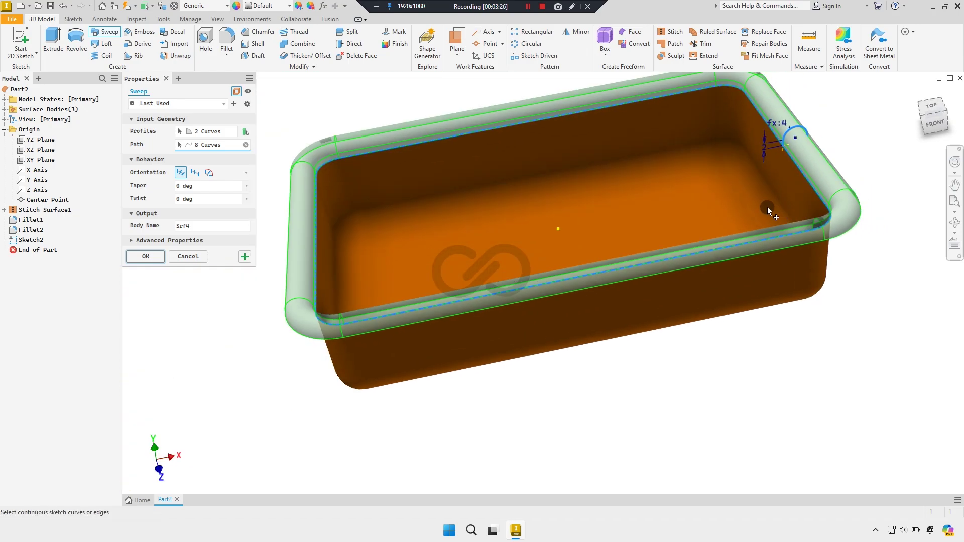
pyautogui.keyDown('shift'); pyautogui.moveTo(652, 199); pyautogui.dragTo(665, 198, button='middle'); pyautogui.keyUp('shift')
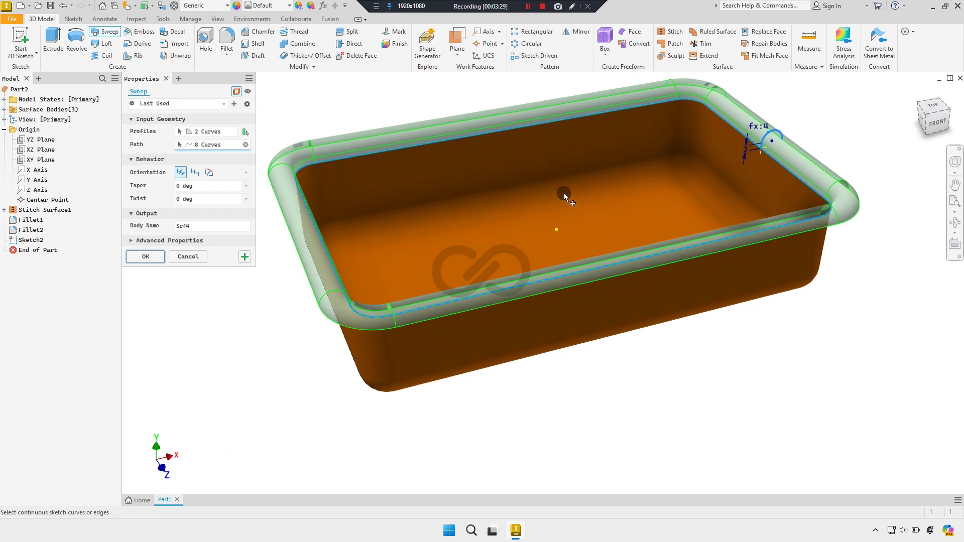
pyautogui.scroll(1, 537, 197)
pyautogui.moveTo(526, 203); pyautogui.dragTo(525, 205, button='middle')
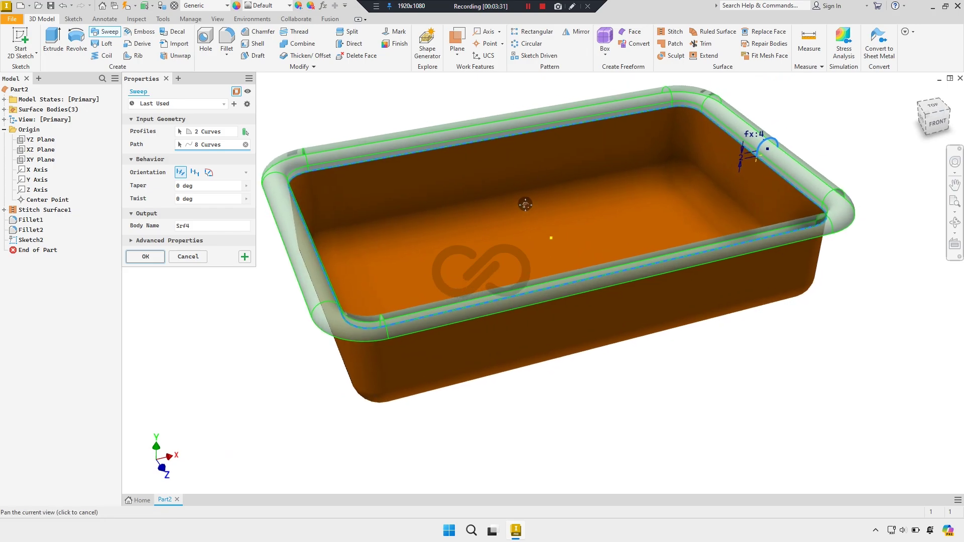
pyautogui.click(146, 257)
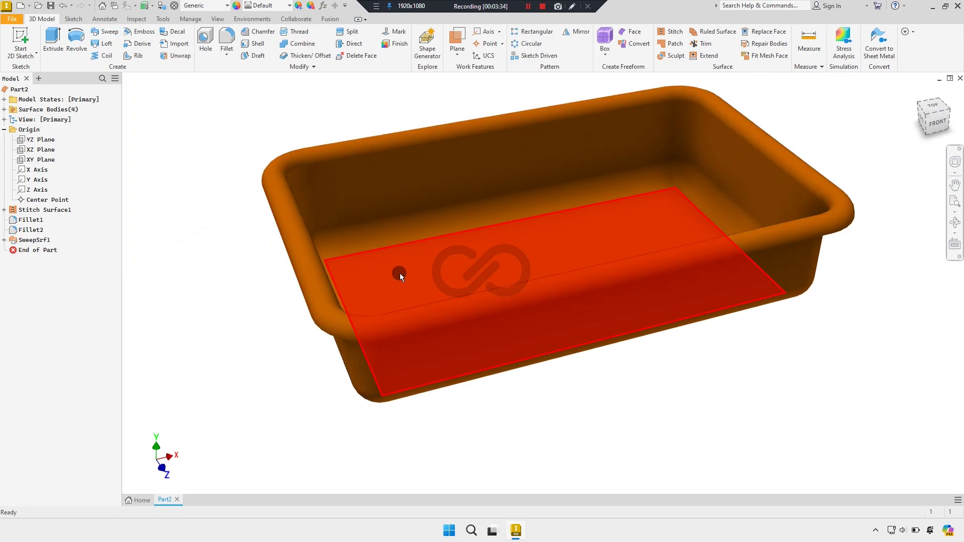
pyautogui.moveTo(398, 273)
pyautogui.keyDown('shift'); pyautogui.mouseDown(button='middle')
pyautogui.moveTo(394, 234)
pyautogui.moveTo(389, 276)
pyautogui.moveTo(426, 239)
pyautogui.moveTo(413, 249)
pyautogui.mouseUp(button='middle'); pyautogui.keyUp('shift')
# Offset Work Plane1 45 mm from the tray's bottom face and select it for sketching
pyautogui.click(450, 40)
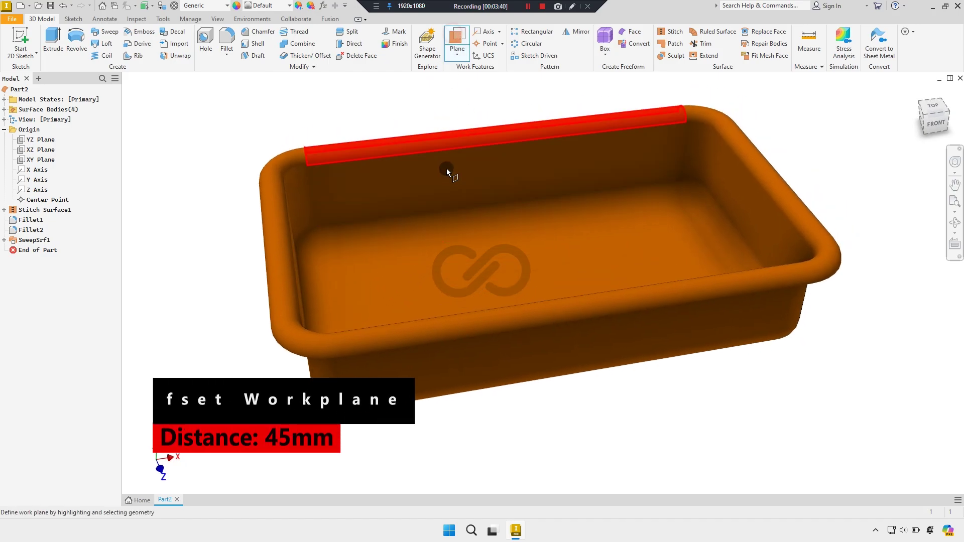
pyautogui.click(478, 228)
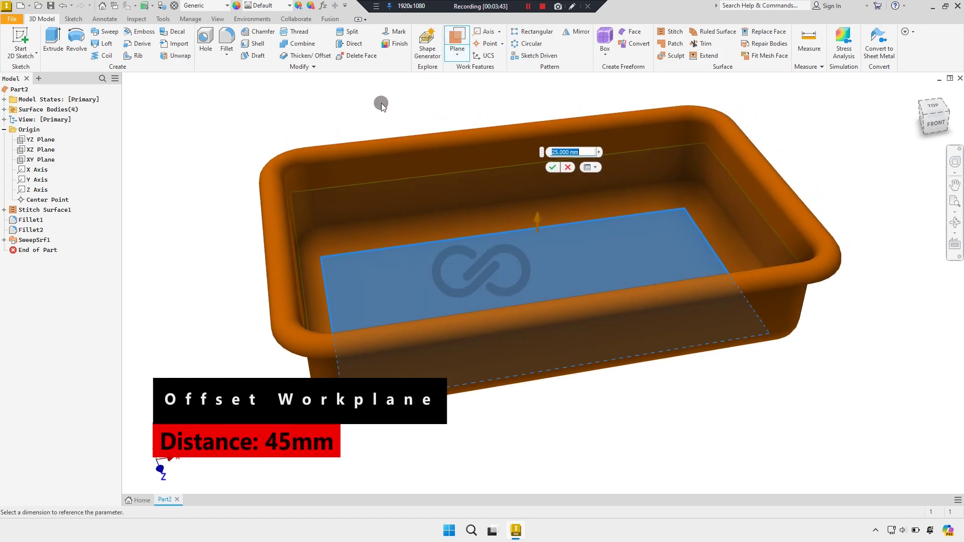
pyautogui.write('45')
pyautogui.press('Return')
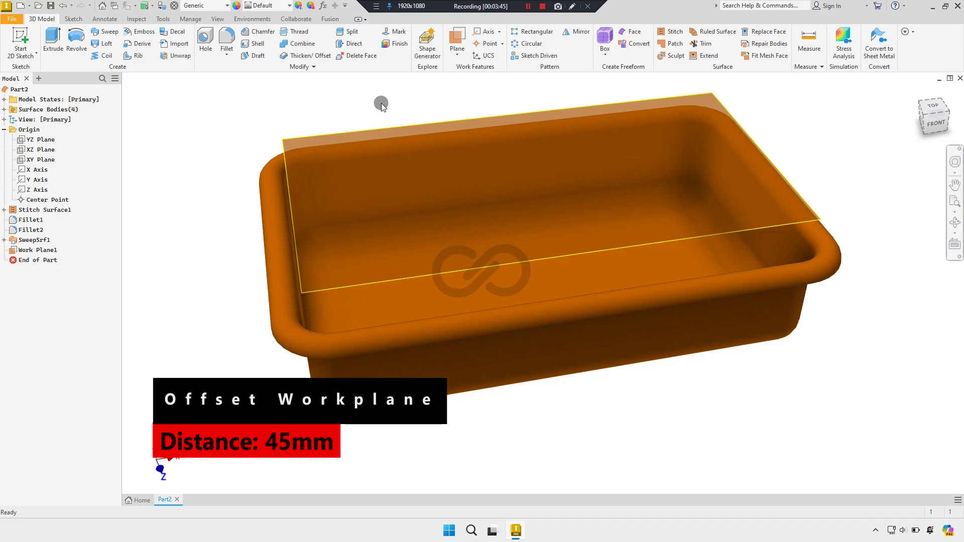
pyautogui.doubleClick(471, 115)
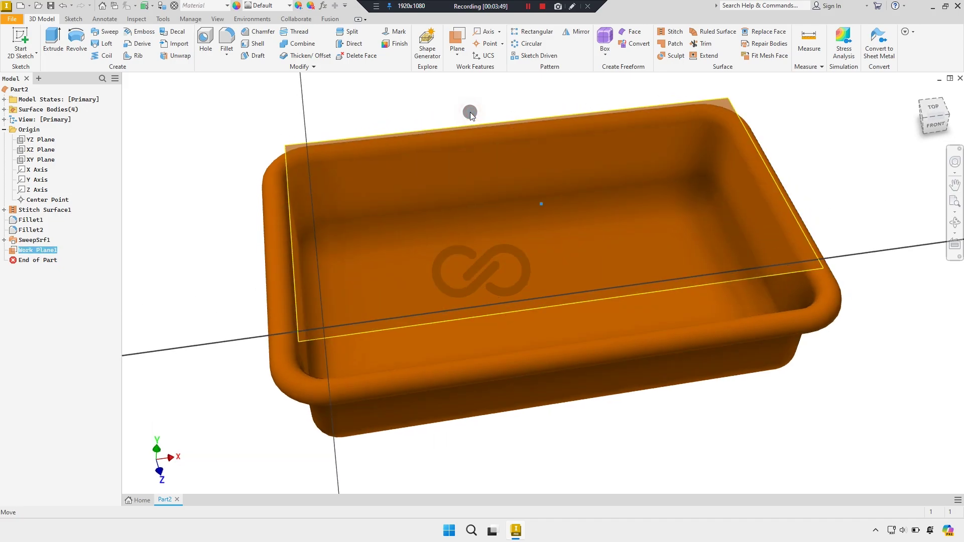
# Start a sketch on the work plane and draw a 150 mm vertical line
pyautogui.press('s')
pyautogui.click(52, 37)
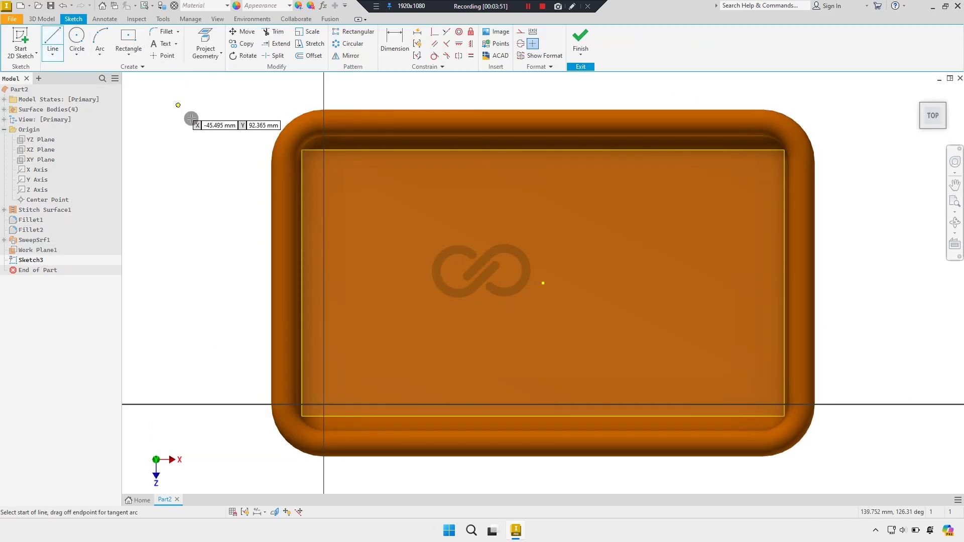
pyautogui.click(199, 172)
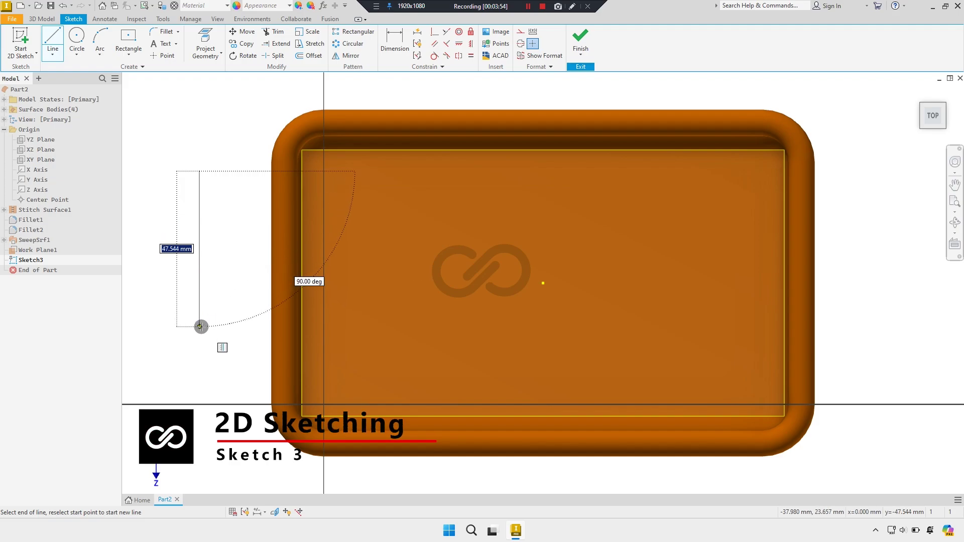
pyautogui.write('150')
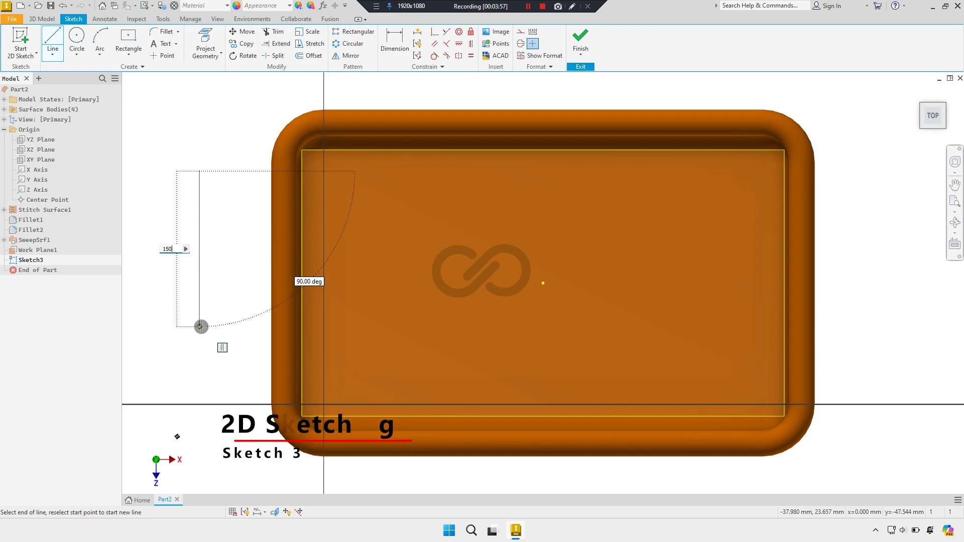
pyautogui.press('Return')
pyautogui.scroll(-3, 201, 326)
pyautogui.rightClick(225, 246)
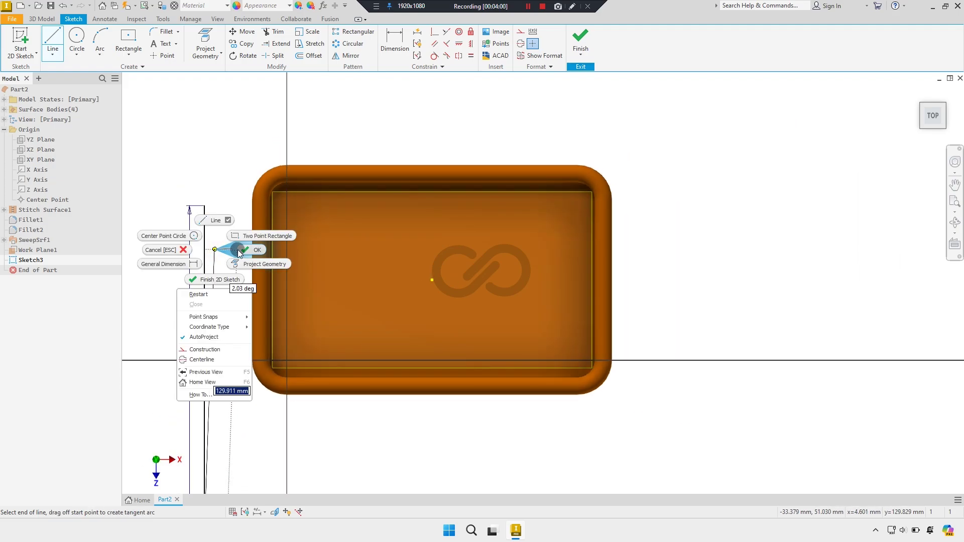
pyautogui.click(249, 233)
# Constrain the vertical line to the tray's centre point
pyautogui.click(427, 47)
pyautogui.scroll(-2, 231, 254)
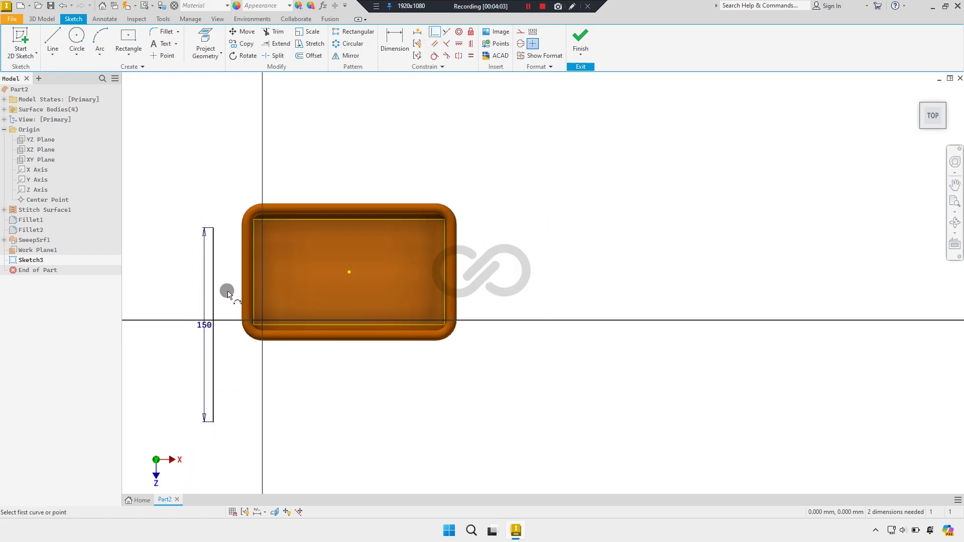
pyautogui.click(349, 271)
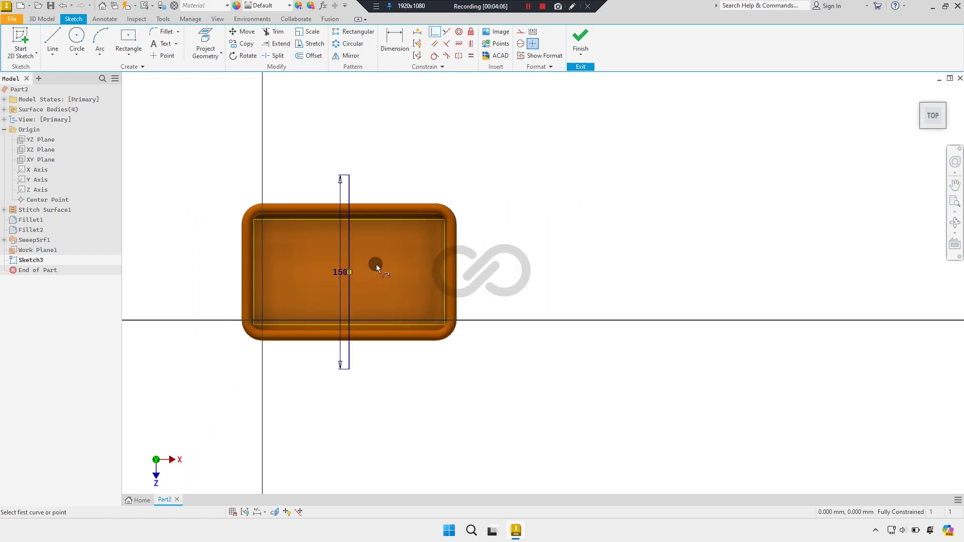
pyautogui.rightClick(375, 264)
pyautogui.press('Escape')
pyautogui.scroll(2, 376, 266)
pyautogui.scroll(1, 356, 284)
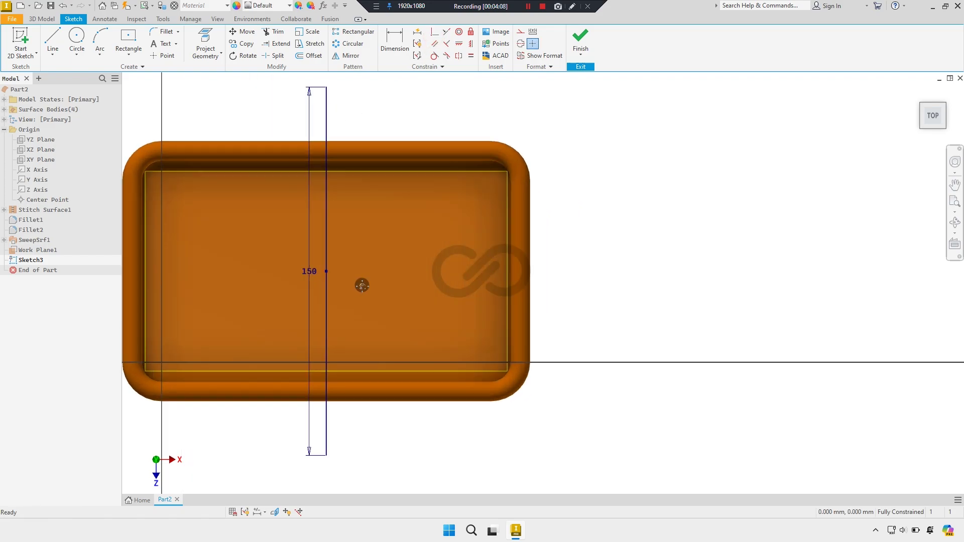
pyautogui.moveTo(361, 282); pyautogui.dragTo(502, 287, button='middle')
pyautogui.scroll(1, 504, 288)
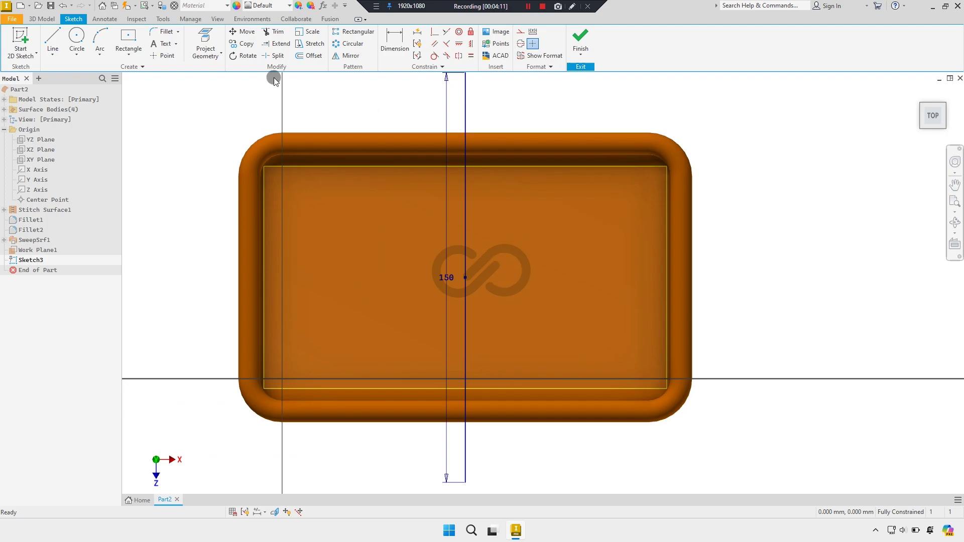
# Project the X axis into the sketch and convert it to construction geometry
pyautogui.click(206, 43)
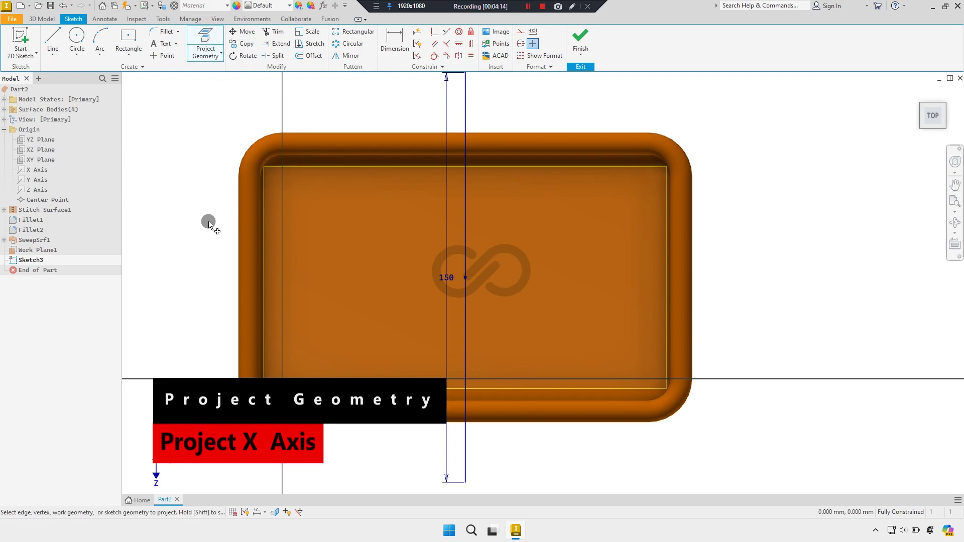
pyautogui.click(57, 174)
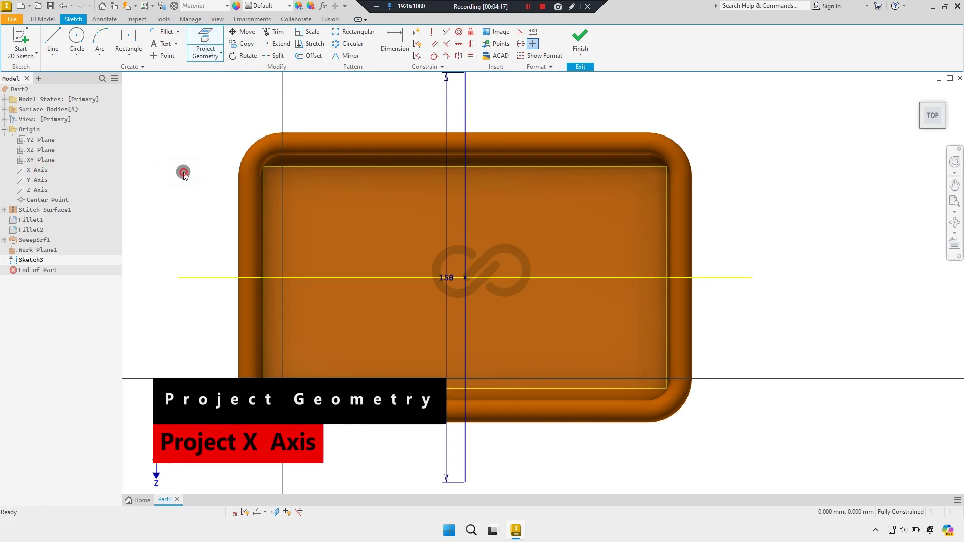
pyautogui.press('Escape')
pyautogui.click(211, 277)
pyautogui.click(520, 33)
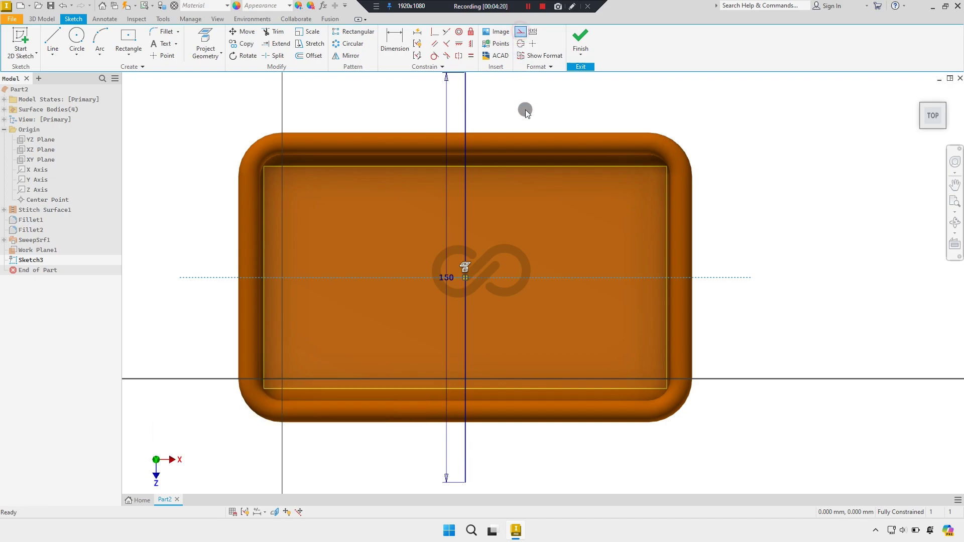
# Pattern the 150 mm line symmetrically along the X axis: 5 copies, 30 mm apart, then finish the sketch
pyautogui.click(358, 32)
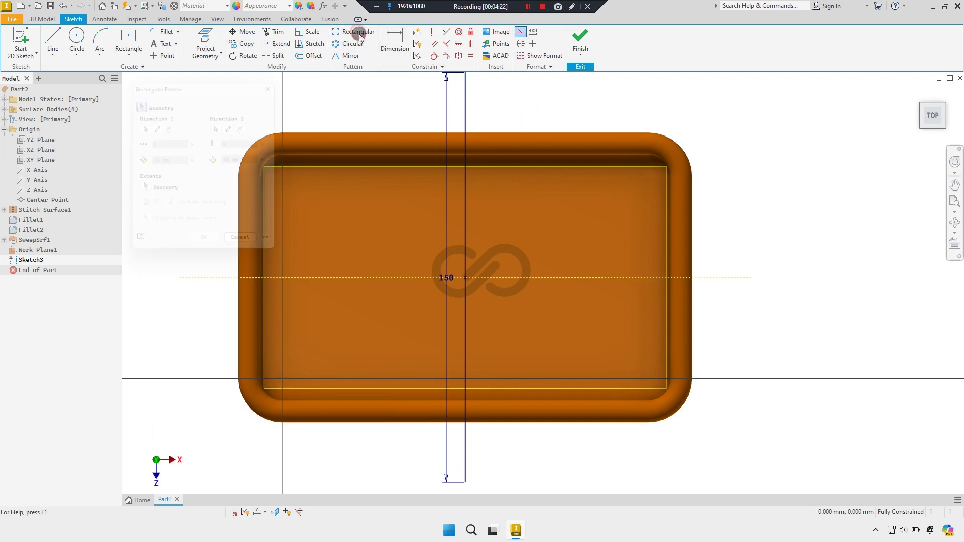
pyautogui.click(466, 219)
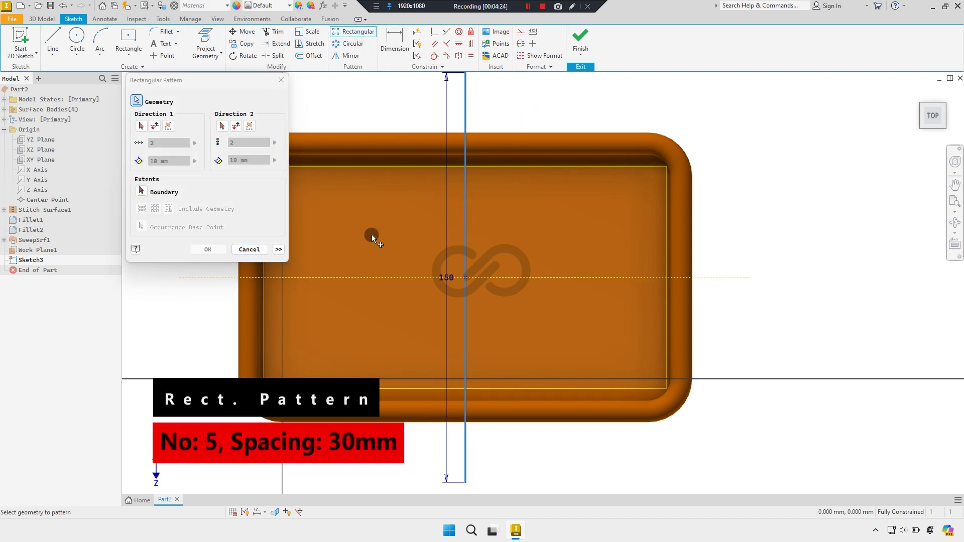
pyautogui.click(140, 126)
pyautogui.click(333, 277)
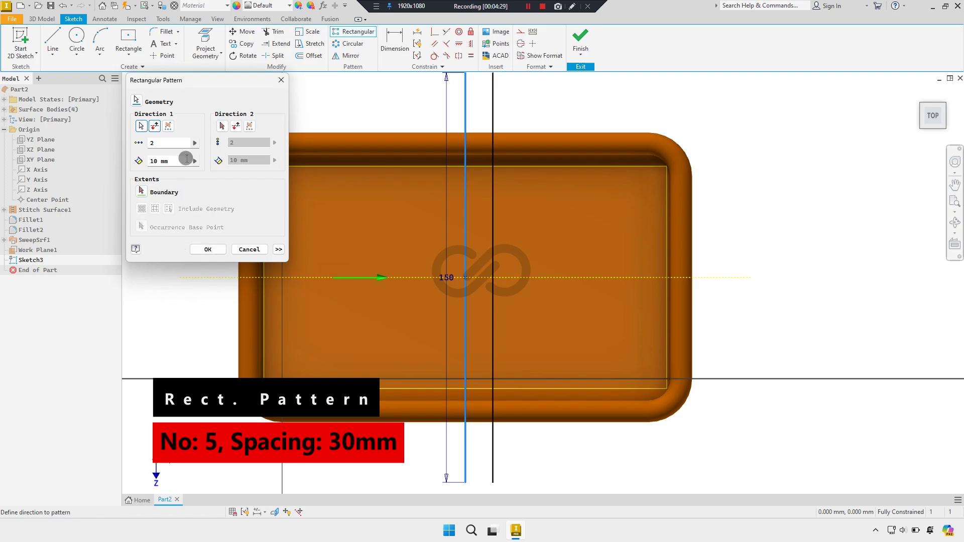
pyautogui.write('5')
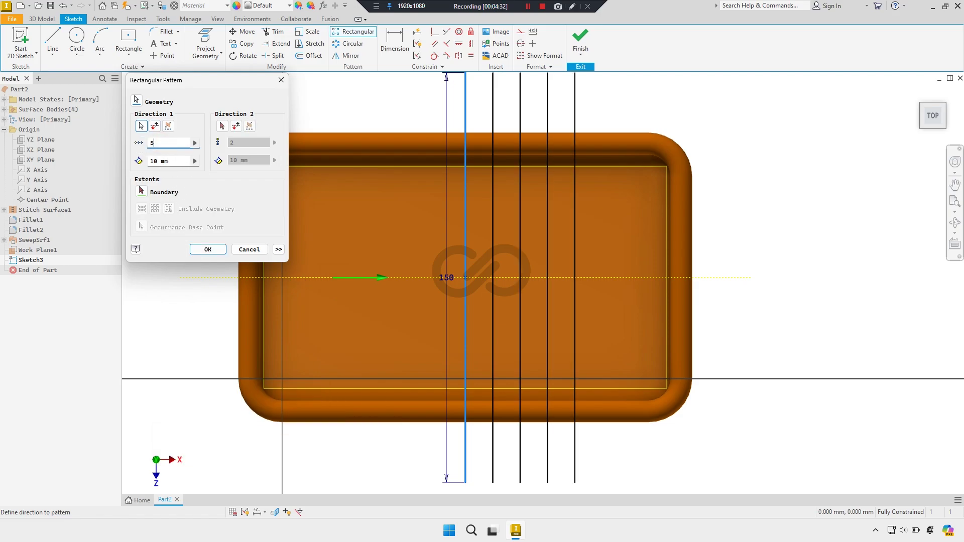
pyautogui.write('3')
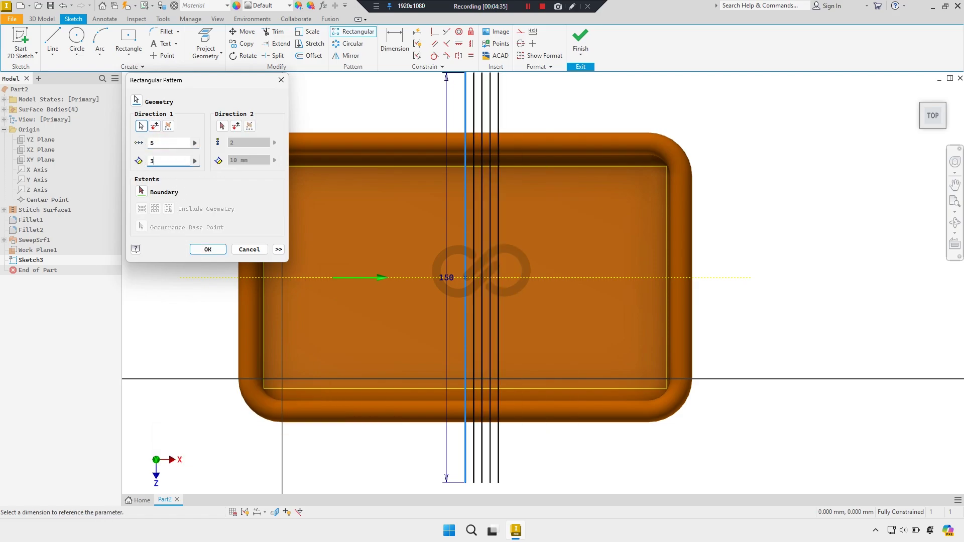
pyautogui.write('0')
pyautogui.click(169, 126)
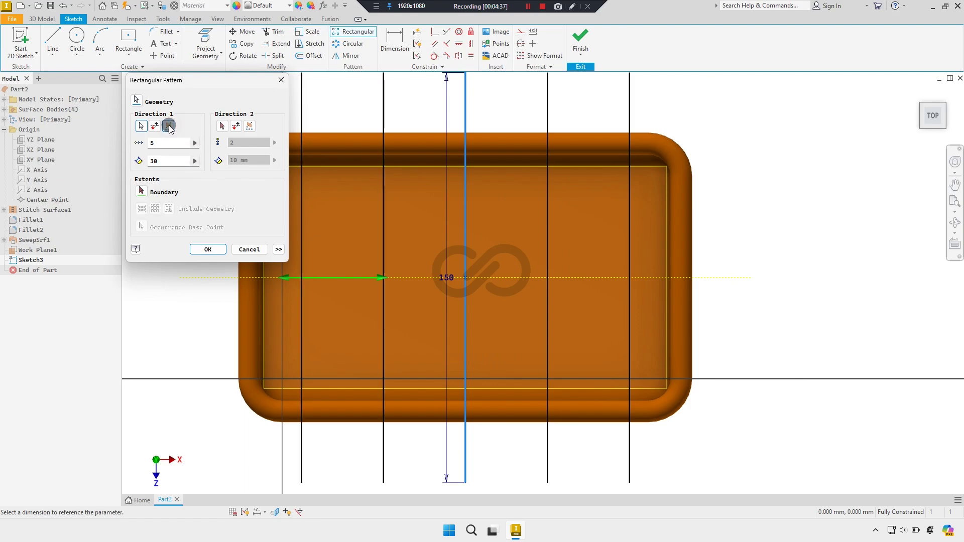
pyautogui.click(206, 251)
pyautogui.scroll(-3, 399, 244)
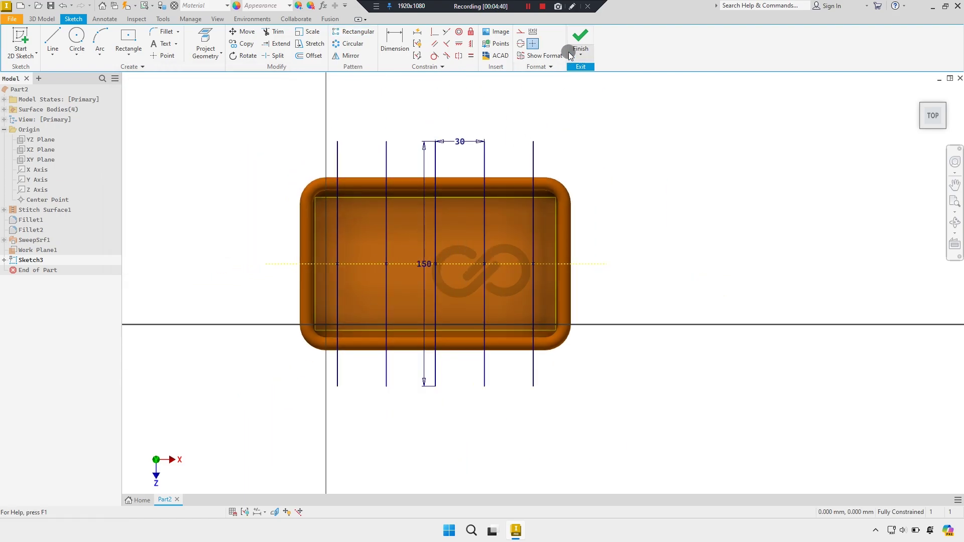
pyautogui.click(581, 42)
# Start a 3D sketch and pick the tray's inner bottom and side faces as projection targets
pyautogui.keyDown('shift'); pyautogui.moveTo(507, 177); pyautogui.dragTo(495, 189, button='middle'); pyautogui.keyUp('shift')
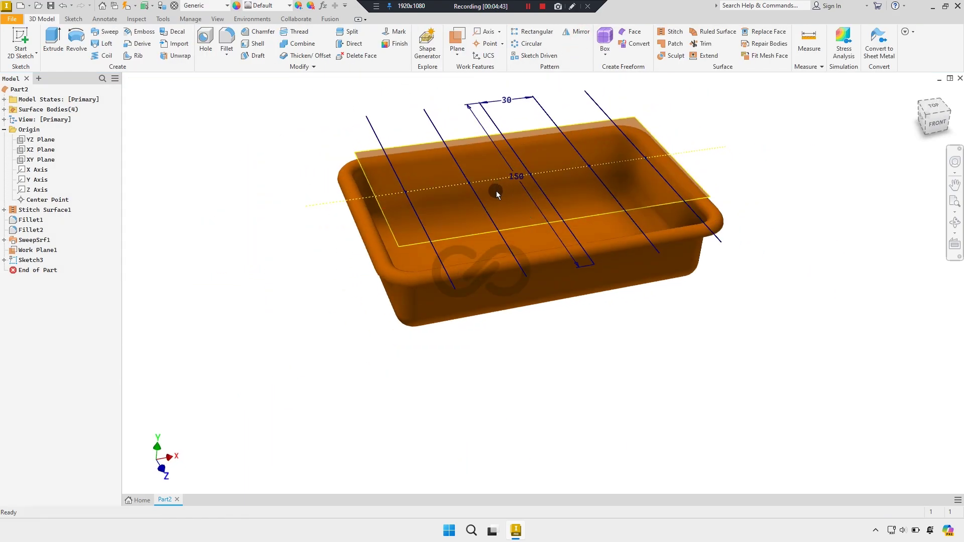
pyautogui.click(36, 52)
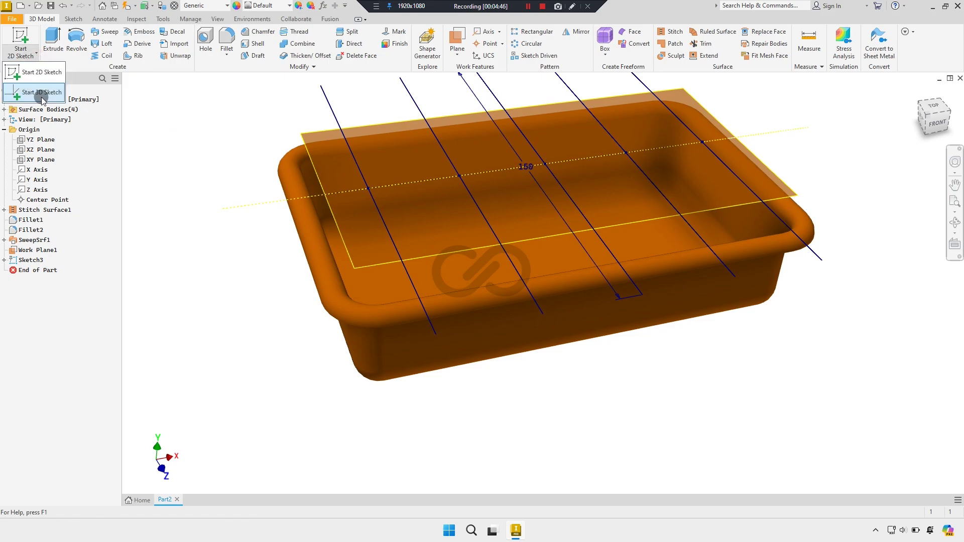
pyautogui.click(41, 91)
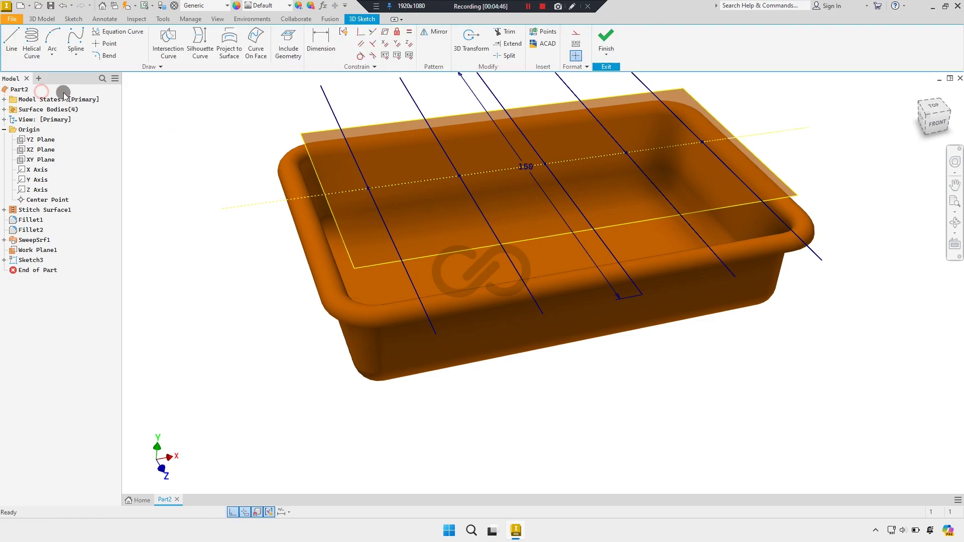
pyautogui.click(238, 44)
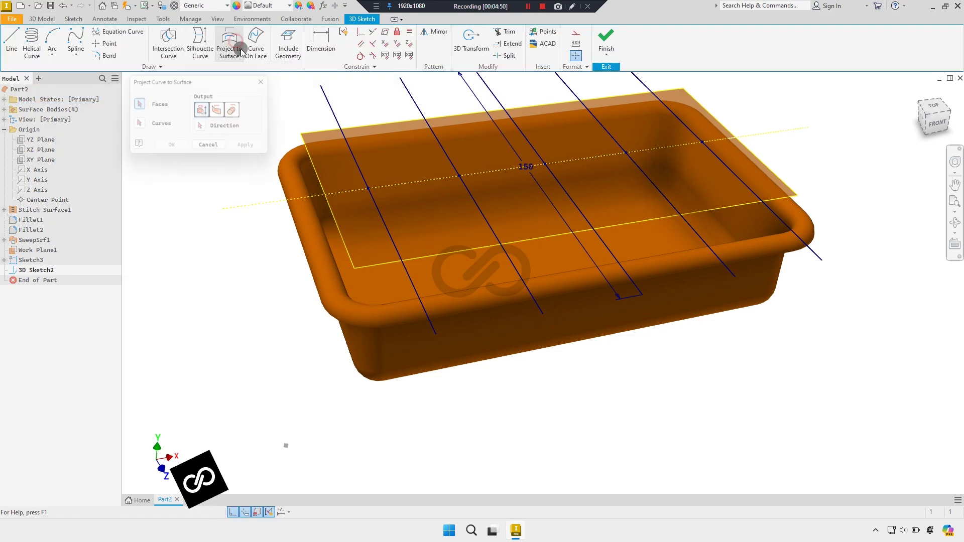
pyautogui.click(406, 160)
pyautogui.click(415, 212)
pyautogui.click(454, 245)
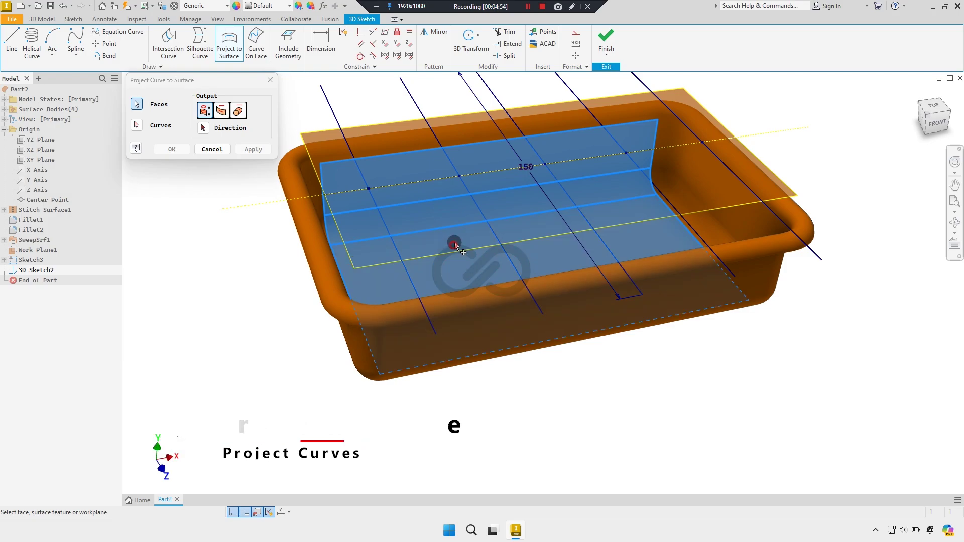
pyautogui.click(923, 106)
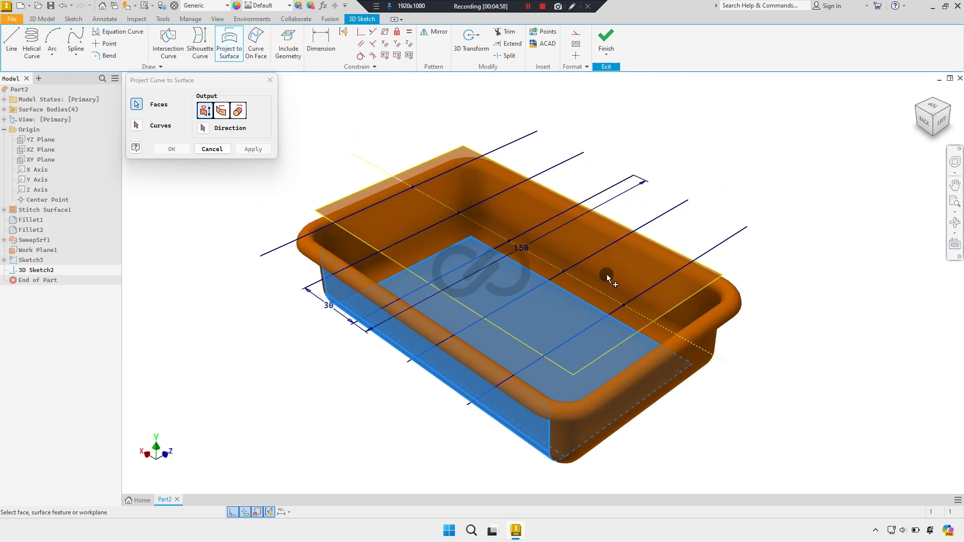
pyautogui.click(613, 271)
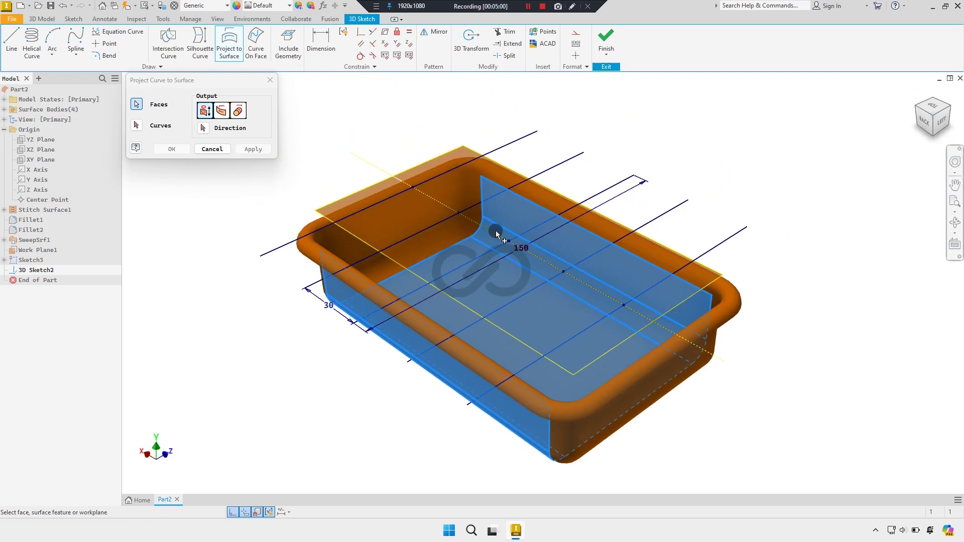
# Project the Sketch3 lines onto the selected inner faces as curves
pyautogui.click(139, 126)
pyautogui.click(272, 254)
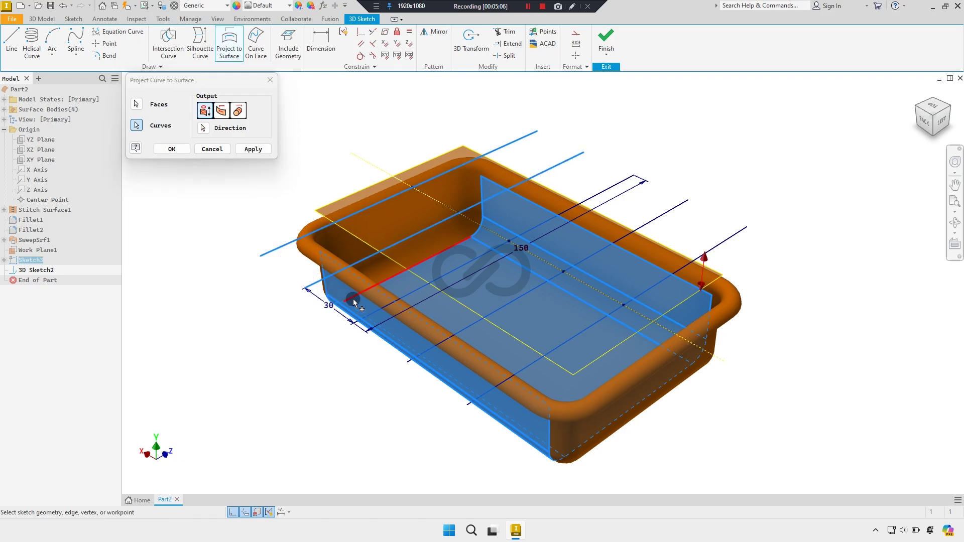
pyautogui.scroll(-2, 362, 327)
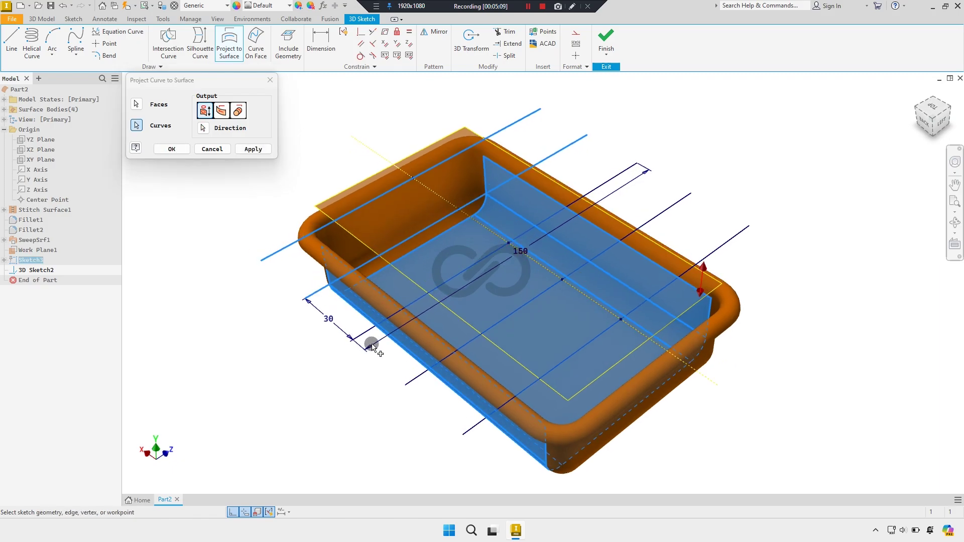
pyautogui.scroll(-3, 366, 329)
pyautogui.scroll(3, 360, 324)
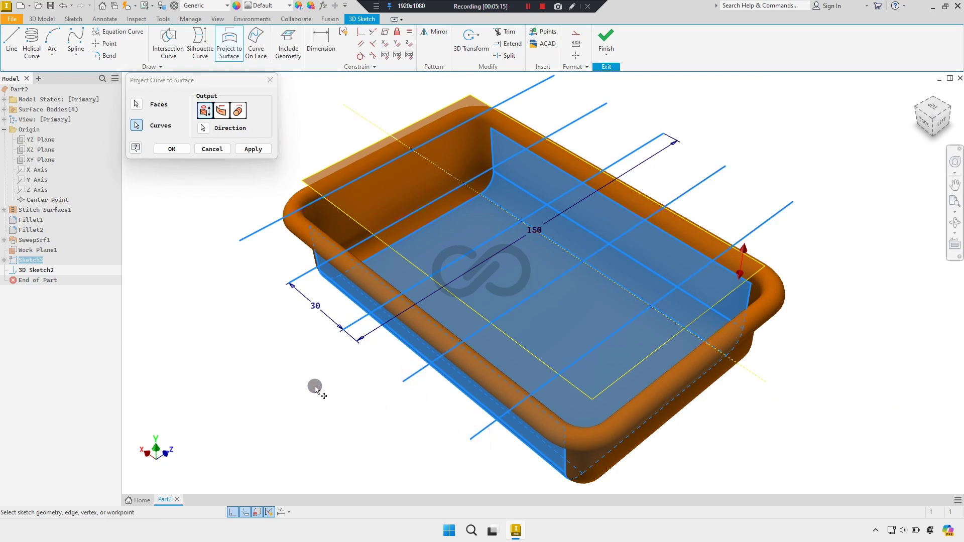
pyautogui.click(254, 149)
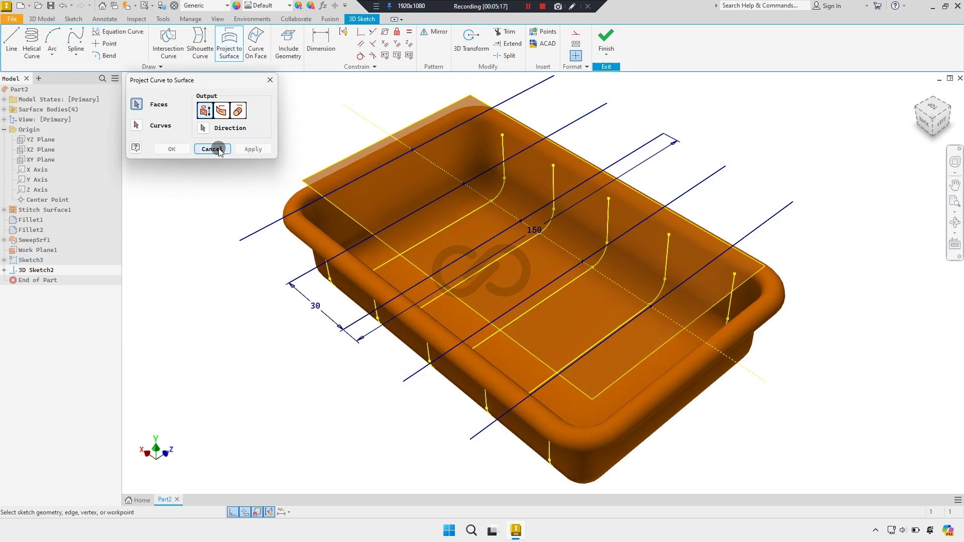
pyautogui.click(213, 149)
# Finish the 3D sketch and hide Work Plane1 and Sketch3
pyautogui.click(606, 35)
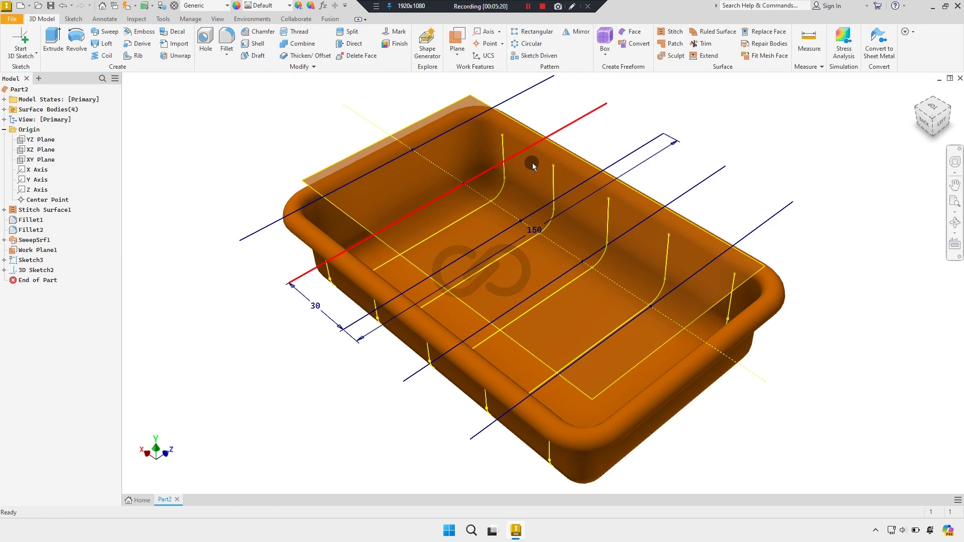
pyautogui.keyDown('shift'); pyautogui.moveTo(527, 165); pyautogui.dragTo(518, 190, button='middle'); pyautogui.keyUp('shift')
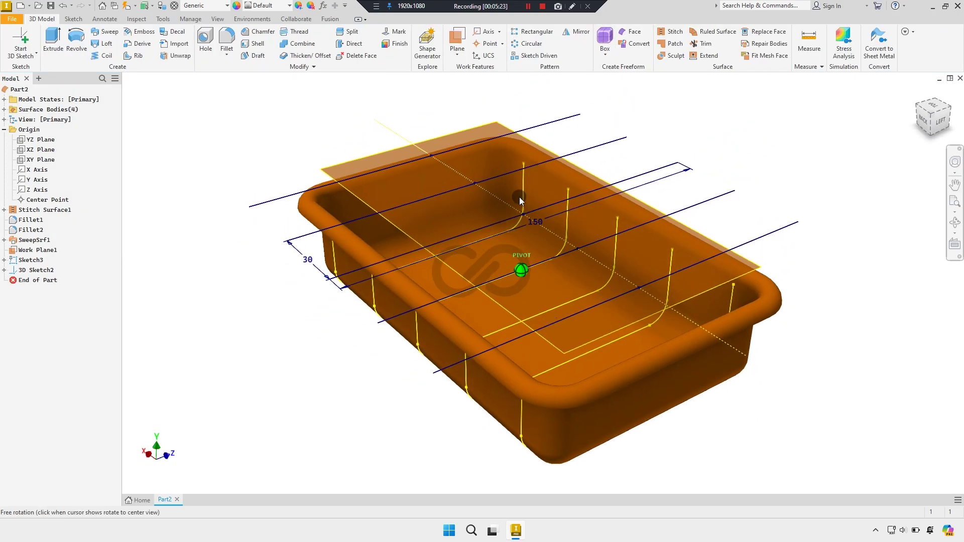
pyautogui.rightClick(51, 252)
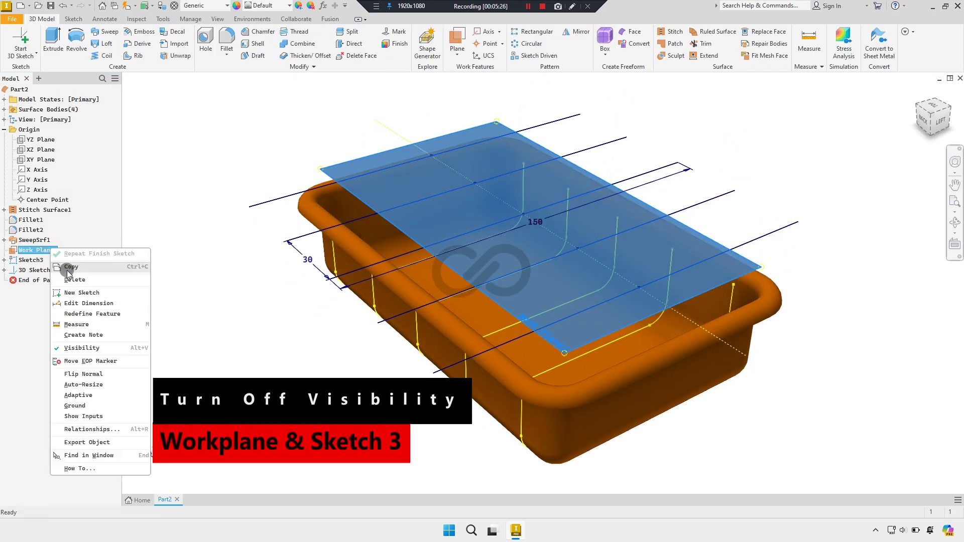
pyautogui.click(91, 332)
pyautogui.rightClick(48, 261)
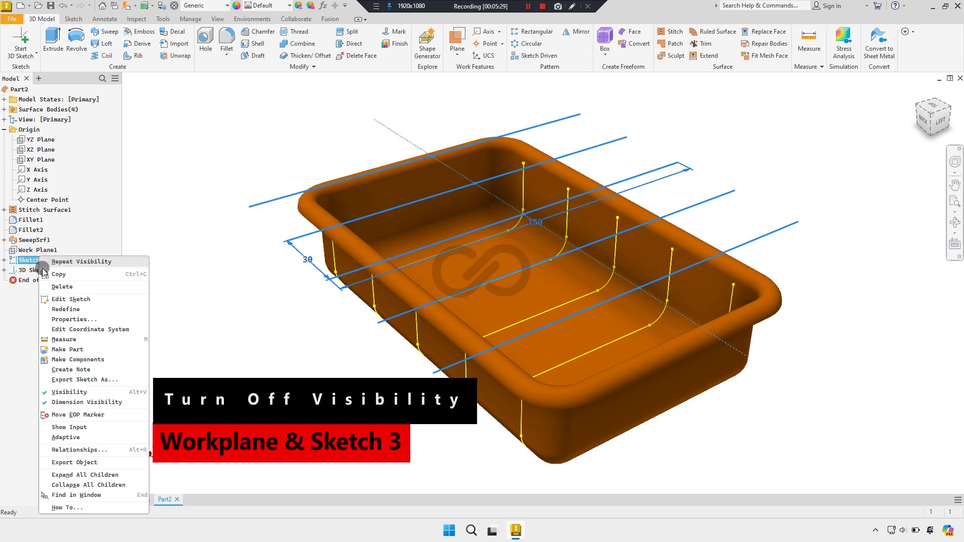
pyautogui.click(80, 391)
# Create Work Plane2 normal to a rib curve at its top endpoint
pyautogui.moveTo(329, 321)
pyautogui.keyDown('shift'); pyautogui.mouseDown(button='middle')
pyautogui.moveTo(375, 311)
pyautogui.moveTo(471, 238)
pyautogui.moveTo(453, 108)
pyautogui.moveTo(318, 230)
pyautogui.moveTo(331, 221)
pyautogui.mouseUp(button='middle'); pyautogui.keyUp('shift')
pyautogui.scroll(-3, 337, 225)
pyautogui.scroll(-3, 342, 230)
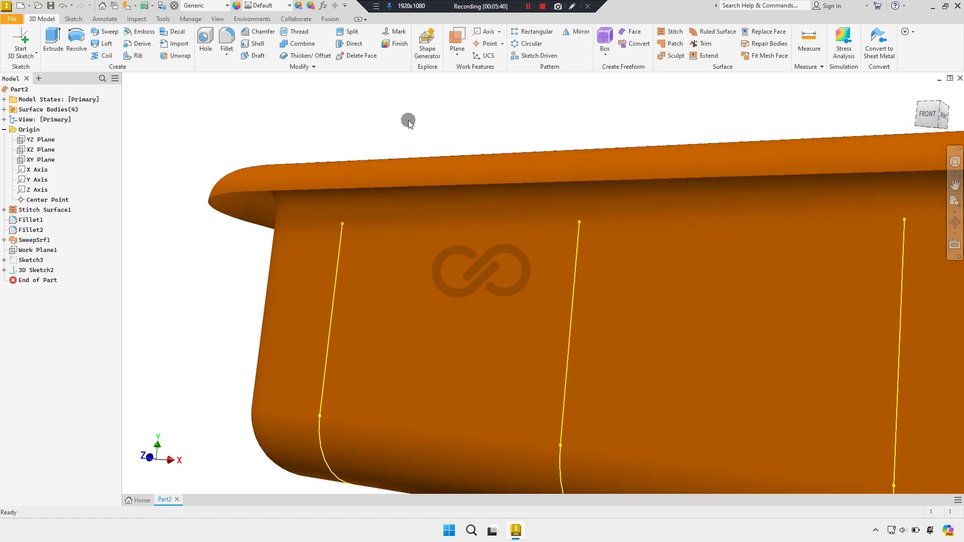
pyautogui.click(457, 38)
pyautogui.click(343, 223)
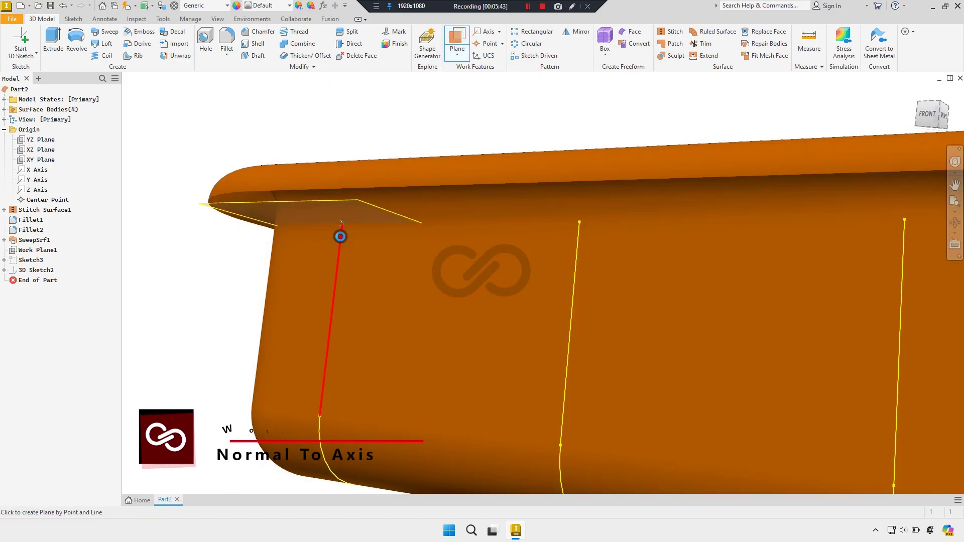
pyautogui.click(341, 236)
# Start a new 2D sketch, Sketch4, on Work Plane2
pyautogui.scroll(3, 347, 218)
pyautogui.scroll(2, 360, 218)
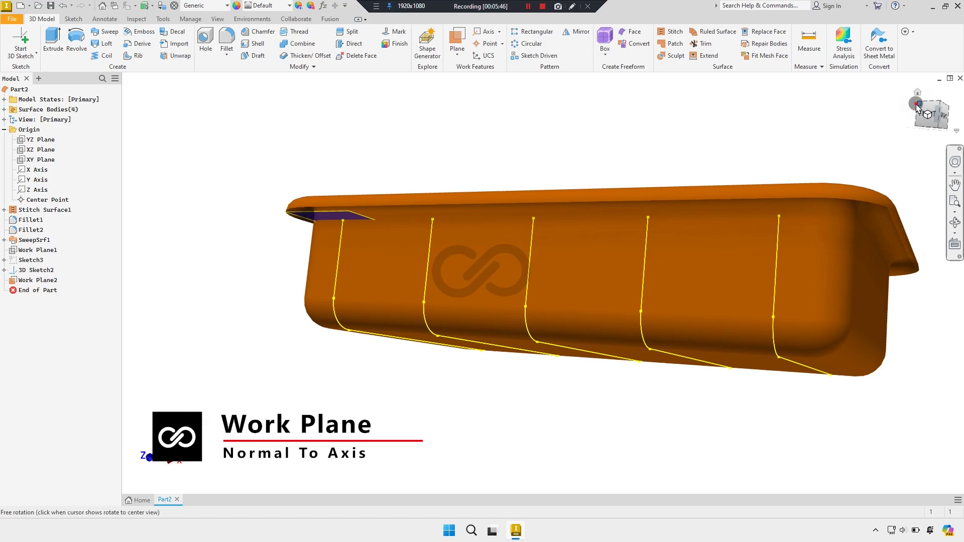
pyautogui.click(916, 108)
pyautogui.scroll(-2, 523, 385)
pyautogui.click(529, 383)
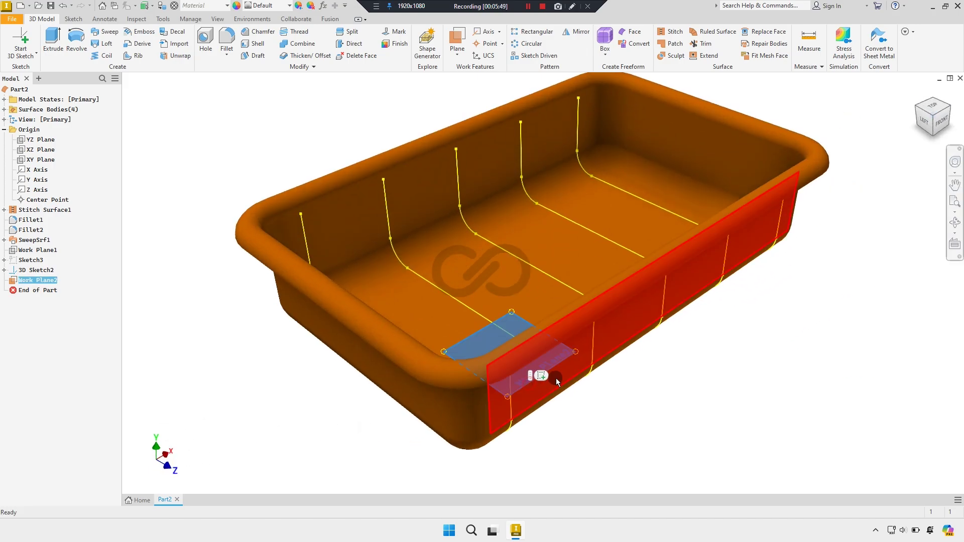
pyautogui.click(543, 377)
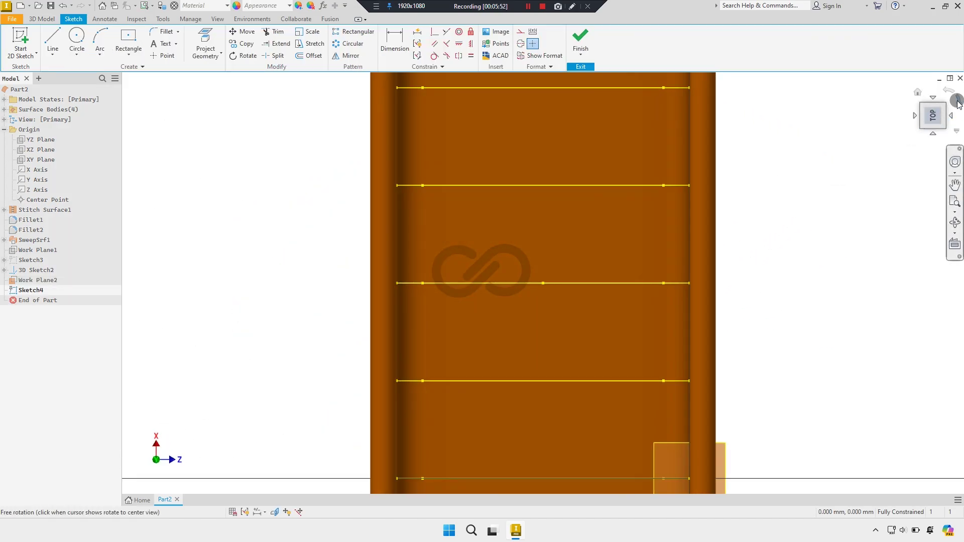
# Switch to the top view and change the model display for sketching
pyautogui.click(931, 112)
pyautogui.scroll(-3, 427, 370)
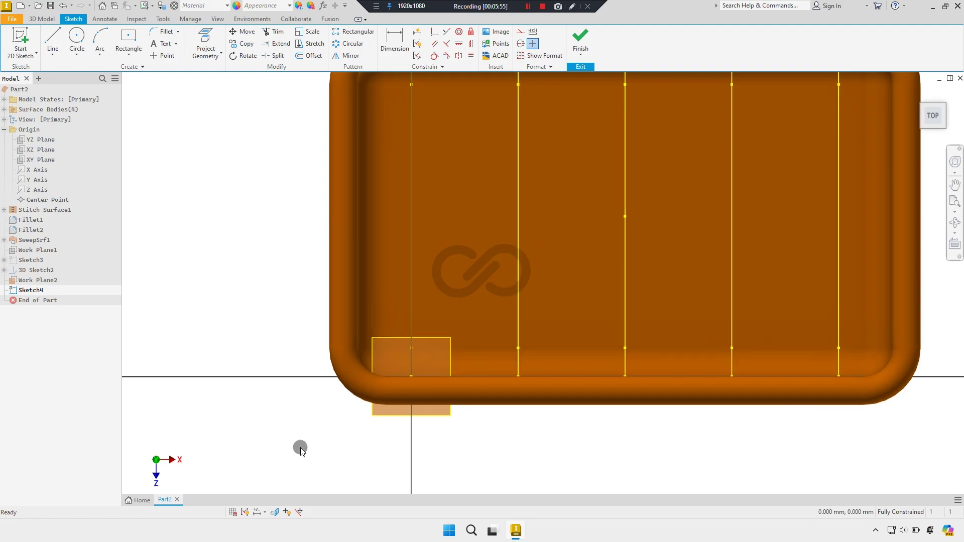
pyautogui.click(274, 512)
pyautogui.scroll(-2, 430, 395)
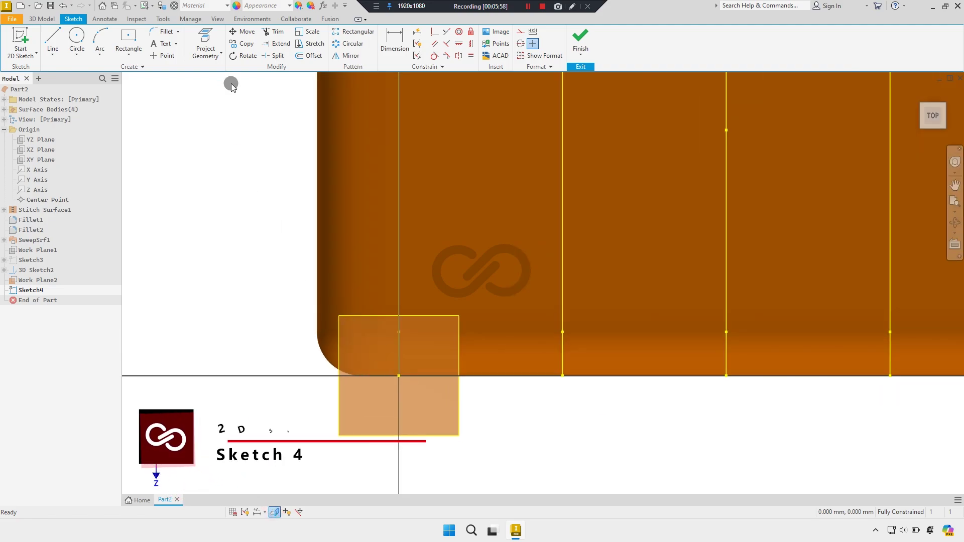
# Project the rib curves' rim endpoints into Sketch4 as reference points
pyautogui.click(207, 37)
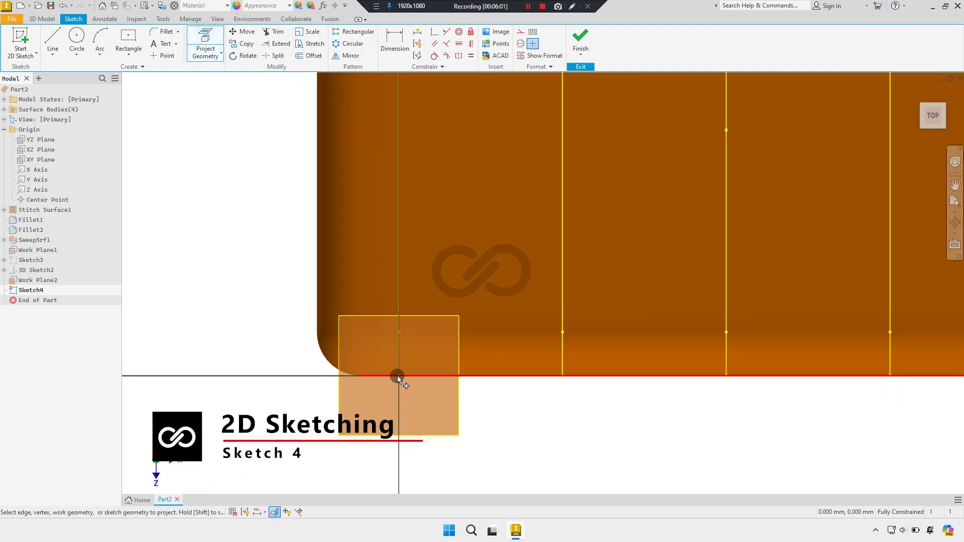
pyautogui.scroll(1, 398, 377)
pyautogui.scroll(2, 256, 319)
pyautogui.scroll(2, 419, 361)
pyautogui.keyDown('shift'); pyautogui.moveTo(420, 362); pyautogui.dragTo(422, 345, button='middle'); pyautogui.keyUp('shift')
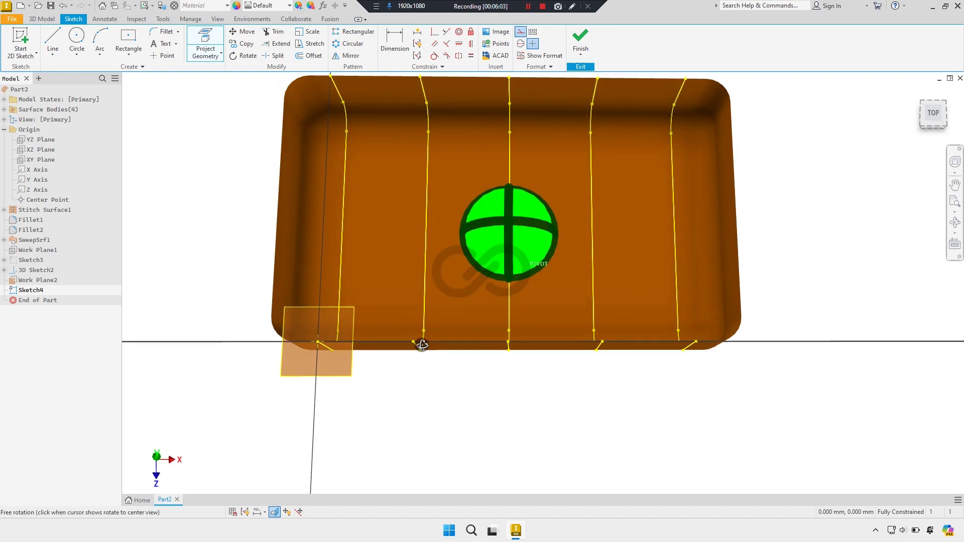
pyautogui.scroll(-2, 419, 337)
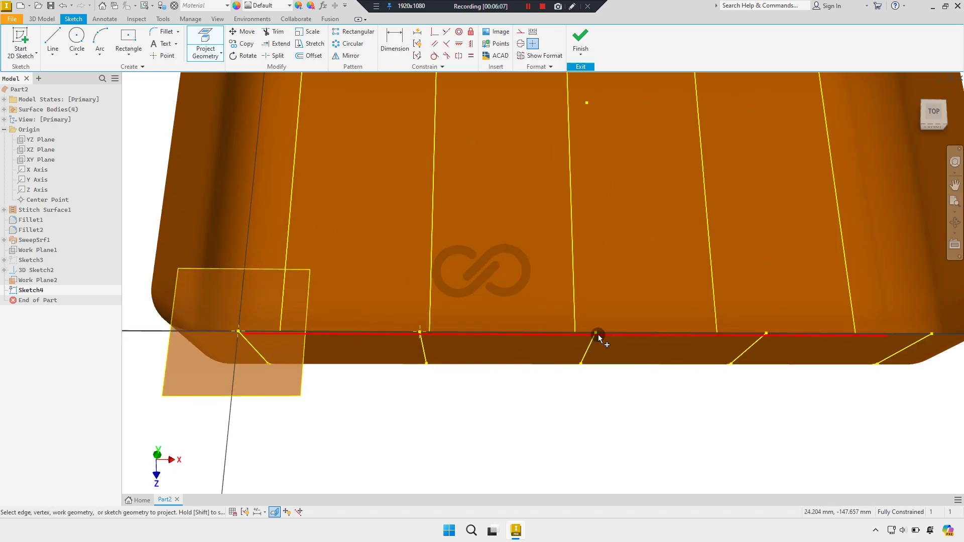
pyautogui.click(765, 334)
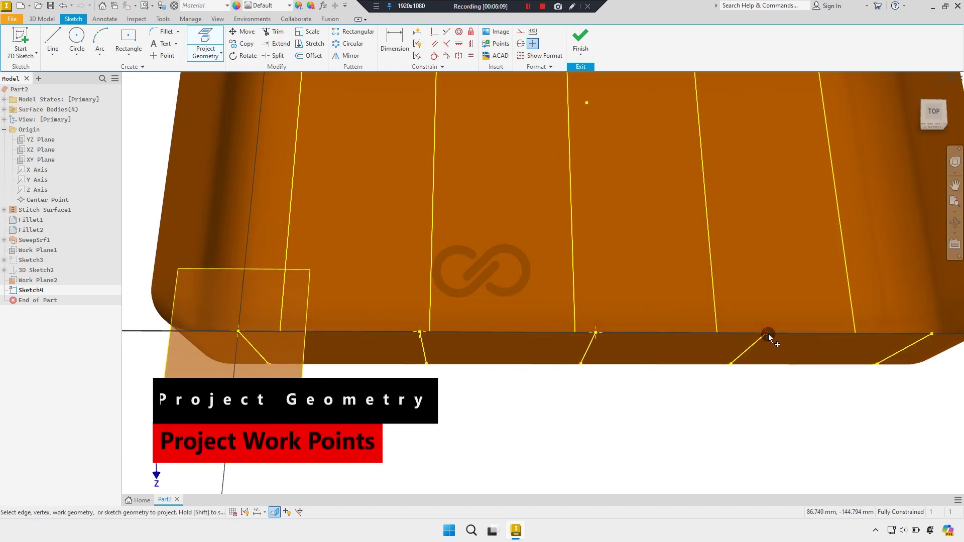
pyautogui.click(933, 335)
pyautogui.scroll(2, 763, 345)
pyautogui.rightClick(325, 227)
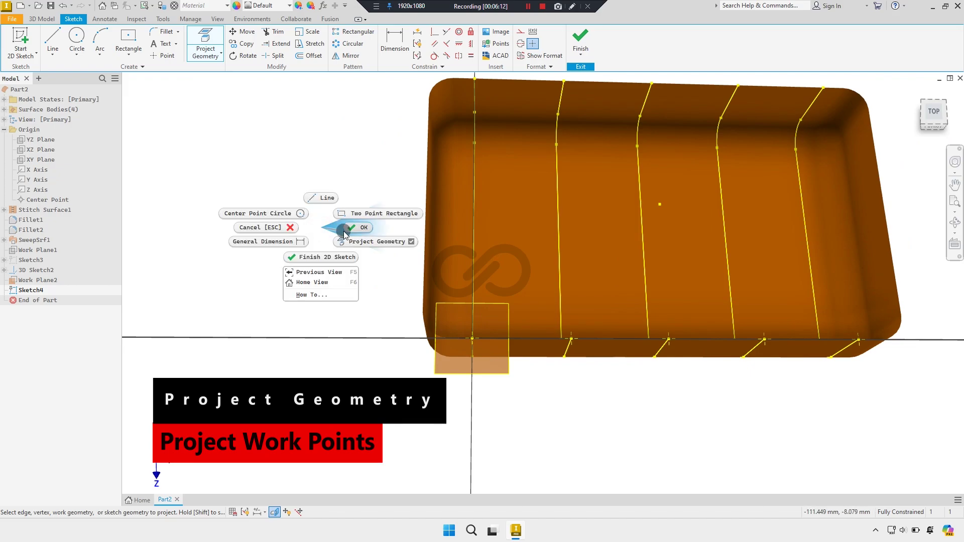
pyautogui.click(325, 206)
pyautogui.scroll(-2, 482, 346)
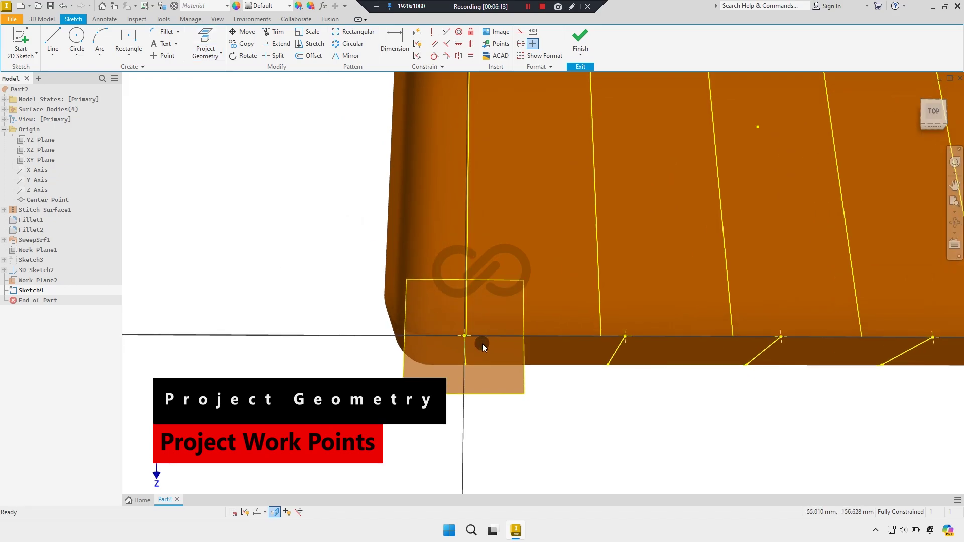
# Draw the first center-point semicircular arc on the corner rib endpoint
pyautogui.click(103, 59)
pyautogui.click(111, 112)
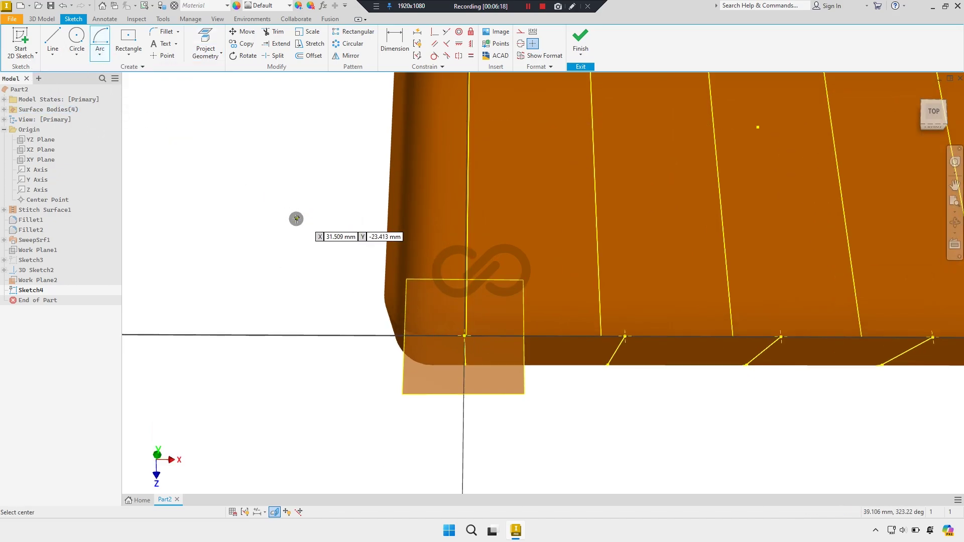
pyautogui.scroll(-2, 481, 352)
pyautogui.click(448, 320)
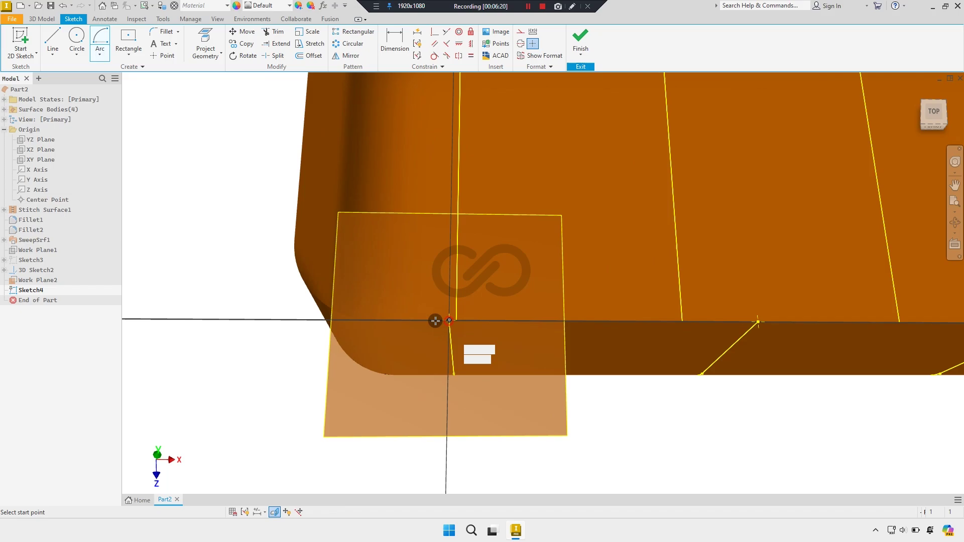
pyautogui.click(395, 320)
pyautogui.click(512, 324)
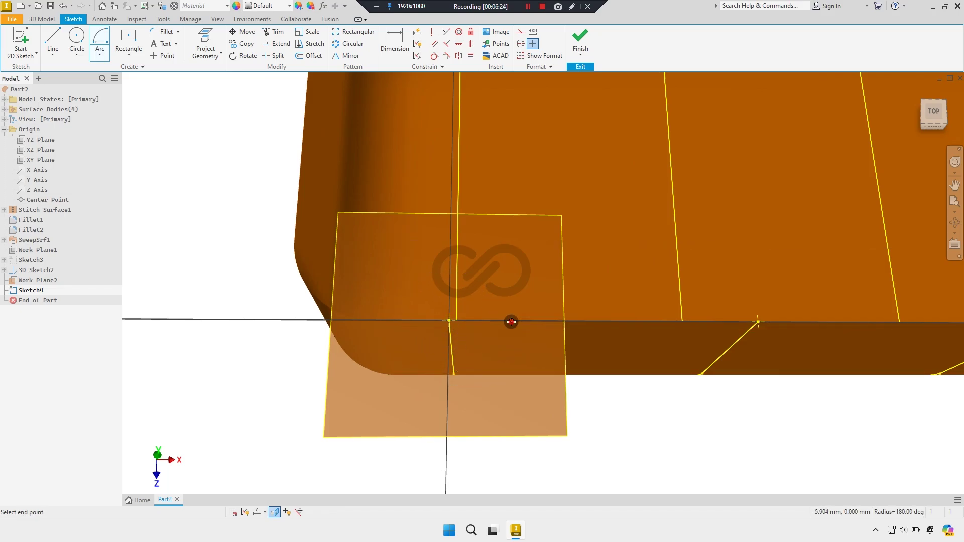
# Draw a second semicircular arc centred on the next rib endpoint
pyautogui.scroll(2, 497, 327)
pyautogui.scroll(2, 552, 330)
pyautogui.click(578, 328)
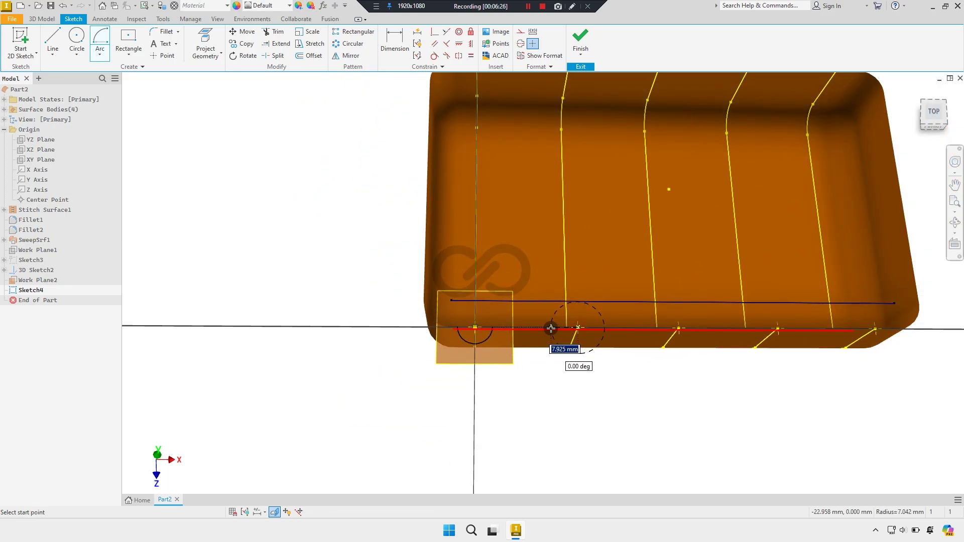
pyautogui.scroll(-2, 574, 345)
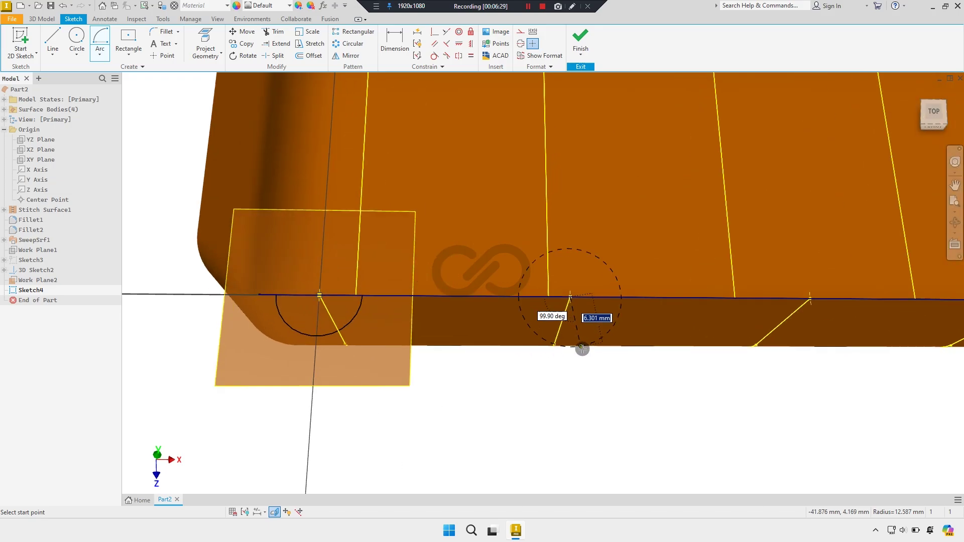
pyautogui.scroll(-2, 580, 344)
pyautogui.click(455, 241)
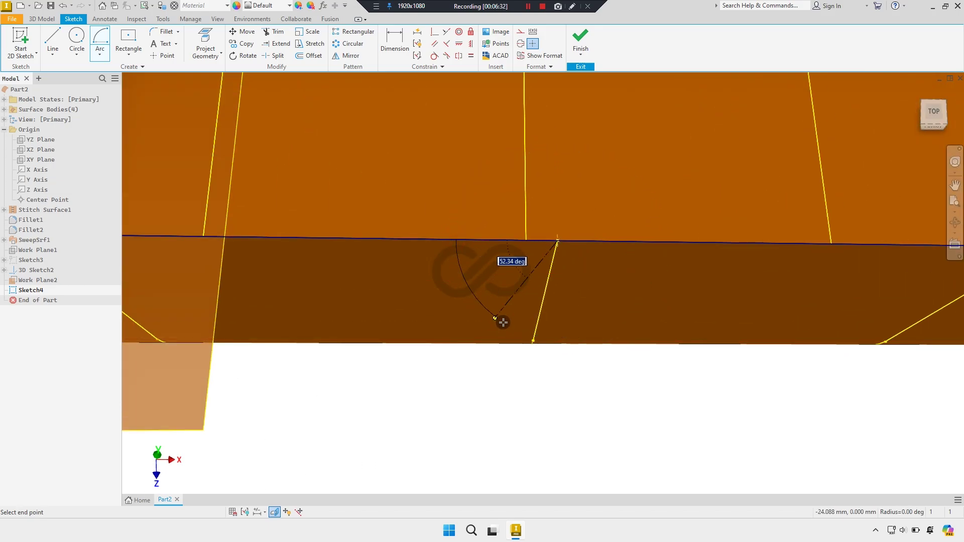
pyautogui.click(651, 254)
pyautogui.scroll(2, 620, 291)
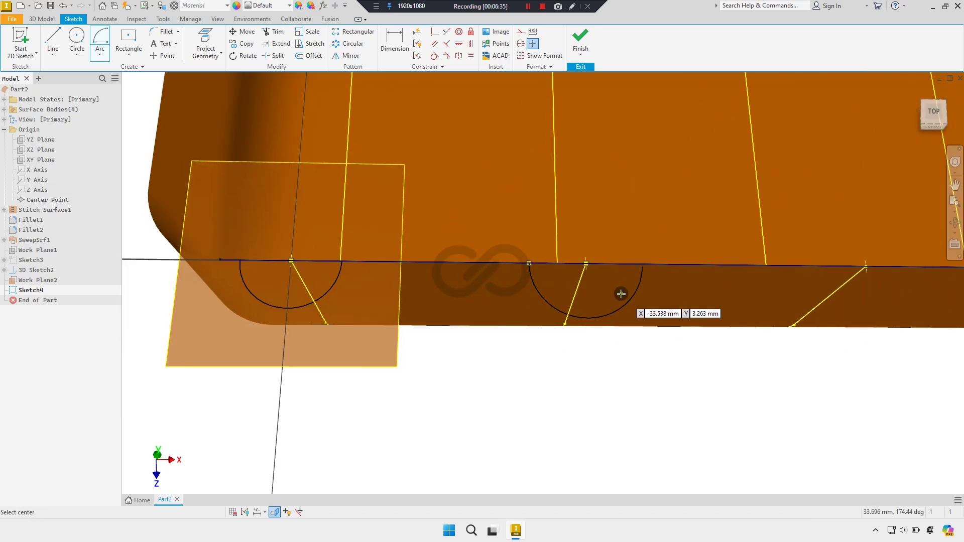
pyautogui.scroll(1, 710, 282)
# Draw a larger third semicircular arc at the next rib endpoint
pyautogui.moveTo(710, 281); pyautogui.dragTo(563, 325, button='middle')
pyautogui.scroll(3, 562, 324)
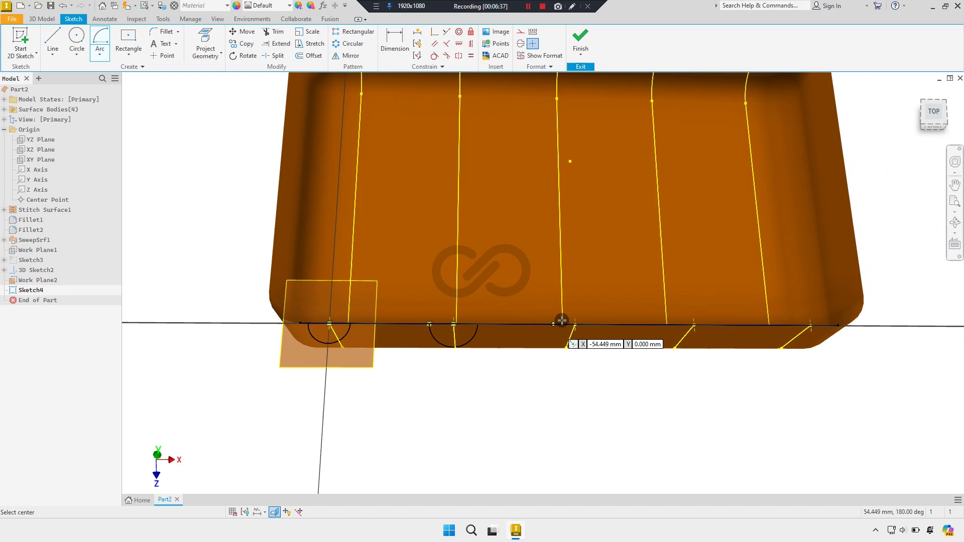
pyautogui.click(934, 114)
pyautogui.scroll(-3, 536, 383)
pyautogui.scroll(-3, 567, 360)
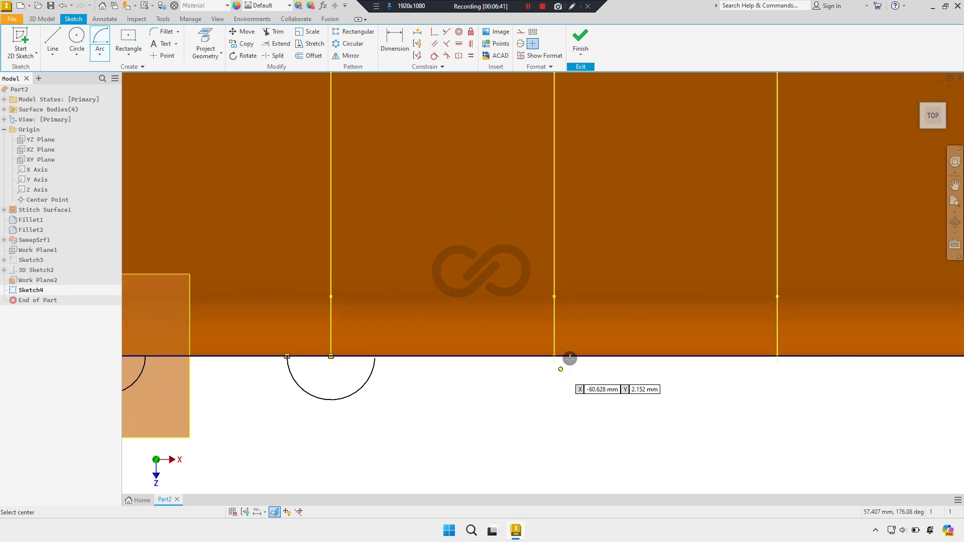
pyautogui.click(481, 356)
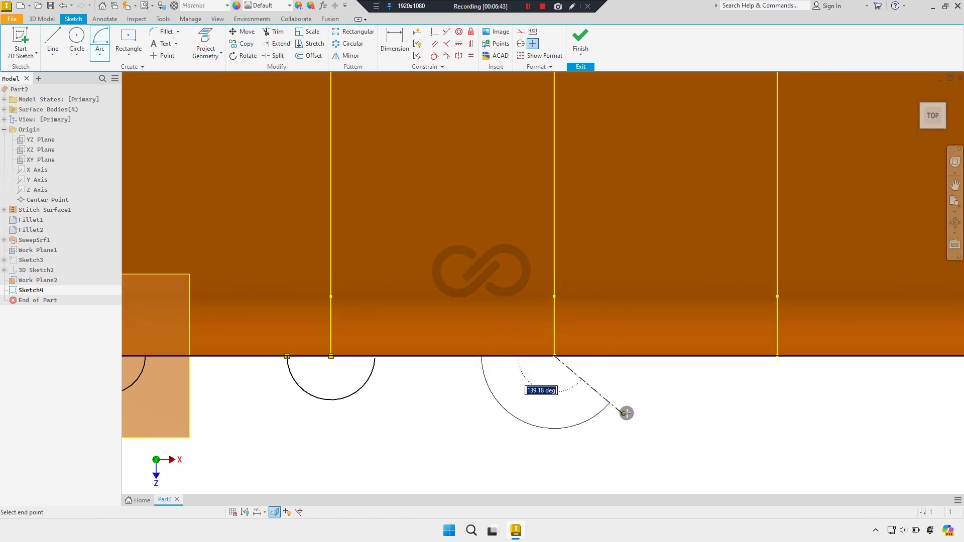
pyautogui.click(636, 358)
pyautogui.scroll(1, 603, 366)
pyautogui.scroll(2, 602, 366)
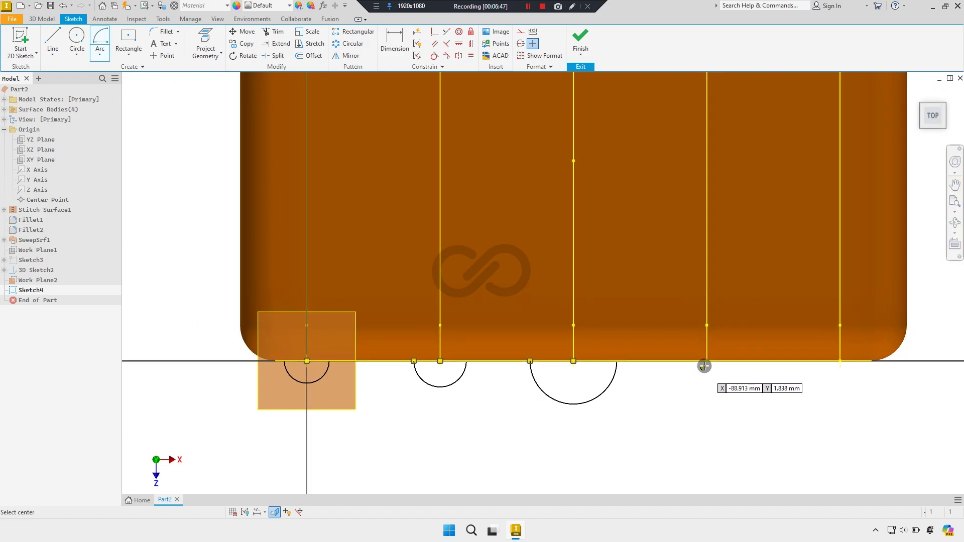
# Draw the fourth and fifth semicircular arcs on the remaining rib endpoints
pyautogui.click(706, 362)
pyautogui.click(664, 361)
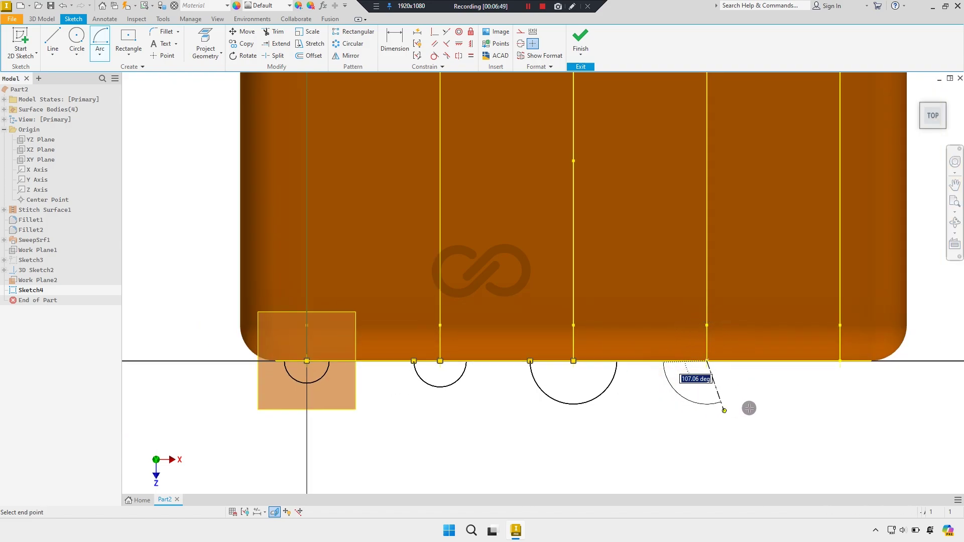
pyautogui.click(752, 363)
pyautogui.click(840, 360)
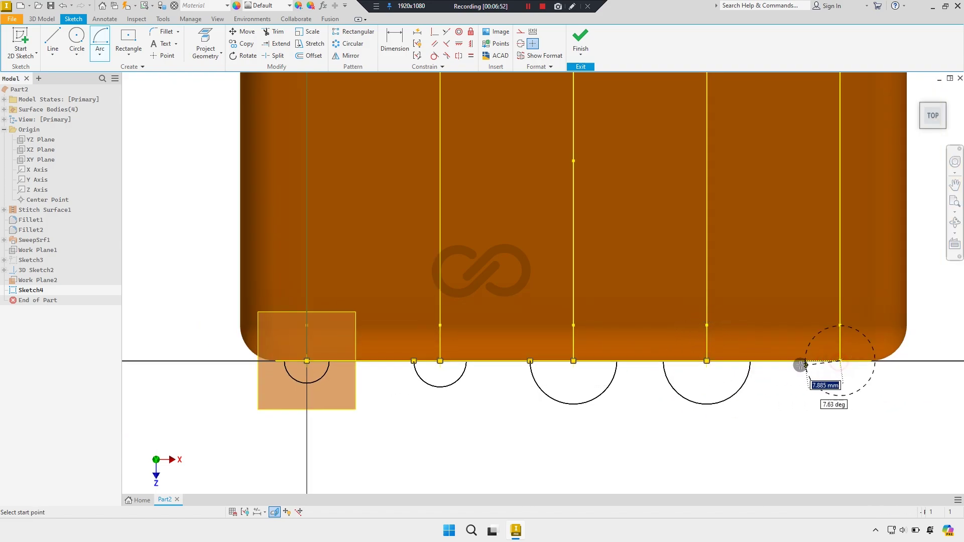
pyautogui.click(797, 361)
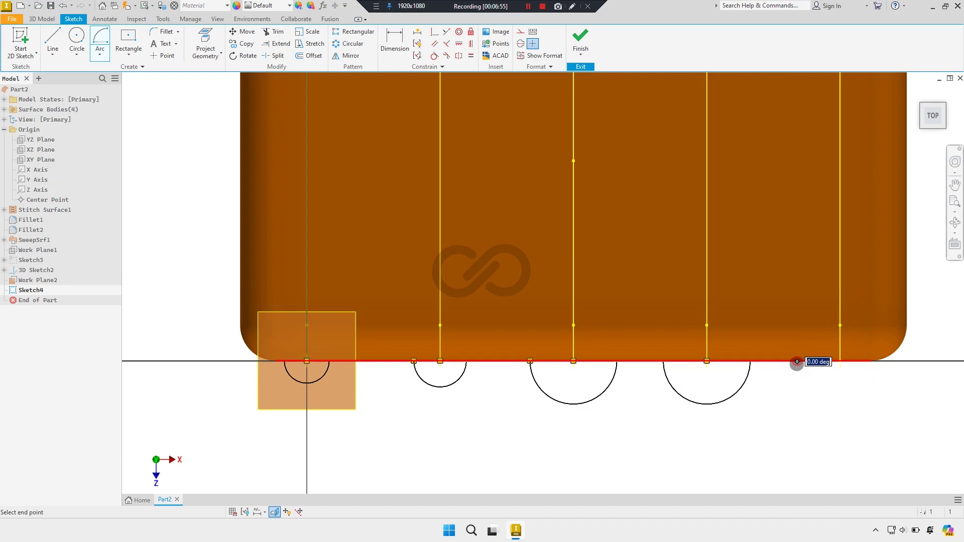
pyautogui.click(878, 367)
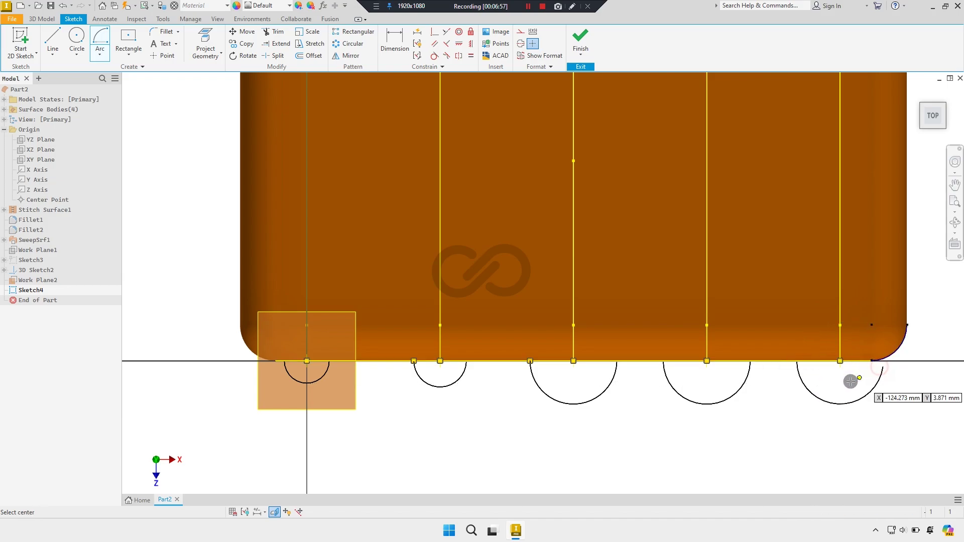
pyautogui.rightClick(860, 387)
pyautogui.click(794, 380)
pyautogui.moveTo(758, 374); pyautogui.dragTo(712, 379, button='middle')
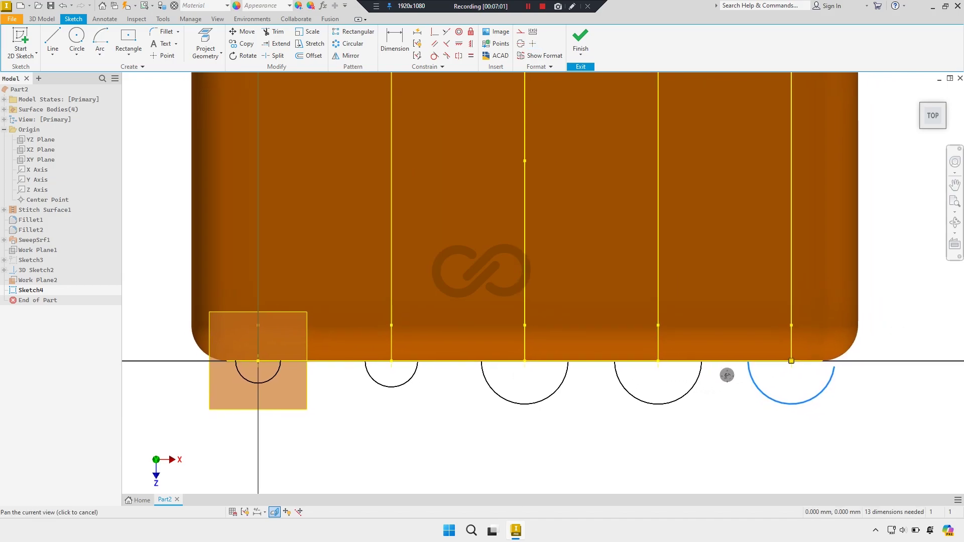
# Dimension the first arc's radius to the cRad parameter
pyautogui.scroll(2, 344, 351)
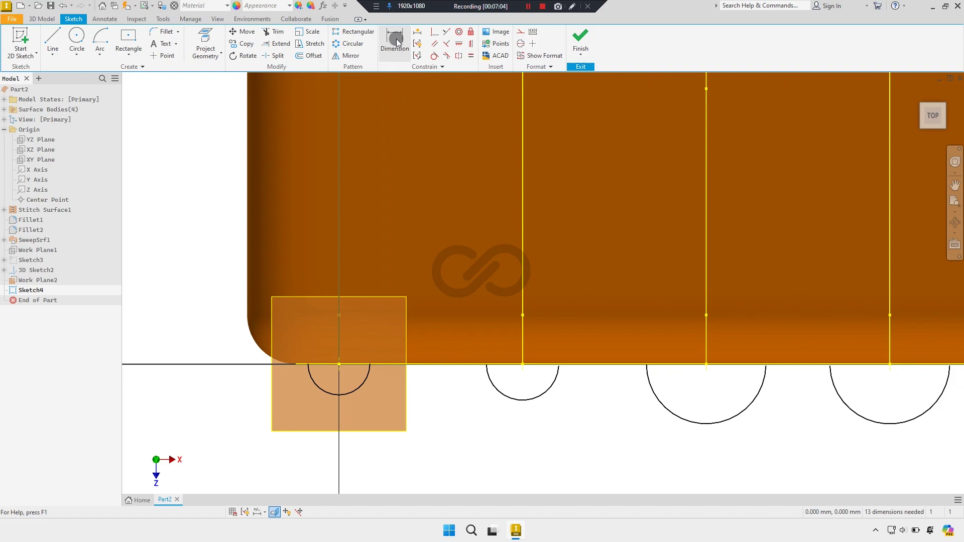
pyautogui.click(396, 40)
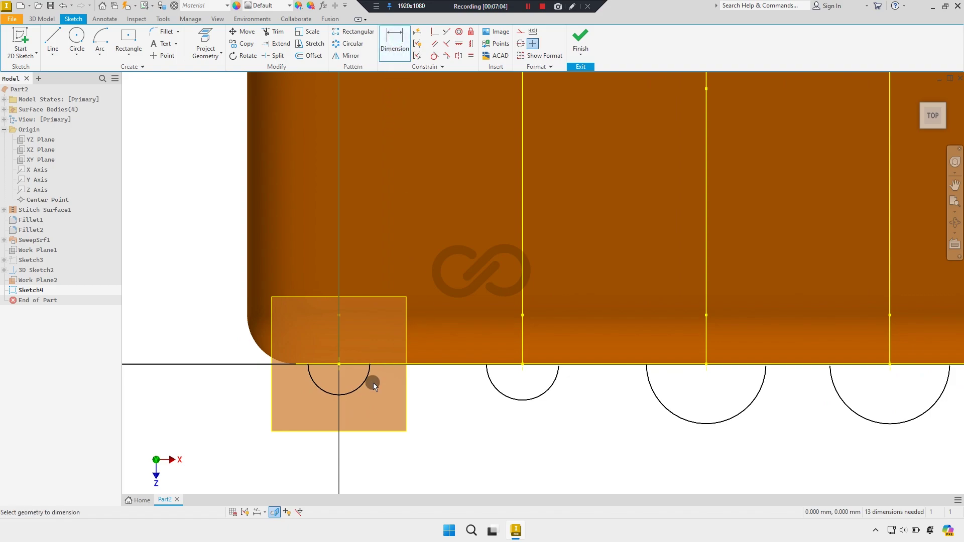
pyautogui.click(446, 463)
pyautogui.write('cRad')
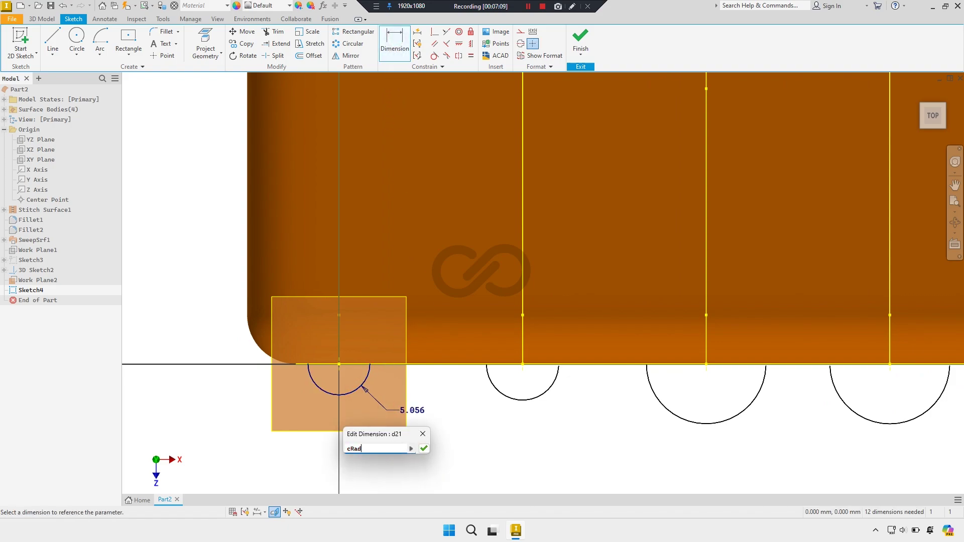
pyautogui.press('Return')
pyautogui.scroll(-3, 301, 271)
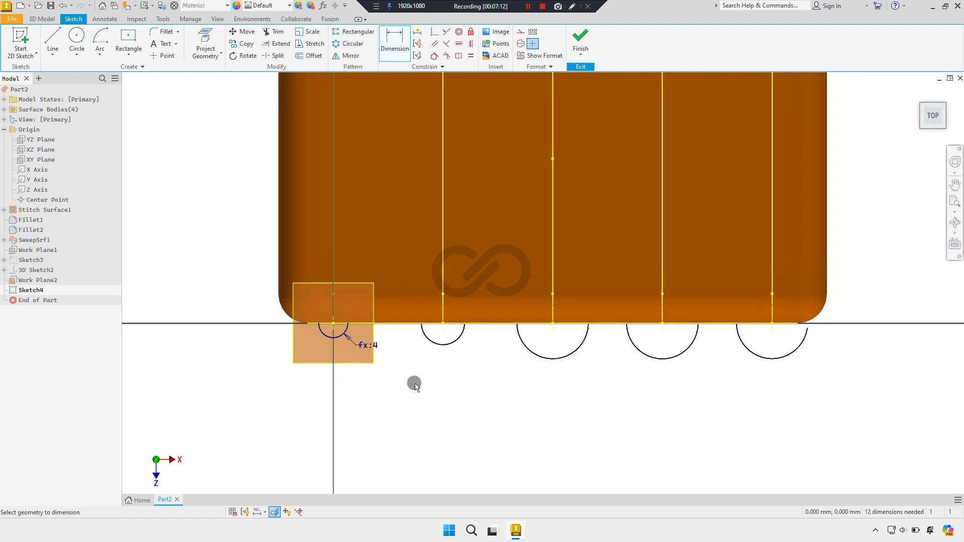
pyautogui.moveTo(438, 370); pyautogui.dragTo(463, 227, button='right')
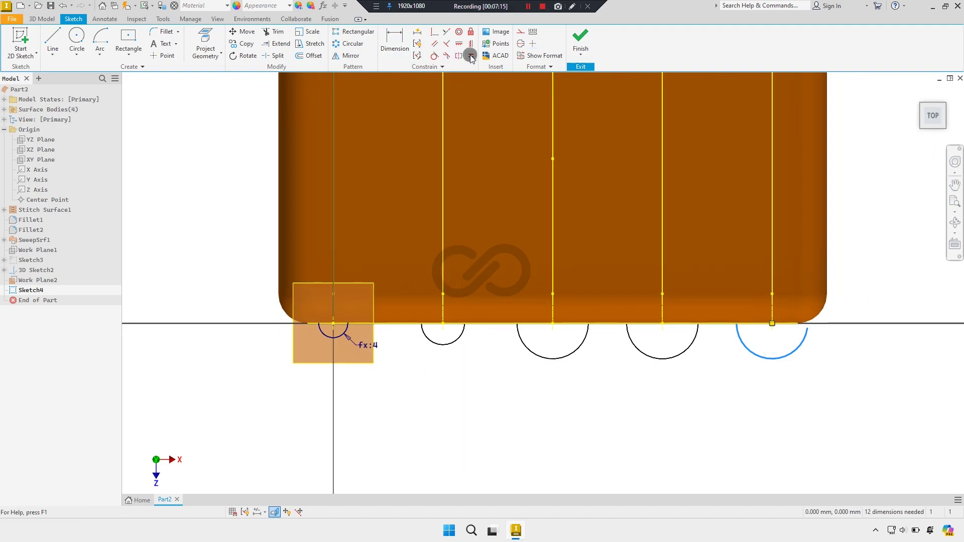
# Make the other four arcs equal in size to the first arc
pyautogui.click(345, 329)
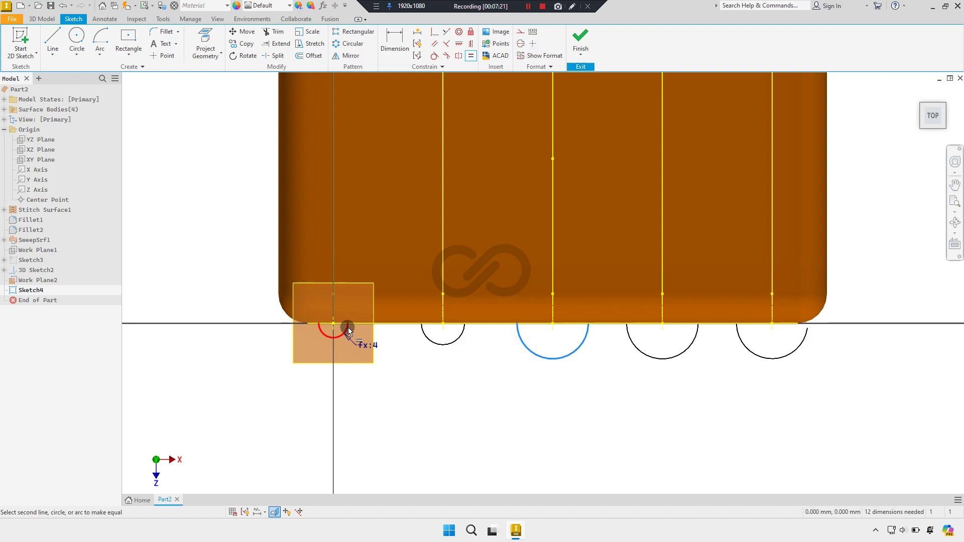
pyautogui.click(348, 328)
pyautogui.click(453, 346)
pyautogui.click(346, 329)
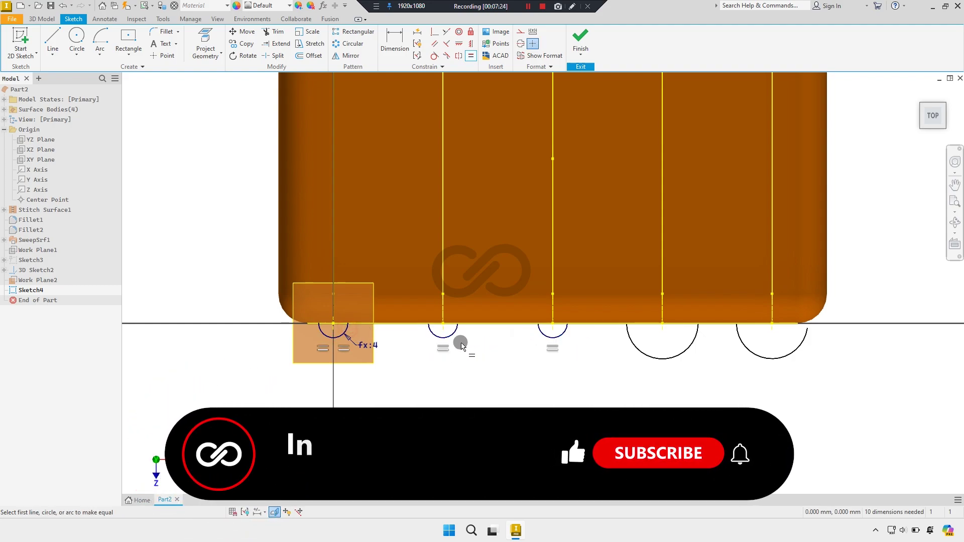
pyautogui.click(451, 332)
pyautogui.click(640, 348)
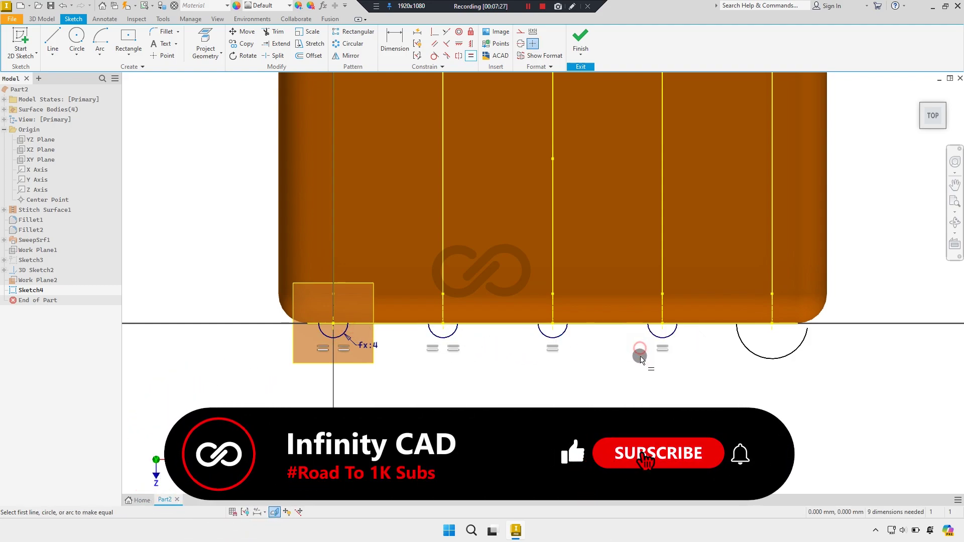
pyautogui.click(667, 339)
pyautogui.click(739, 337)
pyautogui.moveTo(648, 346); pyautogui.dragTo(630, 363, button='middle')
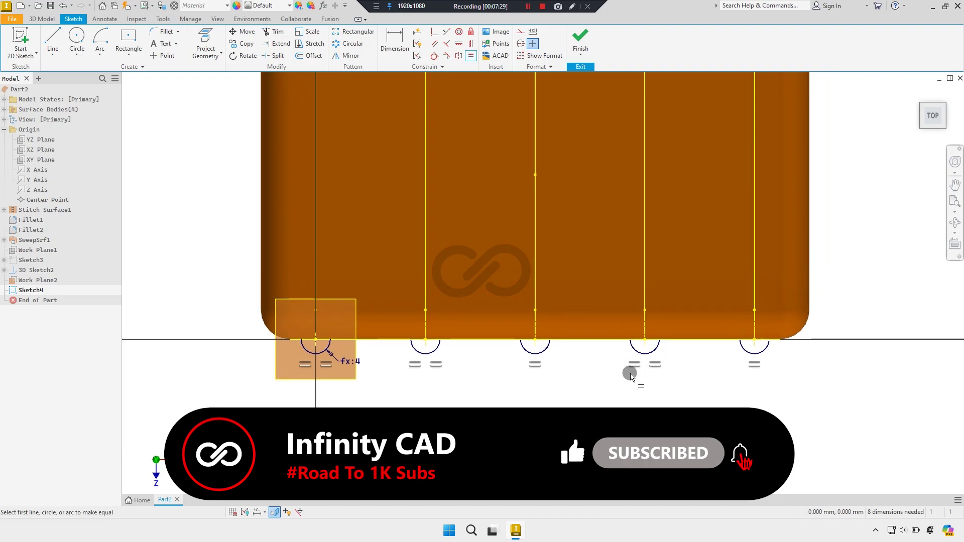
pyautogui.rightClick(580, 358)
pyautogui.click(509, 358)
# Select the front edge line and finish Sketch4
pyautogui.keyDown('shift'); pyautogui.moveTo(432, 357); pyautogui.dragTo(433, 318, button='middle'); pyautogui.keyUp('shift')
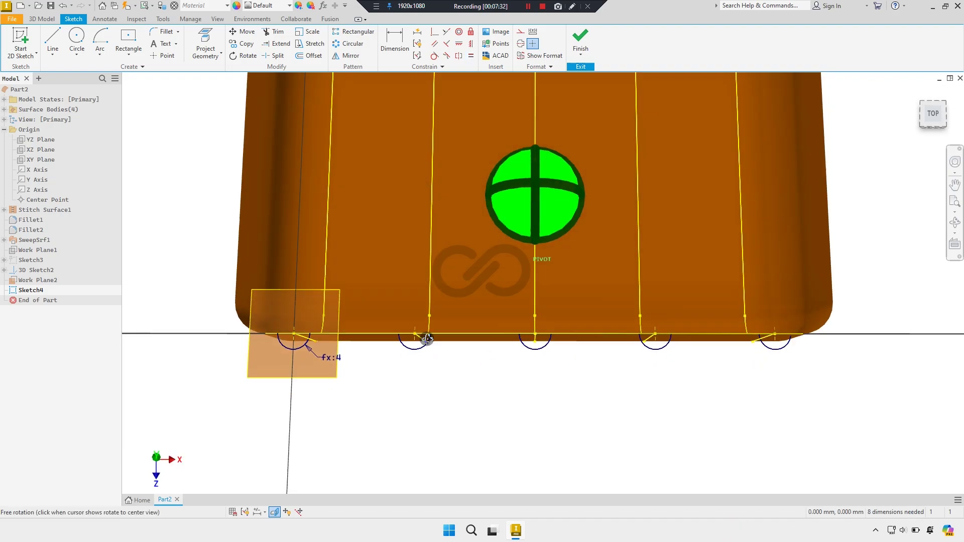
pyautogui.scroll(4, 469, 314)
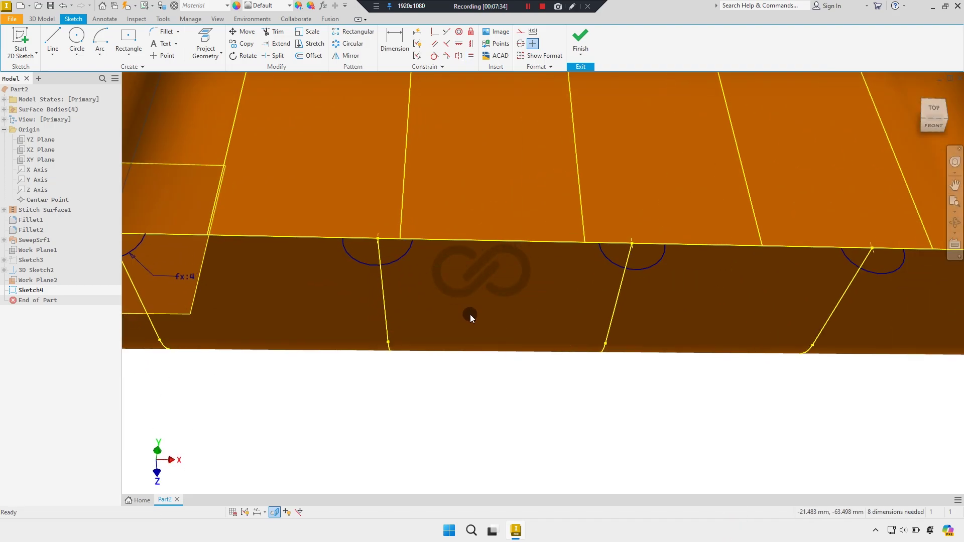
pyautogui.click(518, 237)
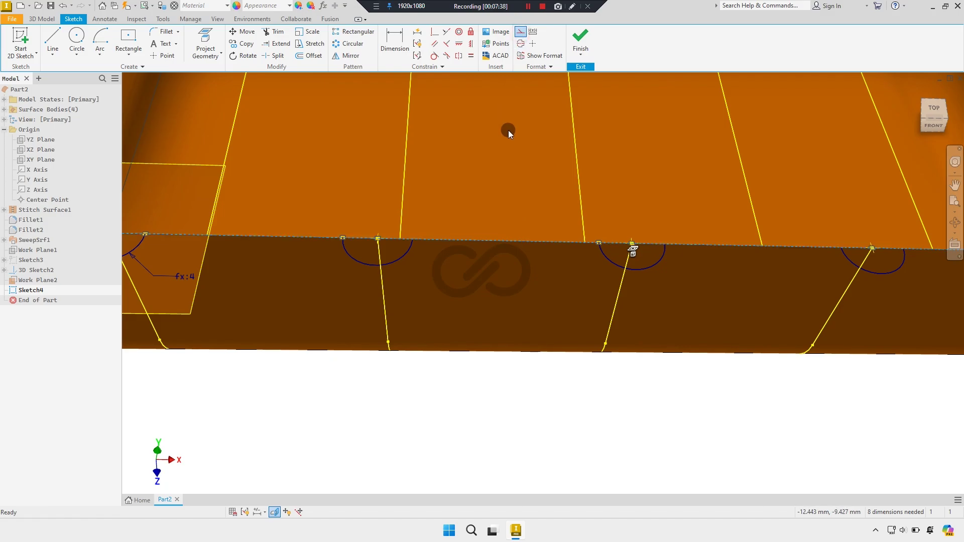
pyautogui.scroll(-4, 495, 140)
pyautogui.moveTo(484, 143)
pyautogui.mouseDown(button='middle')
pyautogui.moveTo(423, 190)
pyautogui.moveTo(424, 204)
pyautogui.mouseUp(button='middle')
pyautogui.click(581, 40)
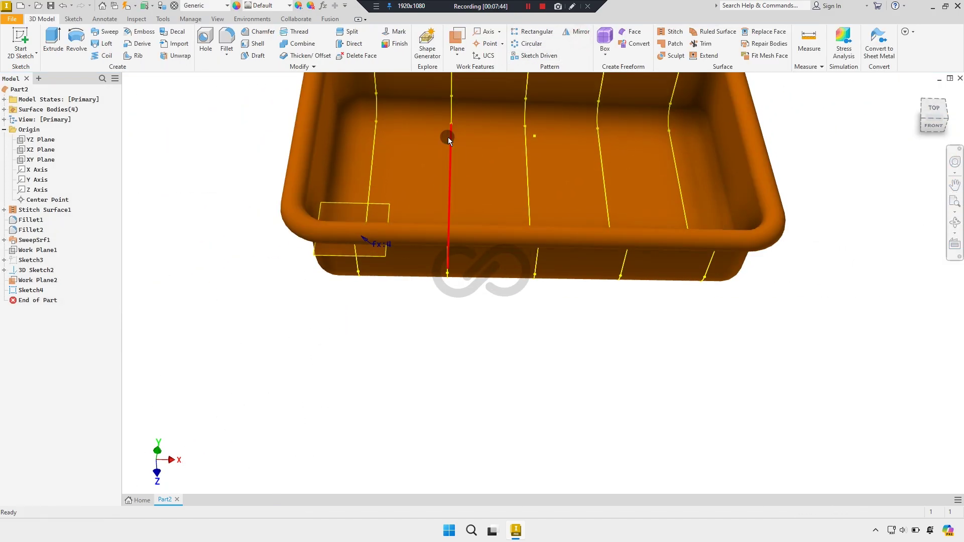
# Reopen Sketch4 with Slice Graphics on and make the first arc endpoint pairs horizontal
pyautogui.doubleClick(31, 291)
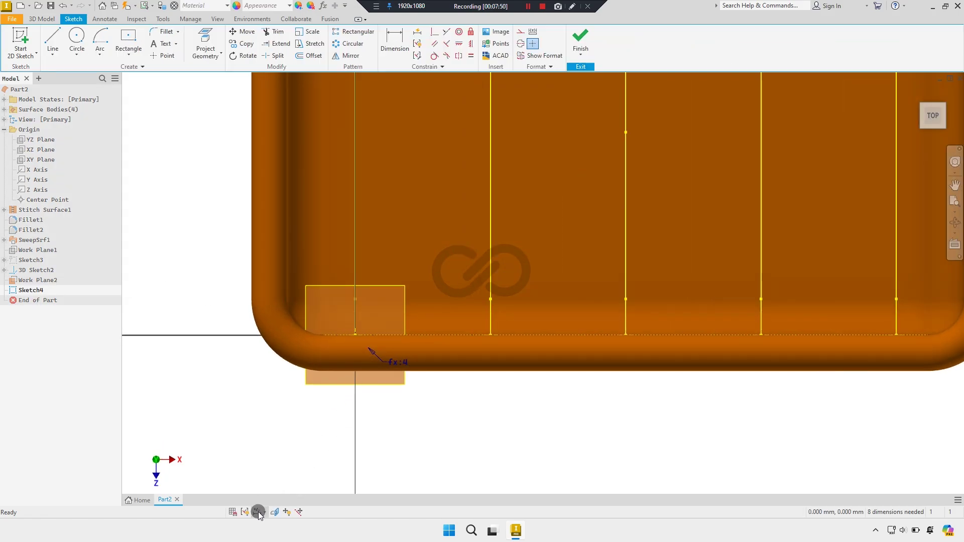
pyautogui.click(275, 513)
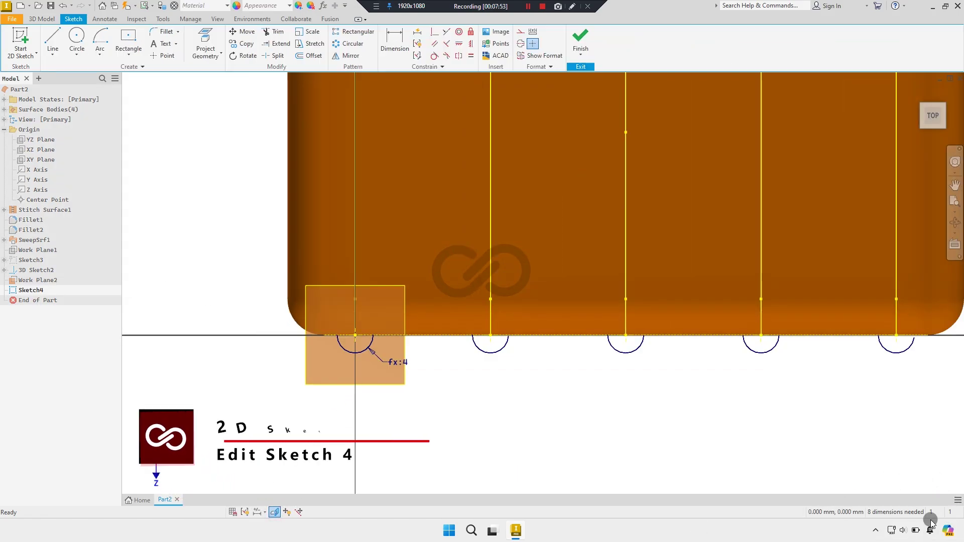
pyautogui.moveTo(605, 376); pyautogui.dragTo(542, 397, button='middle')
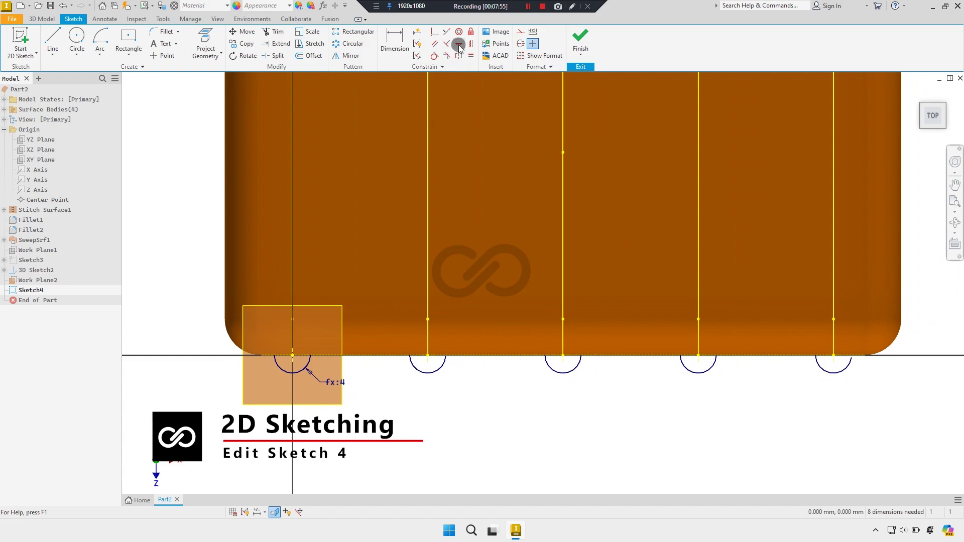
pyautogui.click(411, 355)
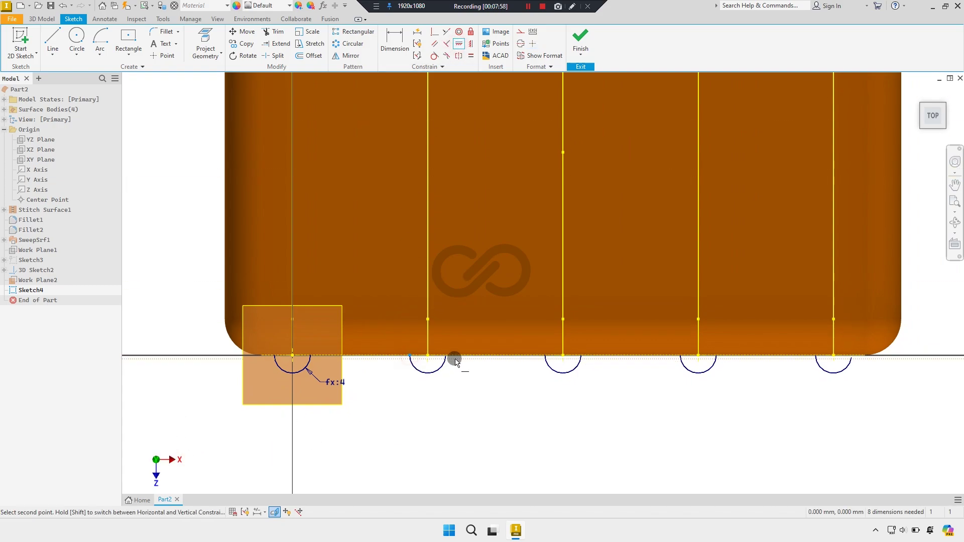
pyautogui.click(582, 357)
pyautogui.click(681, 357)
pyautogui.click(717, 357)
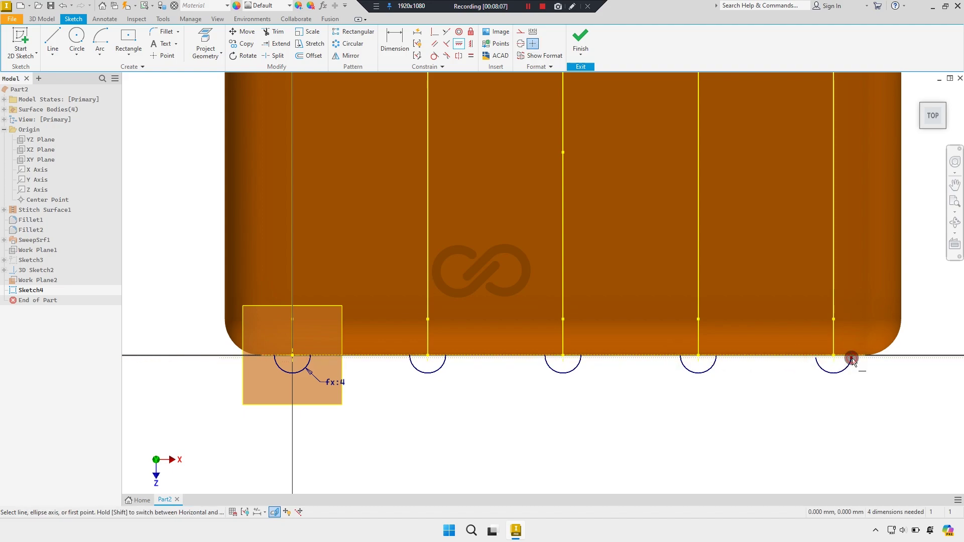
pyautogui.scroll(2, 284, 360)
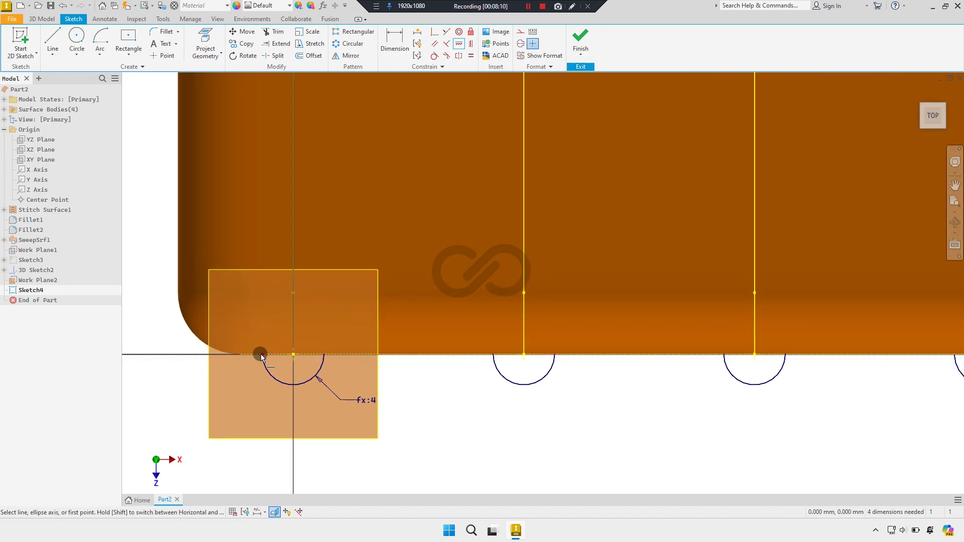
pyautogui.click(325, 356)
# Level more arc endpoints horizontally, cancelling the over-constrain warnings
pyautogui.scroll(-2, 339, 342)
pyautogui.scroll(2, 382, 350)
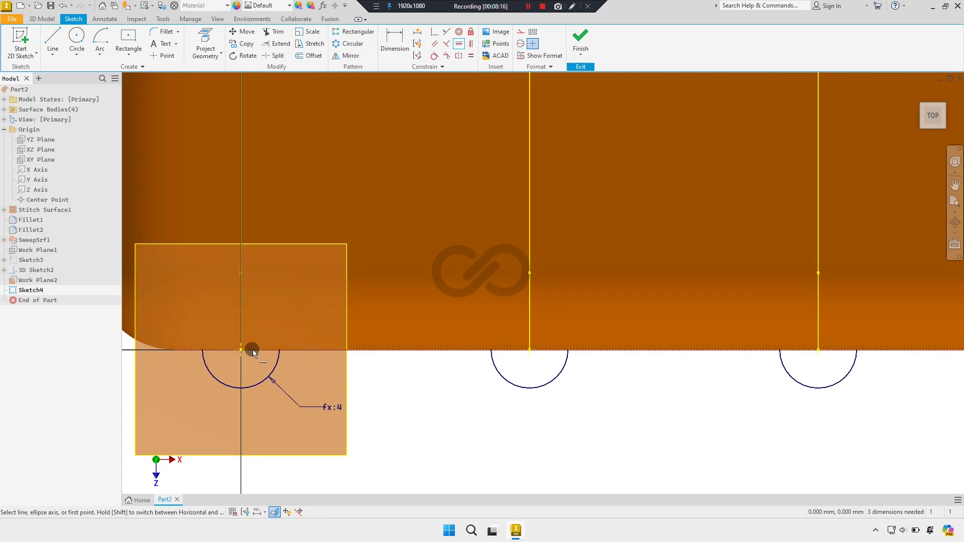
pyautogui.scroll(2, 216, 348)
pyautogui.click(189, 348)
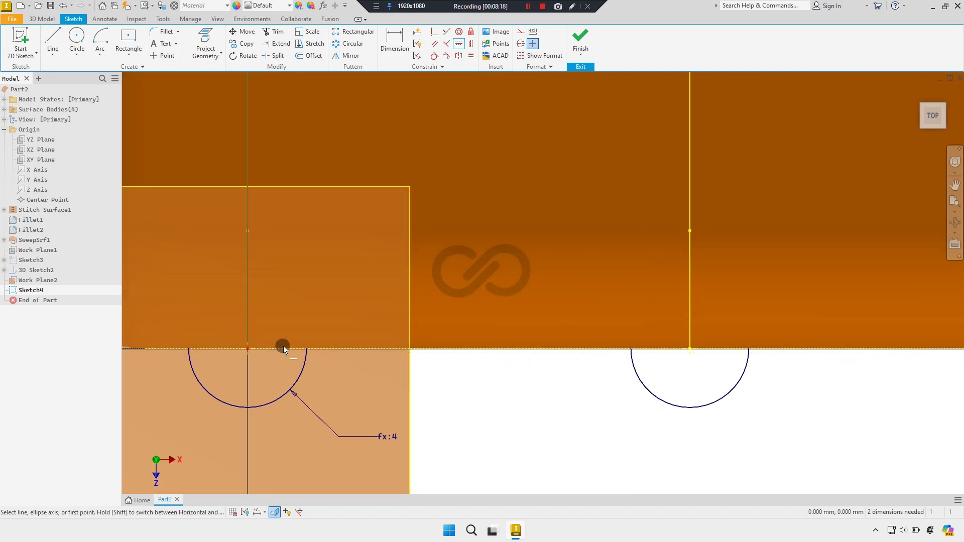
pyautogui.scroll(-2, 337, 342)
pyautogui.click(518, 348)
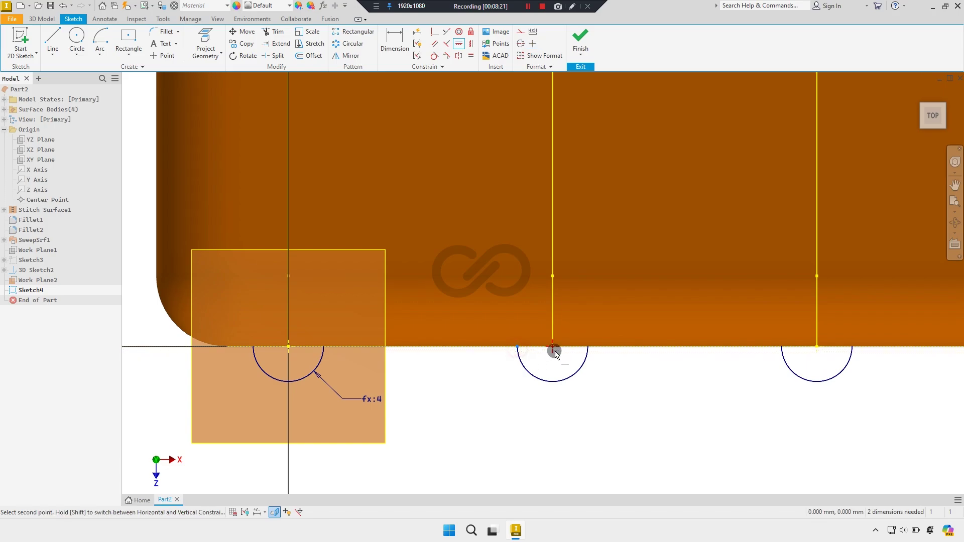
pyautogui.click(552, 347)
pyautogui.click(219, 94)
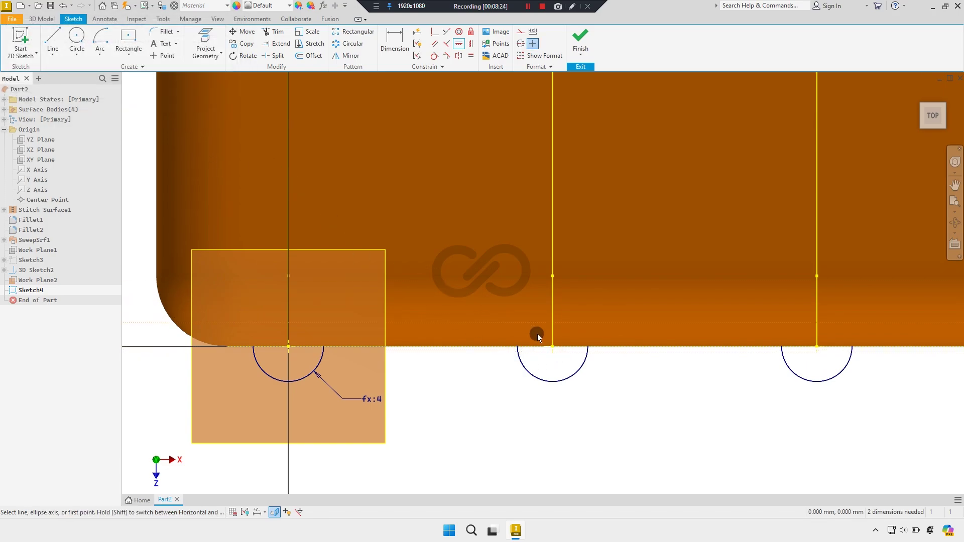
pyautogui.scroll(2, 563, 348)
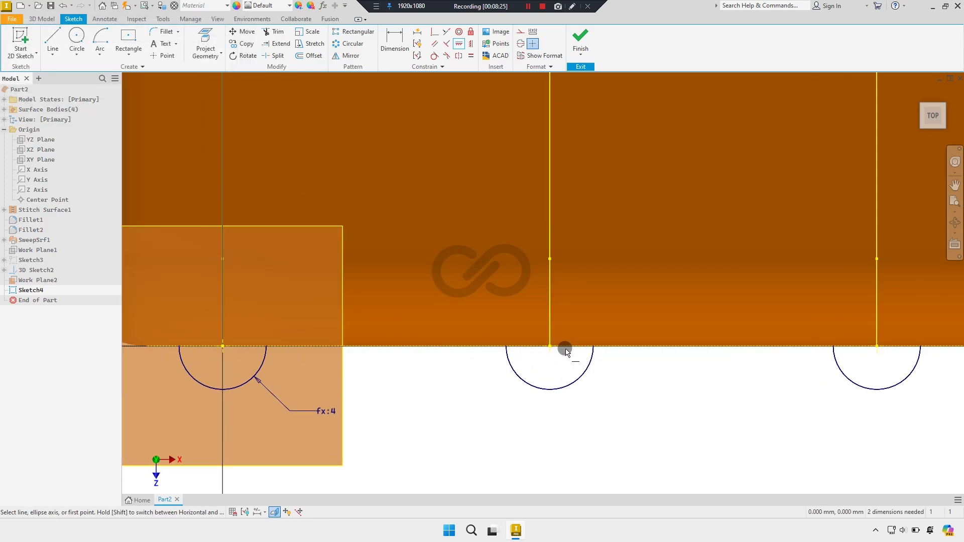
pyautogui.click(596, 346)
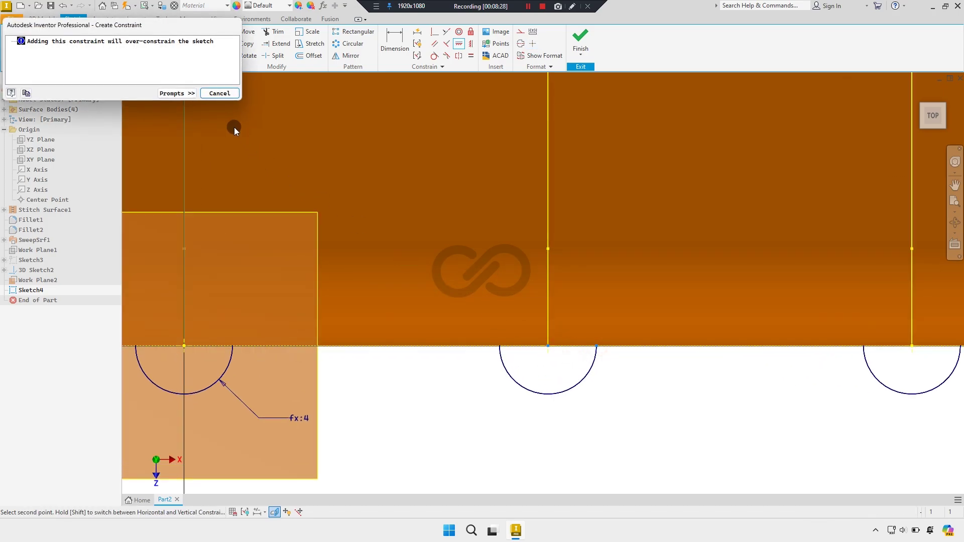
pyautogui.click(220, 93)
# Make the last line and arc endpoints horizontal so Sketch4 is fully constrained
pyautogui.scroll(-3, 568, 291)
pyautogui.scroll(-1, 498, 325)
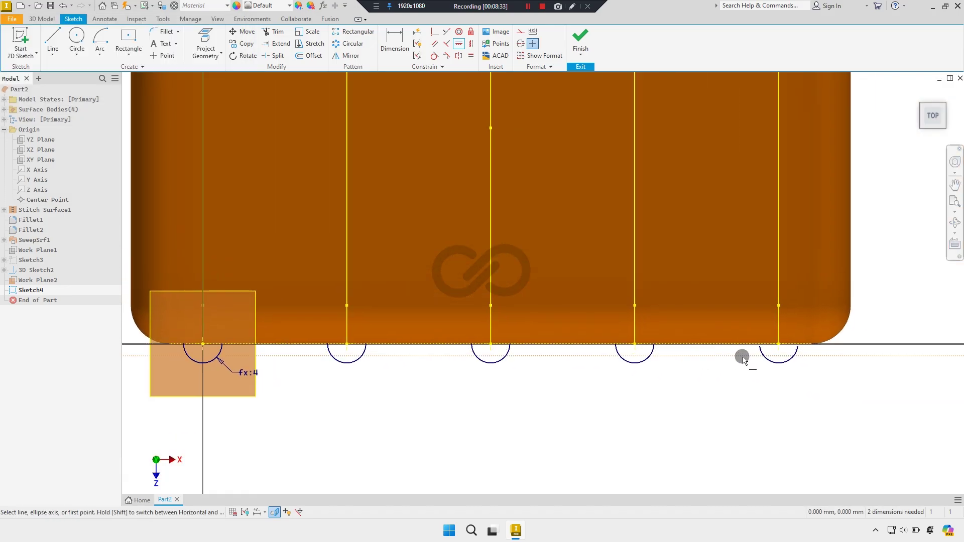
pyautogui.scroll(2, 763, 344)
pyautogui.scroll(2, 755, 341)
pyautogui.scroll(1, 757, 343)
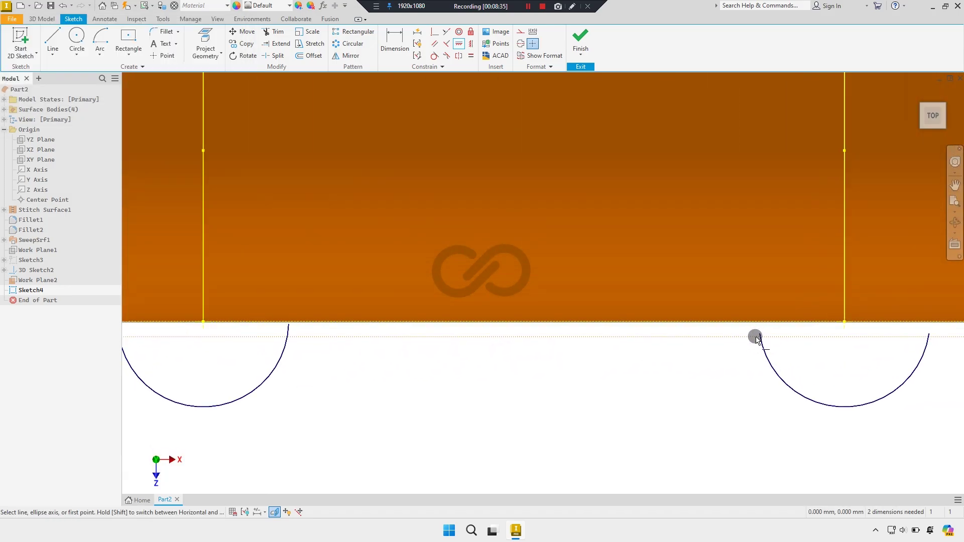
pyautogui.scroll(-1, 734, 343)
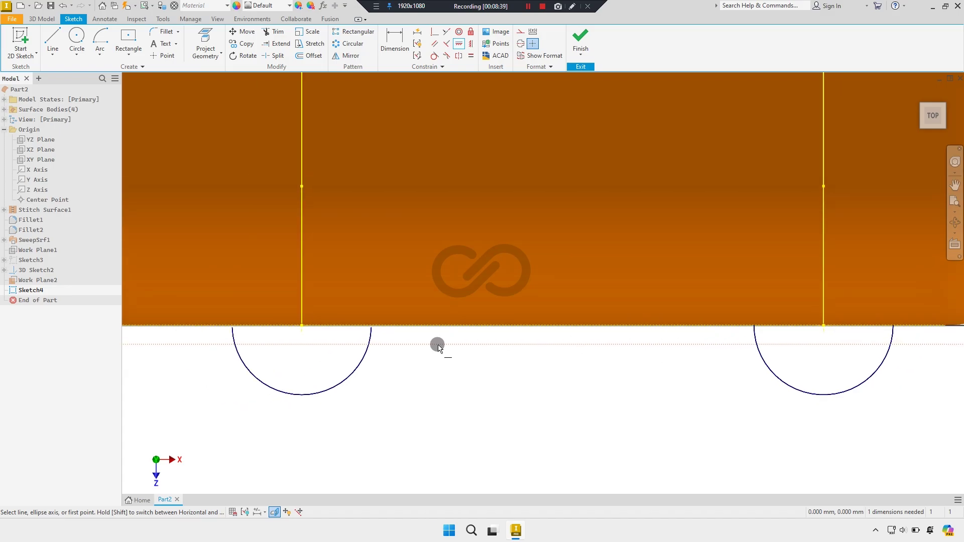
pyautogui.click(302, 326)
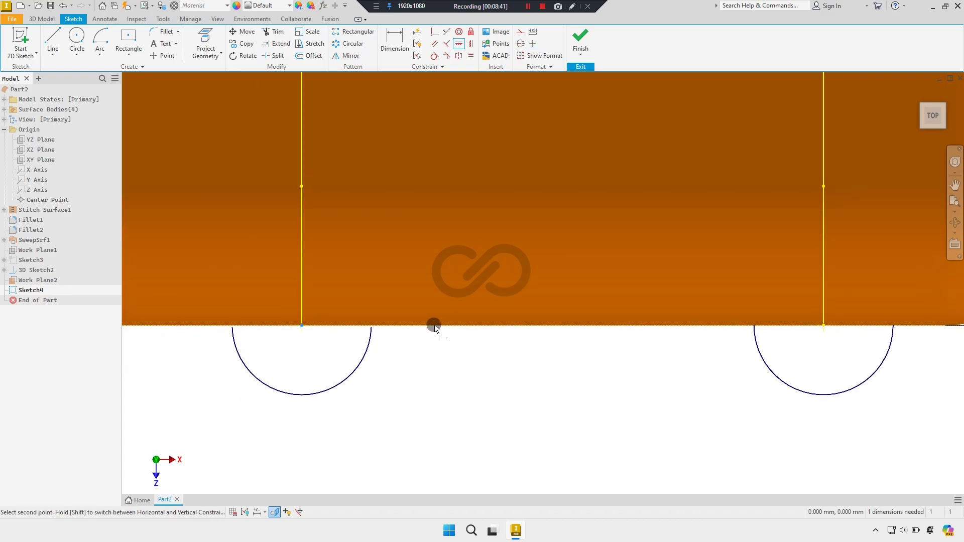
pyautogui.scroll(-1, 437, 328)
pyautogui.scroll(2, 396, 327)
pyautogui.scroll(1, 396, 326)
pyautogui.click(396, 322)
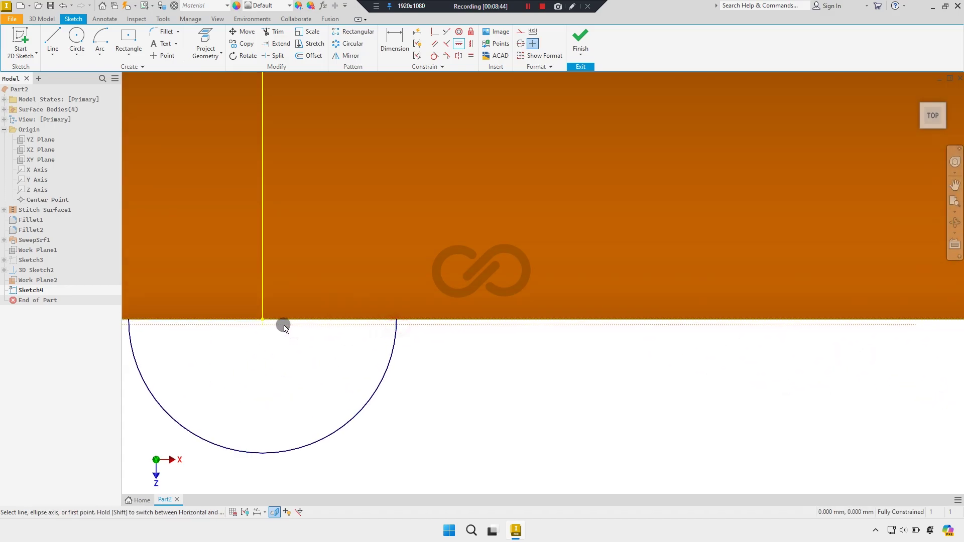
pyautogui.click(262, 321)
pyautogui.rightClick(470, 346)
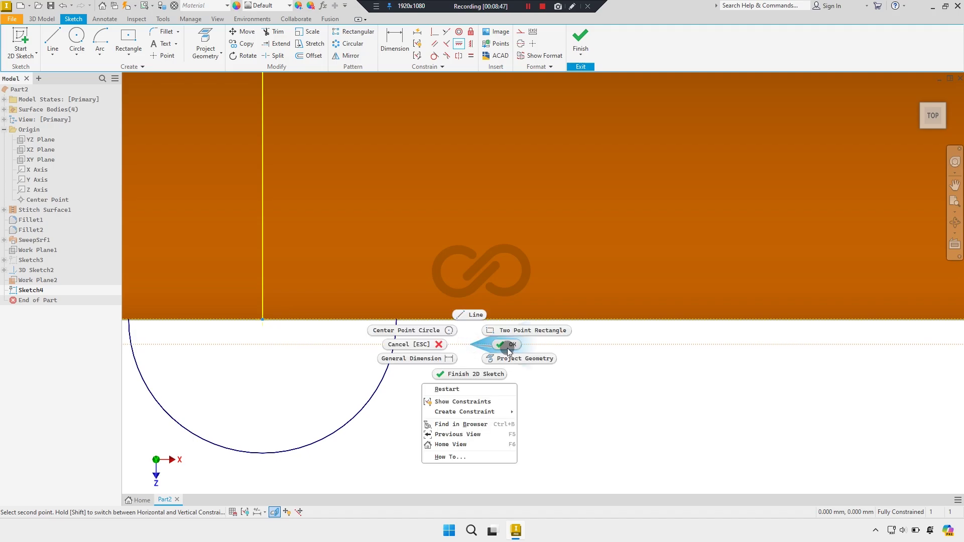
pyautogui.click(562, 345)
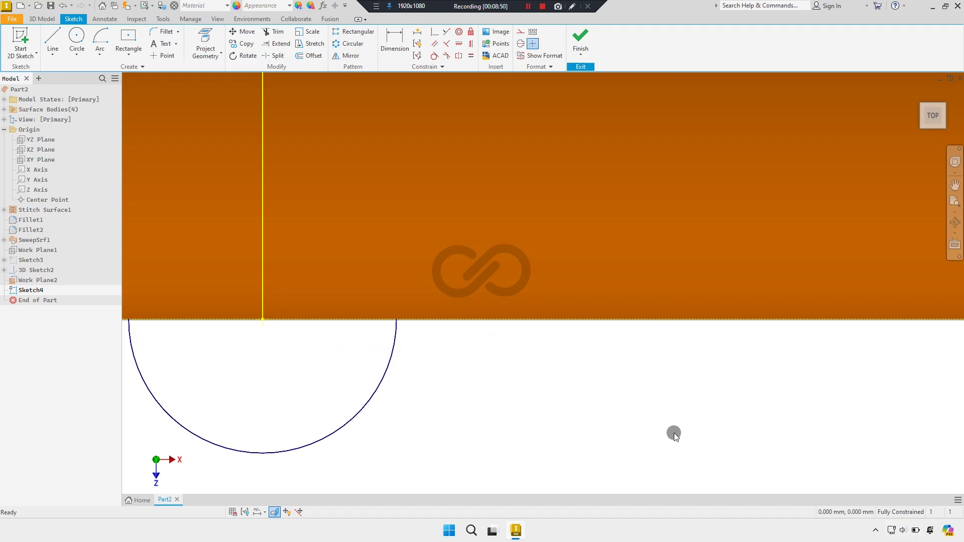
# Finish Sketch4 and hide Work Plane2
pyautogui.scroll(-2, 618, 416)
pyautogui.scroll(-2, 603, 411)
pyautogui.scroll(-3, 589, 376)
pyautogui.scroll(-1, 558, 366)
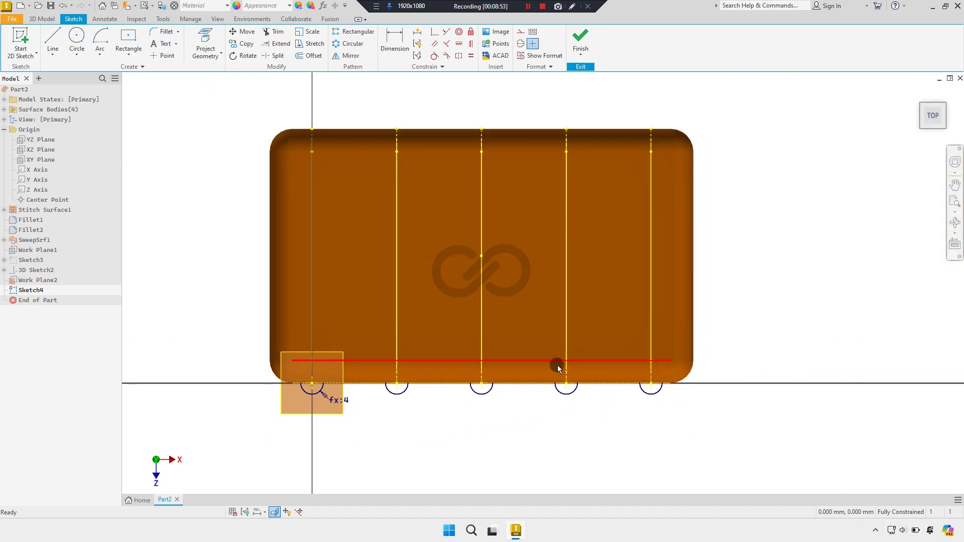
pyautogui.click(581, 40)
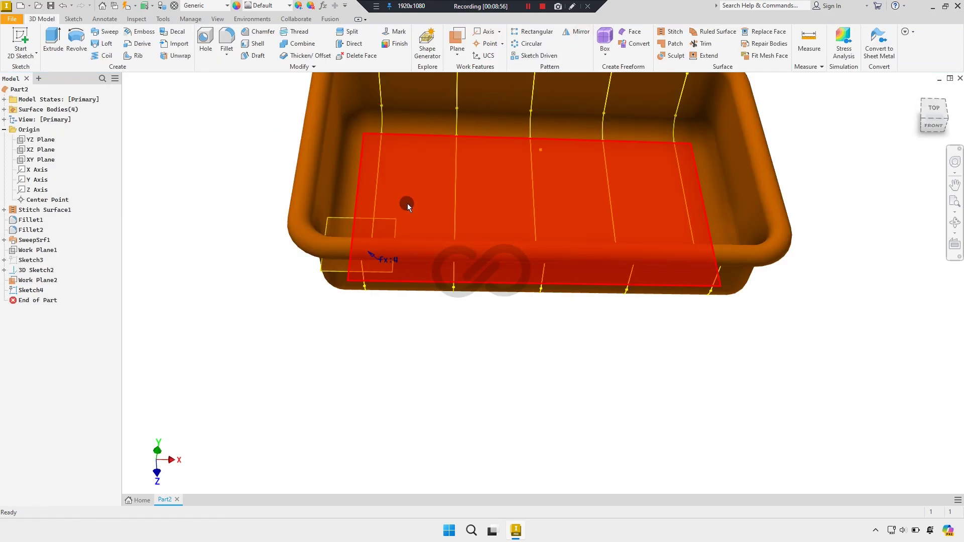
pyautogui.rightClick(46, 280)
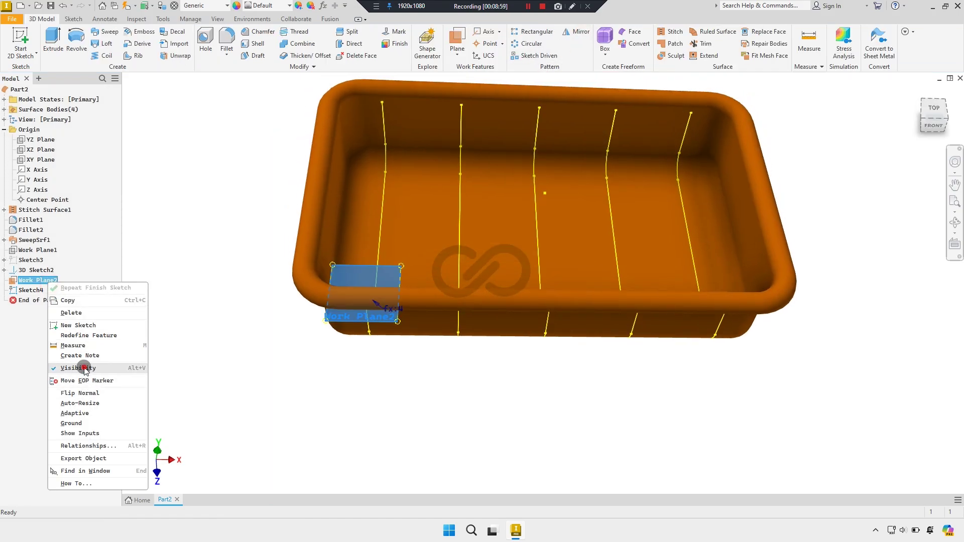
pyautogui.click(84, 368)
pyautogui.keyDown('shift'); pyautogui.moveTo(252, 350); pyautogui.dragTo(251, 311, button='middle'); pyautogui.keyUp('shift')
pyautogui.scroll(3, 348, 174)
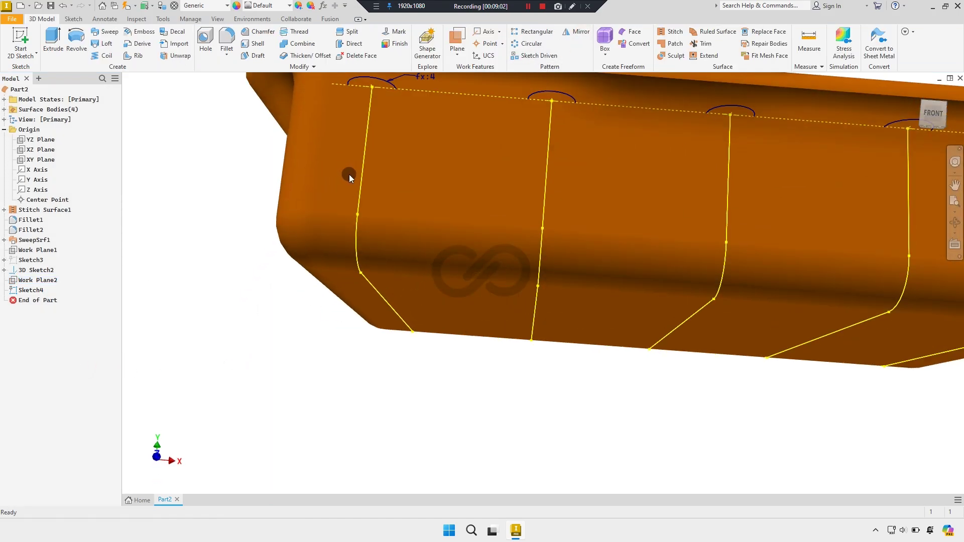
pyautogui.scroll(-1, 350, 176)
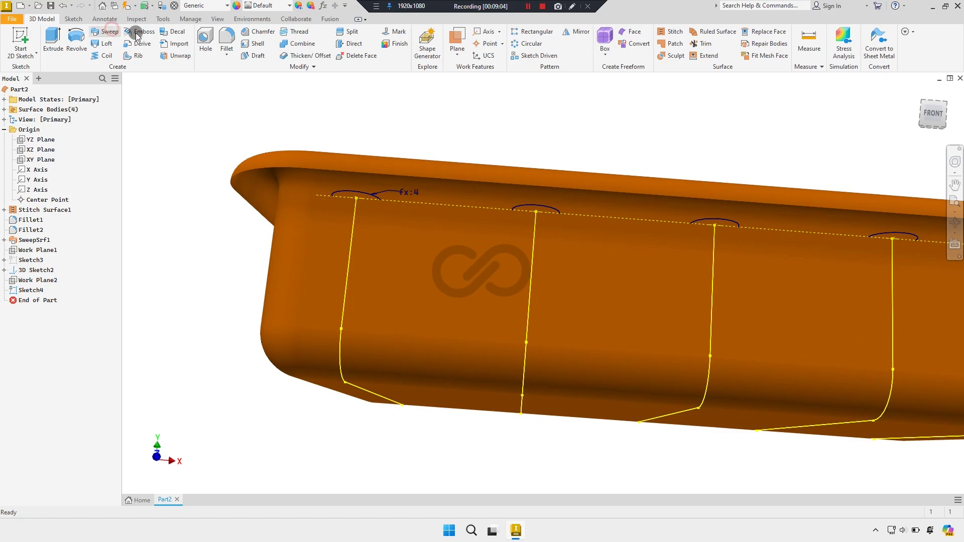
# Sweep arc profiles along their rib curves as tube surfaces, applying each one
pyautogui.click(350, 192)
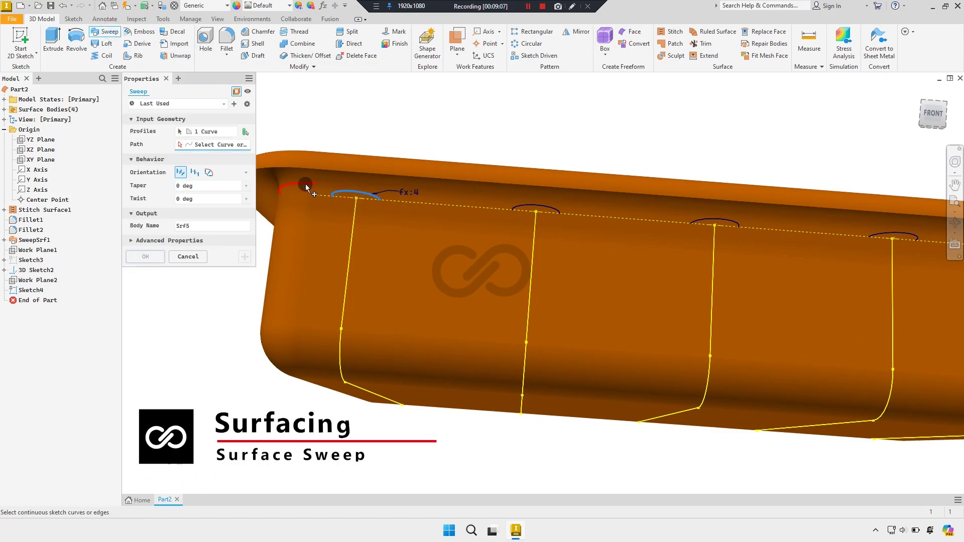
pyautogui.click(351, 246)
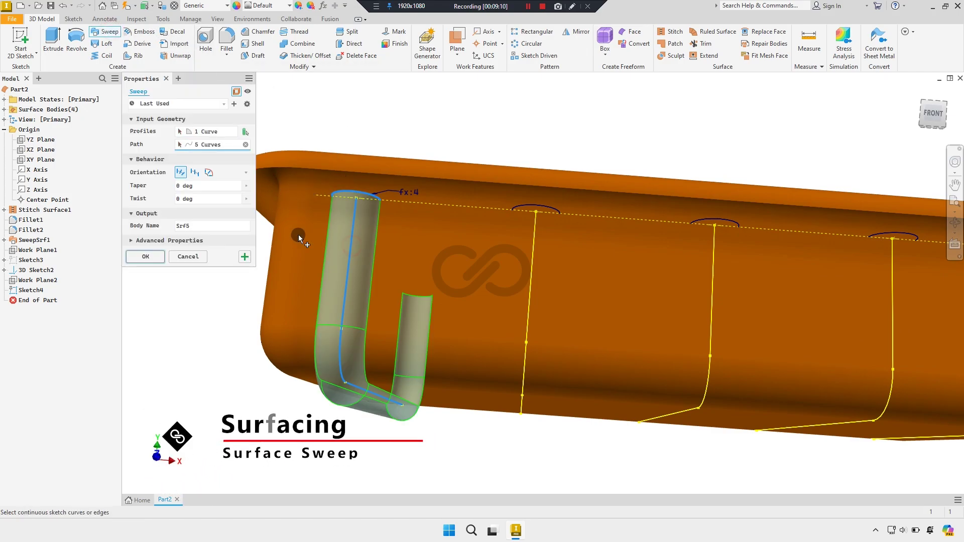
pyautogui.click(244, 257)
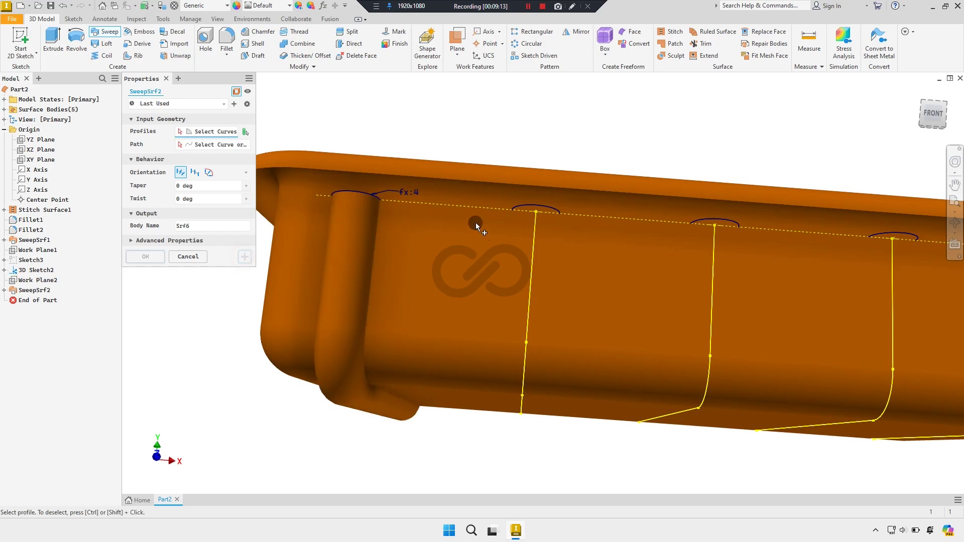
pyautogui.click(534, 251)
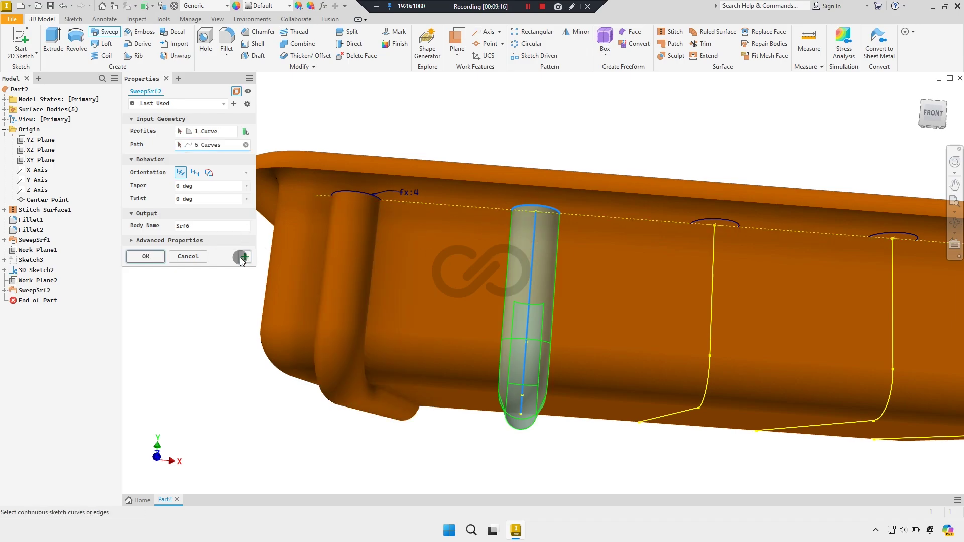
pyautogui.click(243, 257)
pyautogui.click(588, 224)
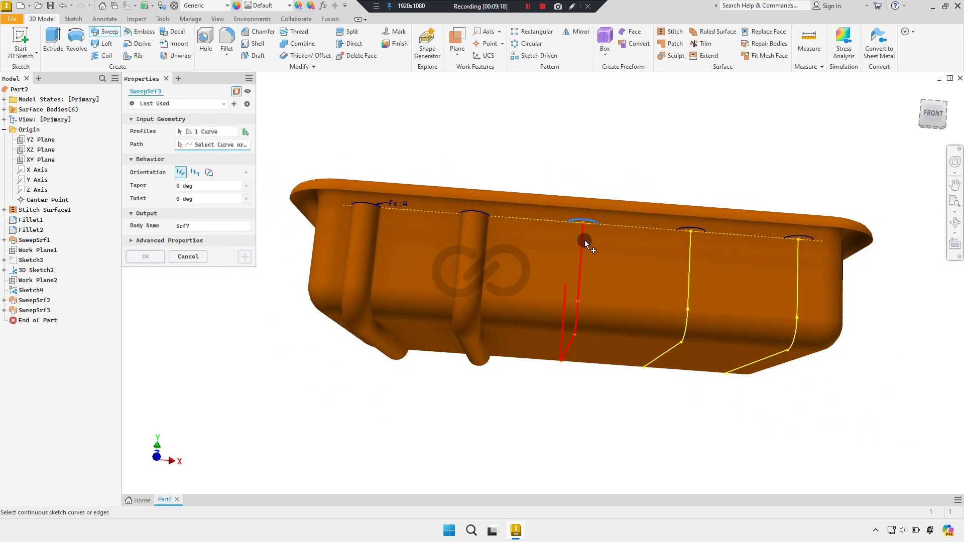
pyautogui.click(582, 242)
pyautogui.click(245, 257)
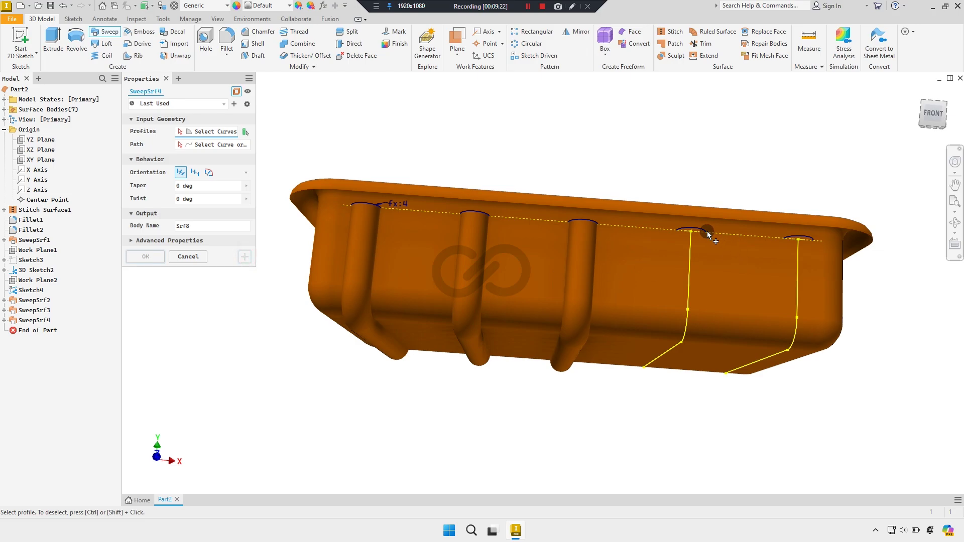
# Sweep the remaining tubes to add SweepSrf5 and SweepSrf6, then return to the home view
pyautogui.click(688, 257)
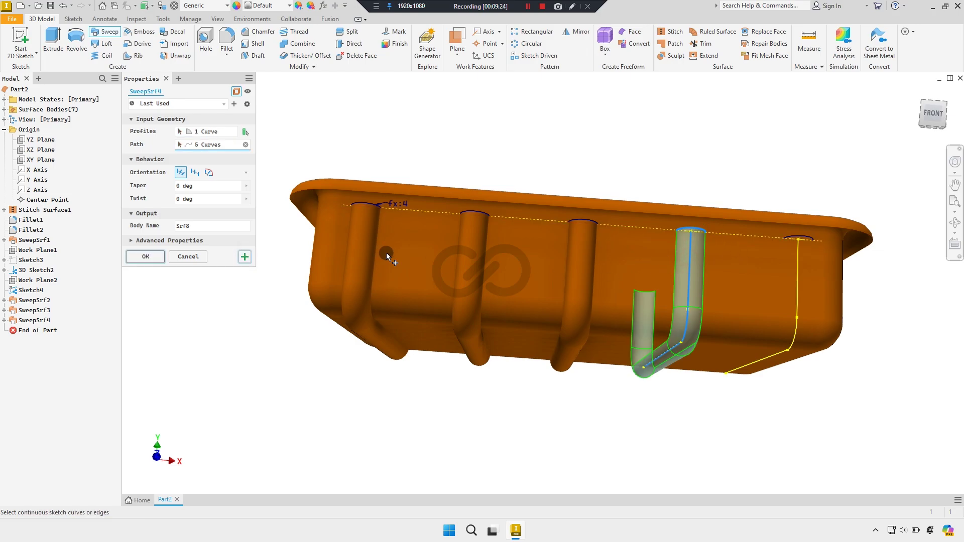
pyautogui.click(245, 257)
pyautogui.click(815, 244)
pyautogui.click(797, 274)
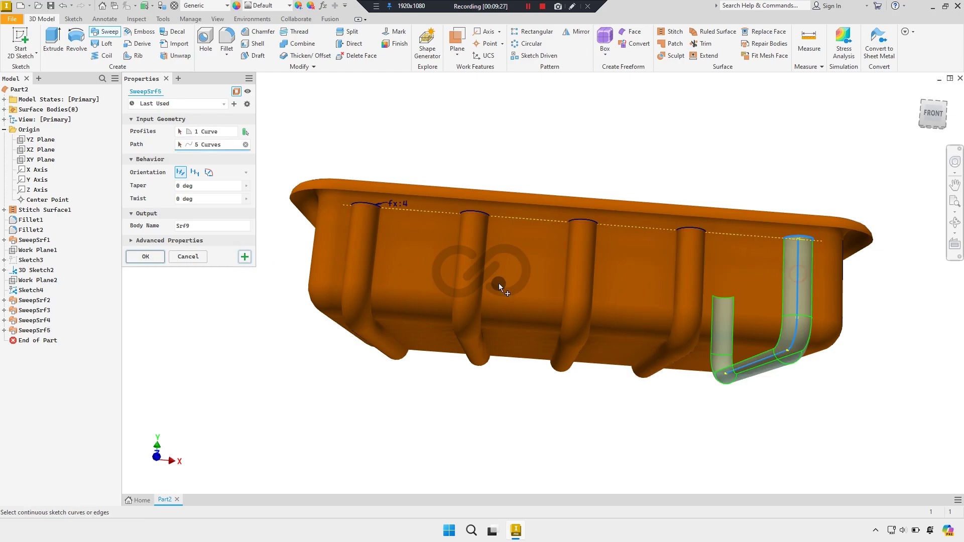
pyautogui.click(145, 256)
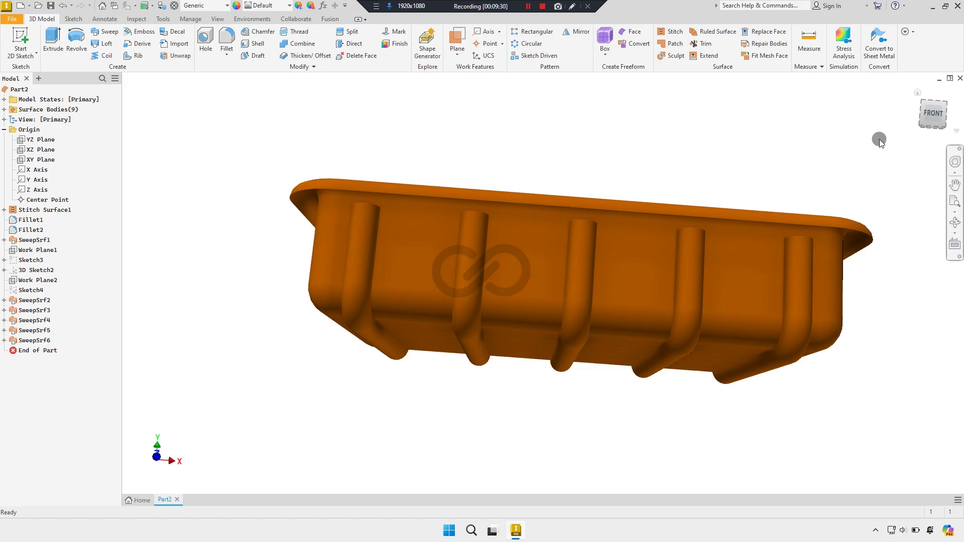
pyautogui.click(920, 104)
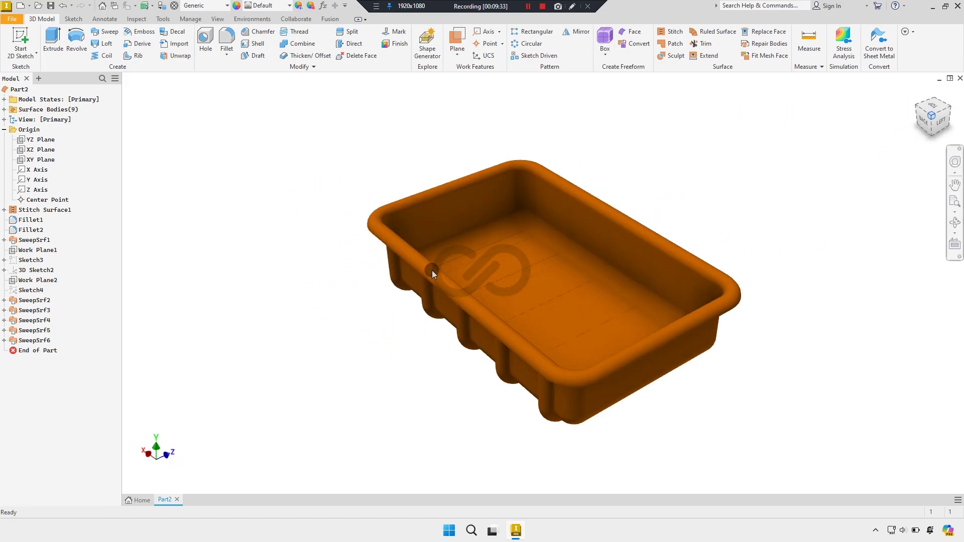
# Create Work Plane3 offset 45 mm up from the tray floor to rim level
pyautogui.moveTo(430, 273)
pyautogui.keyDown('shift'); pyautogui.mouseDown(button='middle')
pyautogui.moveTo(441, 329)
pyautogui.moveTo(462, 286)
pyautogui.moveTo(467, 297)
pyautogui.moveTo(598, 233)
pyautogui.moveTo(576, 258)
pyautogui.moveTo(608, 217)
pyautogui.moveTo(626, 266)
pyautogui.moveTo(639, 269)
pyautogui.mouseUp(button='middle'); pyautogui.keyUp('shift')
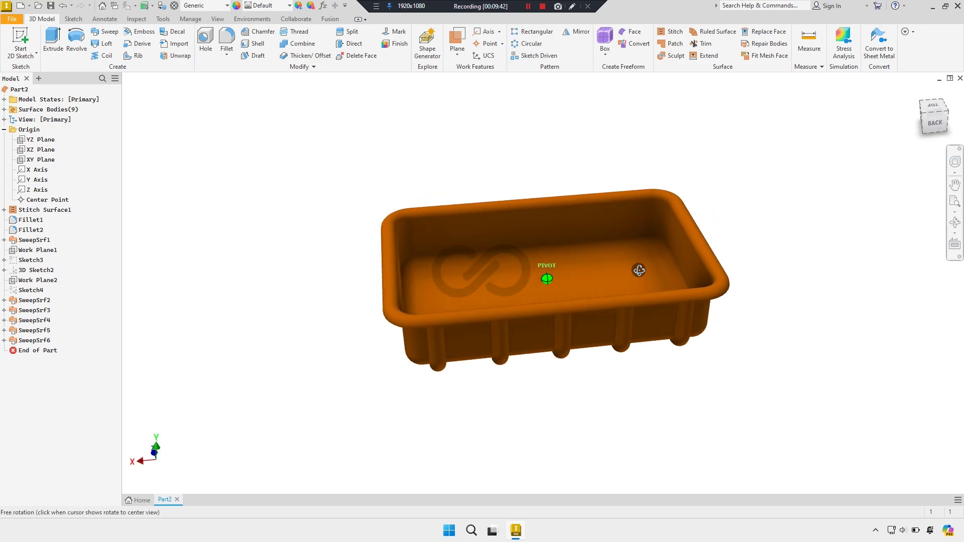
pyautogui.scroll(3, 572, 267)
pyautogui.press(']')
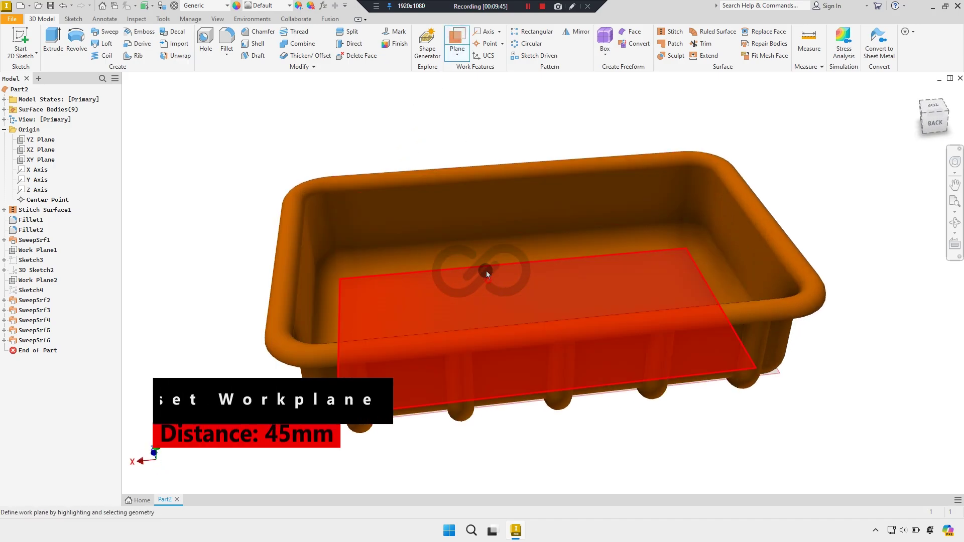
pyautogui.moveTo(486, 270); pyautogui.dragTo(463, 167)
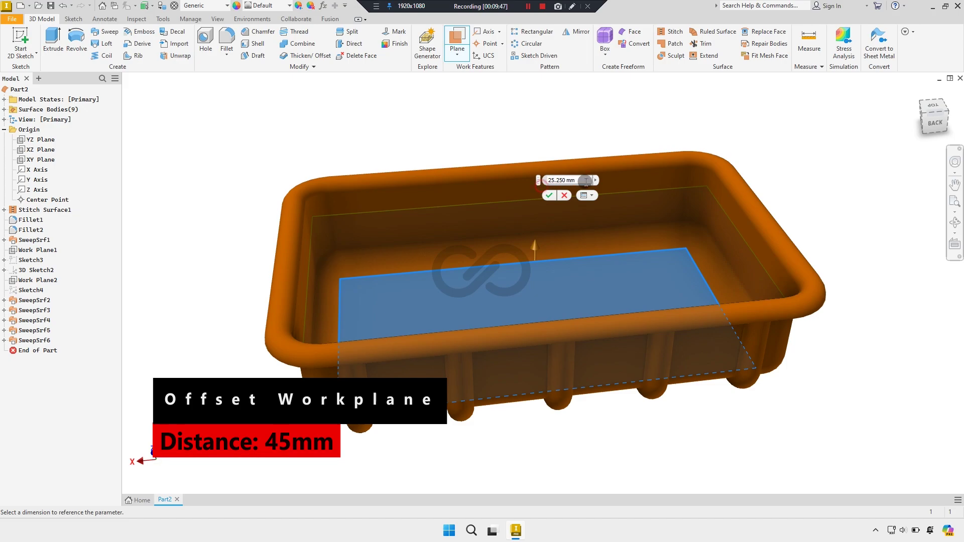
pyautogui.write('45')
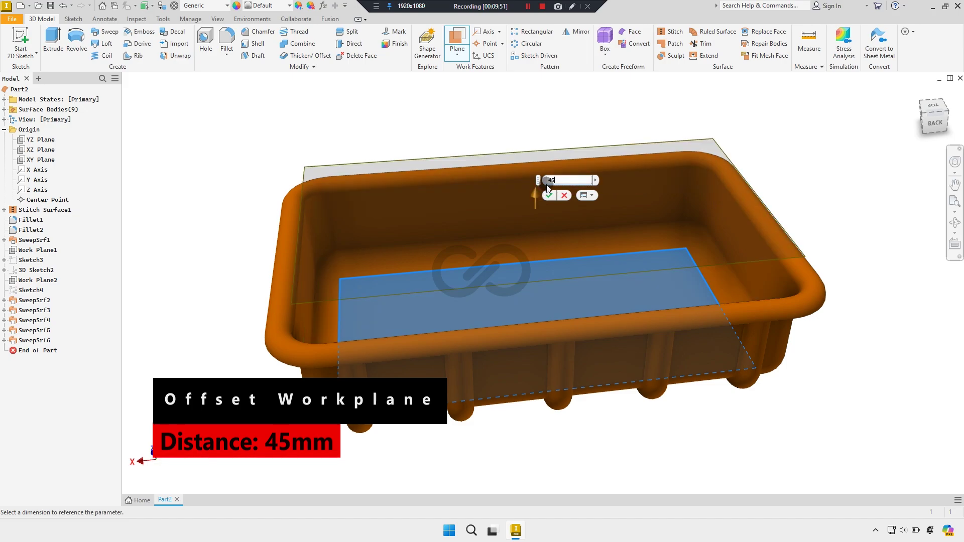
pyautogui.press('Return')
pyautogui.click(574, 146)
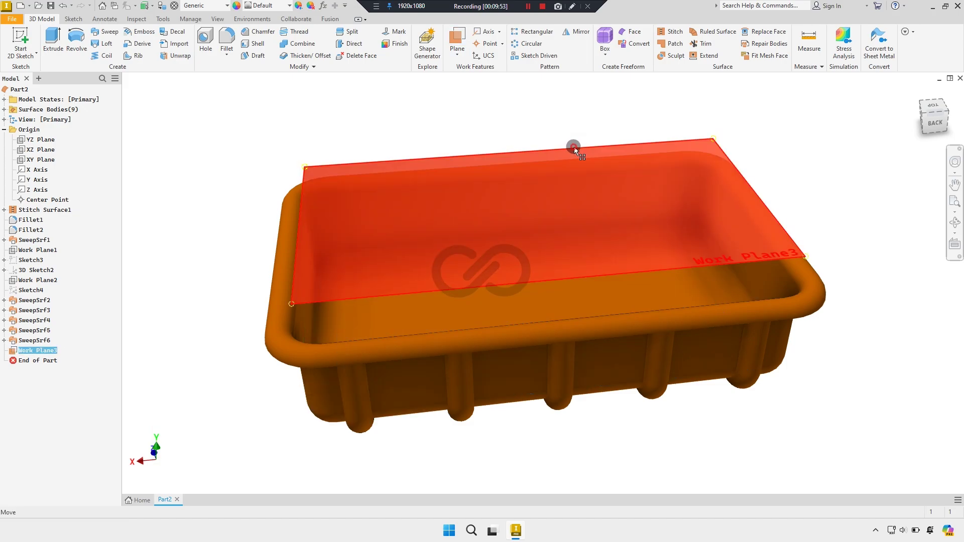
pyautogui.click(604, 139)
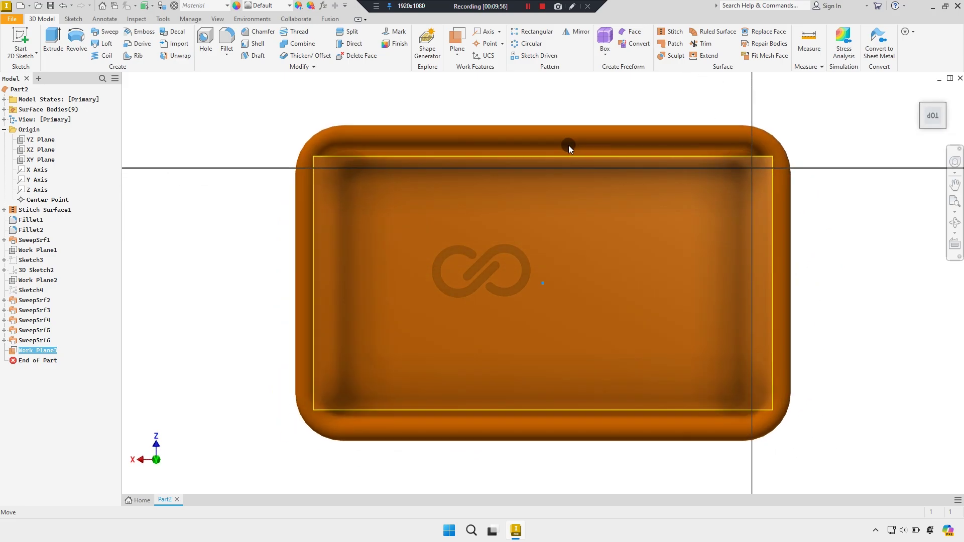
# Draw a 180 mm horizontal line in the new sketch on Work Plane3
pyautogui.press('F4')
pyautogui.moveTo(522, 253)
pyautogui.mouseDown()
pyautogui.moveTo(516, 221)
pyautogui.moveTo(532, 243)
pyautogui.mouseUp()
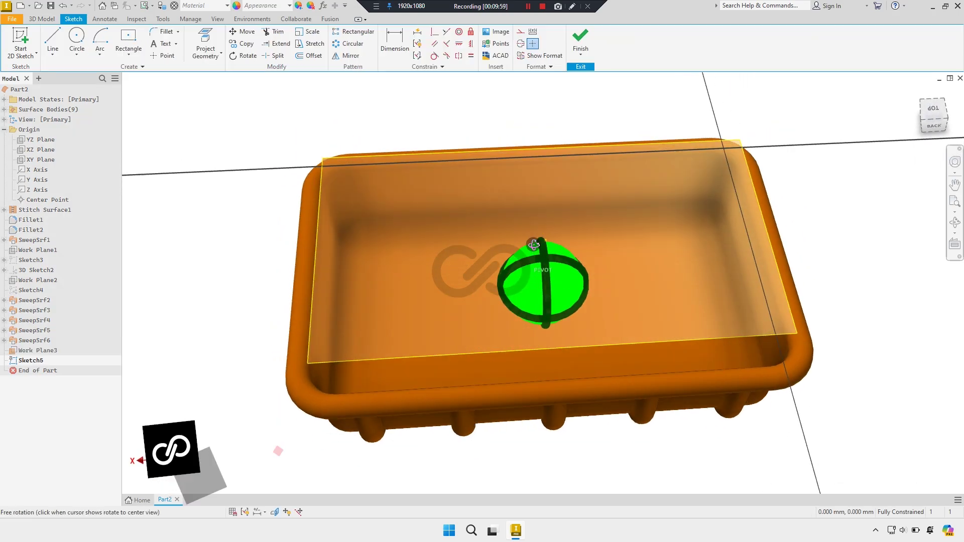
pyautogui.click(930, 107)
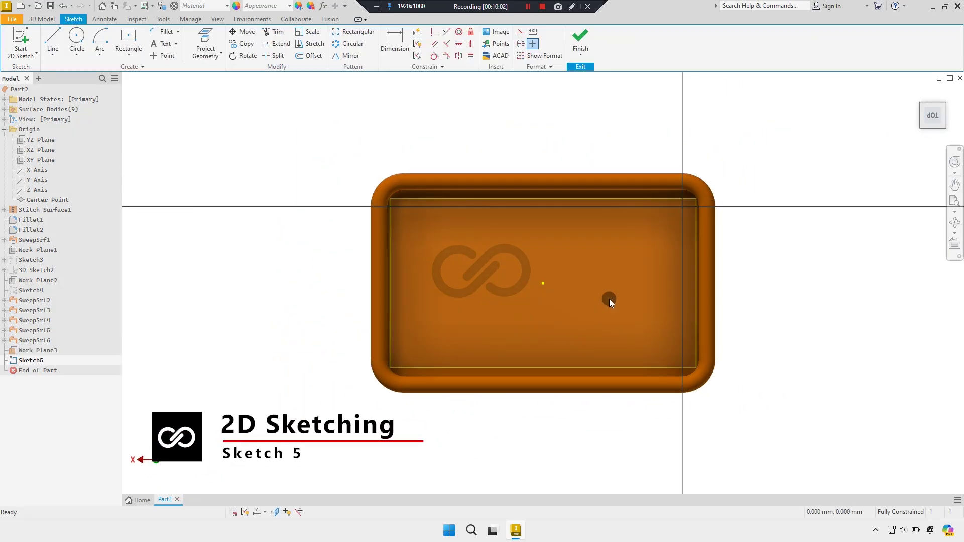
pyautogui.click(56, 39)
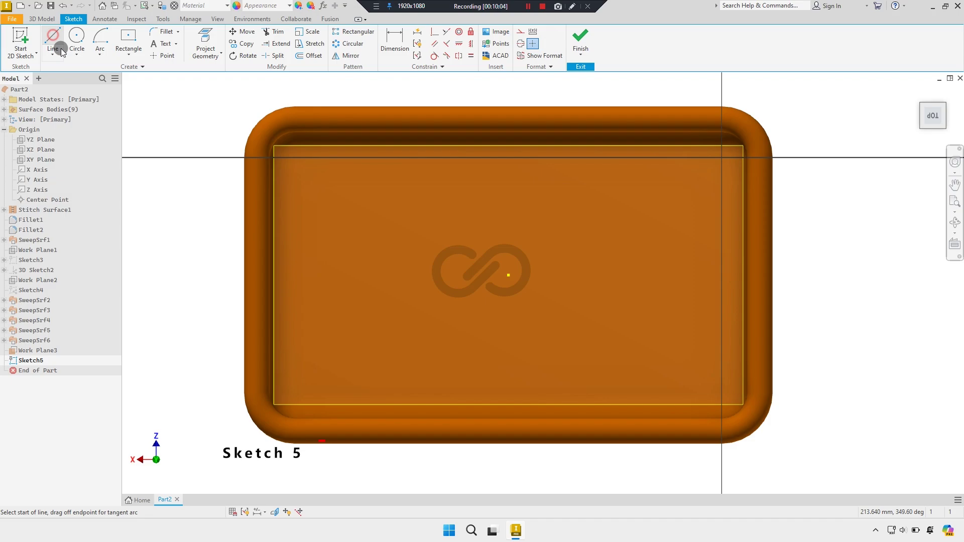
pyautogui.click(351, 201)
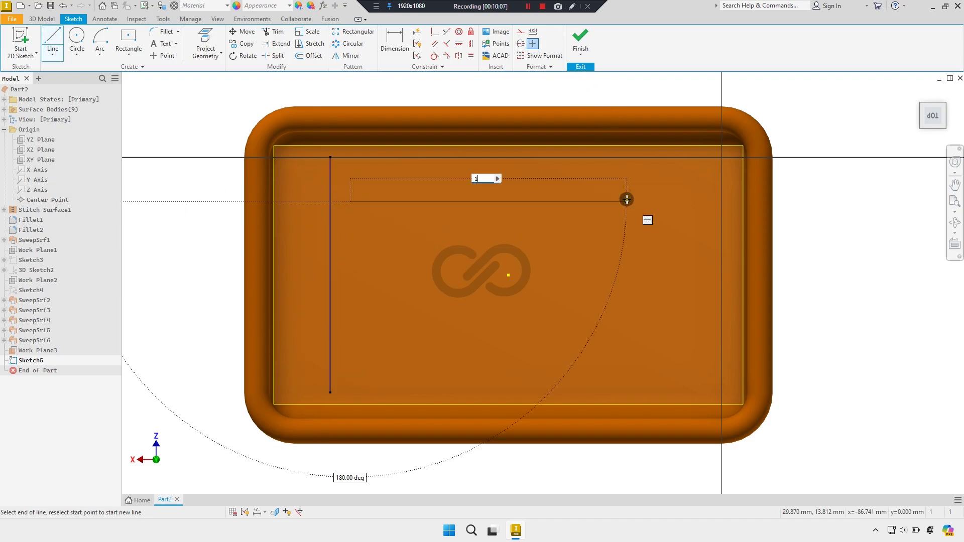
pyautogui.write('180')
pyautogui.press('Return')
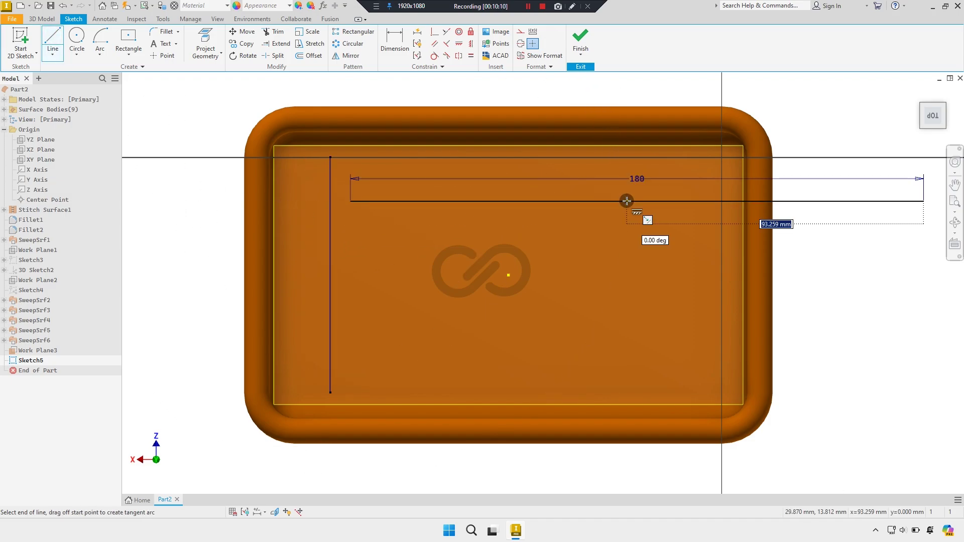
pyautogui.rightClick(623, 237)
pyautogui.click(662, 235)
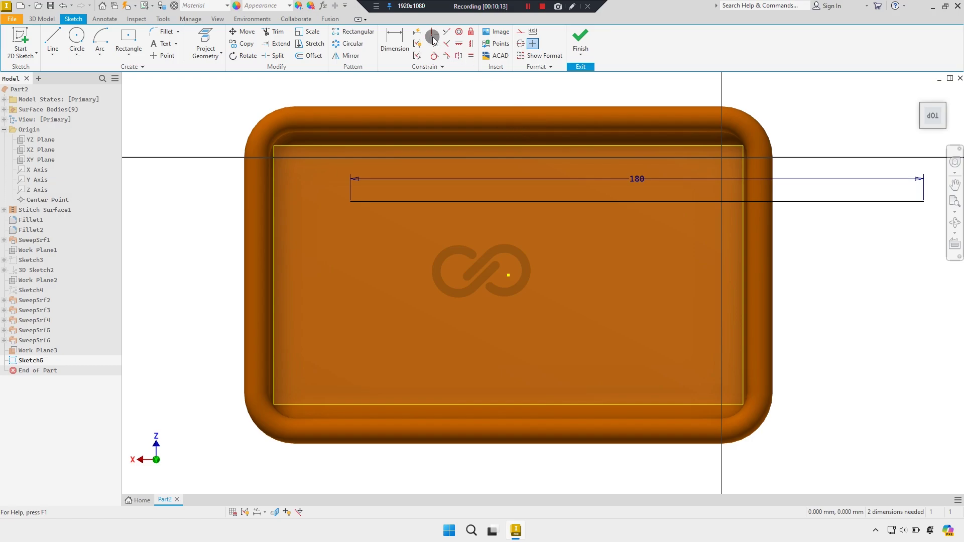
# Centre the line's midpoint on the origin and project the Z axis into Sketch5
pyautogui.click(511, 277)
pyautogui.rightClick(576, 209)
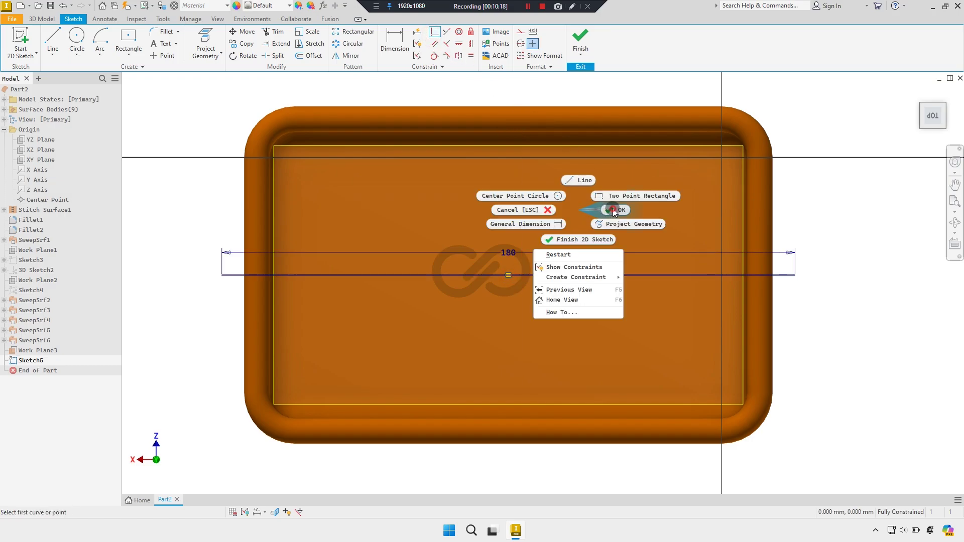
pyautogui.click(613, 210)
pyautogui.scroll(2, 499, 226)
pyautogui.scroll(-1, 475, 237)
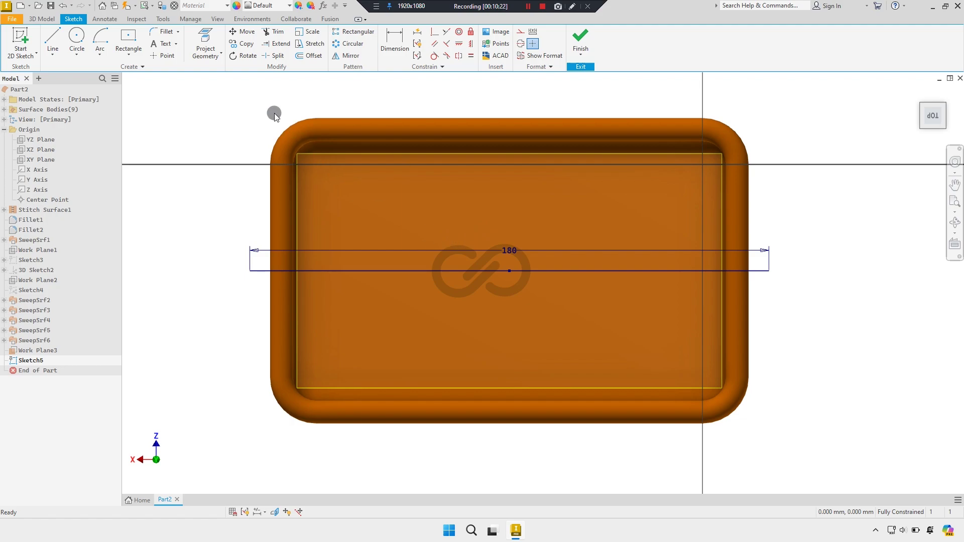
pyautogui.press('p')
pyautogui.click(40, 189)
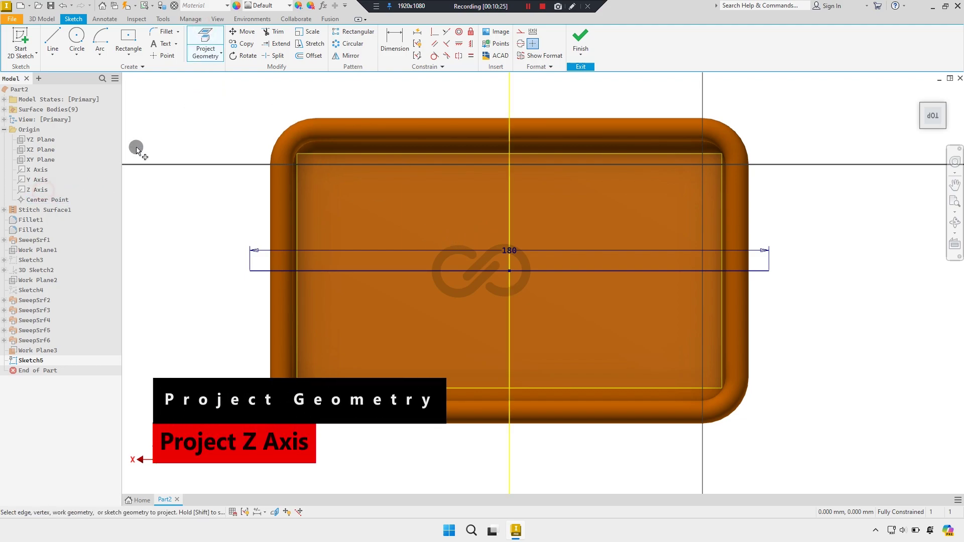
pyautogui.rightClick(136, 150)
pyautogui.click(100, 114)
pyautogui.click(508, 103)
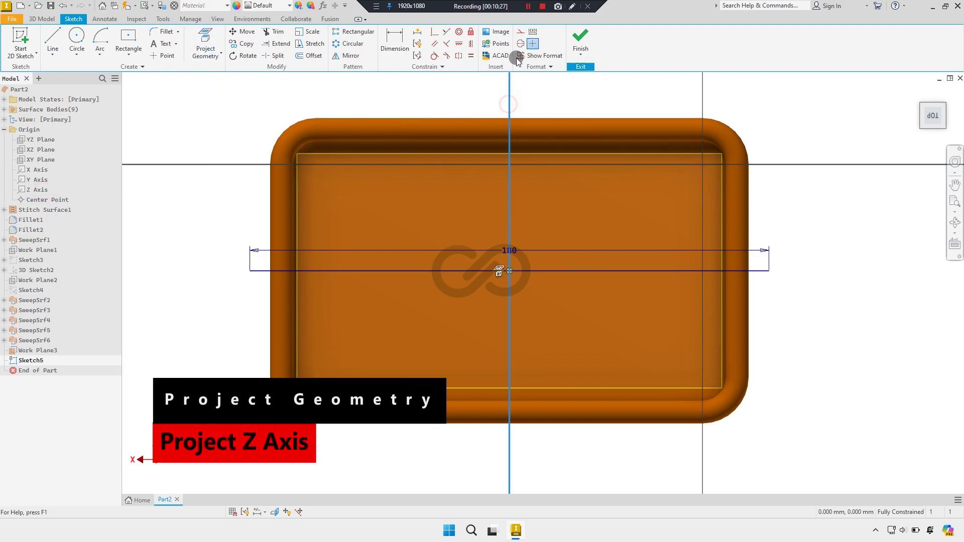
pyautogui.click(362, 32)
pyautogui.click(393, 271)
# Pattern the 180 mm line symmetrically along the Z axis, 3 copies at 25 mm, and finish Sketch5
pyautogui.click(140, 126)
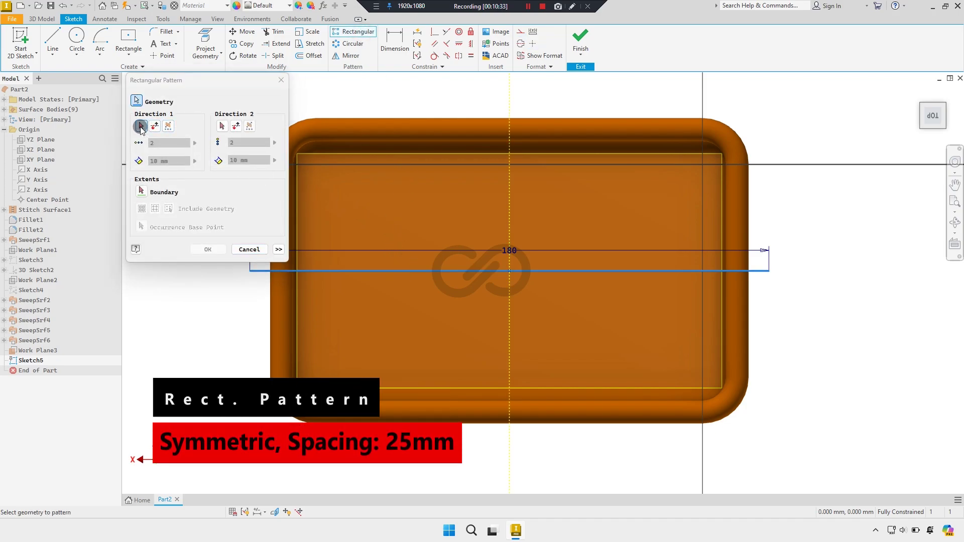
pyautogui.click(509, 203)
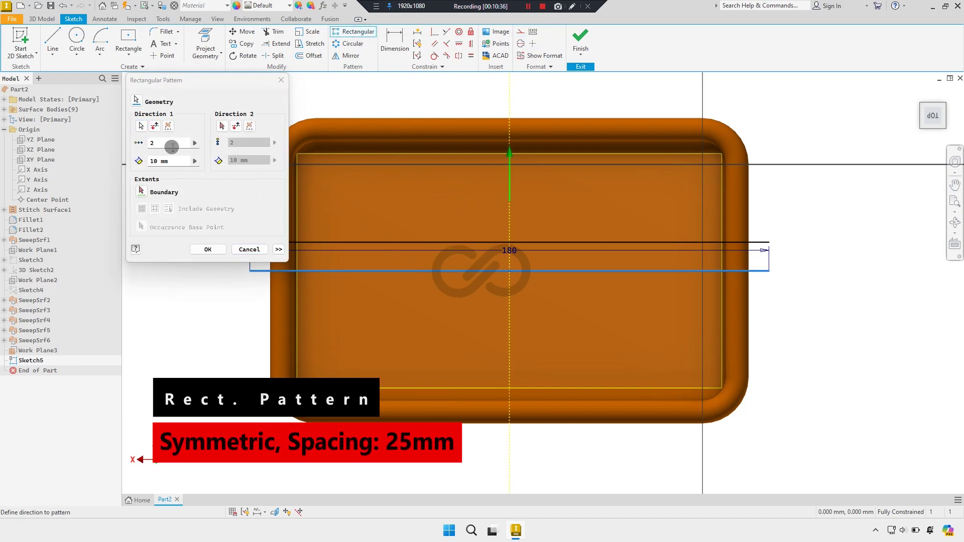
pyautogui.moveTo(172, 146); pyautogui.dragTo(145, 147)
pyautogui.write('3')
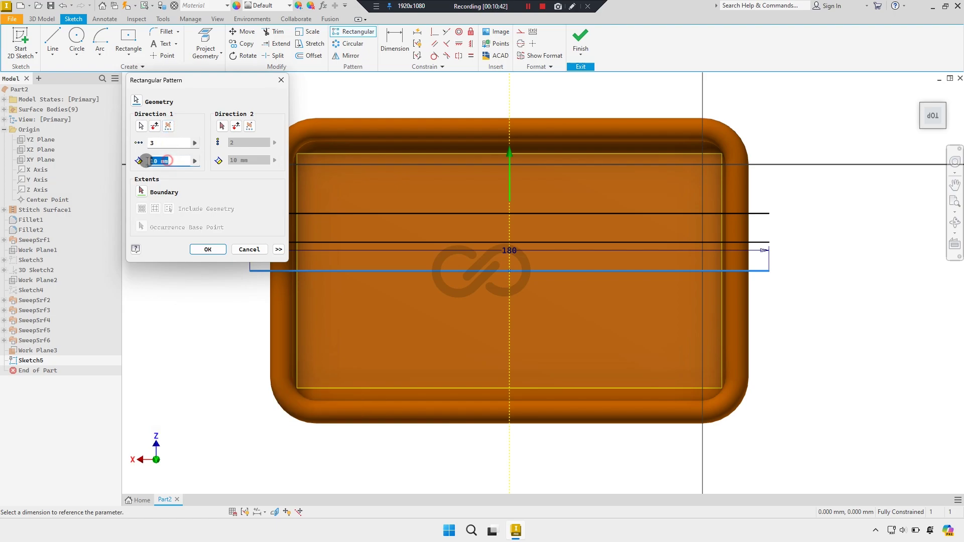
pyautogui.write('25')
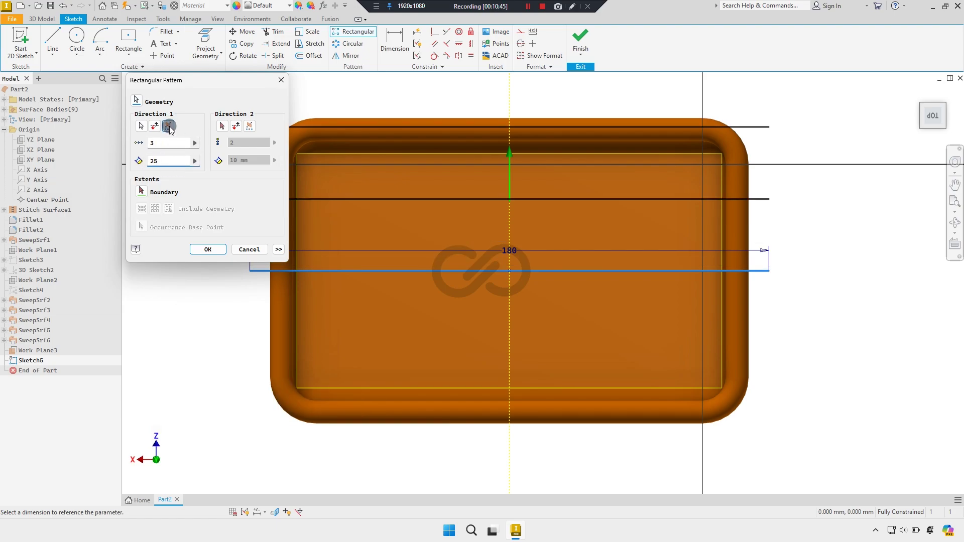
pyautogui.click(169, 126)
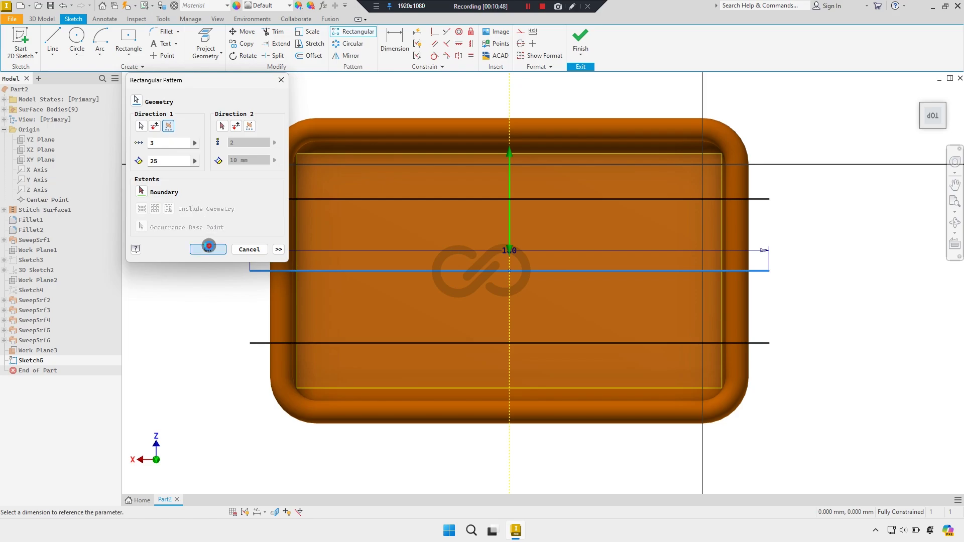
pyautogui.click(208, 246)
pyautogui.keyDown('shift'); pyautogui.moveTo(353, 264); pyautogui.dragTo(363, 231, button='middle'); pyautogui.keyUp('shift')
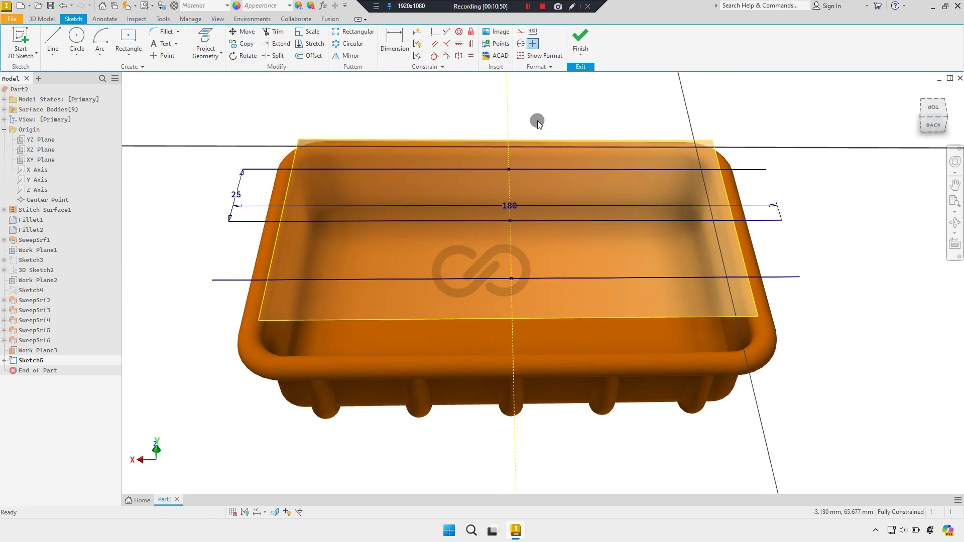
pyautogui.click(584, 41)
pyautogui.moveTo(506, 131)
pyautogui.keyDown('shift'); pyautogui.mouseDown(button='middle')
pyautogui.moveTo(478, 159)
pyautogui.moveTo(467, 159)
pyautogui.moveTo(470, 148)
pyautogui.moveTo(463, 170)
pyautogui.mouseUp(button='middle'); pyautogui.keyUp('shift')
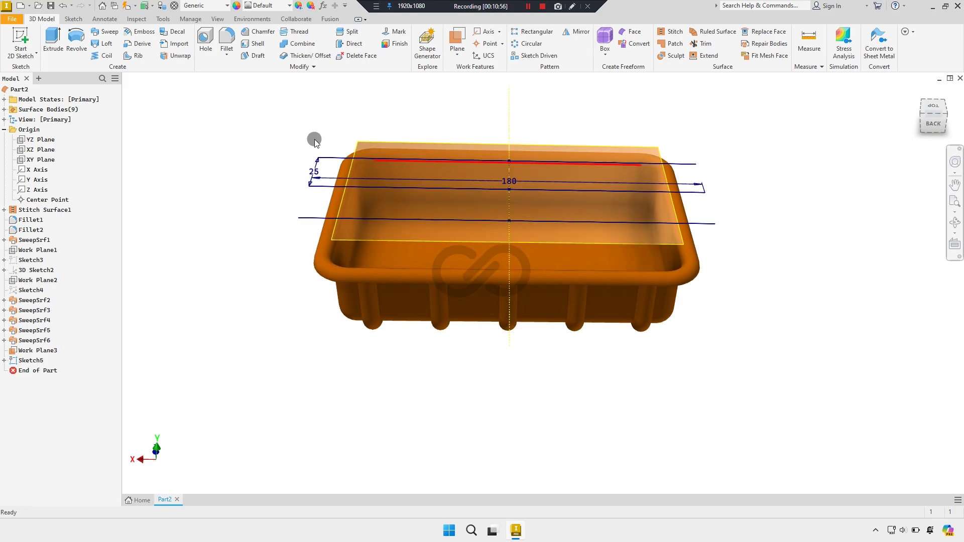
# Start a 3D sketch and pick the inner left wall, floor and right wall as projection targets
pyautogui.click(38, 61)
pyautogui.click(40, 92)
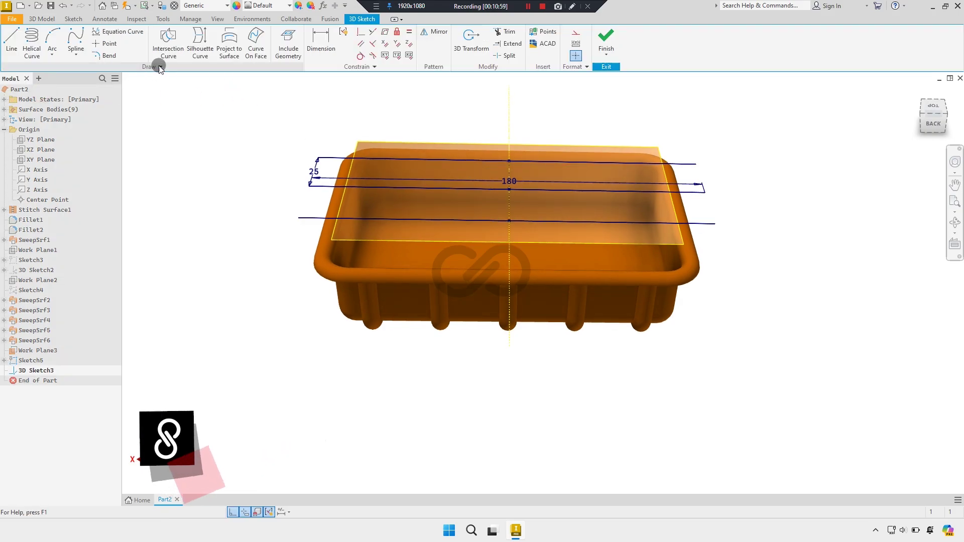
pyautogui.click(231, 43)
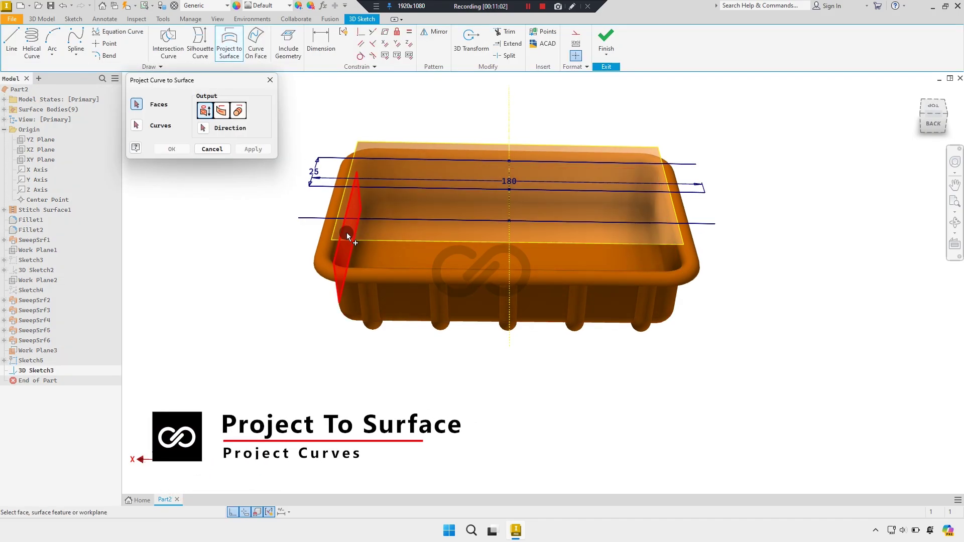
pyautogui.scroll(-2, 339, 236)
pyautogui.click(349, 247)
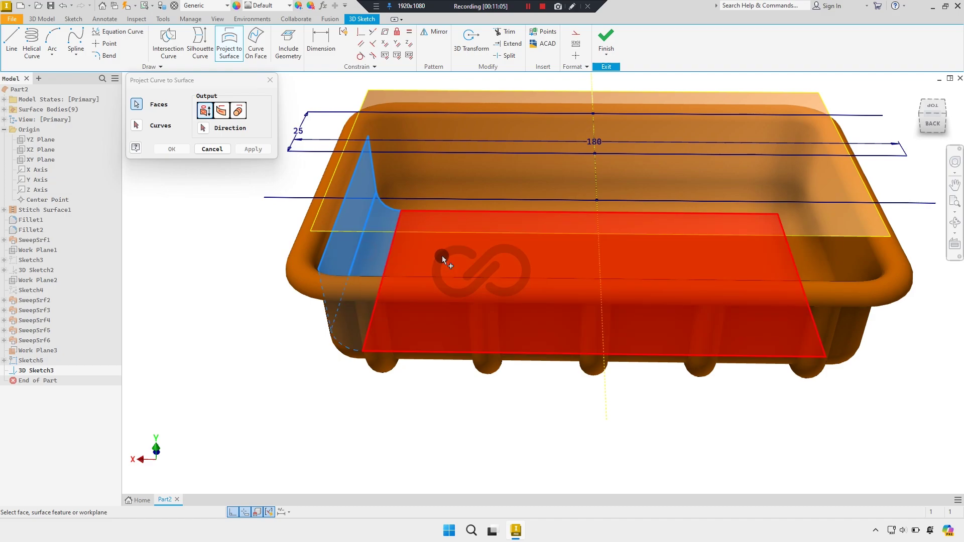
pyautogui.click(559, 261)
pyautogui.click(764, 255)
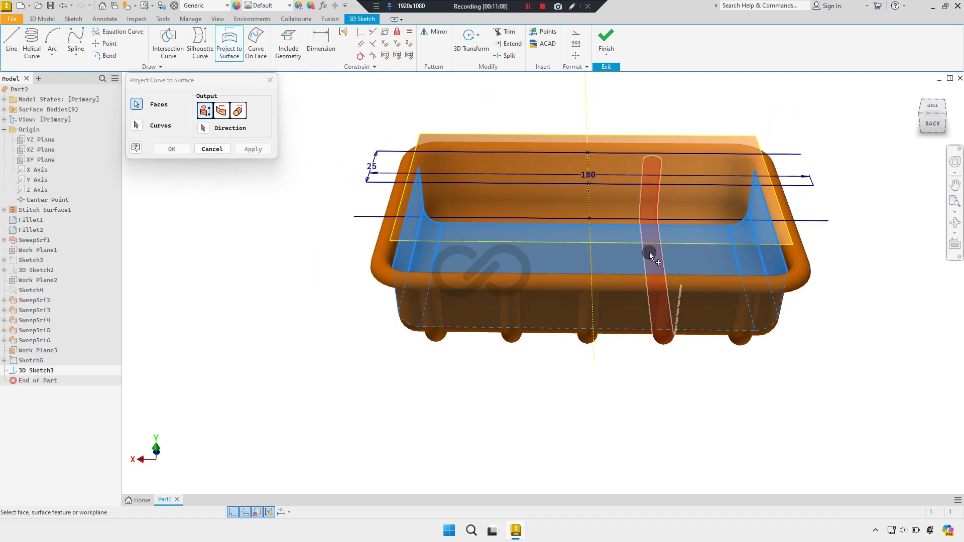
pyautogui.scroll(2, 558, 231)
pyautogui.moveTo(558, 231)
pyautogui.keyDown('shift'); pyautogui.mouseDown(button='middle')
pyautogui.moveTo(572, 222)
pyautogui.moveTo(565, 251)
pyautogui.mouseUp(button='middle'); pyautogui.keyUp('shift')
# Project the three Sketch5 lines onto those faces and finish the 3D sketch
pyautogui.click(138, 131)
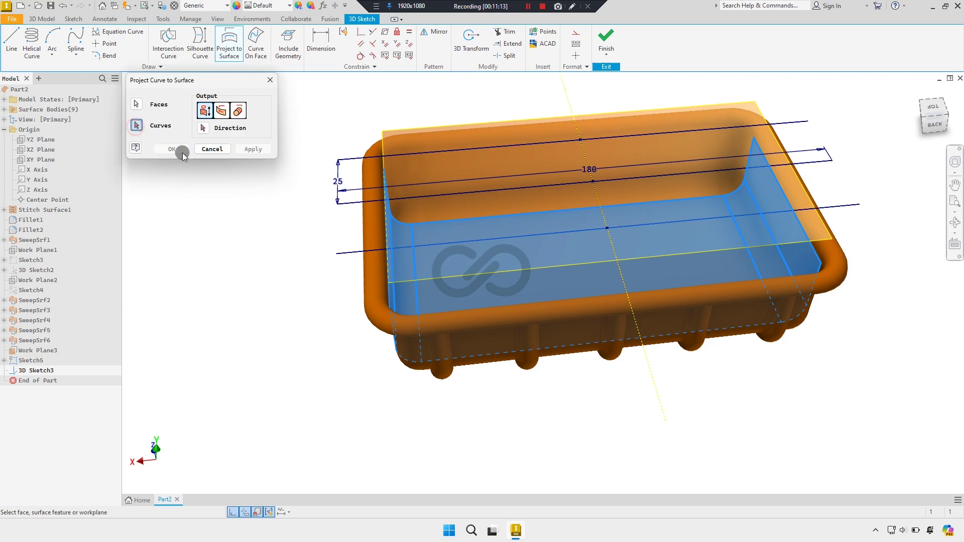
pyautogui.click(354, 160)
pyautogui.click(350, 206)
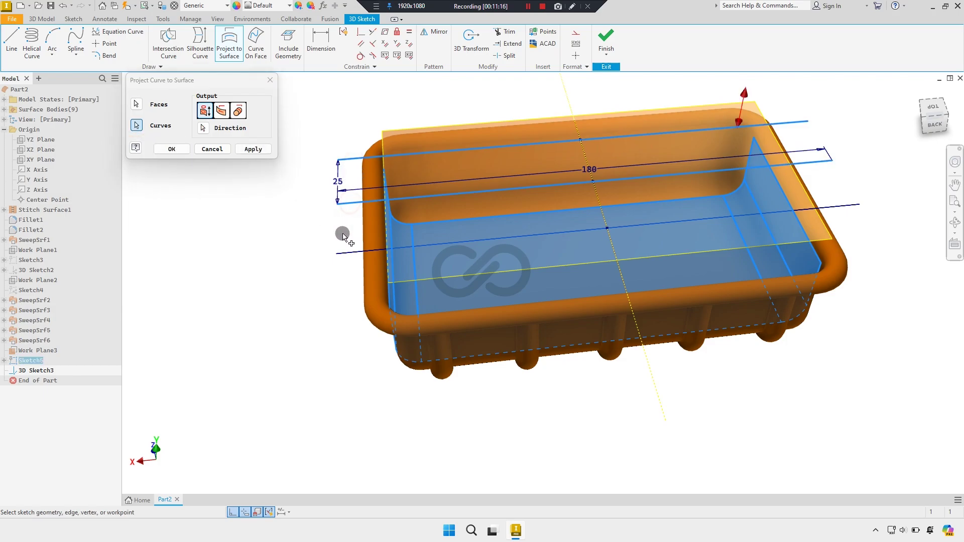
pyautogui.click(344, 255)
pyautogui.click(256, 152)
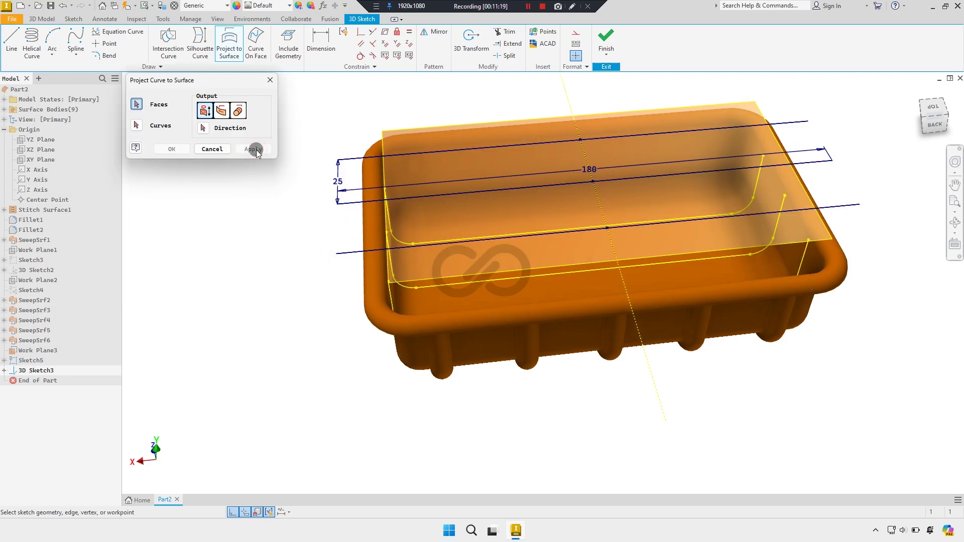
pyautogui.click(212, 149)
pyautogui.click(605, 40)
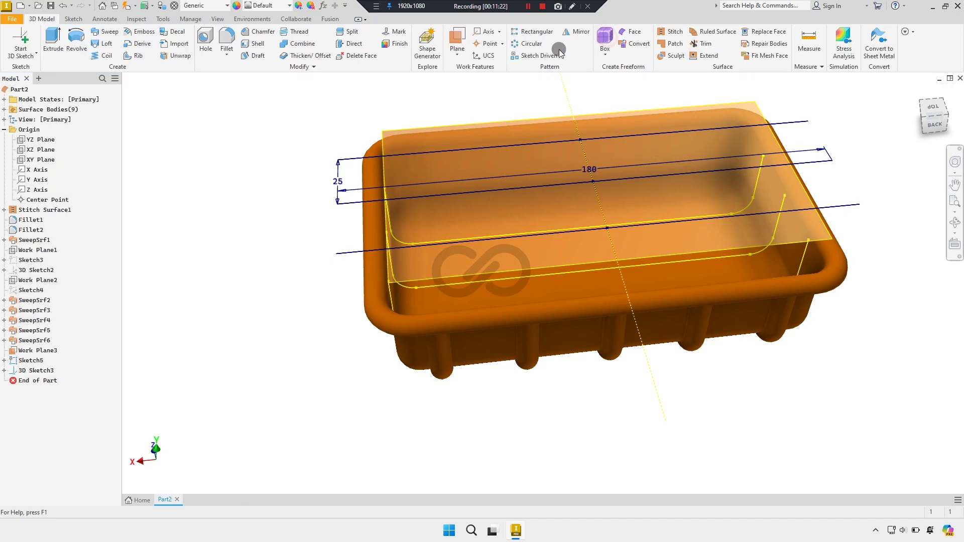
# Hide Work Plane3 and Sketch5 so only the projected rib curves remain visible
pyautogui.rightClick(40, 350)
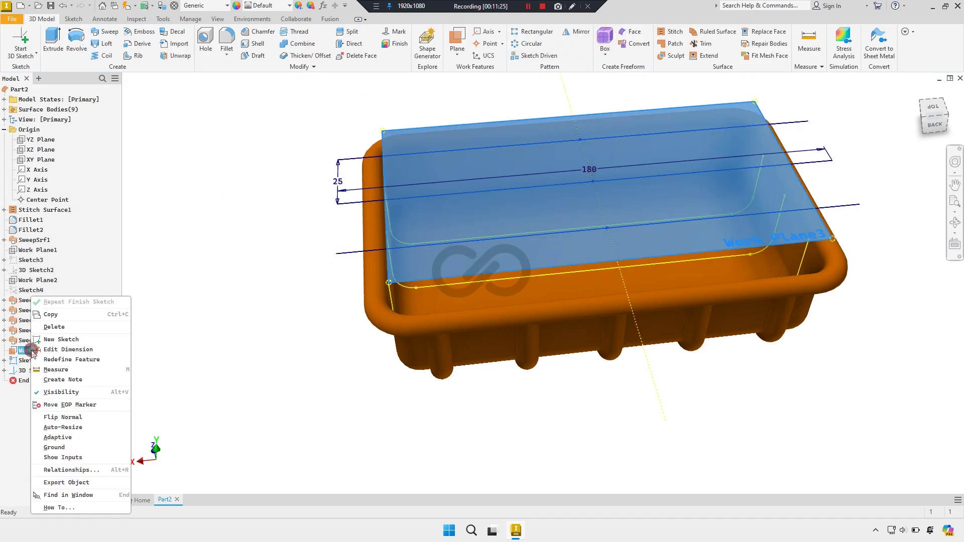
pyautogui.click(67, 394)
pyautogui.moveTo(316, 351)
pyautogui.keyDown('shift'); pyautogui.mouseDown(button='middle')
pyautogui.moveTo(327, 301)
pyautogui.moveTo(355, 333)
pyautogui.moveTo(326, 345)
pyautogui.mouseUp(button='middle'); pyautogui.keyUp('shift')
pyautogui.click(42, 361)
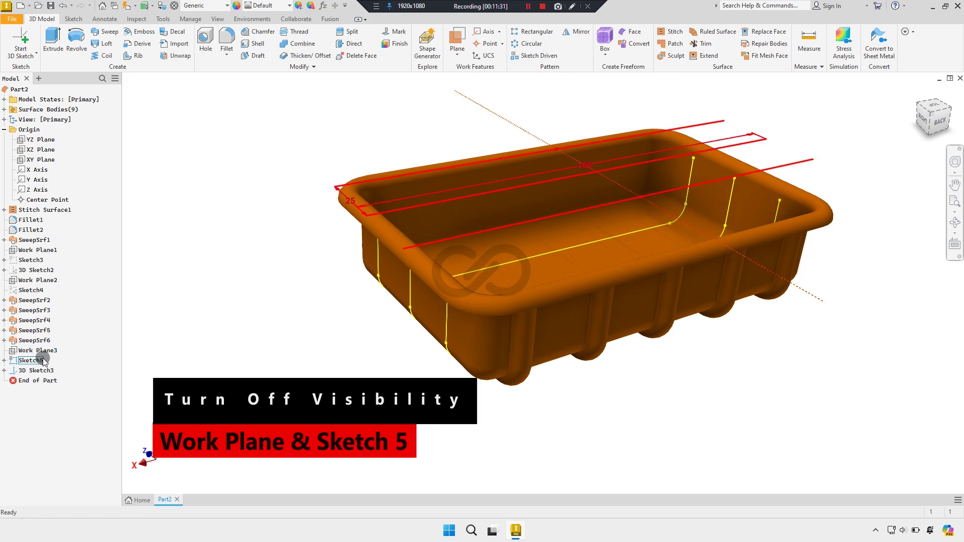
pyautogui.rightClick(38, 362)
pyautogui.click(67, 396)
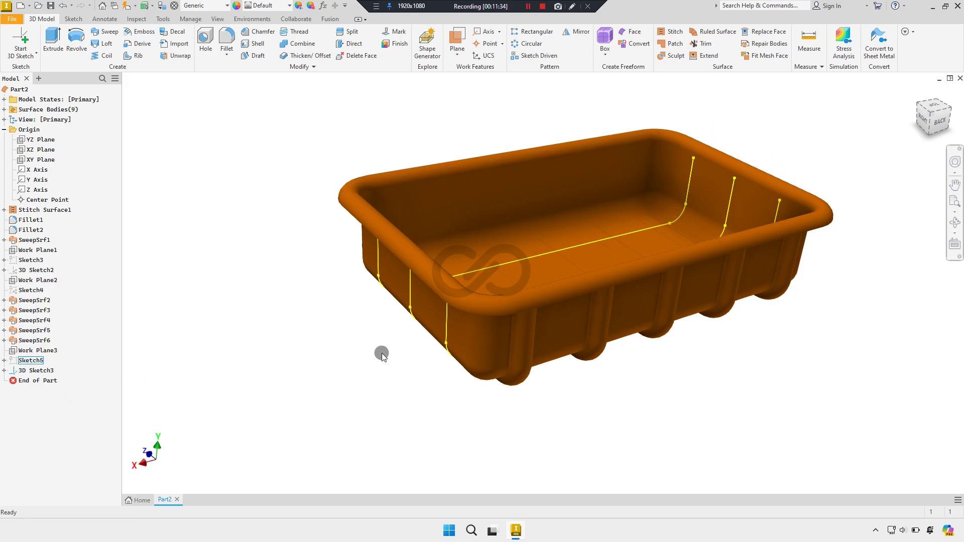
pyautogui.keyDown('shift'); pyautogui.moveTo(382, 353); pyautogui.dragTo(388, 331, button='middle'); pyautogui.keyUp('shift')
pyautogui.scroll(3, 479, 163)
pyautogui.scroll(2, 457, 185)
pyautogui.press(']')
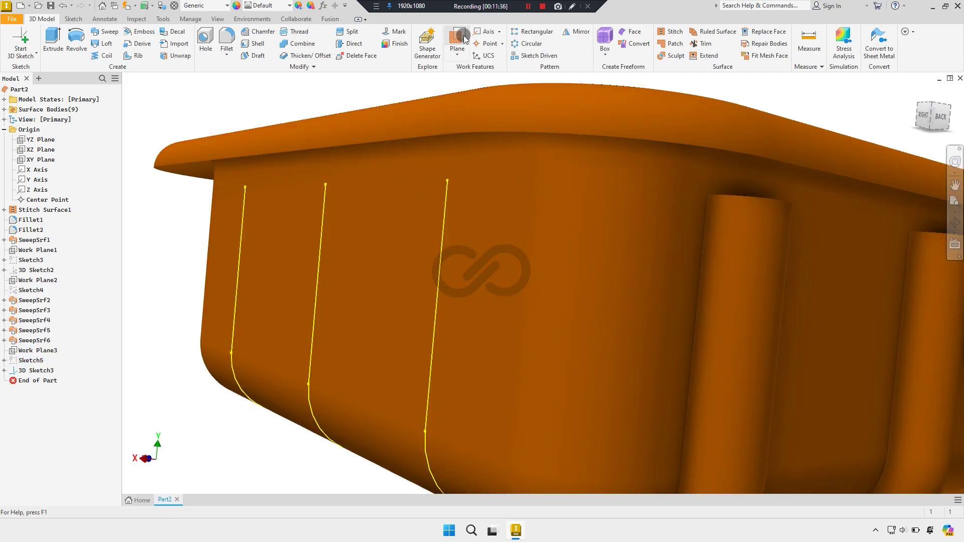
# Create Work Plane4 normal to the side rib curve at its top endpoint, with Sketch6 on it
pyautogui.click(448, 181)
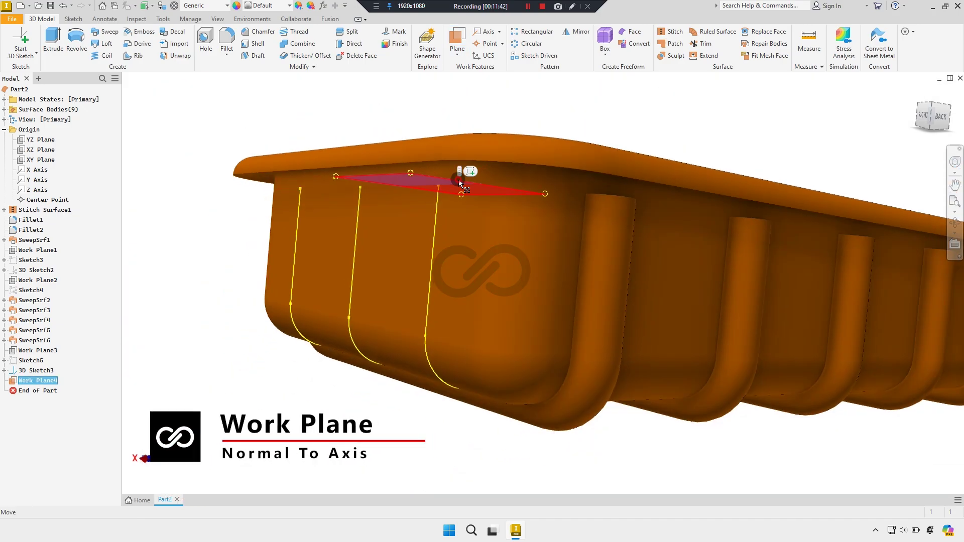
pyautogui.rightClick(459, 180)
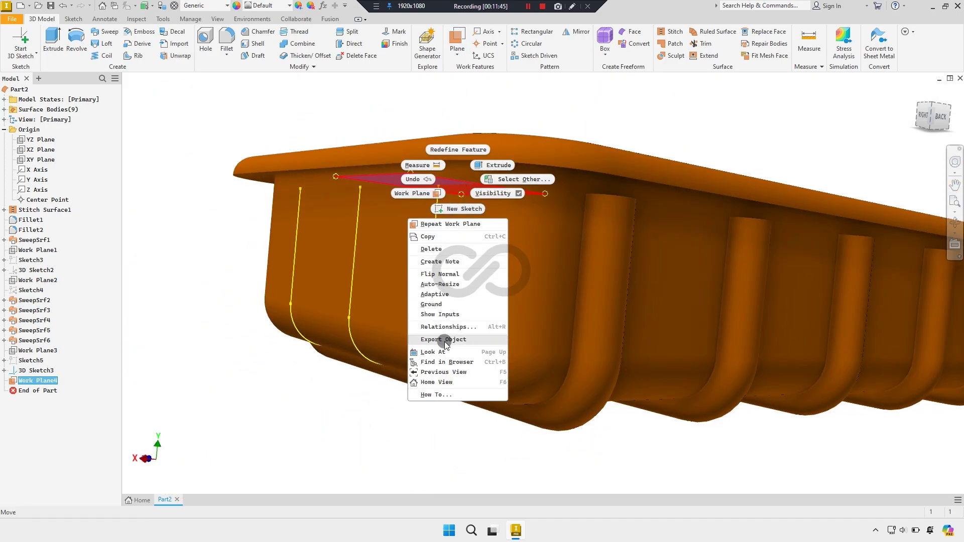
pyautogui.moveTo(445, 273)
pyautogui.keyDown('shift'); pyautogui.mouseDown(button='middle')
pyautogui.moveTo(443, 258)
pyautogui.moveTo(459, 309)
pyautogui.mouseUp(button='middle'); pyautogui.keyUp('shift')
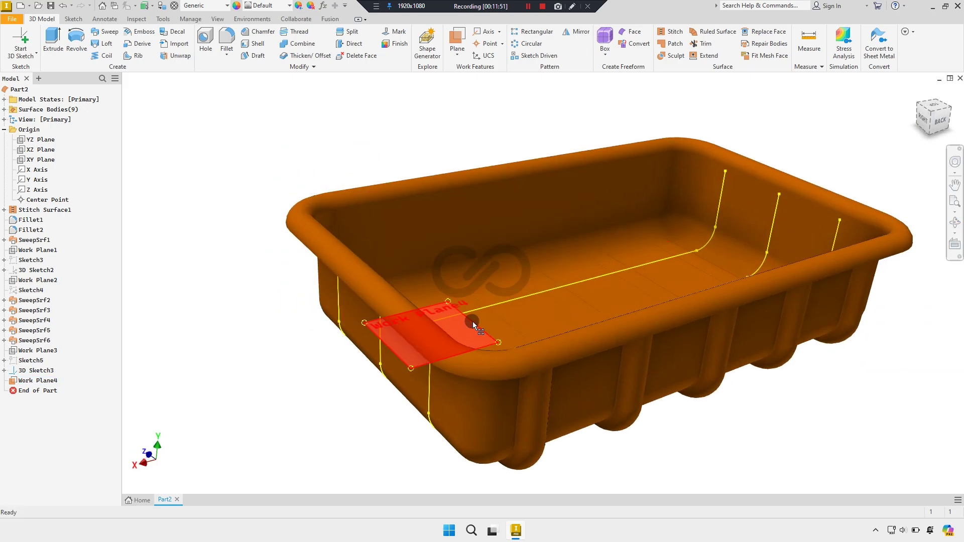
pyautogui.click(486, 314)
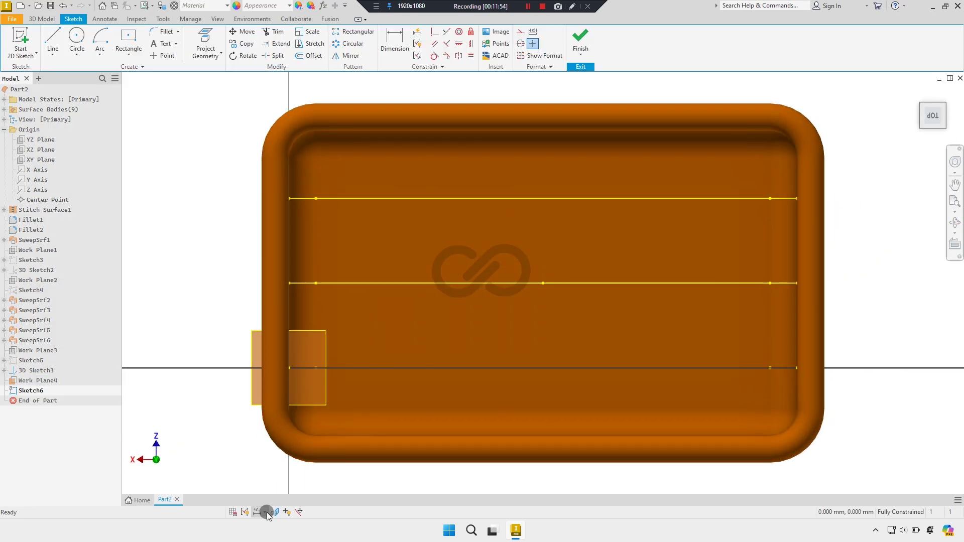
# Slice the graphics and project the rib curve's rim endpoint into Sketch6 as a reference point
pyautogui.click(275, 511)
pyautogui.scroll(-3, 321, 387)
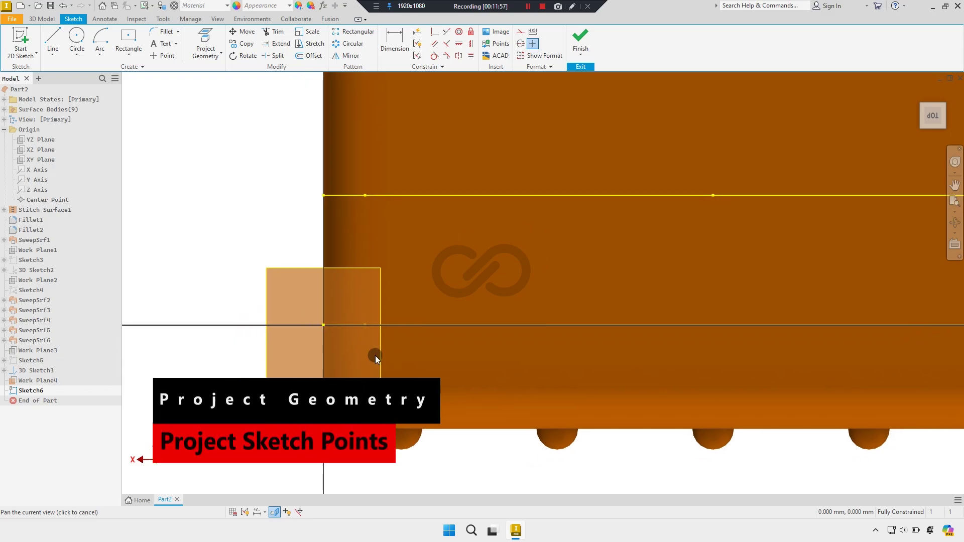
pyautogui.scroll(2, 192, 122)
pyautogui.click(205, 40)
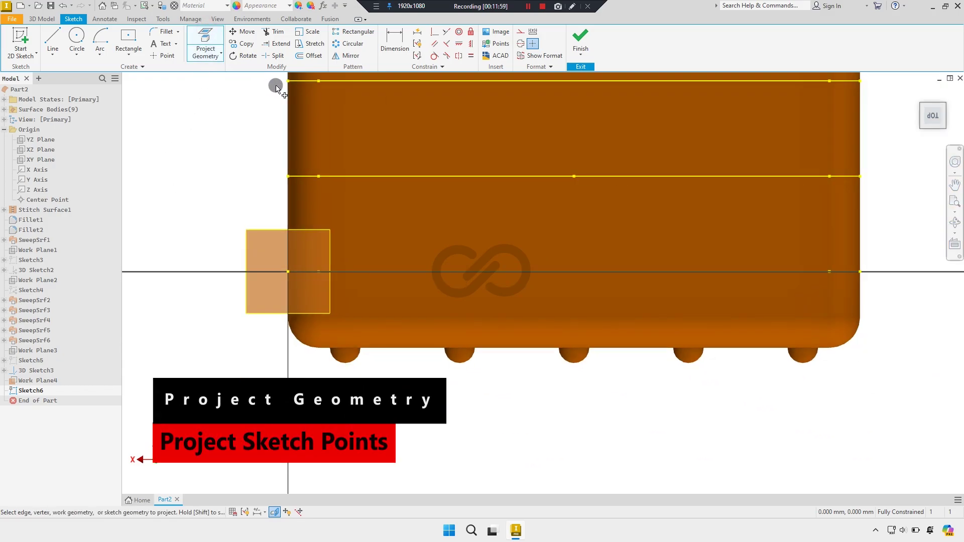
pyautogui.click(288, 272)
pyautogui.rightClick(240, 240)
pyautogui.click(271, 265)
pyautogui.scroll(-2, 272, 266)
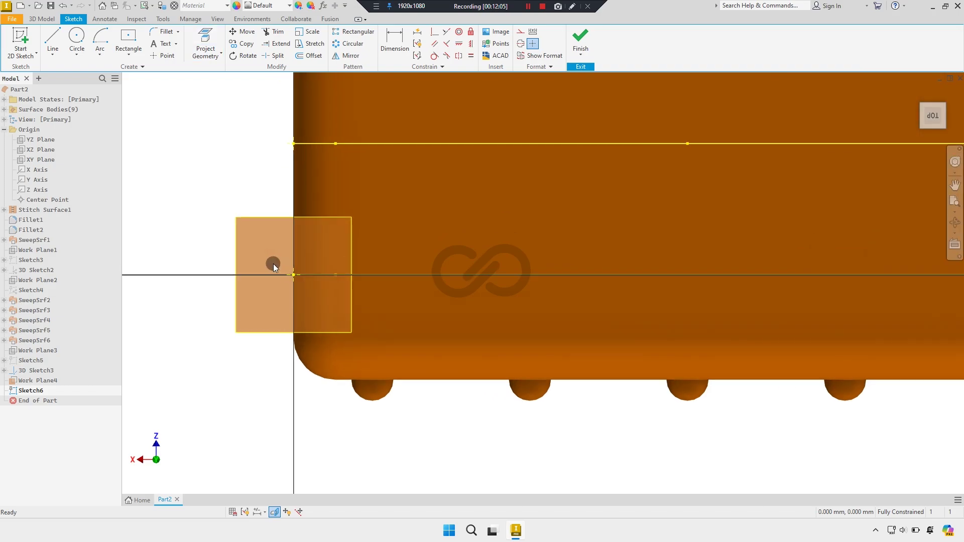
pyautogui.scroll(-1, 271, 264)
# Draw two centre-point half-arcs on the endpoints of the lower horizontal lines
pyautogui.click(100, 40)
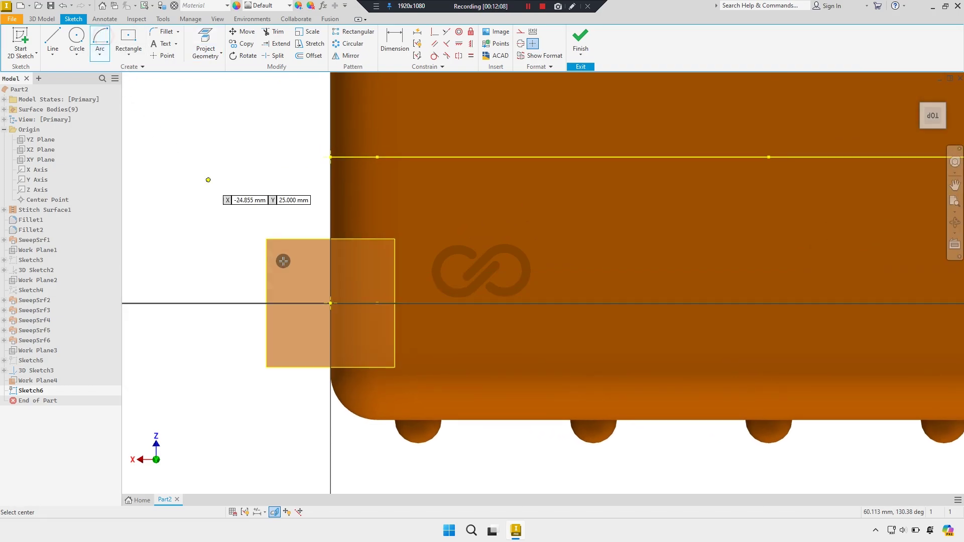
pyautogui.click(330, 304)
pyautogui.click(322, 258)
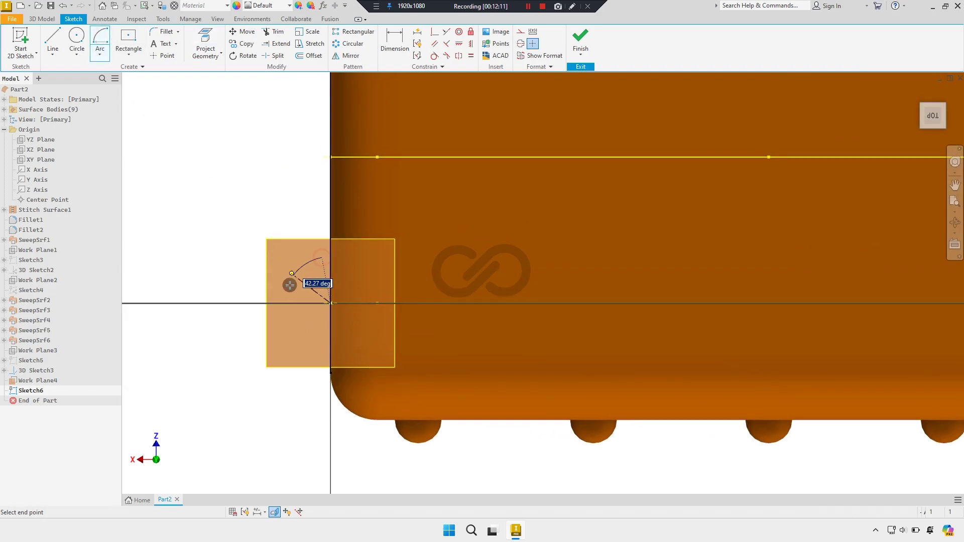
pyautogui.click(309, 345)
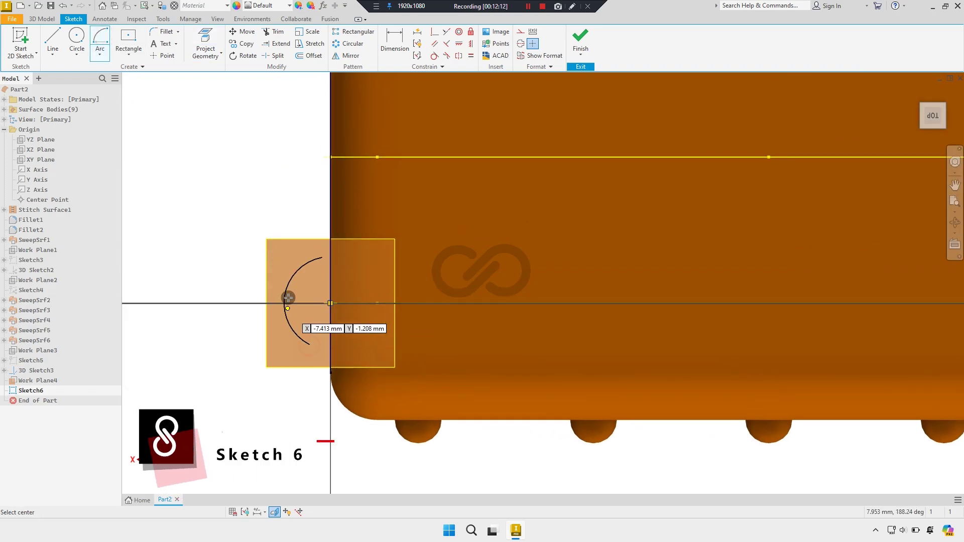
pyautogui.click(330, 157)
pyautogui.click(306, 215)
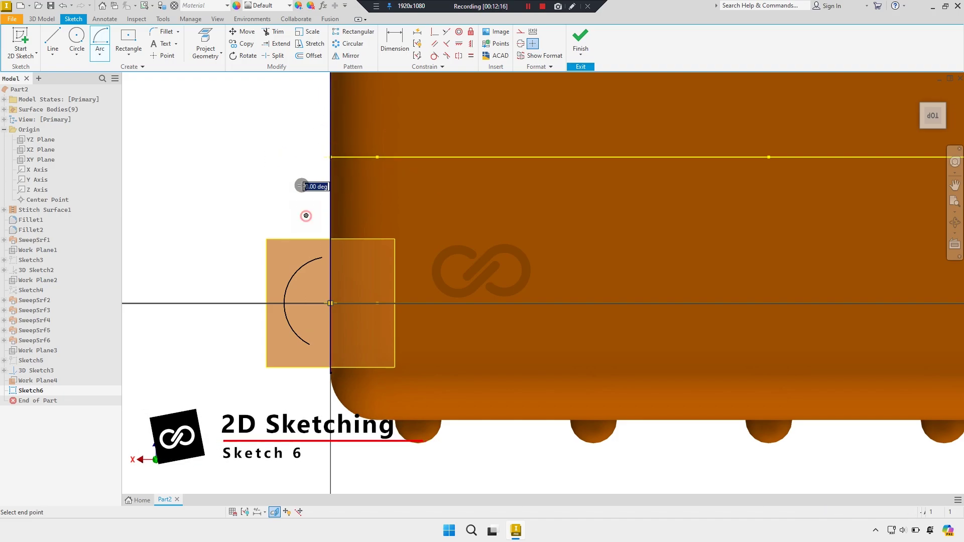
pyautogui.click(306, 109)
# Add the third half-arc centred on the top line's end, then start dimensioning
pyautogui.scroll(2, 301, 160)
pyautogui.scroll(2, 302, 160)
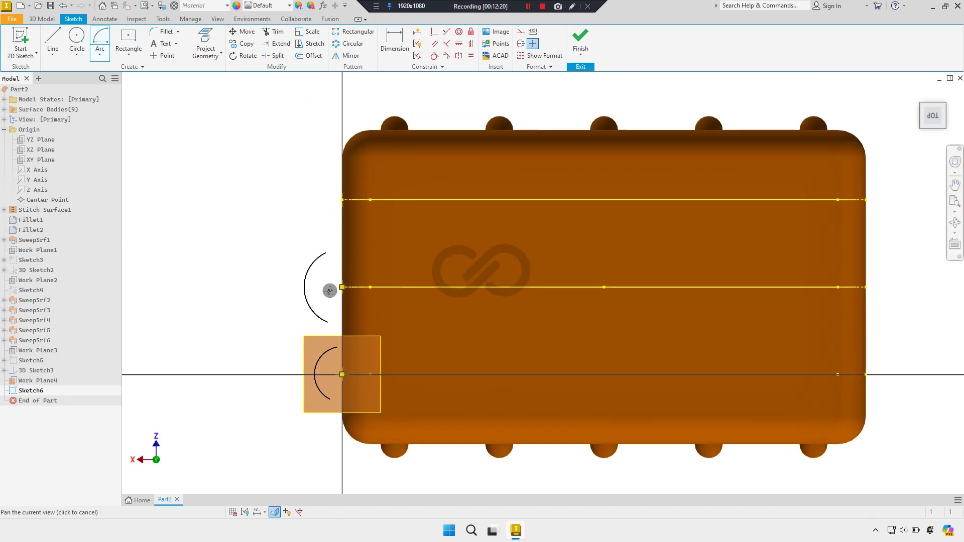
pyautogui.click(343, 206)
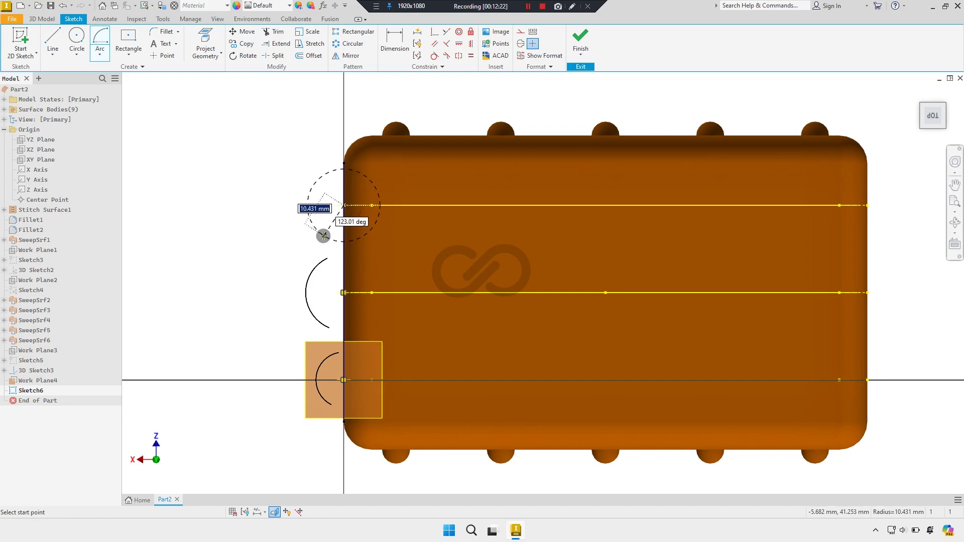
pyautogui.click(323, 232)
pyautogui.click(331, 169)
pyautogui.rightClick(321, 151)
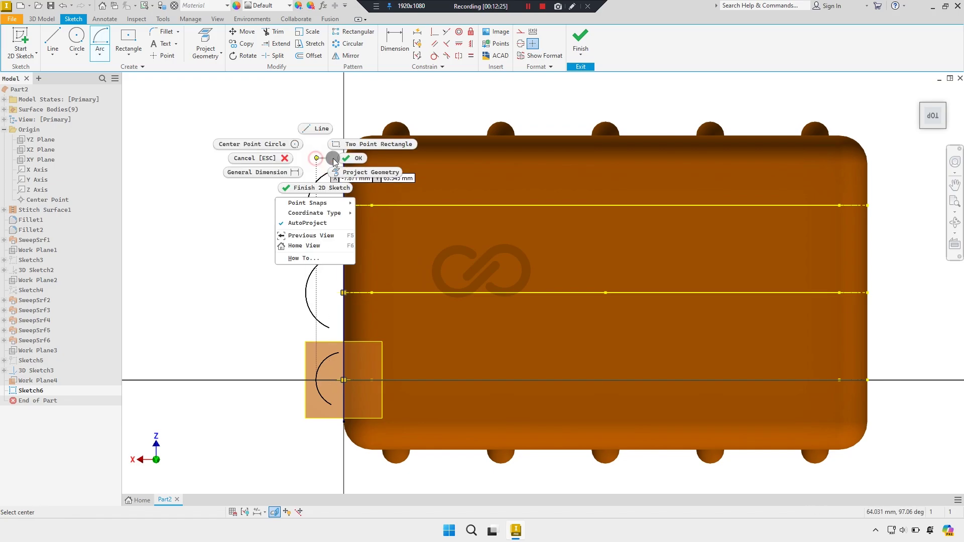
pyautogui.click(339, 158)
pyautogui.scroll(-1, 320, 196)
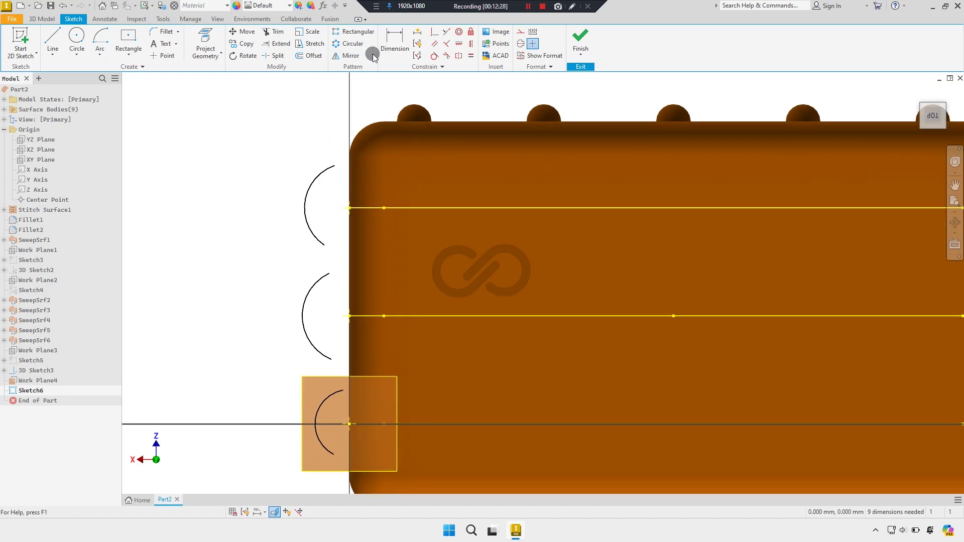
pyautogui.click(396, 43)
pyautogui.scroll(2, 351, 192)
pyautogui.scroll(-1, 339, 358)
# Dimension the lower arc's radius with the cRad parameter, giving fx:4
pyautogui.scroll(-2, 337, 356)
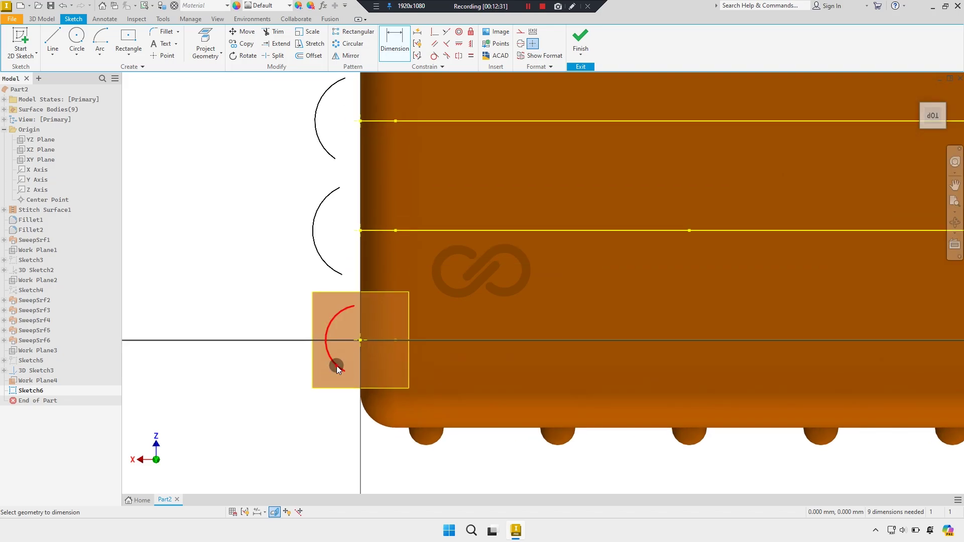
pyautogui.click(300, 370)
pyautogui.write('cRad')
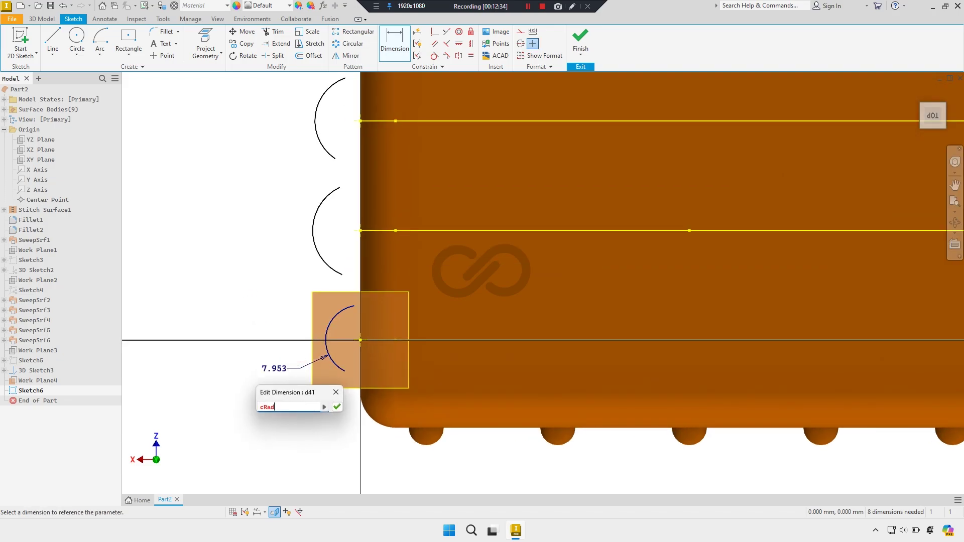
pyautogui.press('Return')
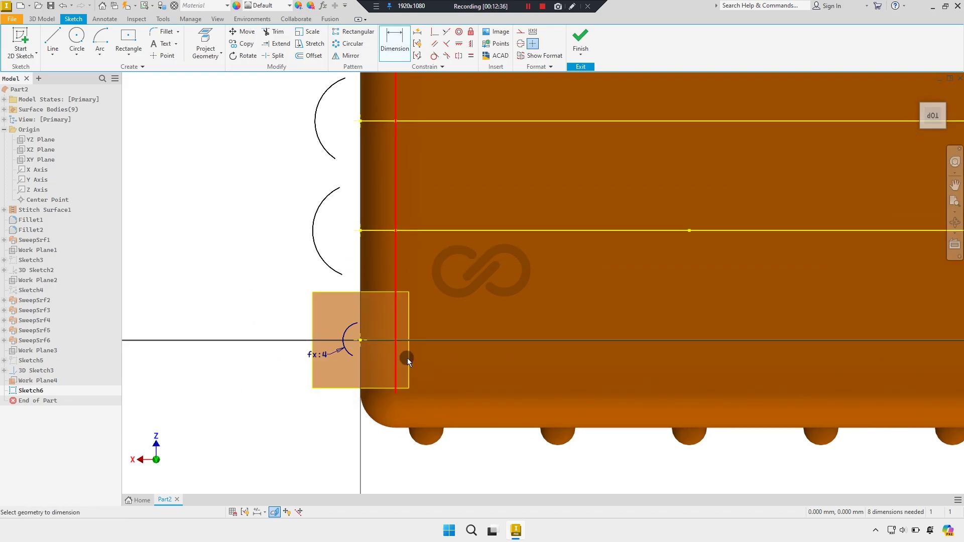
pyautogui.scroll(-2, 370, 339)
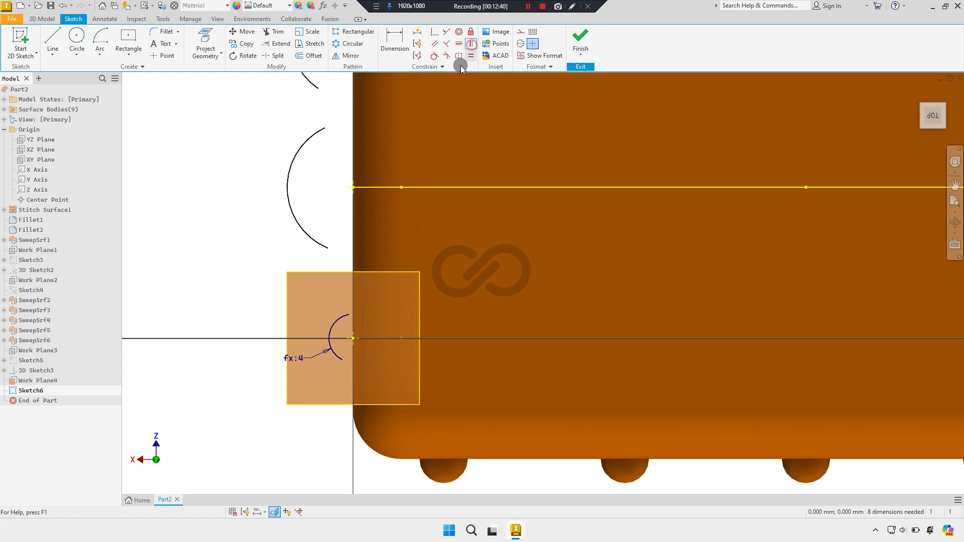
# Align the arc centre and endpoints vertically with the guide-line points using Vertical constraints
pyautogui.click(354, 339)
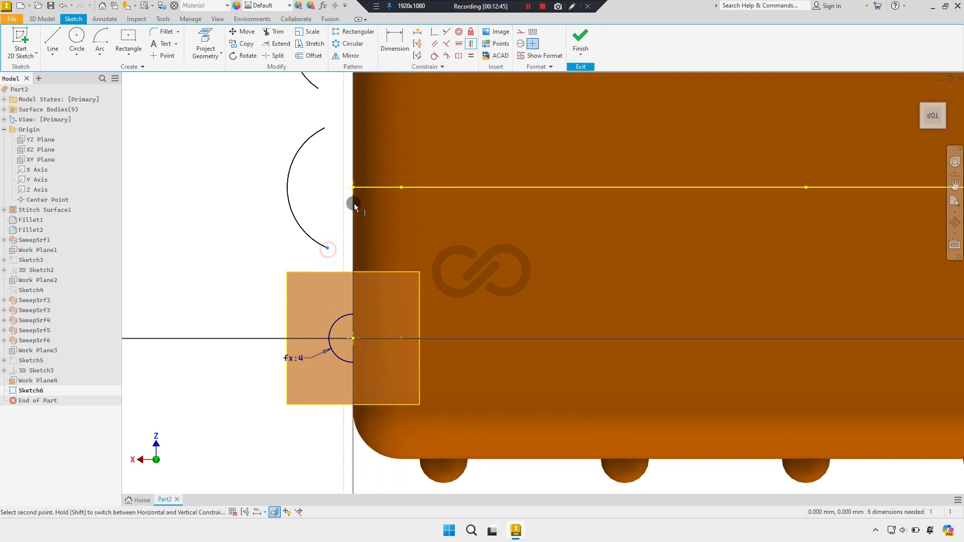
pyautogui.click(326, 129)
pyautogui.scroll(2, 377, 156)
pyautogui.moveTo(393, 161); pyautogui.dragTo(401, 281, button='middle')
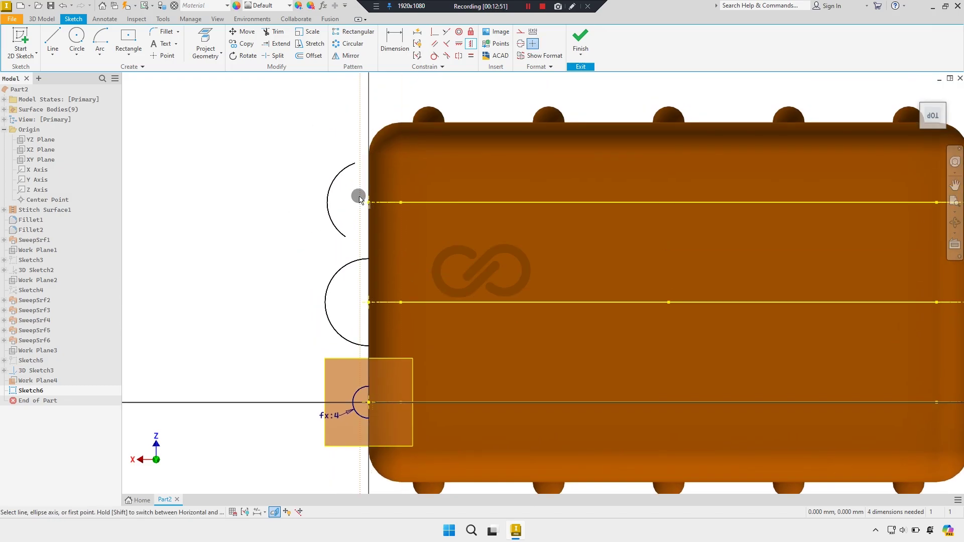
pyautogui.scroll(-2, 373, 204)
pyautogui.click(371, 205)
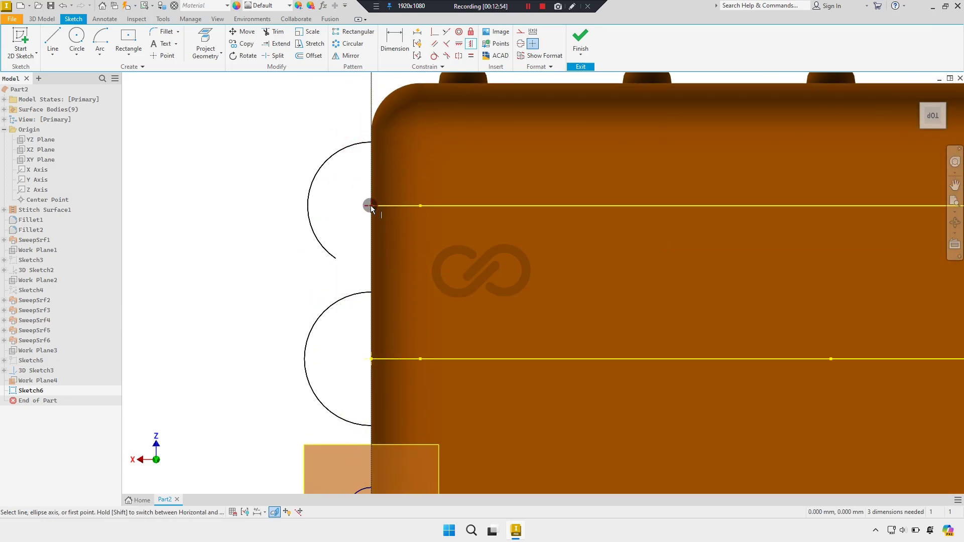
pyautogui.scroll(2, 409, 236)
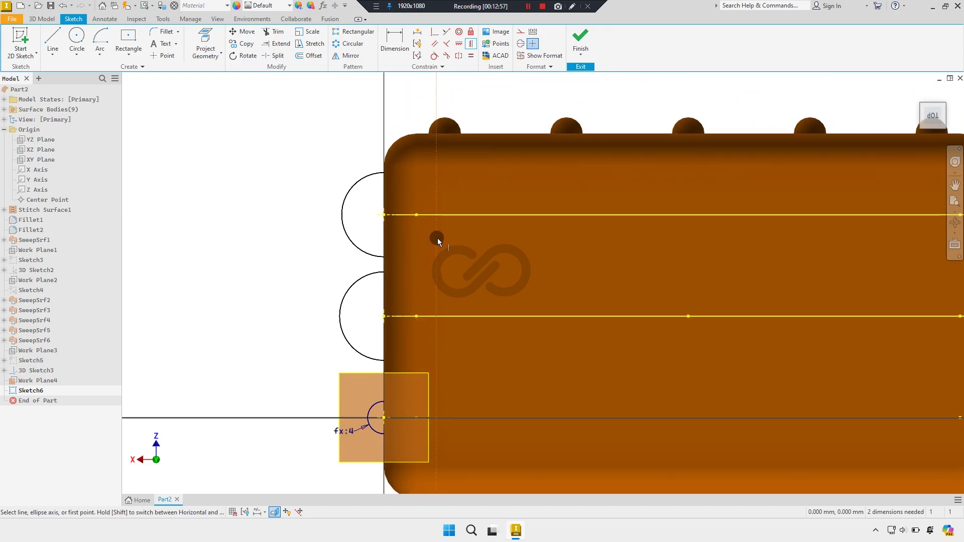
# Make the bottom, middle and top arcs equal in size so the sketch is fully constrained
pyautogui.rightClick(470, 240)
pyautogui.press('Escape')
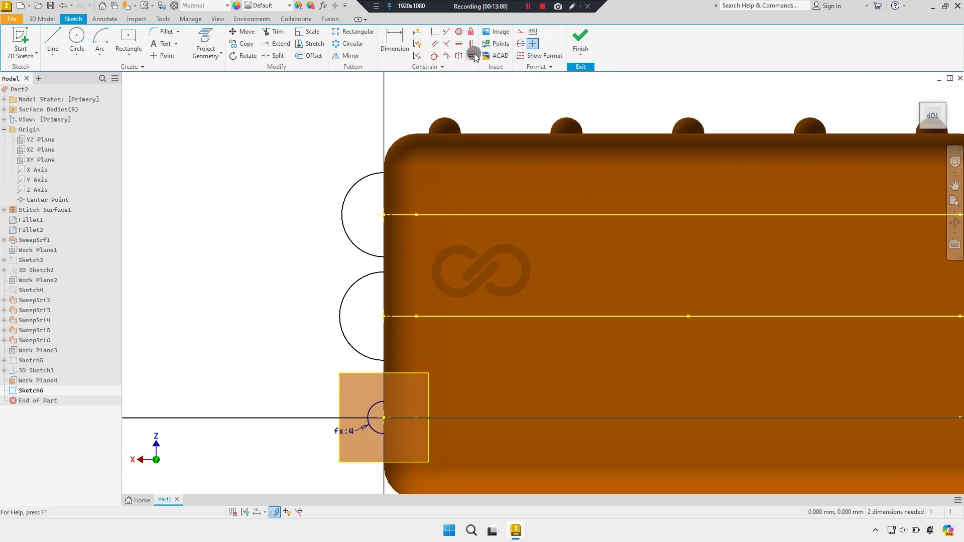
pyautogui.click(372, 359)
pyautogui.click(380, 334)
pyautogui.click(369, 255)
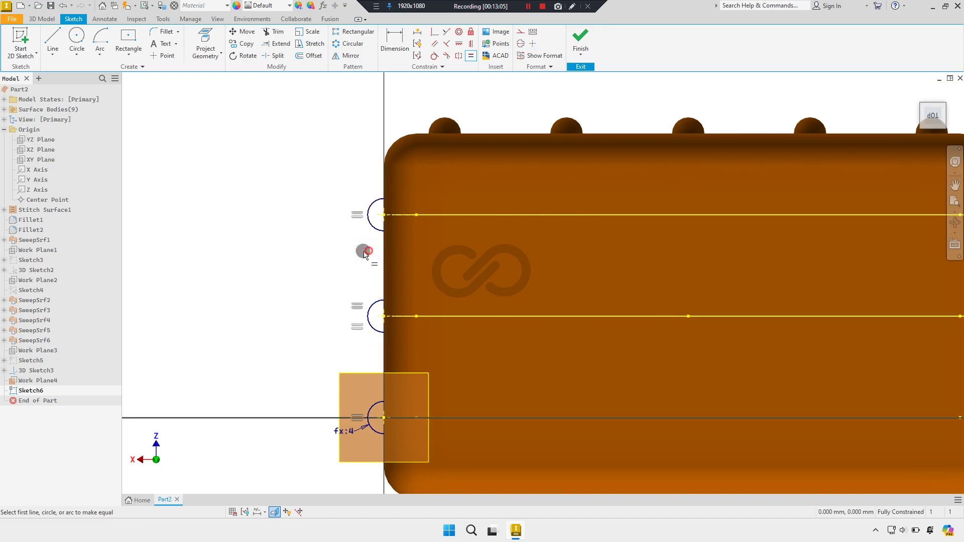
pyautogui.scroll(2, 364, 233)
pyautogui.scroll(-1, 426, 248)
pyautogui.rightClick(426, 248)
pyautogui.click(480, 244)
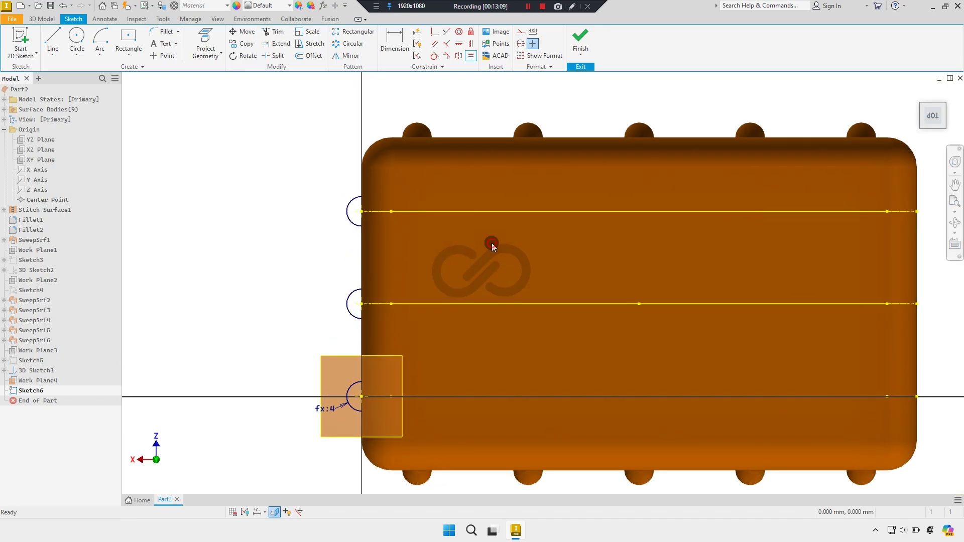
# Finish the sketch and hide Work Plane4
pyautogui.click(582, 38)
pyautogui.keyDown('shift'); pyautogui.moveTo(406, 228); pyautogui.dragTo(400, 204, button='middle'); pyautogui.keyUp('shift')
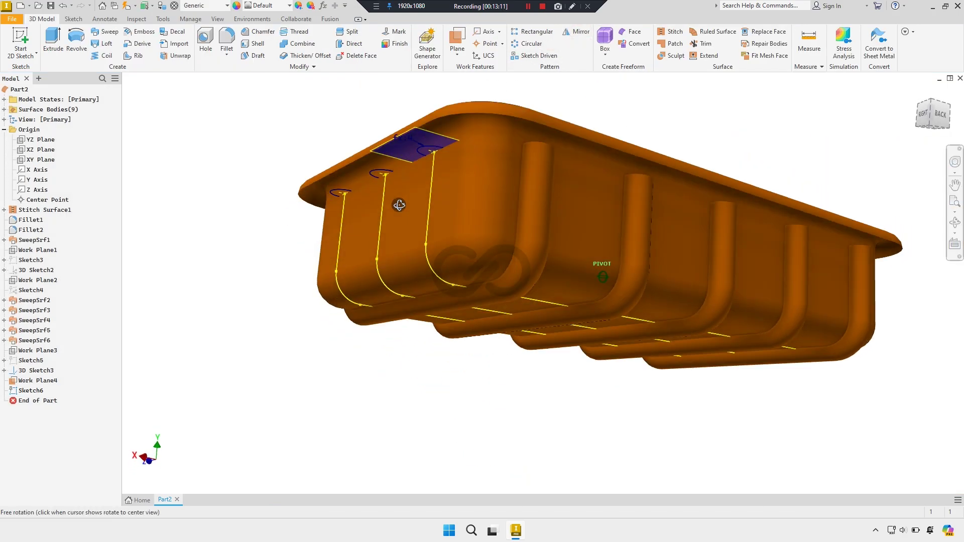
pyautogui.rightClick(46, 381)
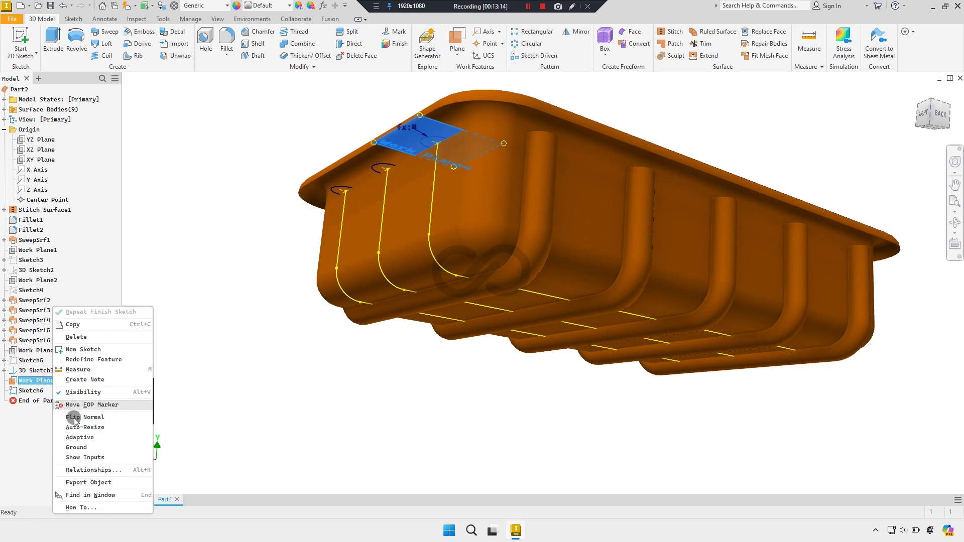
pyautogui.click(86, 393)
pyautogui.keyDown('shift'); pyautogui.moveTo(254, 327); pyautogui.dragTo(240, 182, button='middle'); pyautogui.keyUp('shift')
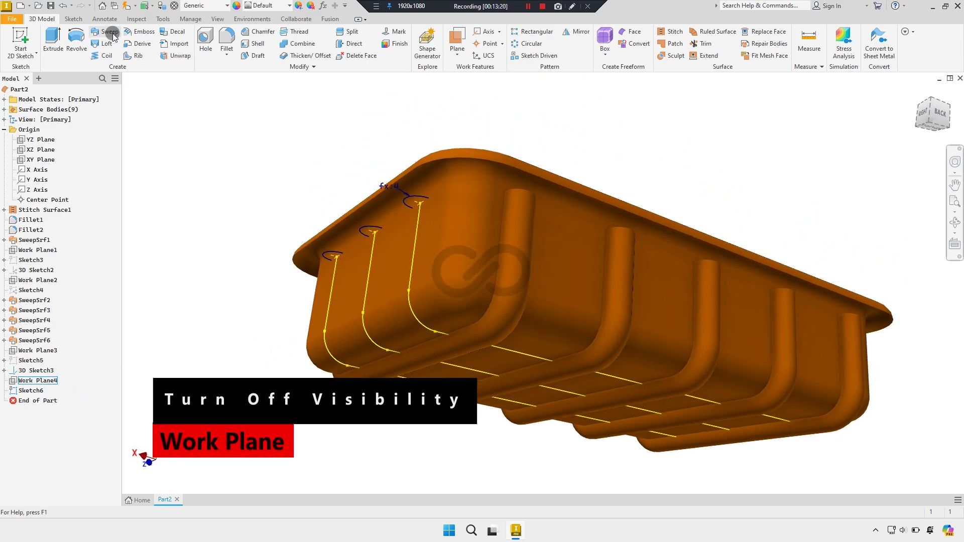
# Sweep each of the three arc profiles along its rib path to form U-shaped pipe surfaces
pyautogui.click(112, 33)
pyautogui.scroll(-3, 374, 219)
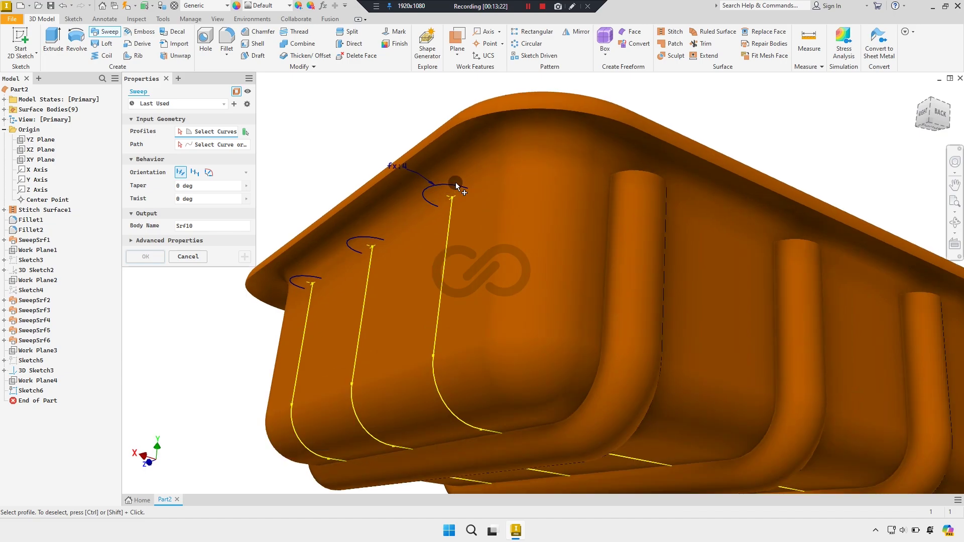
pyautogui.click(456, 190)
pyautogui.click(437, 266)
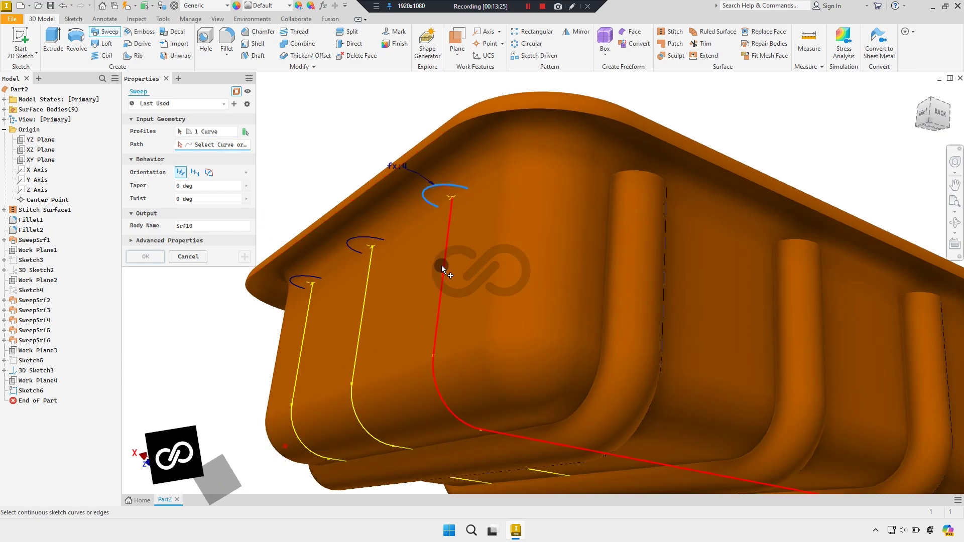
pyautogui.click(244, 257)
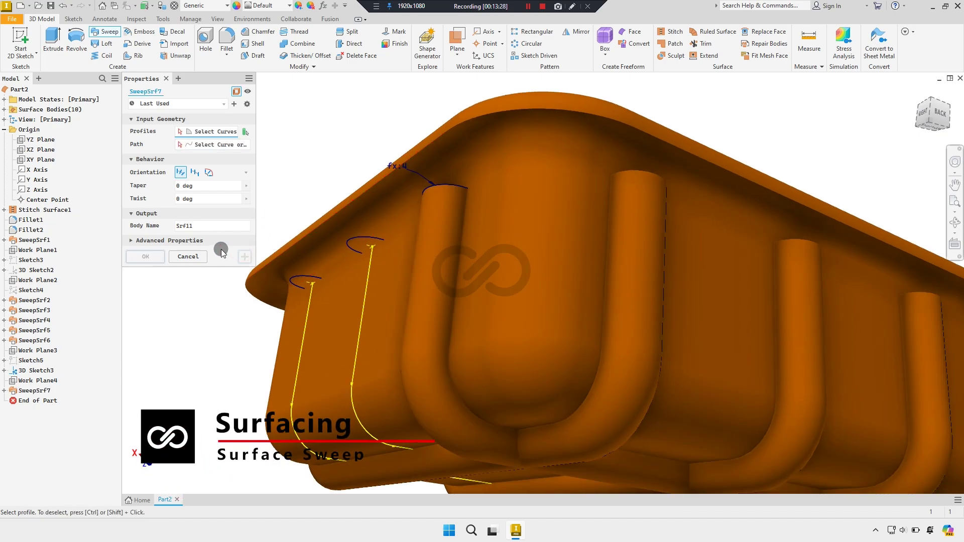
pyautogui.click(365, 241)
pyautogui.click(369, 269)
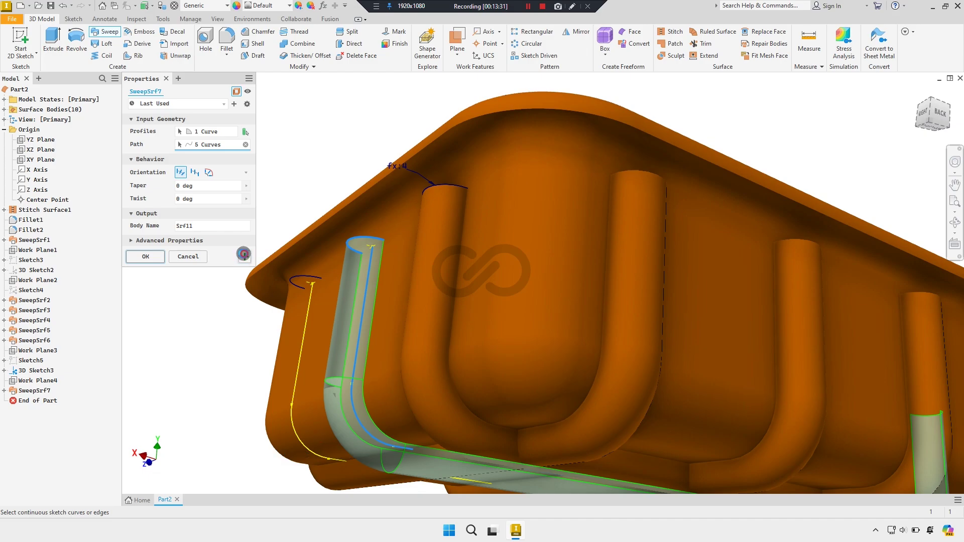
pyautogui.click(244, 255)
pyautogui.click(303, 280)
pyautogui.click(309, 305)
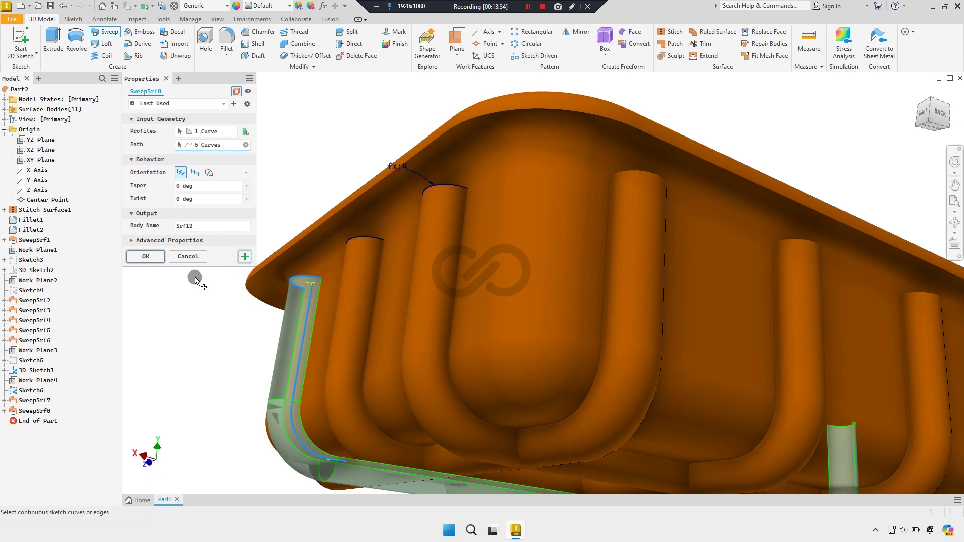
pyautogui.click(146, 256)
# Orbit to inspect the tray from below and a level side view, then begin a surface trim
pyautogui.scroll(-3, 215, 248)
pyautogui.scroll(-3, 345, 273)
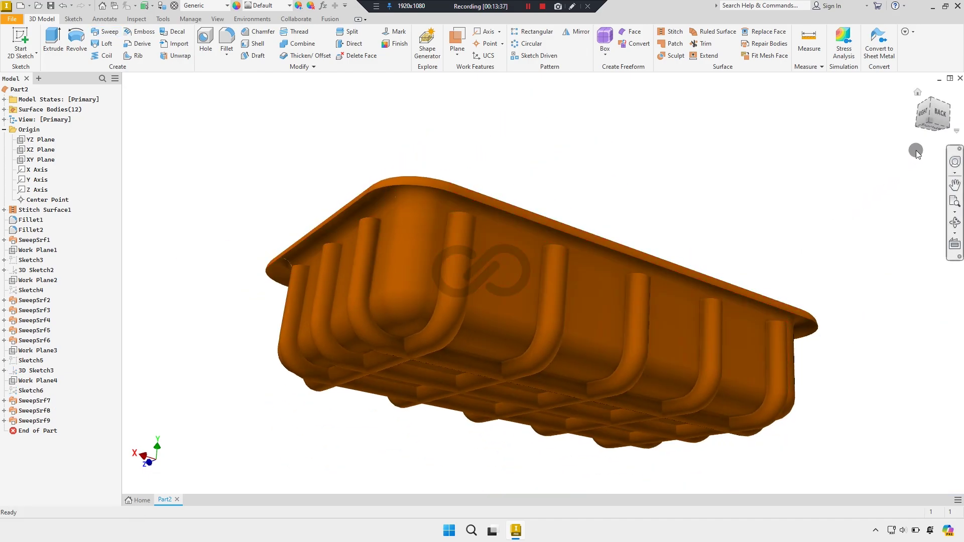
pyautogui.click(917, 129)
pyautogui.moveTo(554, 294)
pyautogui.keyDown('shift'); pyautogui.mouseDown(button='middle')
pyautogui.moveTo(553, 272)
pyautogui.moveTo(542, 338)
pyautogui.moveTo(547, 311)
pyautogui.moveTo(387, 325)
pyautogui.moveTo(351, 286)
pyautogui.moveTo(305, 321)
pyautogui.mouseUp(button='middle'); pyautogui.keyUp('shift')
pyautogui.moveTo(287, 299)
pyautogui.mouseDown()
pyautogui.moveTo(276, 281)
pyautogui.moveTo(301, 318)
pyautogui.moveTo(318, 302)
pyautogui.mouseUp()
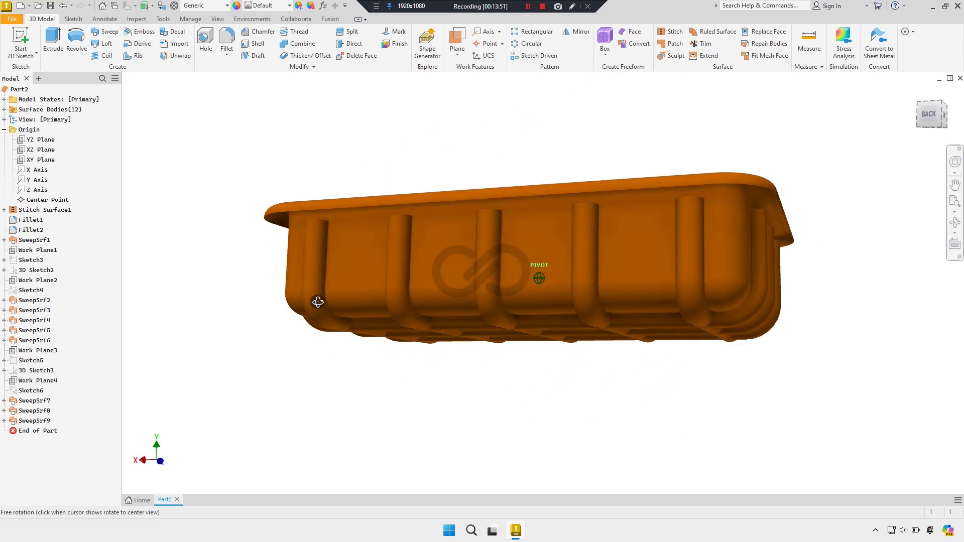
pyautogui.click(703, 44)
# Trim away the tray strips inside the first two rib pipes, creating Trim1 and Trim2
pyautogui.scroll(-3, 300, 266)
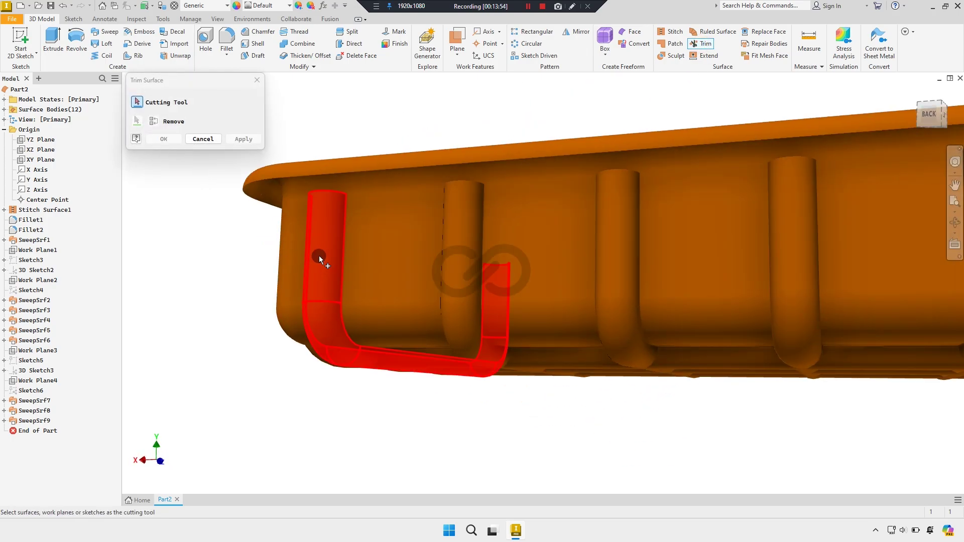
pyautogui.click(319, 256)
pyautogui.scroll(4, 273, 261)
pyautogui.keyDown('shift'); pyautogui.moveTo(266, 279); pyautogui.dragTo(258, 327, button='middle'); pyautogui.keyUp('shift')
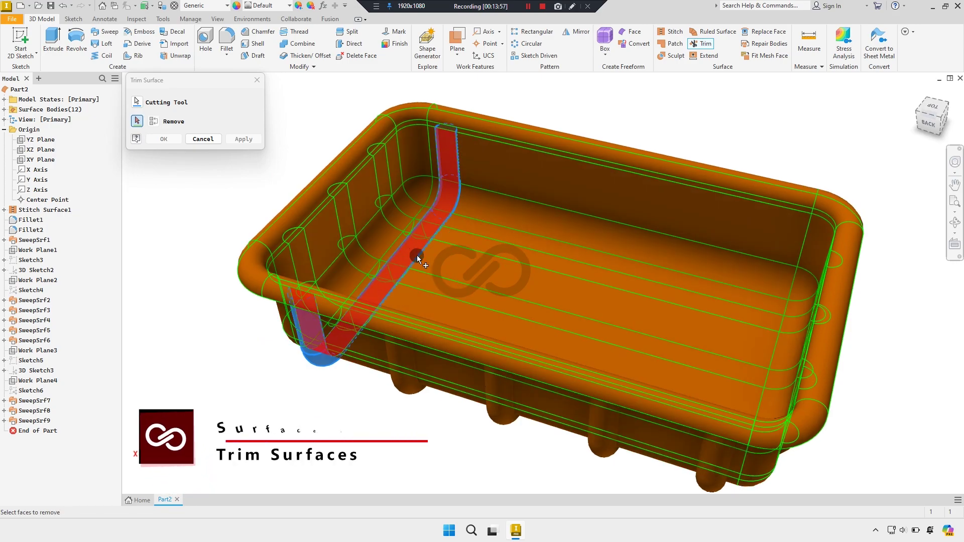
pyautogui.click(392, 253)
pyautogui.click(243, 139)
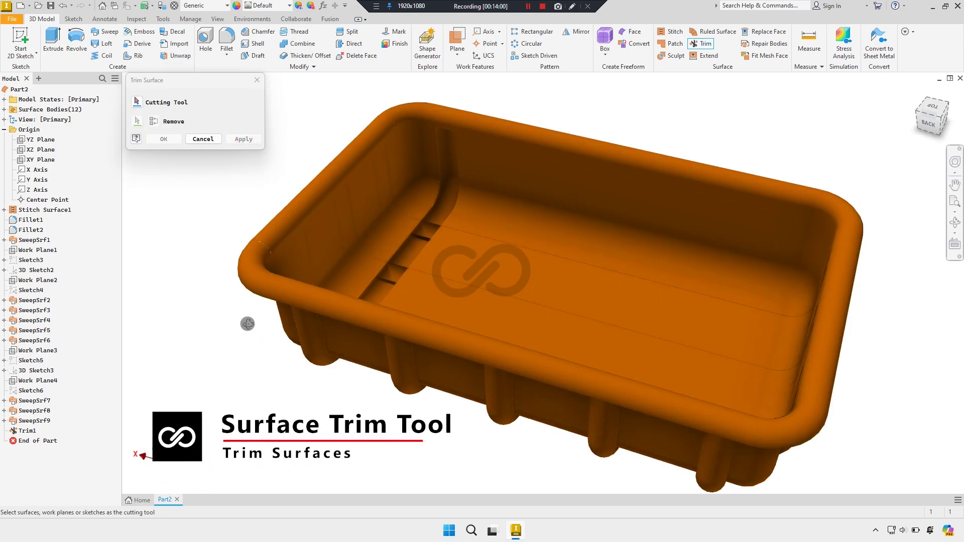
pyautogui.keyDown('shift'); pyautogui.moveTo(248, 323); pyautogui.dragTo(256, 294, button='middle'); pyautogui.keyUp('shift')
pyautogui.click(410, 243)
pyautogui.keyDown('shift'); pyautogui.moveTo(370, 334); pyautogui.dragTo(381, 396, button='middle'); pyautogui.keyUp('shift')
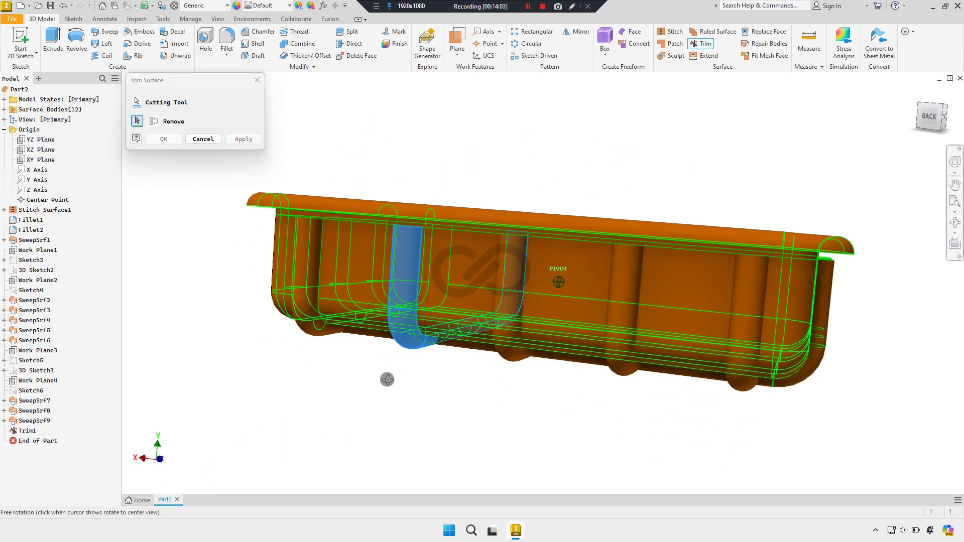
pyautogui.click(478, 284)
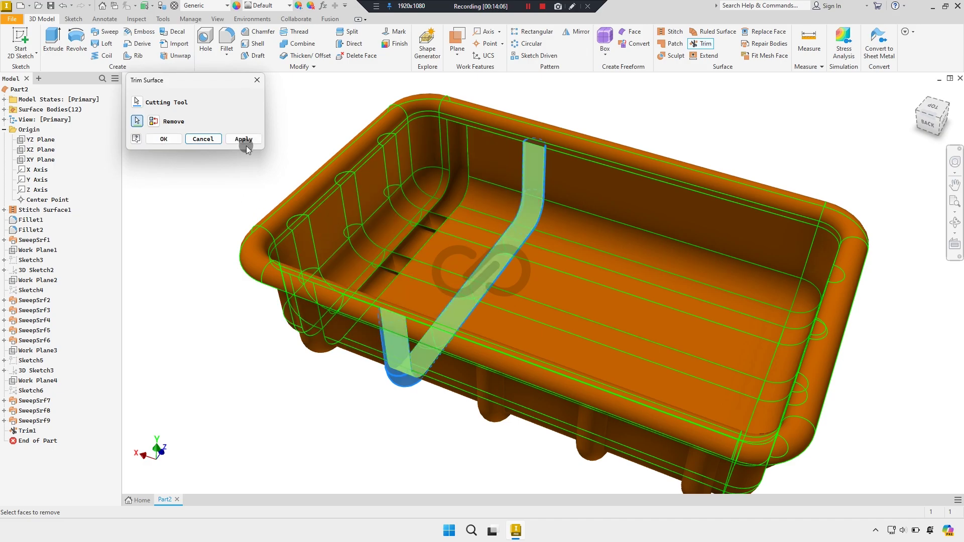
pyautogui.click(243, 139)
# Trim the strips inside the middle and vertical pipes, adding Trim3 and Trim4
pyautogui.keyDown('shift'); pyautogui.moveTo(248, 324); pyautogui.dragTo(250, 278, button='middle'); pyautogui.keyUp('shift')
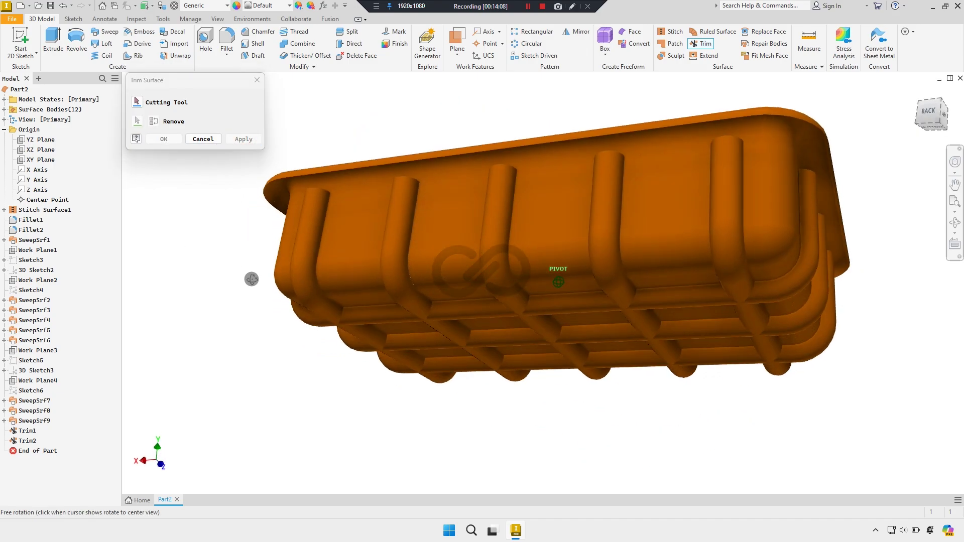
pyautogui.click(492, 243)
pyautogui.keyDown('shift'); pyautogui.moveTo(372, 372); pyautogui.dragTo(361, 402, button='middle'); pyautogui.keyUp('shift')
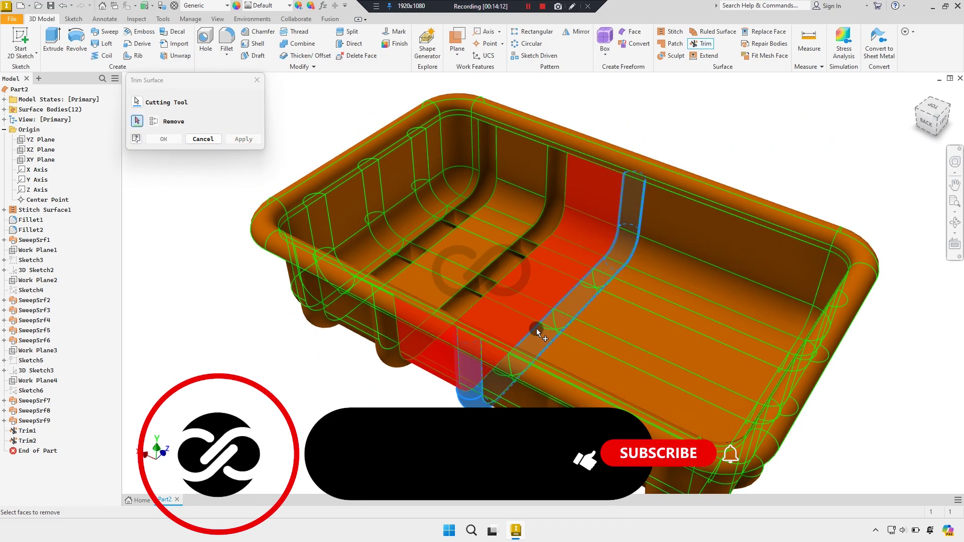
pyautogui.click(564, 321)
pyautogui.click(244, 139)
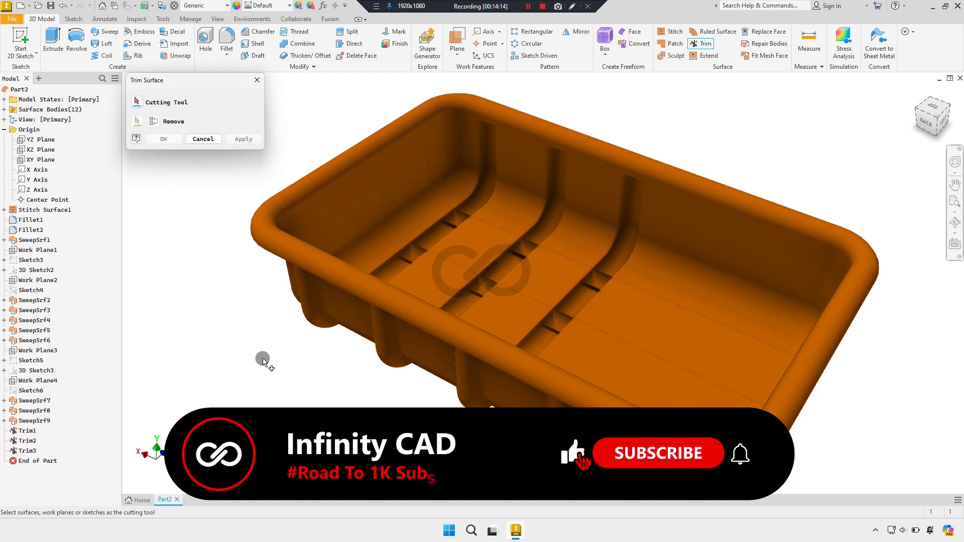
pyautogui.moveTo(263, 360)
pyautogui.keyDown('shift'); pyautogui.mouseDown(button='middle')
pyautogui.moveTo(282, 324)
pyautogui.moveTo(564, 262)
pyautogui.mouseUp(button='middle'); pyautogui.keyUp('shift')
pyautogui.click(599, 250)
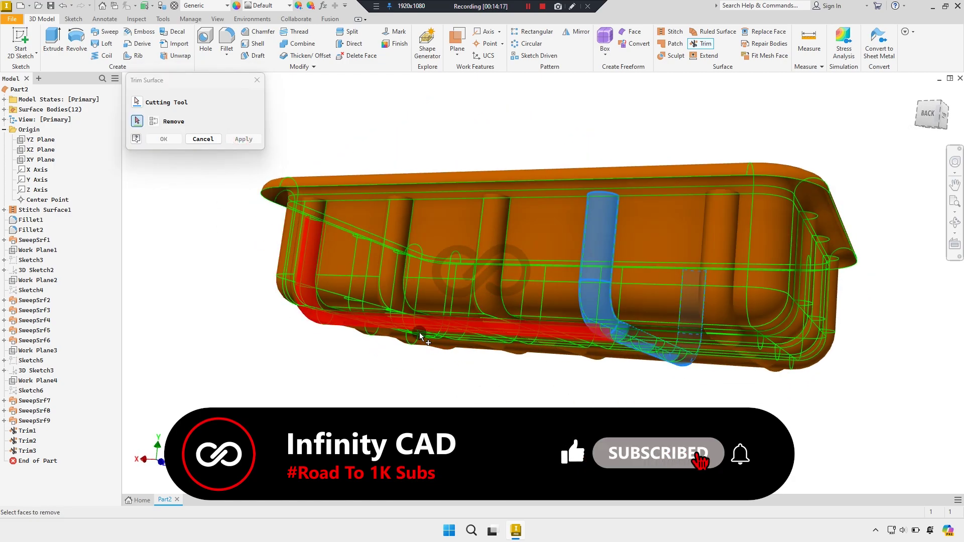
pyautogui.moveTo(281, 301)
pyautogui.keyDown('shift'); pyautogui.mouseDown(button='middle')
pyautogui.moveTo(389, 334)
pyautogui.moveTo(372, 370)
pyautogui.moveTo(569, 355)
pyautogui.mouseUp(button='middle'); pyautogui.keyUp('shift')
pyautogui.click(569, 355)
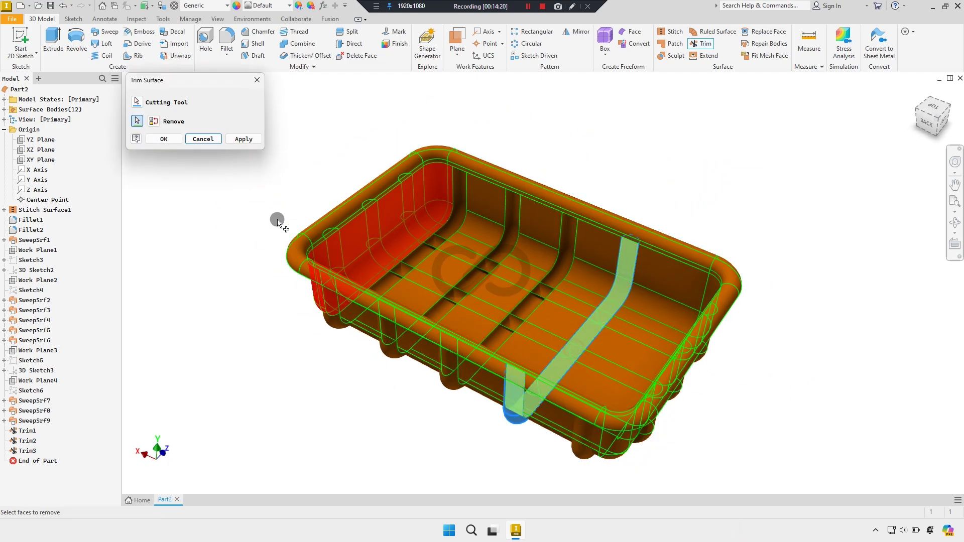
pyautogui.click(244, 139)
# Remove the right strip with the last pipe as cutter (Trim5) and check the tray
pyautogui.moveTo(250, 271)
pyautogui.keyDown('shift'); pyautogui.mouseDown(button='middle')
pyautogui.moveTo(595, 237)
pyautogui.moveTo(640, 355)
pyautogui.mouseUp(button='middle'); pyautogui.keyUp('shift')
pyautogui.click(594, 236)
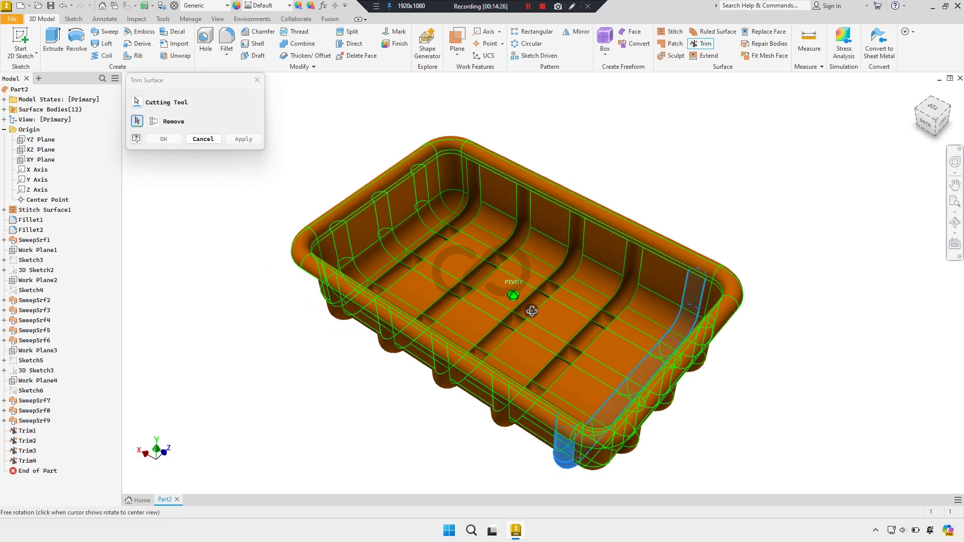
pyautogui.click(640, 355)
pyautogui.click(241, 140)
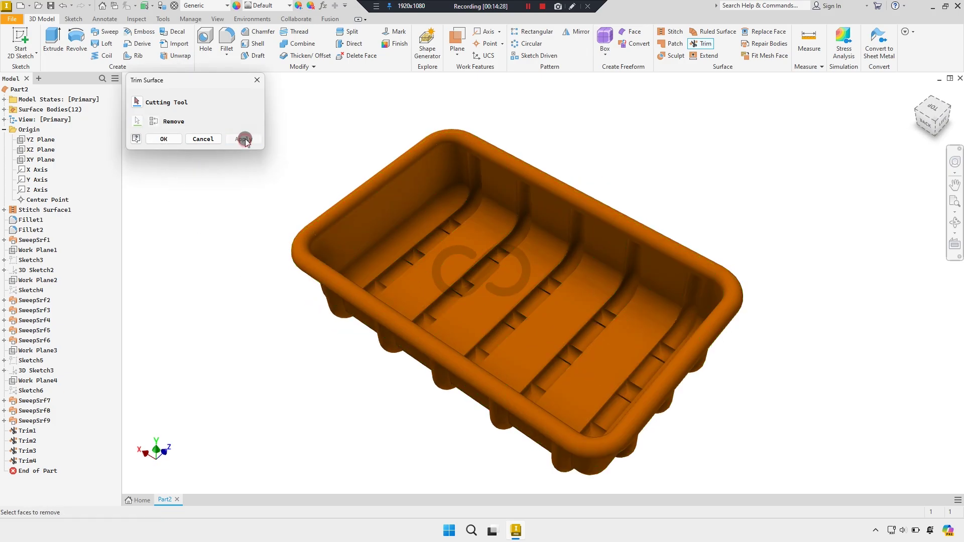
pyautogui.moveTo(285, 276)
pyautogui.keyDown('shift'); pyautogui.mouseDown(button='middle')
pyautogui.moveTo(273, 275)
pyautogui.moveTo(267, 254)
pyautogui.moveTo(263, 282)
pyautogui.moveTo(256, 253)
pyautogui.mouseUp(button='middle'); pyautogui.keyUp('shift')
# Trim three ring segments between ribs using a horizontal sweep as cutter, creating Trim6
pyautogui.click(609, 262)
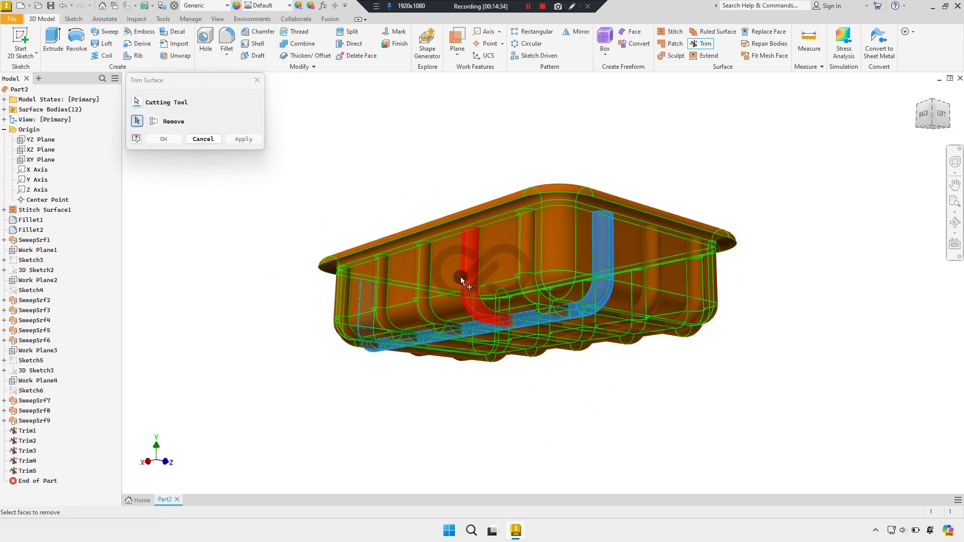
pyautogui.moveTo(460, 276)
pyautogui.keyDown('shift'); pyautogui.mouseDown(button='middle')
pyautogui.moveTo(420, 278)
pyautogui.moveTo(445, 254)
pyautogui.moveTo(587, 315)
pyautogui.mouseUp(button='middle'); pyautogui.keyUp('shift')
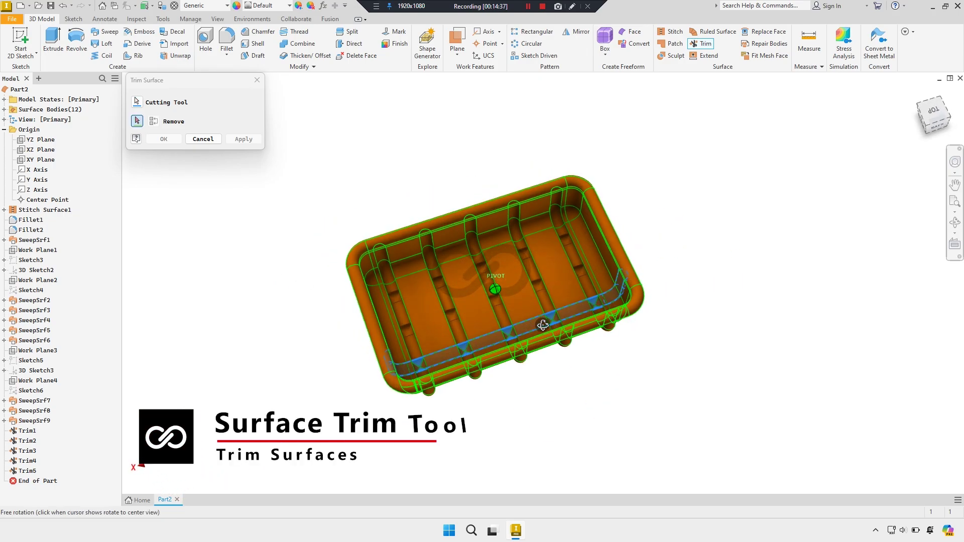
pyautogui.scroll(3, 587, 314)
pyautogui.click(626, 287)
pyautogui.click(563, 305)
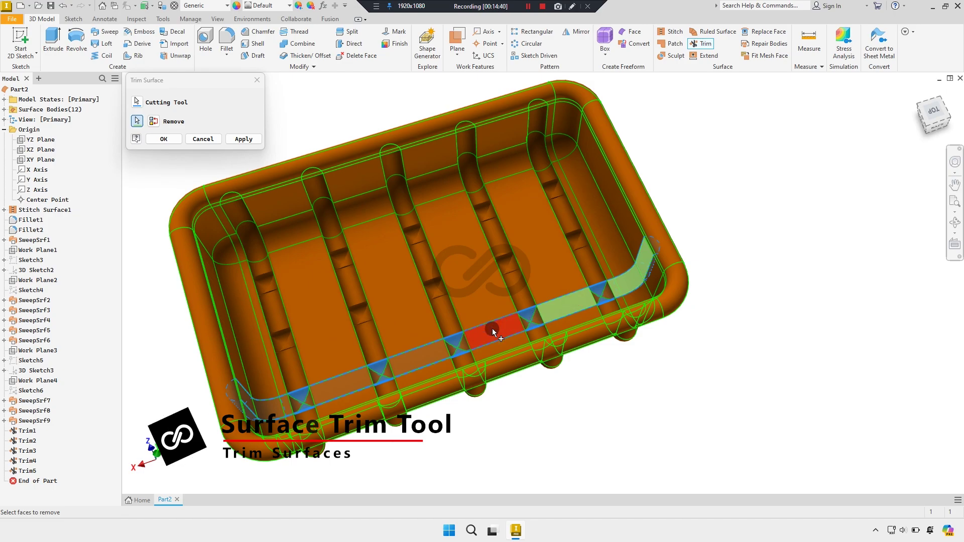
pyautogui.click(493, 328)
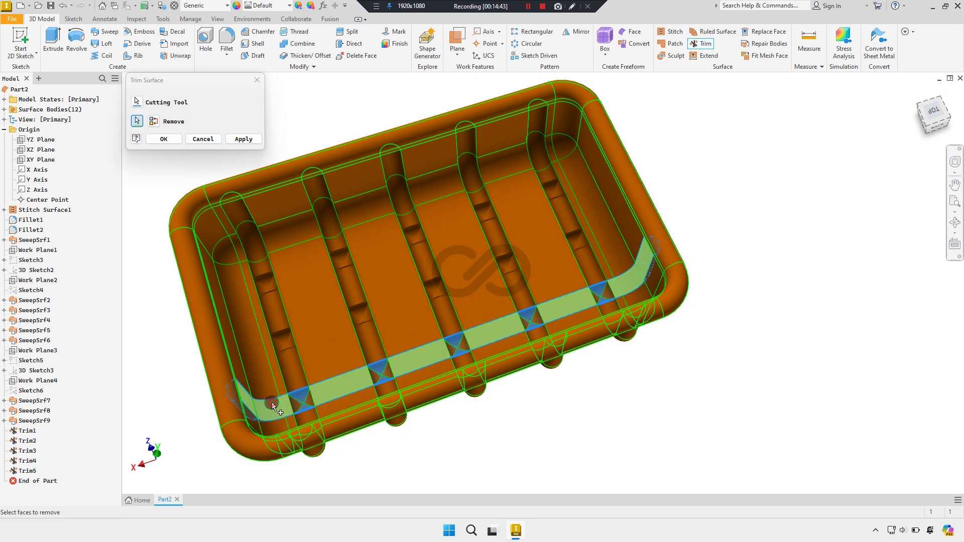
pyautogui.click(245, 139)
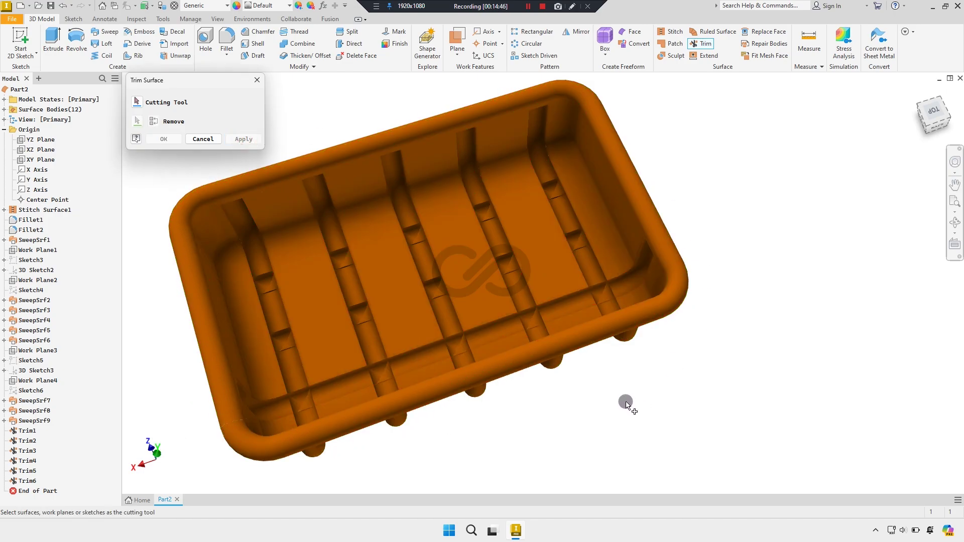
# Trim the marked segments using the lower horizontal ring as cutter, adding Trim7
pyautogui.moveTo(627, 404)
pyautogui.keyDown('shift'); pyautogui.mouseDown(button='middle')
pyautogui.moveTo(547, 338)
pyautogui.moveTo(639, 258)
pyautogui.mouseUp(button='middle'); pyautogui.keyUp('shift')
pyautogui.click(626, 225)
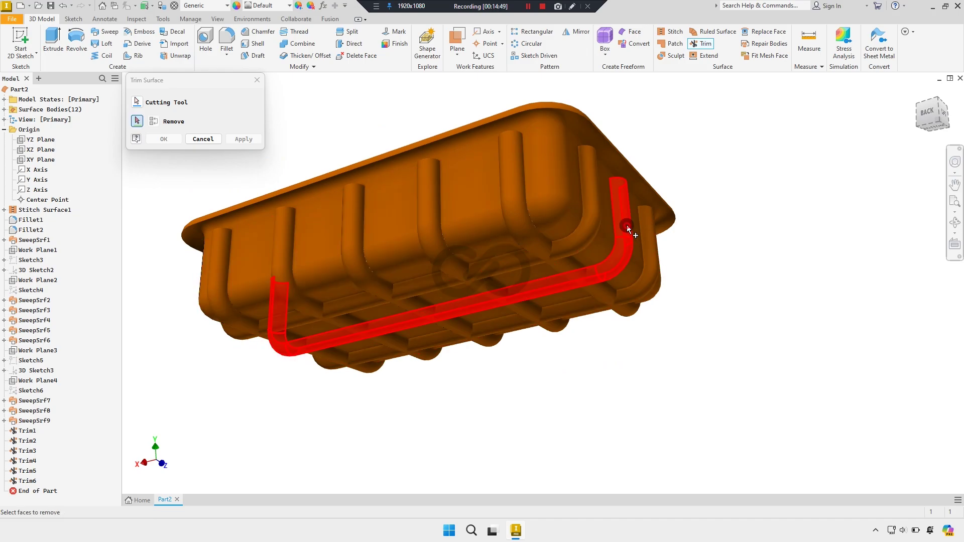
pyautogui.moveTo(695, 319)
pyautogui.keyDown('shift'); pyautogui.mouseDown(button='middle')
pyautogui.moveTo(749, 360)
pyautogui.moveTo(624, 280)
pyautogui.mouseUp(button='middle'); pyautogui.keyUp('shift')
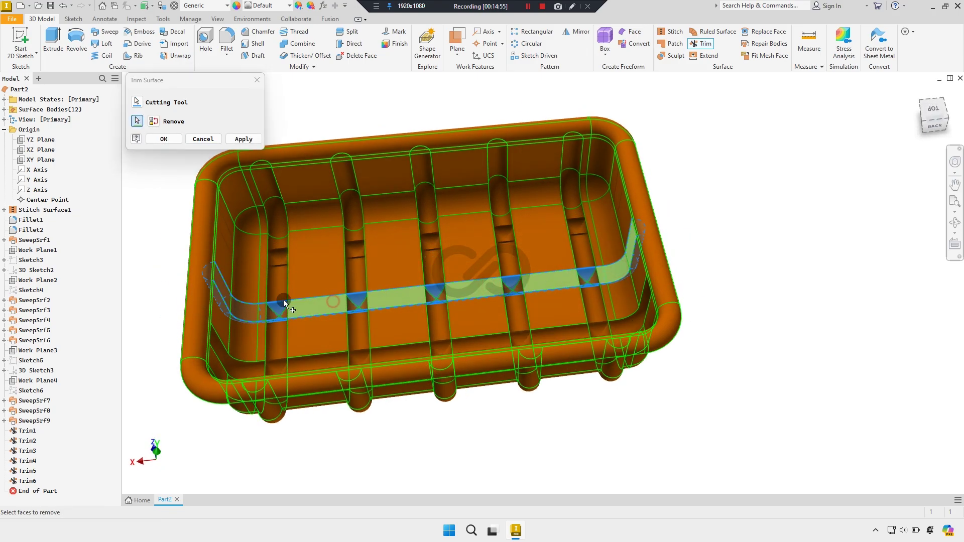
pyautogui.click(245, 139)
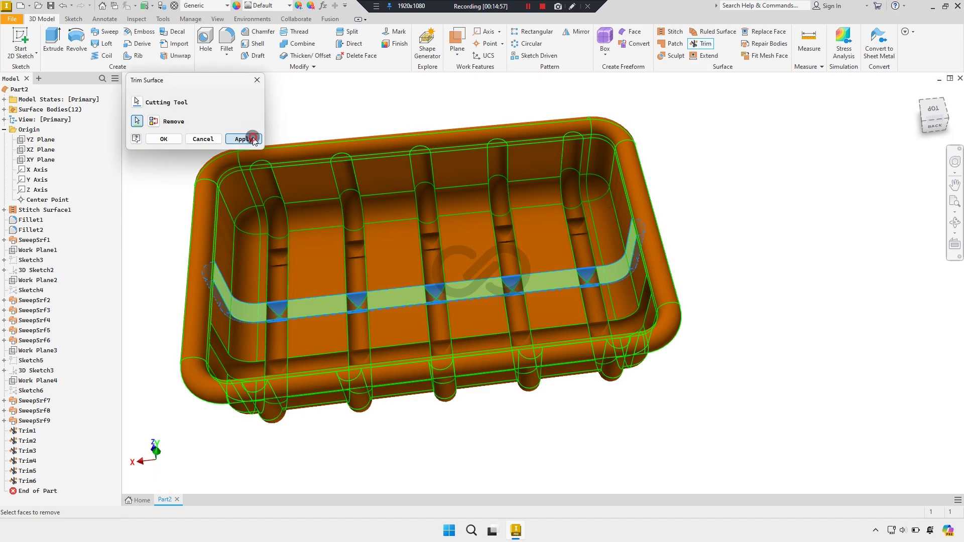
# Remove a ring segment and the corner segment with the next horizontal ring, adding Trim8
pyautogui.keyDown('shift'); pyautogui.moveTo(519, 435); pyautogui.dragTo(518, 357, button='middle'); pyautogui.keyUp('shift')
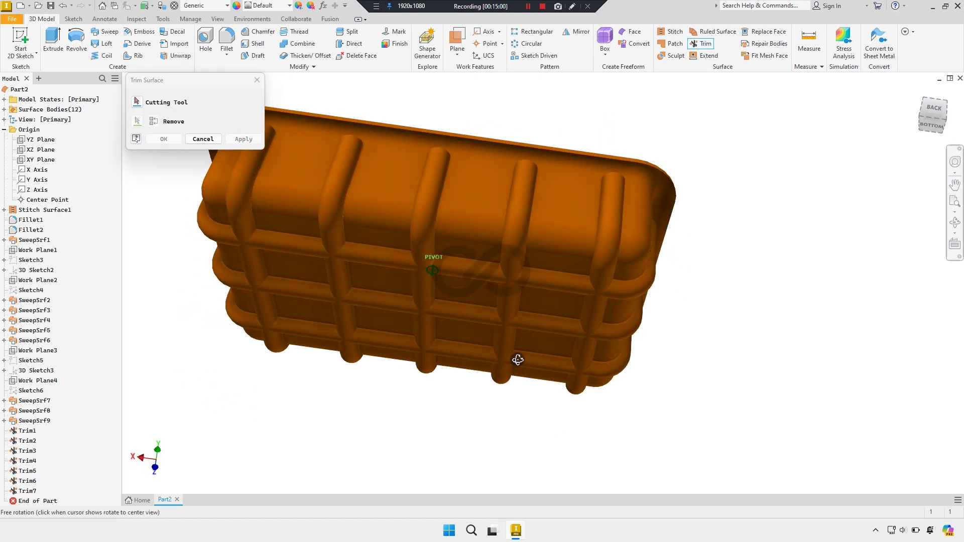
pyautogui.click(312, 338)
pyautogui.moveTo(463, 412)
pyautogui.keyDown('shift'); pyautogui.mouseDown(button='middle')
pyautogui.moveTo(628, 445)
pyautogui.moveTo(624, 478)
pyautogui.moveTo(614, 267)
pyautogui.moveTo(602, 272)
pyautogui.moveTo(614, 228)
pyautogui.mouseUp(button='middle'); pyautogui.keyUp('shift')
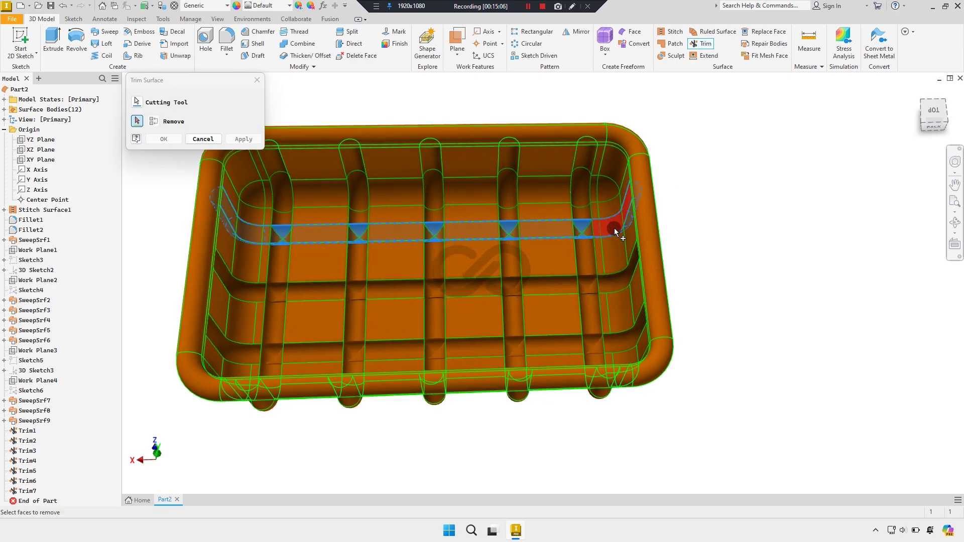
pyautogui.click(552, 225)
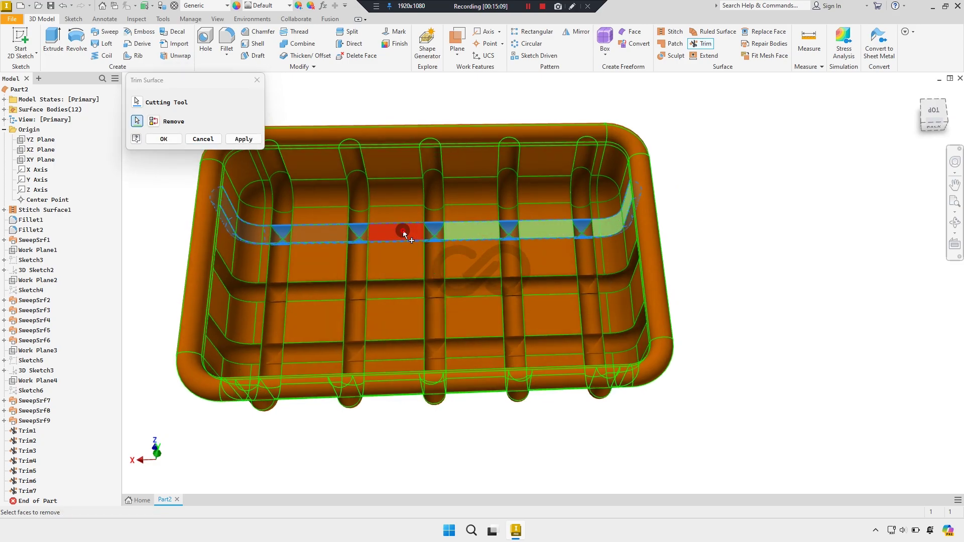
pyautogui.click(263, 230)
pyautogui.scroll(-2, 447, 270)
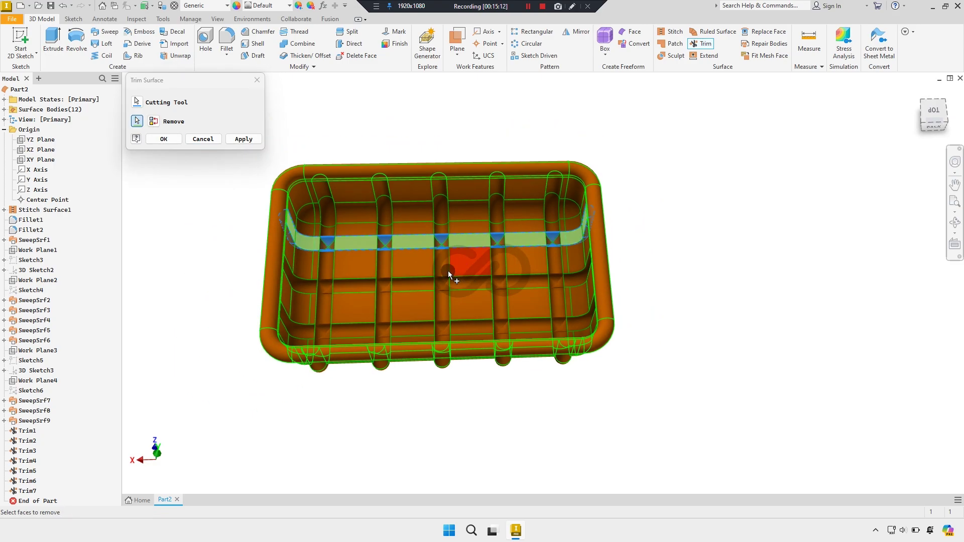
pyautogui.scroll(2, 396, 255)
pyautogui.click(243, 139)
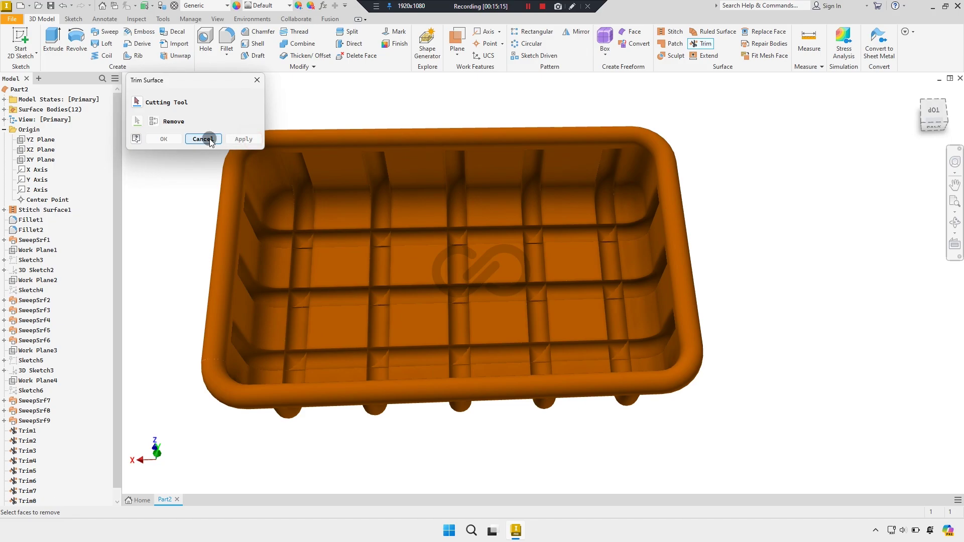
# Trim away the crossing faces at the first vertical rib using it as the cutting tool
pyautogui.moveTo(415, 298)
pyautogui.keyDown('shift'); pyautogui.mouseDown(button='middle')
pyautogui.moveTo(407, 222)
pyautogui.moveTo(392, 286)
pyautogui.moveTo(436, 299)
pyautogui.moveTo(436, 282)
pyautogui.mouseUp(button='middle'); pyautogui.keyUp('shift')
pyautogui.scroll(-2, 437, 280)
pyautogui.scroll(-2, 437, 279)
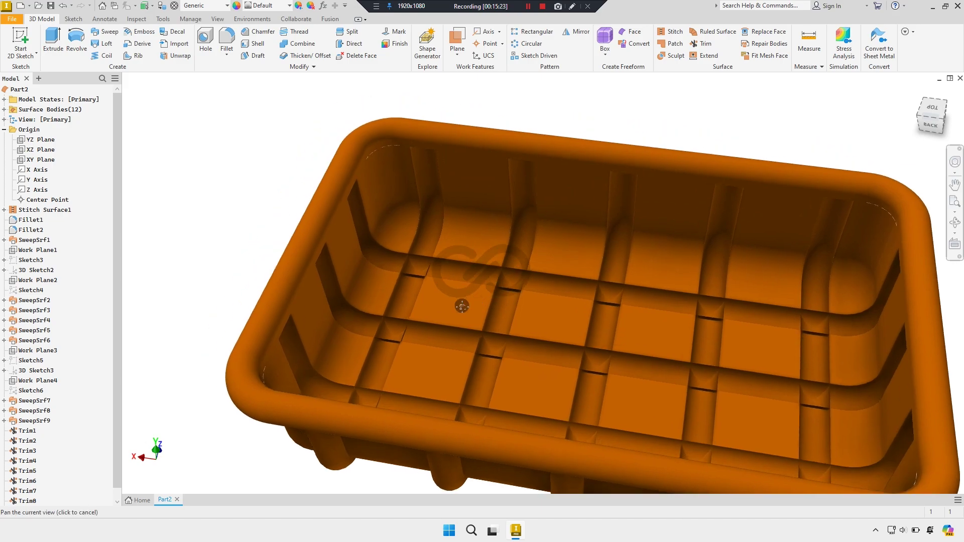
pyautogui.scroll(-1, 437, 278)
pyautogui.click(710, 48)
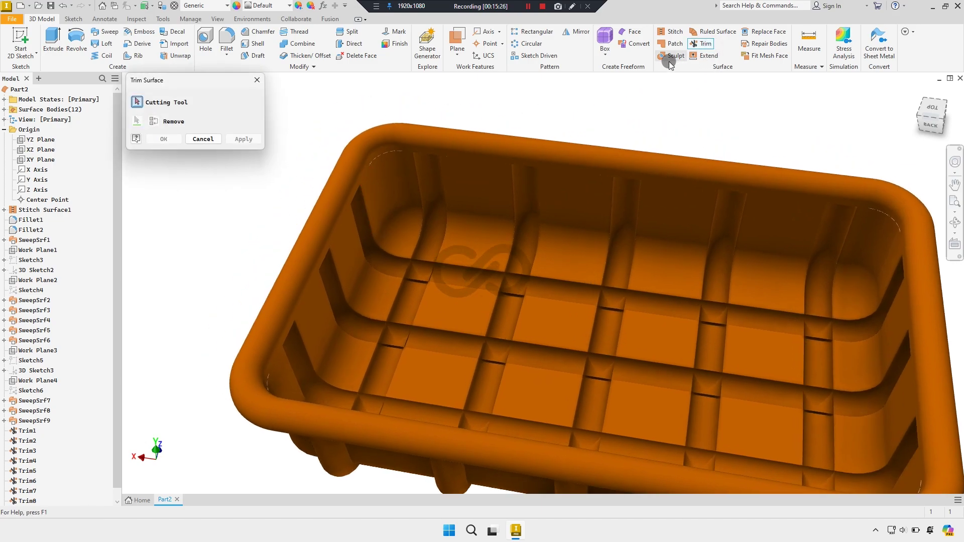
pyautogui.click(434, 239)
pyautogui.scroll(-3, 423, 273)
pyautogui.click(425, 267)
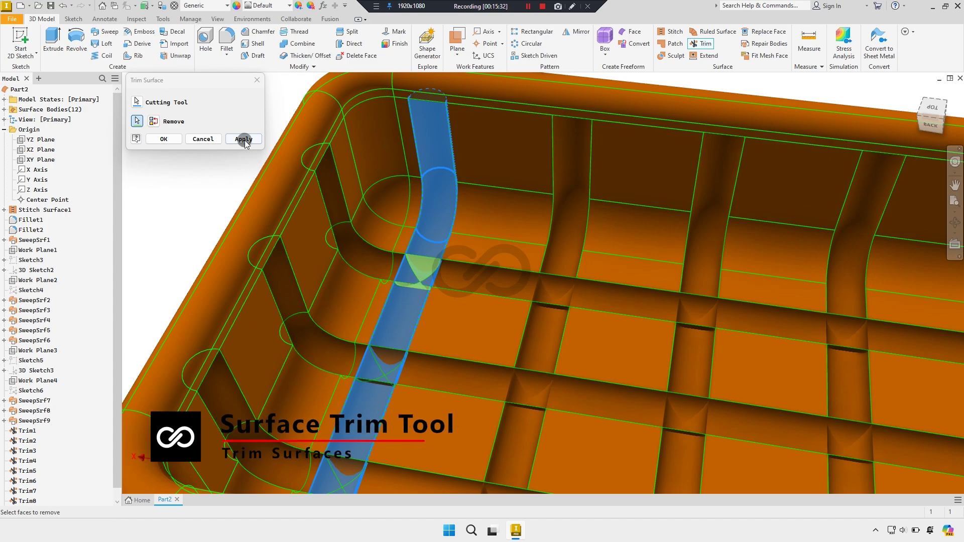
pyautogui.click(245, 139)
pyautogui.click(385, 352)
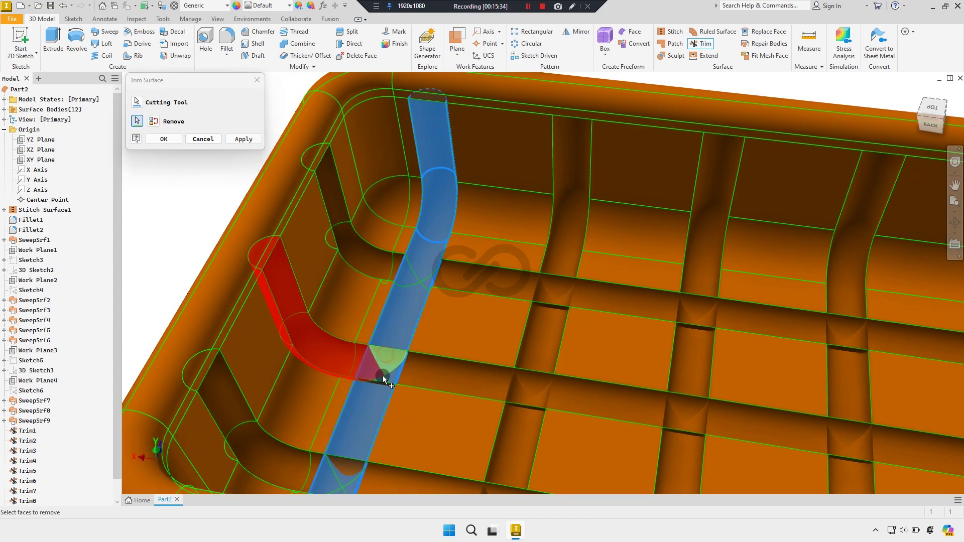
pyautogui.click(245, 142)
# Remove two triangular crossing faces using the second rib tube as the cutter
pyautogui.scroll(-2, 303, 183)
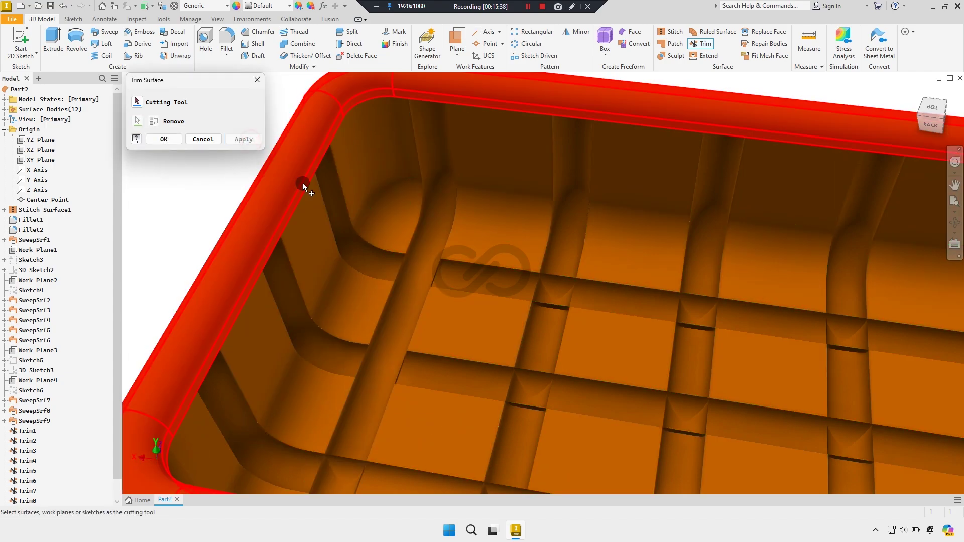
pyautogui.scroll(-3, 302, 183)
pyautogui.click(374, 332)
pyautogui.scroll(3, 363, 366)
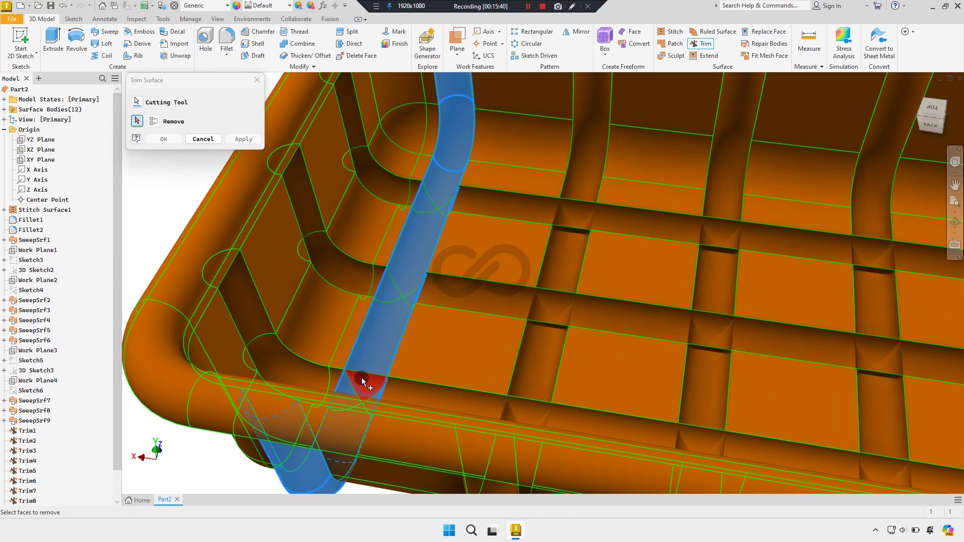
pyautogui.click(363, 378)
pyautogui.keyDown('shift'); pyautogui.moveTo(392, 355); pyautogui.dragTo(387, 395, button='middle'); pyautogui.keyUp('shift')
pyautogui.scroll(1, 383, 401)
pyautogui.scroll(2, 381, 376)
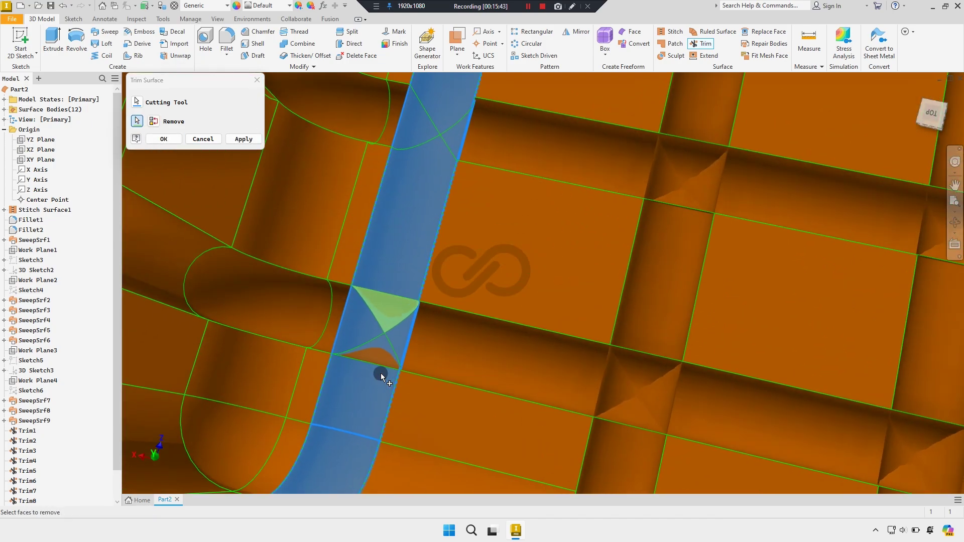
pyautogui.scroll(2, 378, 352)
pyautogui.click(402, 340)
pyautogui.scroll(-3, 403, 340)
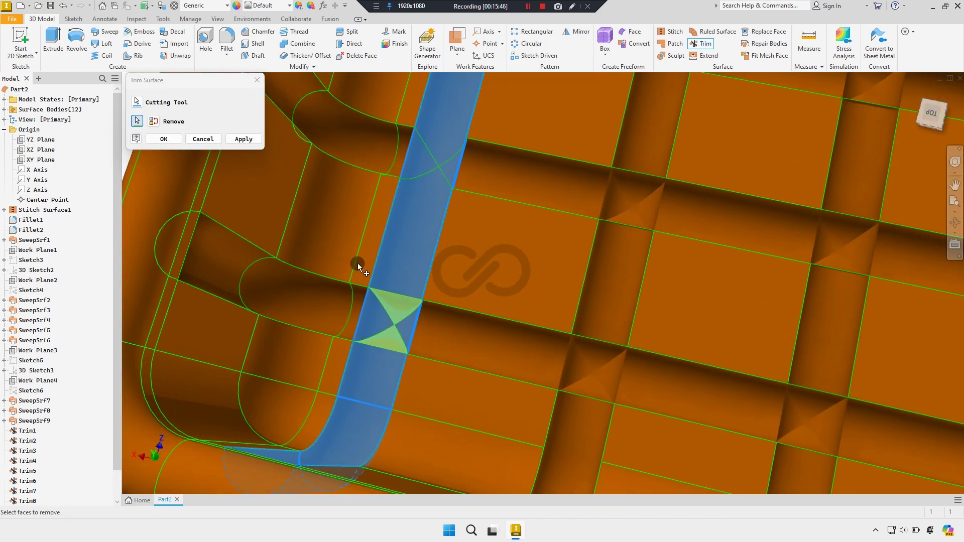
pyautogui.scroll(-2, 430, 273)
pyautogui.scroll(-2, 439, 261)
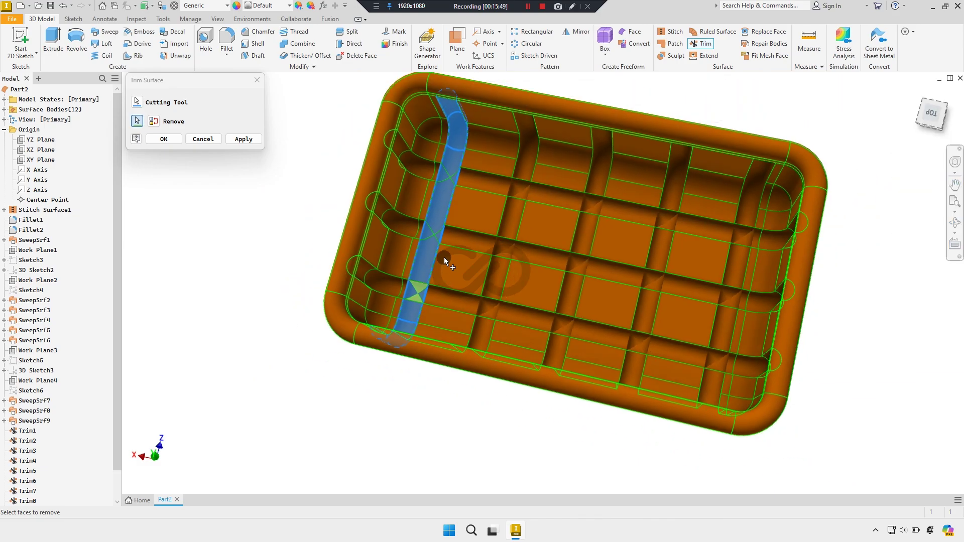
pyautogui.moveTo(441, 260)
pyautogui.keyDown('shift'); pyautogui.mouseDown(button='middle')
pyautogui.moveTo(452, 243)
pyautogui.moveTo(273, 198)
pyautogui.mouseUp(button='middle'); pyautogui.keyUp('shift')
pyautogui.click(251, 140)
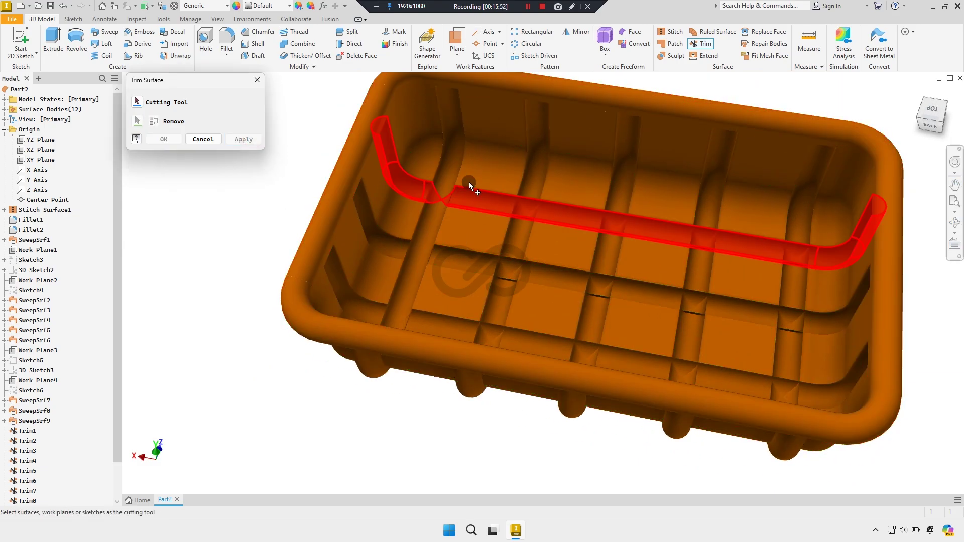
# Trim the triangular overlaps at the next vertical rib's upper, middle and lower crossings
pyautogui.click(531, 174)
pyautogui.scroll(2, 531, 201)
pyautogui.click(531, 205)
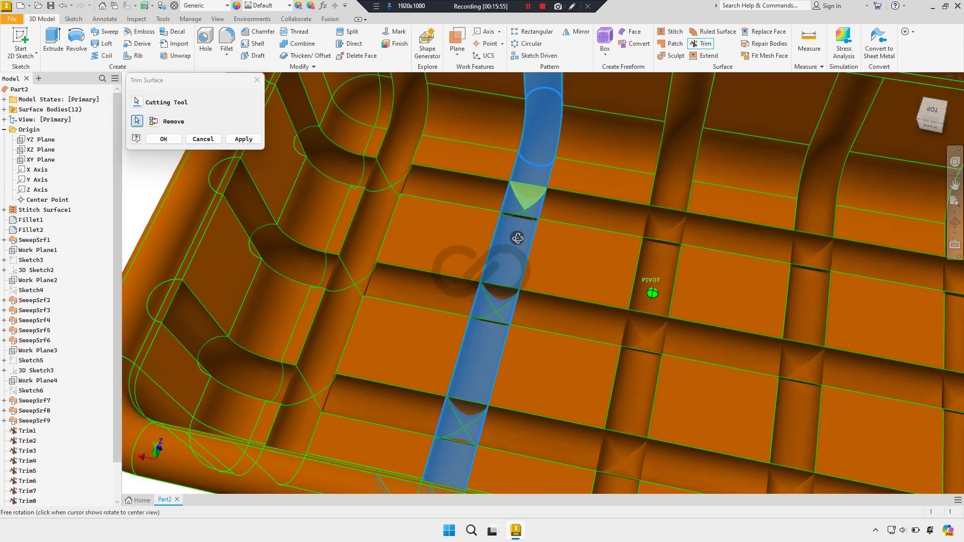
pyautogui.keyDown('shift'); pyautogui.moveTo(531, 204); pyautogui.dragTo(522, 180, button='middle'); pyautogui.keyUp('shift')
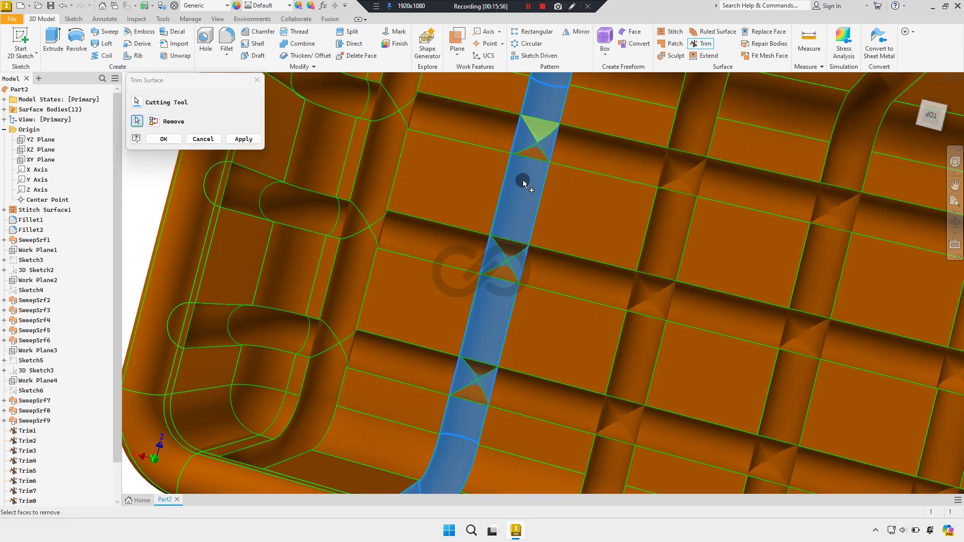
pyautogui.click(243, 139)
pyautogui.click(513, 212)
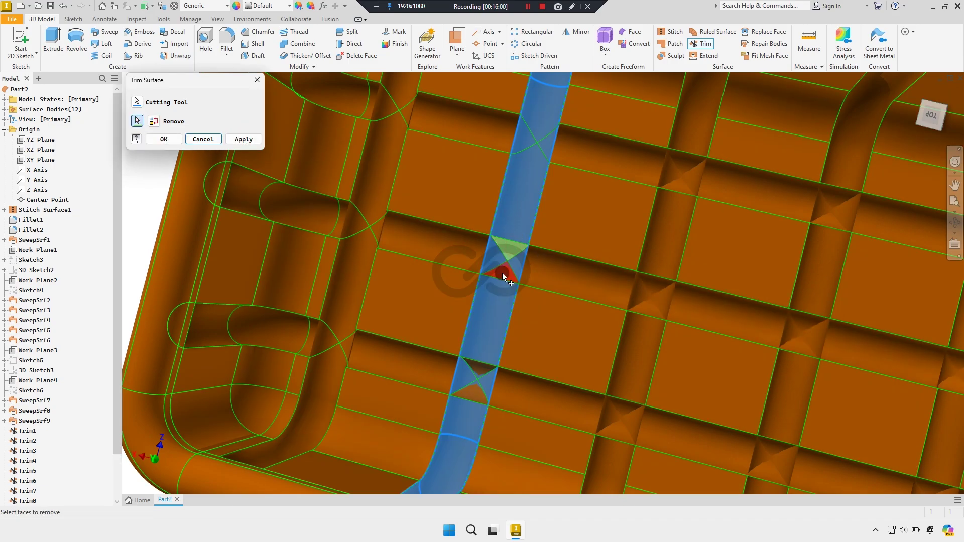
pyautogui.click(246, 140)
pyautogui.click(483, 348)
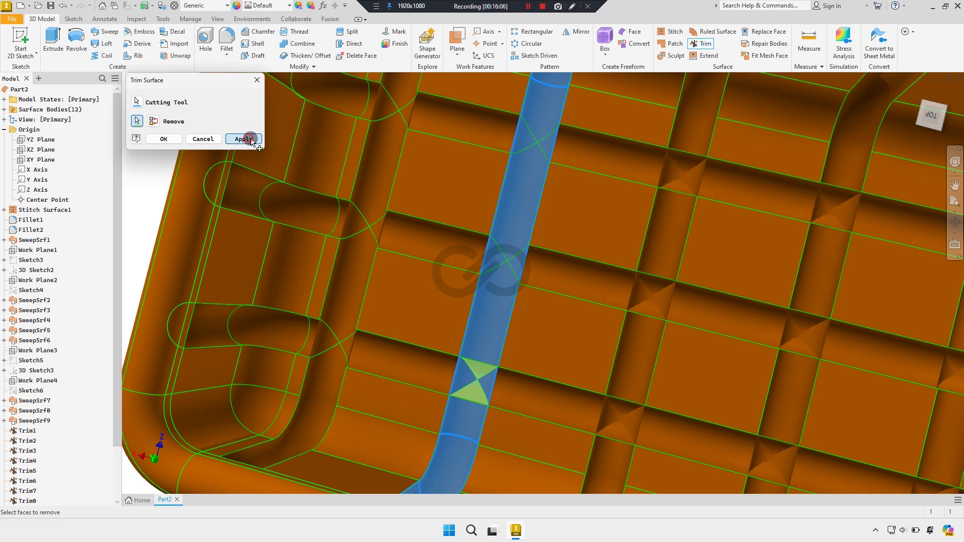
pyautogui.click(251, 140)
pyautogui.scroll(-5, 478, 252)
pyautogui.moveTo(477, 252)
pyautogui.keyDown('shift'); pyautogui.mouseDown(button='middle')
pyautogui.moveTo(477, 302)
pyautogui.moveTo(480, 282)
pyautogui.mouseUp(button='middle'); pyautogui.keyUp('shift')
# Clear the three triangular crossing faces on the last vertical rib and view the whole tray
pyautogui.click(619, 201)
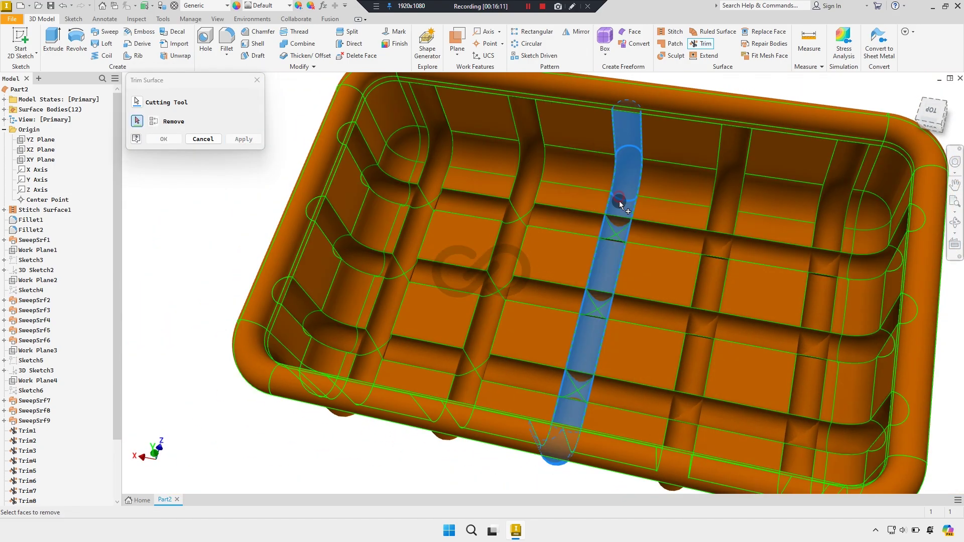
pyautogui.click(619, 227)
pyautogui.moveTo(619, 227)
pyautogui.keyDown('shift'); pyautogui.mouseDown(button='middle')
pyautogui.moveTo(602, 263)
pyautogui.moveTo(626, 207)
pyautogui.mouseUp(button='middle'); pyautogui.keyUp('shift')
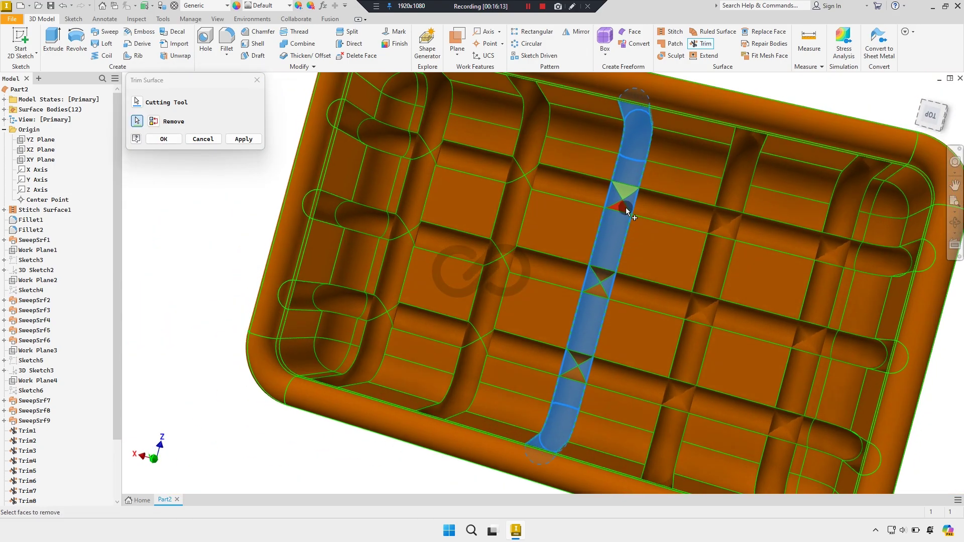
pyautogui.click(244, 139)
pyautogui.click(605, 253)
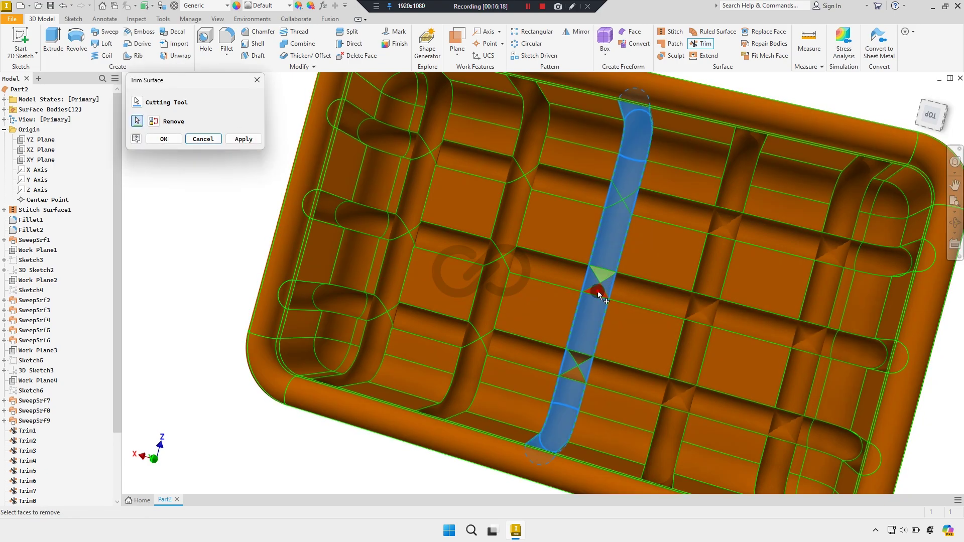
pyautogui.click(599, 295)
pyautogui.click(247, 143)
pyautogui.click(581, 322)
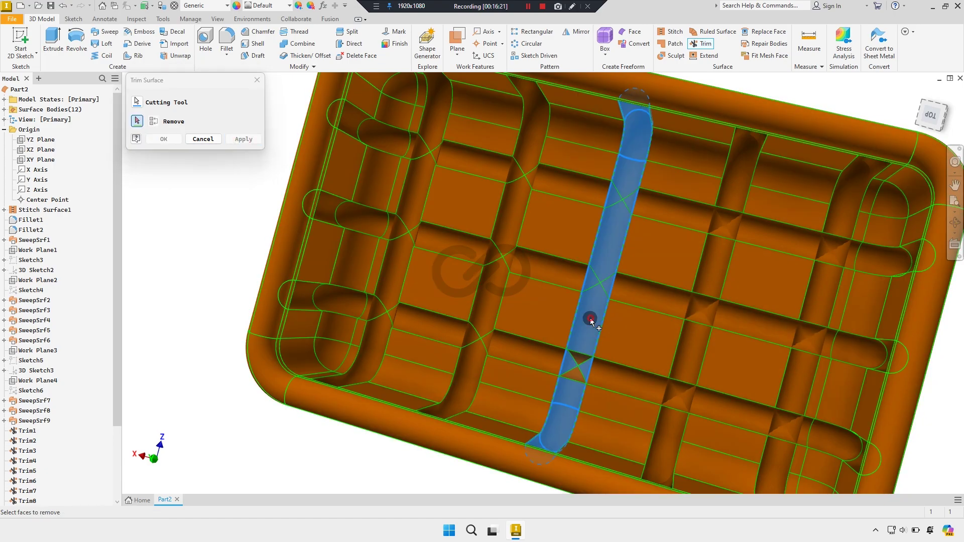
pyautogui.click(577, 371)
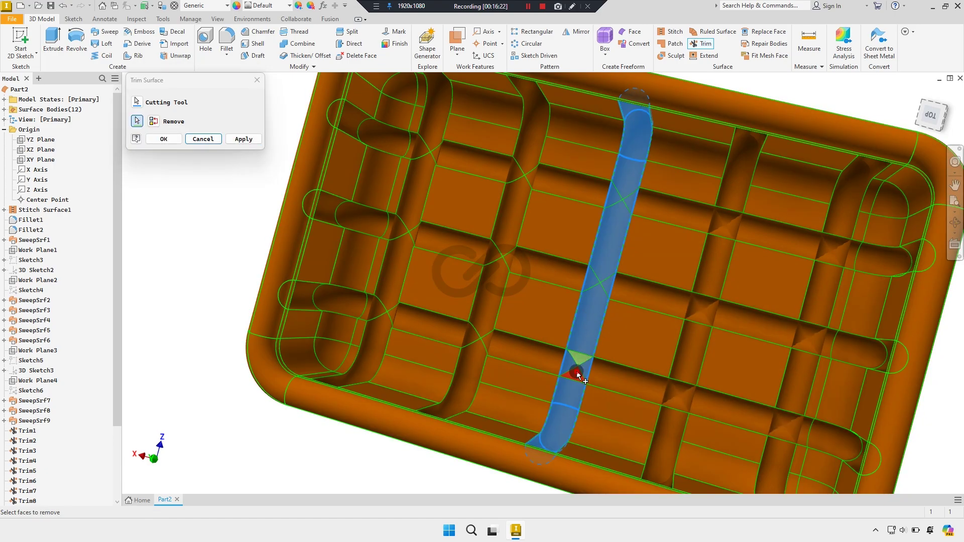
pyautogui.click(247, 139)
pyautogui.moveTo(533, 267)
pyautogui.keyDown('shift'); pyautogui.mouseDown(button='middle')
pyautogui.moveTo(540, 247)
pyautogui.moveTo(709, 214)
pyautogui.mouseUp(button='middle'); pyautogui.keyUp('shift')
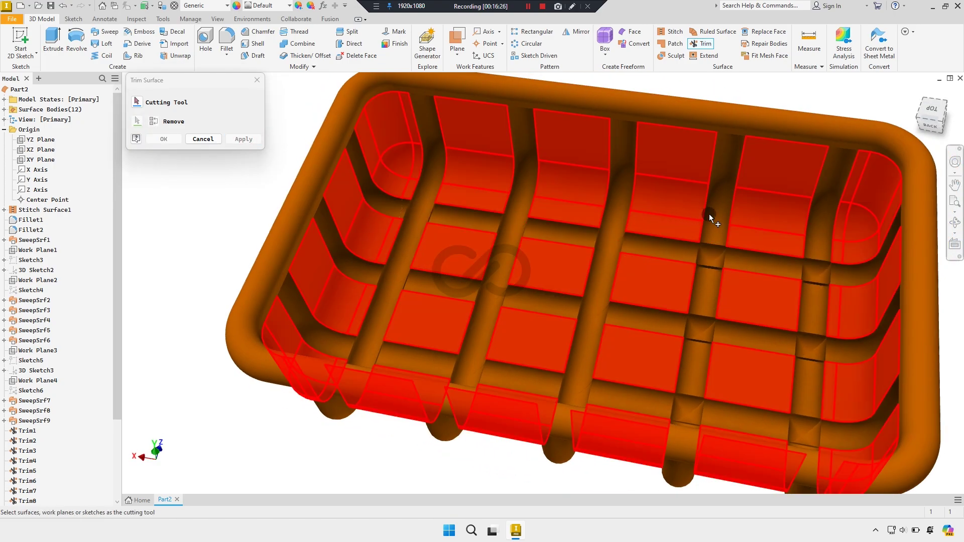
# Trim the hourglass crossing face and an overlapping face where the next vertical rib tube cuts
pyautogui.click(709, 213)
pyautogui.click(710, 267)
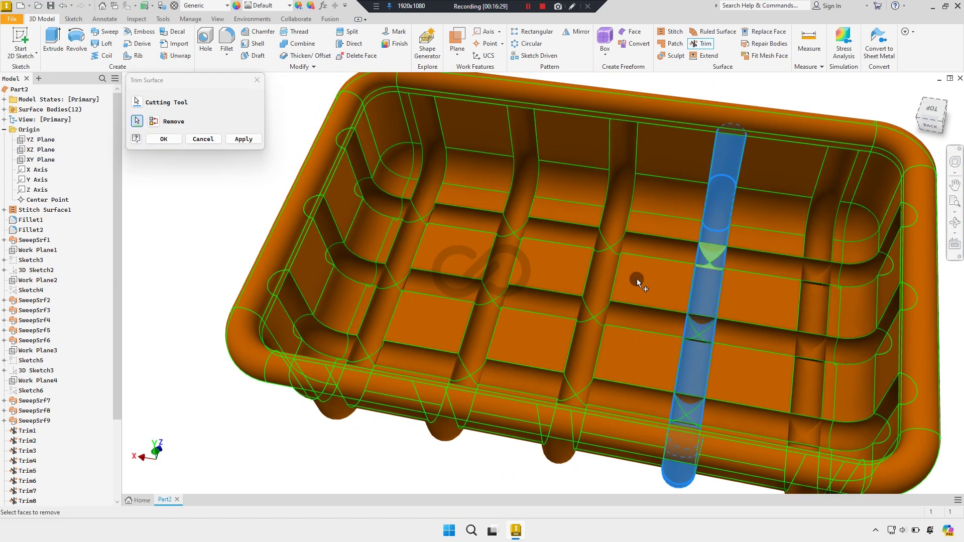
pyautogui.click(243, 140)
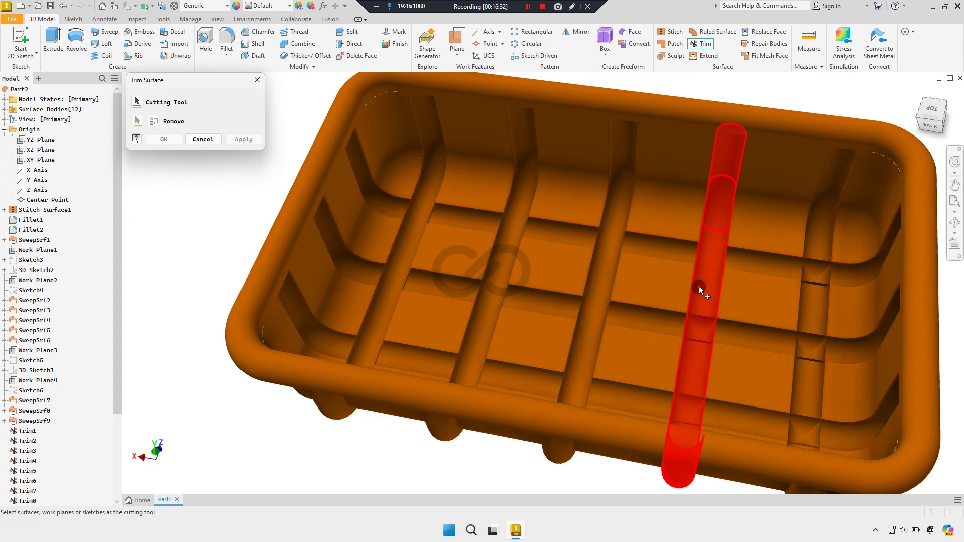
pyautogui.click(698, 286)
pyautogui.click(705, 327)
pyautogui.moveTo(689, 345)
pyautogui.keyDown('shift'); pyautogui.mouseDown(button='middle')
pyautogui.moveTo(677, 373)
pyautogui.moveTo(709, 328)
pyautogui.mouseUp(button='middle'); pyautogui.keyUp('shift')
pyautogui.click(243, 139)
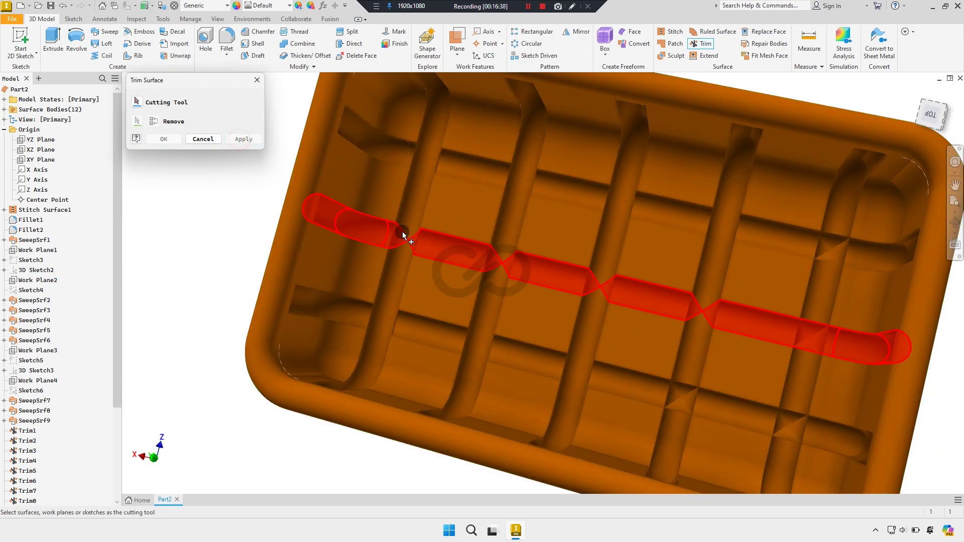
# Trim away the overlap face at the base of the rib tube
pyautogui.click(697, 342)
pyautogui.moveTo(628, 331)
pyautogui.keyDown('shift'); pyautogui.mouseDown(button='middle')
pyautogui.moveTo(592, 323)
pyautogui.moveTo(605, 338)
pyautogui.mouseUp(button='middle'); pyautogui.keyUp('shift')
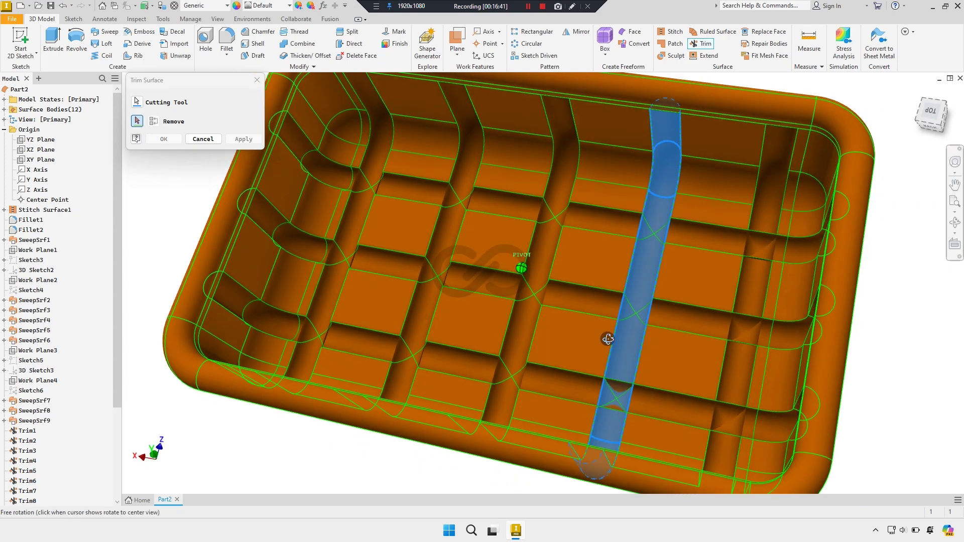
pyautogui.scroll(5, 605, 338)
pyautogui.click(613, 391)
pyautogui.keyDown('shift'); pyautogui.moveTo(610, 390); pyautogui.dragTo(617, 398, button='middle'); pyautogui.keyUp('shift')
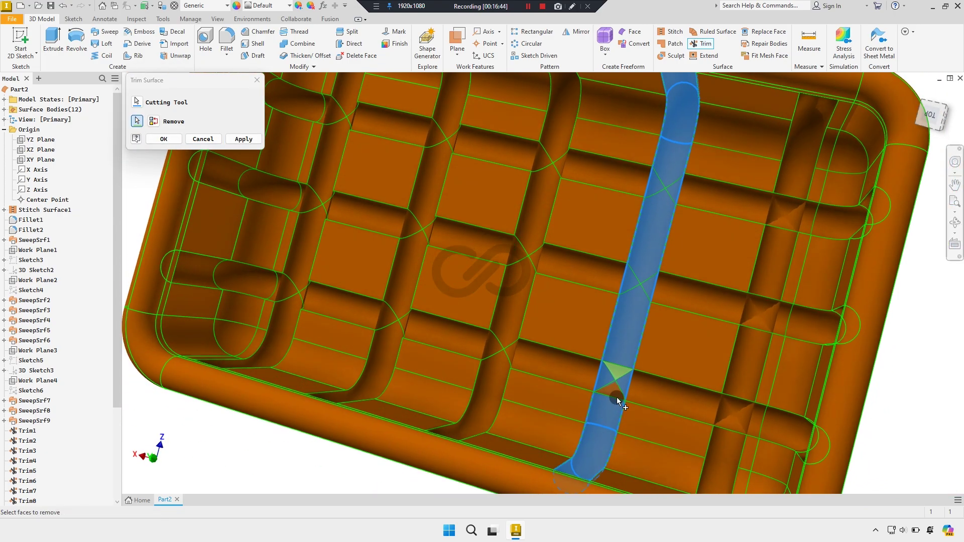
pyautogui.click(253, 145)
pyautogui.scroll(-5, 523, 249)
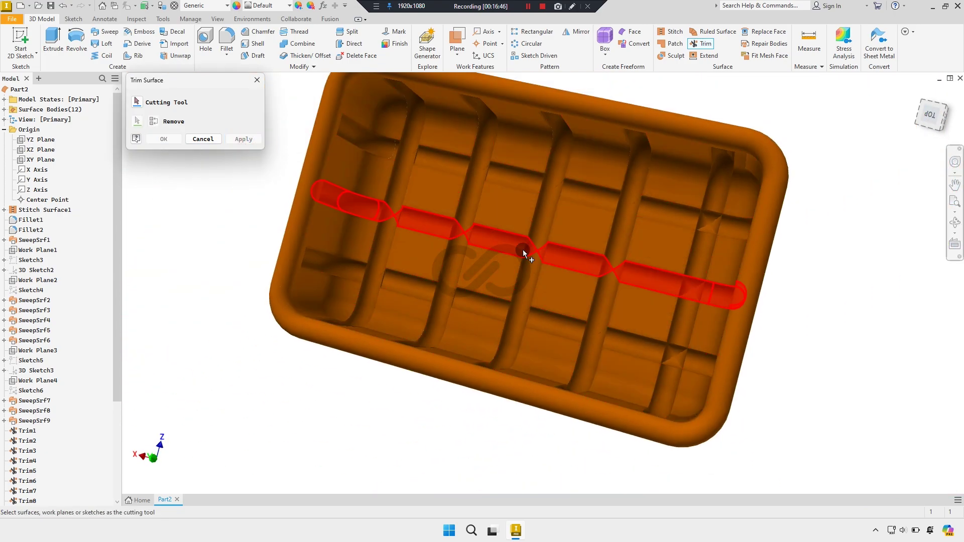
pyautogui.moveTo(523, 249)
pyautogui.keyDown('shift'); pyautogui.mouseDown(button='middle')
pyautogui.moveTo(478, 252)
pyautogui.moveTo(507, 261)
pyautogui.mouseUp(button='middle'); pyautogui.keyUp('shift')
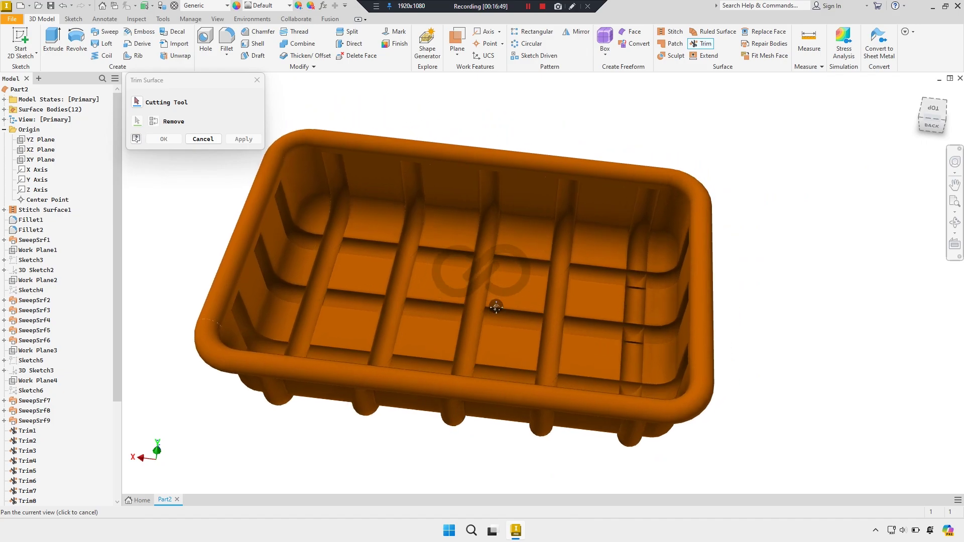
# Cut with the right cross rib to remove its triangular overlap faces
pyautogui.click(634, 248)
pyautogui.scroll(3, 635, 281)
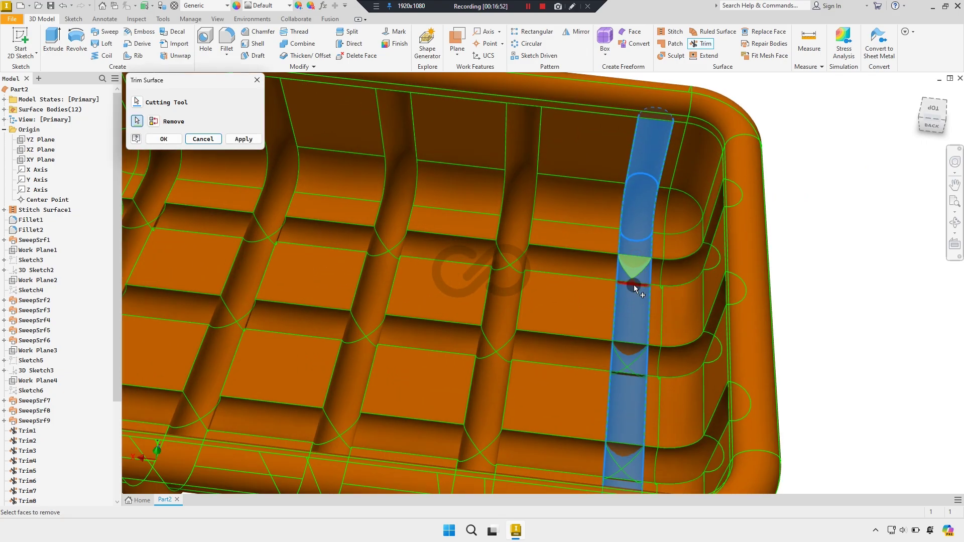
pyautogui.moveTo(635, 287)
pyautogui.keyDown('shift'); pyautogui.mouseDown(button='middle')
pyautogui.moveTo(624, 322)
pyautogui.moveTo(648, 217)
pyautogui.mouseUp(button='middle'); pyautogui.keyUp('shift')
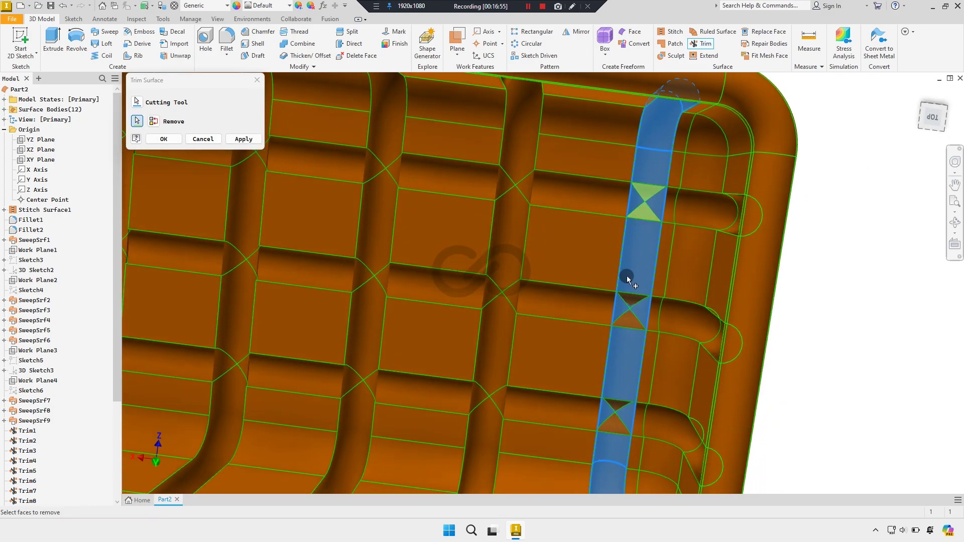
pyautogui.click(251, 139)
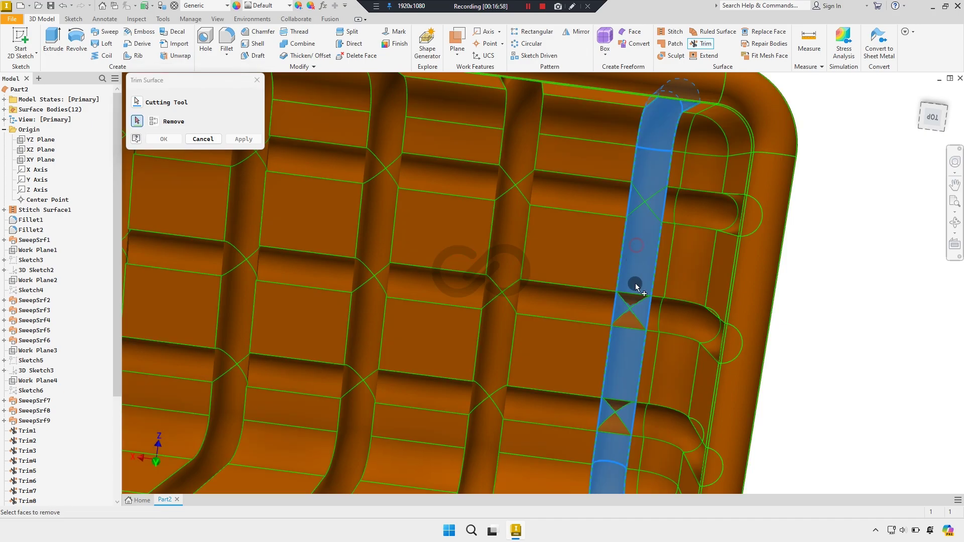
pyautogui.click(632, 299)
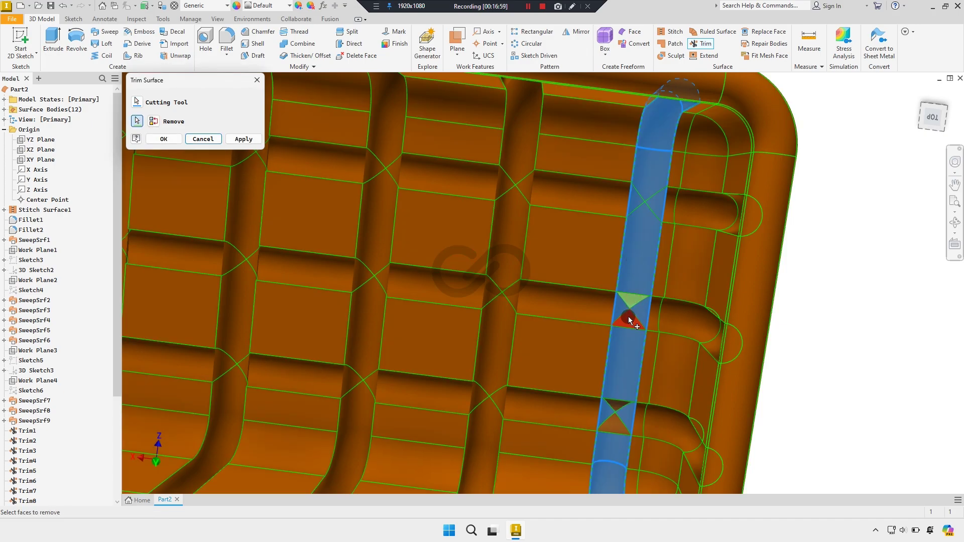
pyautogui.click(243, 139)
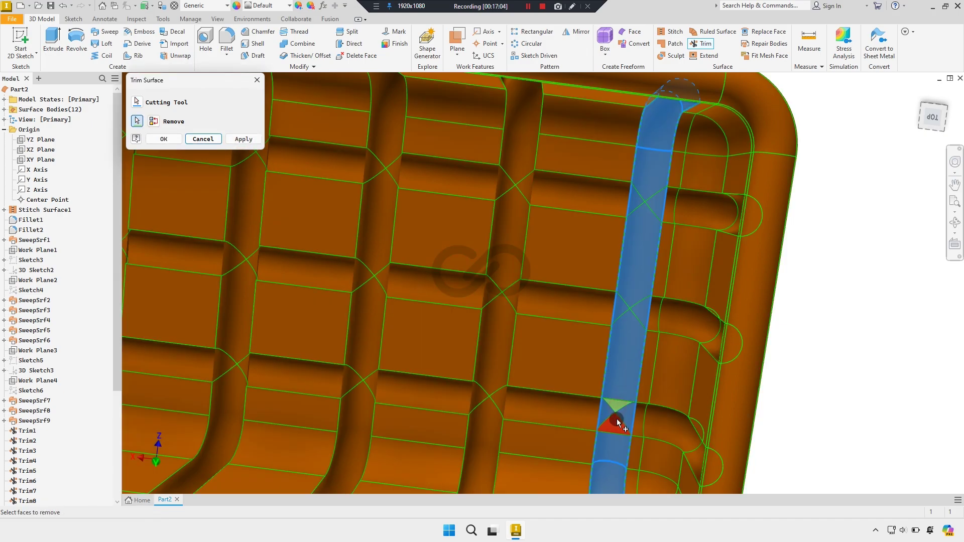
pyautogui.scroll(-3, 601, 426)
pyautogui.scroll(-3, 588, 400)
pyautogui.moveTo(602, 363)
pyautogui.keyDown('shift'); pyautogui.mouseDown(button='middle')
pyautogui.moveTo(607, 418)
pyautogui.moveTo(613, 367)
pyautogui.mouseUp(button='middle'); pyautogui.keyUp('shift')
pyautogui.scroll(2, 600, 369)
pyautogui.scroll(2, 602, 374)
pyautogui.scroll(1, 602, 380)
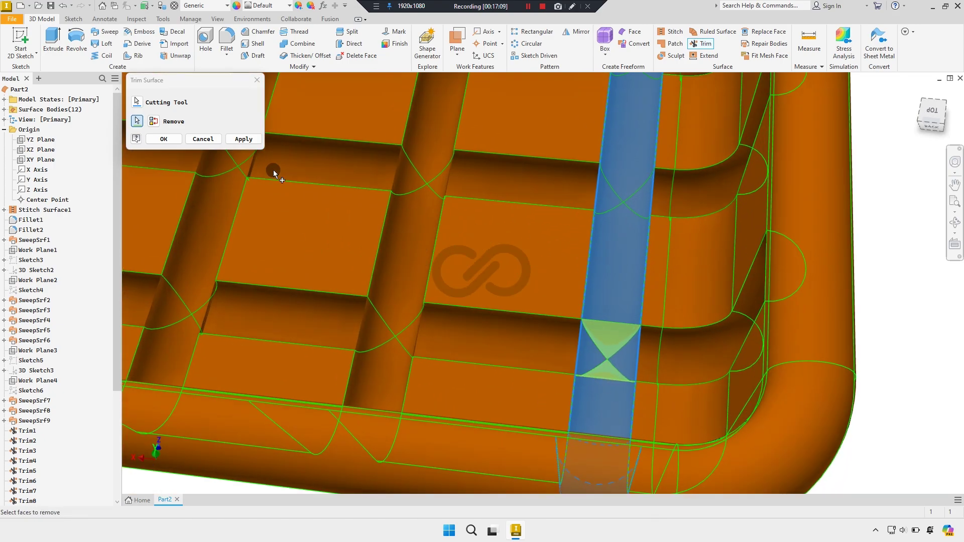
pyautogui.click(244, 139)
pyautogui.scroll(-3, 549, 284)
pyautogui.scroll(-3, 587, 304)
# Trim the small triangular faces at the first two crossings along the front lengthwise rib
pyautogui.scroll(-2, 436, 295)
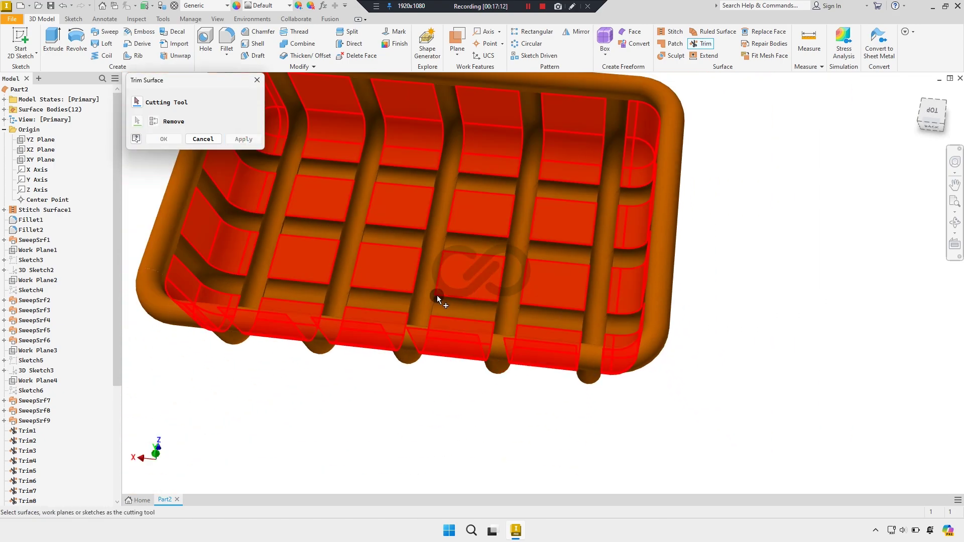
pyautogui.moveTo(437, 295); pyautogui.dragTo(465, 329, button='middle')
pyautogui.click(301, 322)
pyautogui.scroll(3, 306, 323)
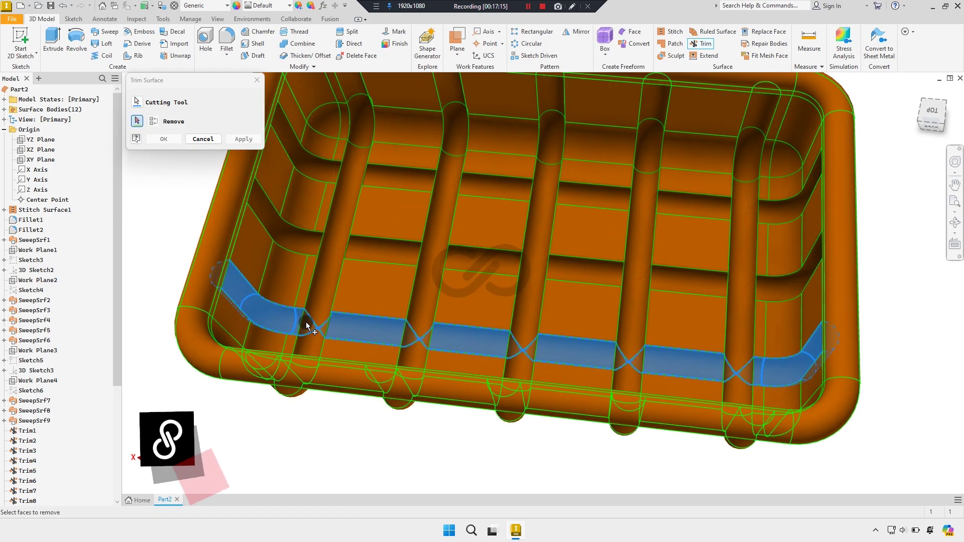
pyautogui.scroll(2, 311, 329)
pyautogui.scroll(2, 315, 326)
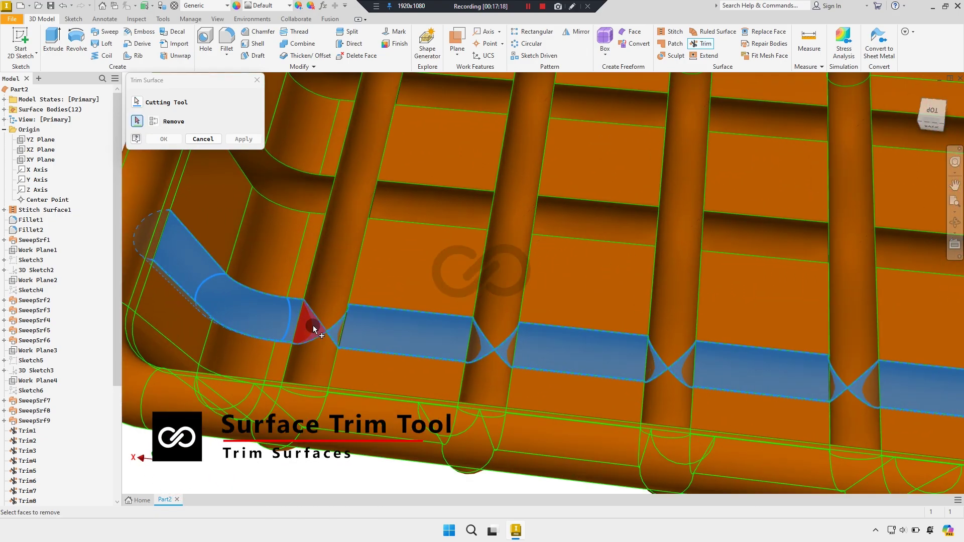
pyautogui.click(319, 327)
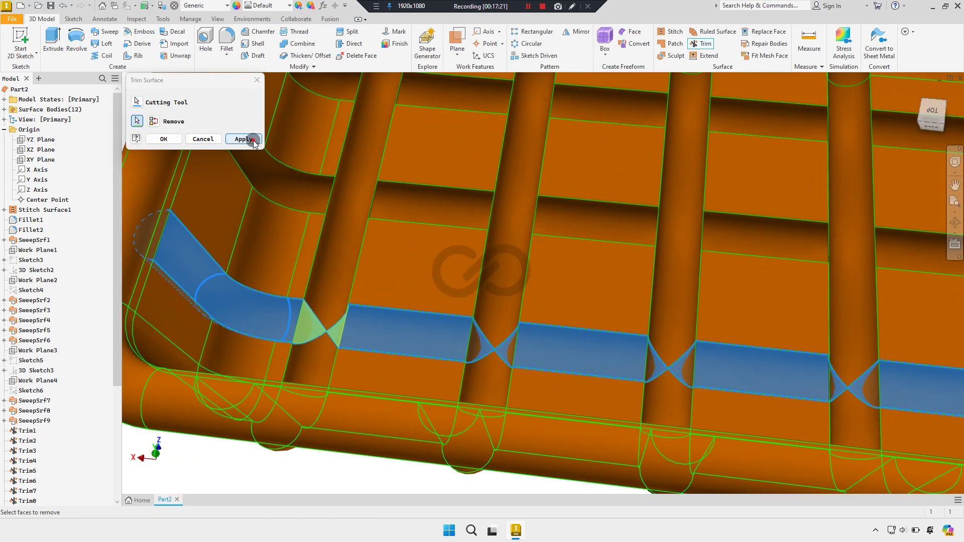
pyautogui.click(254, 142)
pyautogui.click(476, 344)
pyautogui.click(505, 351)
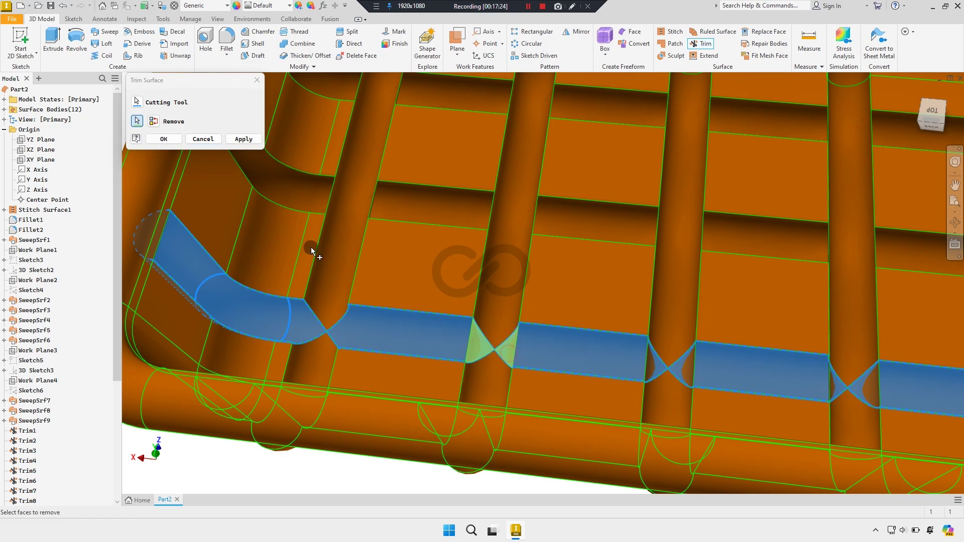
pyautogui.click(253, 140)
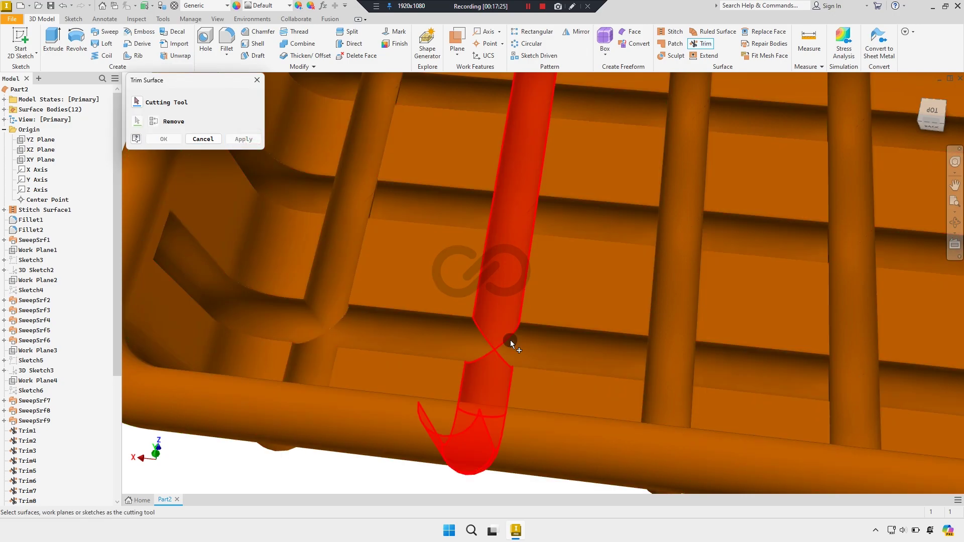
# Cut with the front rib sweep to remove two triangular overlap faces at the next crossing
pyautogui.click(558, 357)
pyautogui.scroll(-3, 560, 354)
pyautogui.click(634, 363)
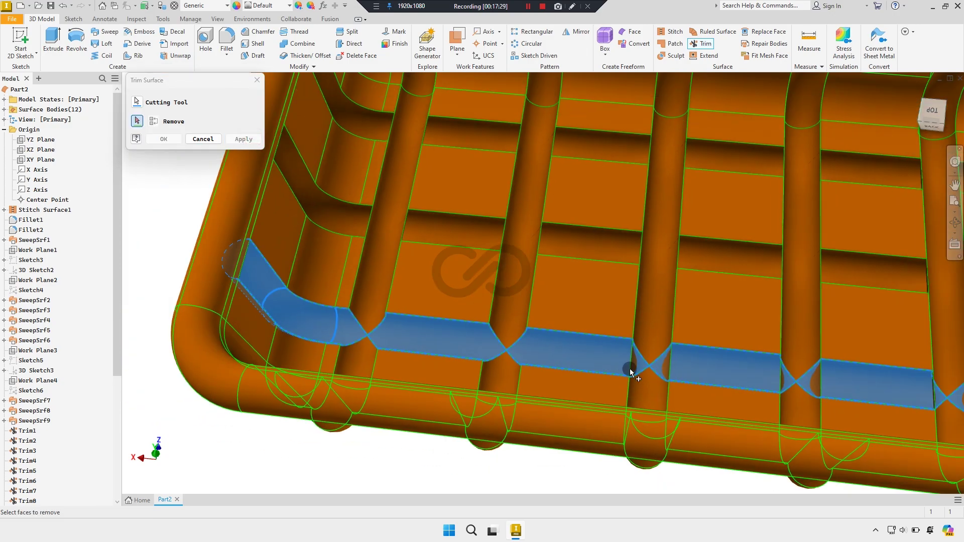
pyautogui.click(665, 367)
pyautogui.scroll(-4, 666, 367)
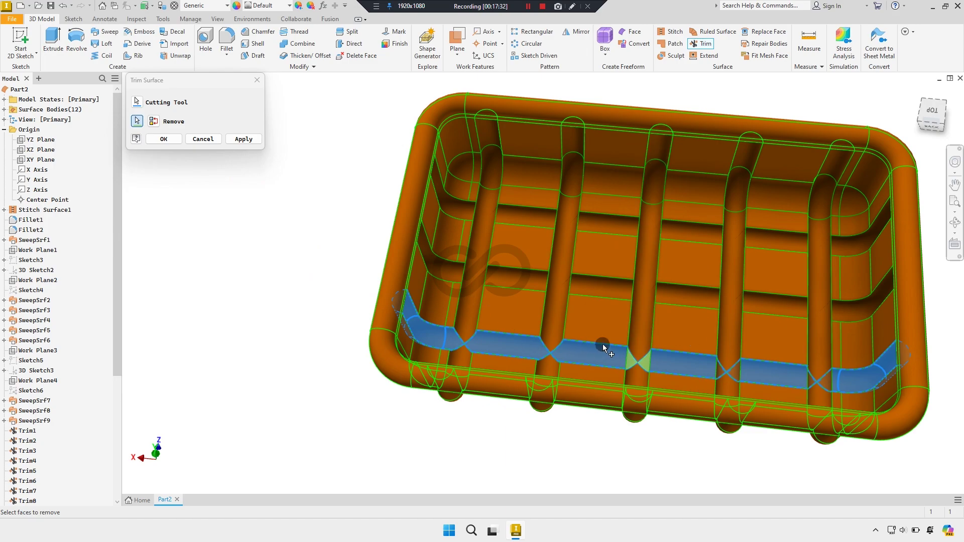
pyautogui.scroll(-2, 603, 344)
pyautogui.scroll(-2, 541, 300)
pyautogui.keyDown('shift'); pyautogui.moveTo(541, 300); pyautogui.dragTo(541, 301, button='middle'); pyautogui.keyUp('shift')
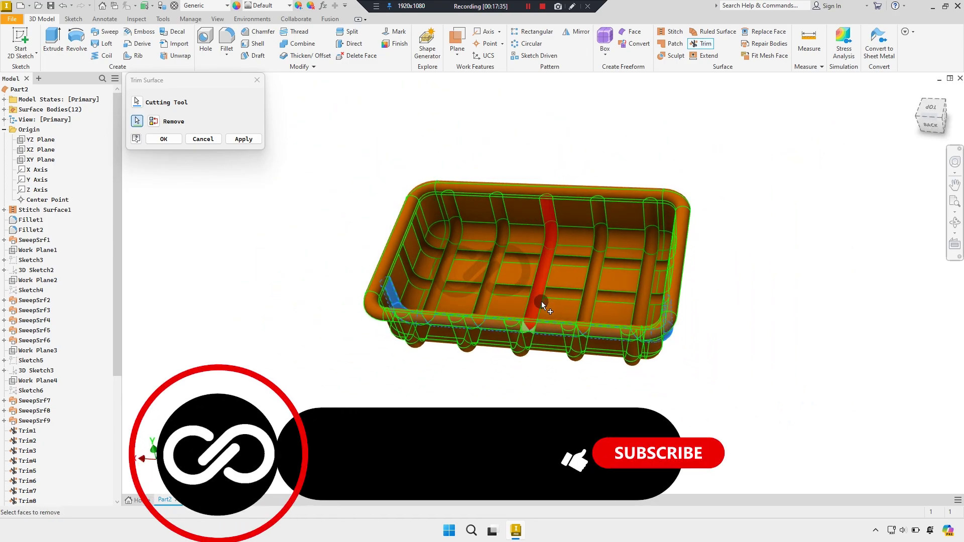
pyautogui.scroll(2, 545, 309)
pyautogui.scroll(2, 551, 331)
pyautogui.scroll(2, 553, 338)
pyautogui.click(243, 139)
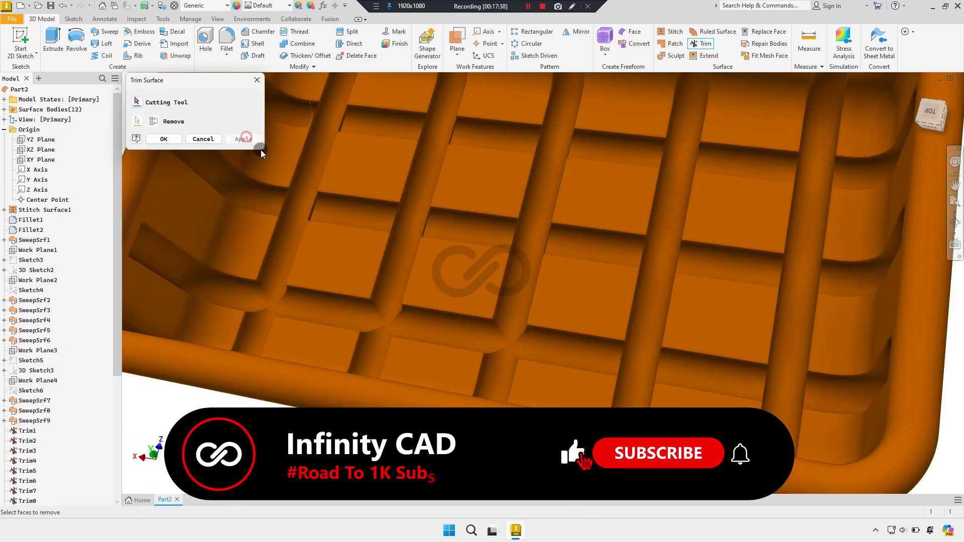
# Trim further small overlap faces off the front rib crossings
pyautogui.click(567, 354)
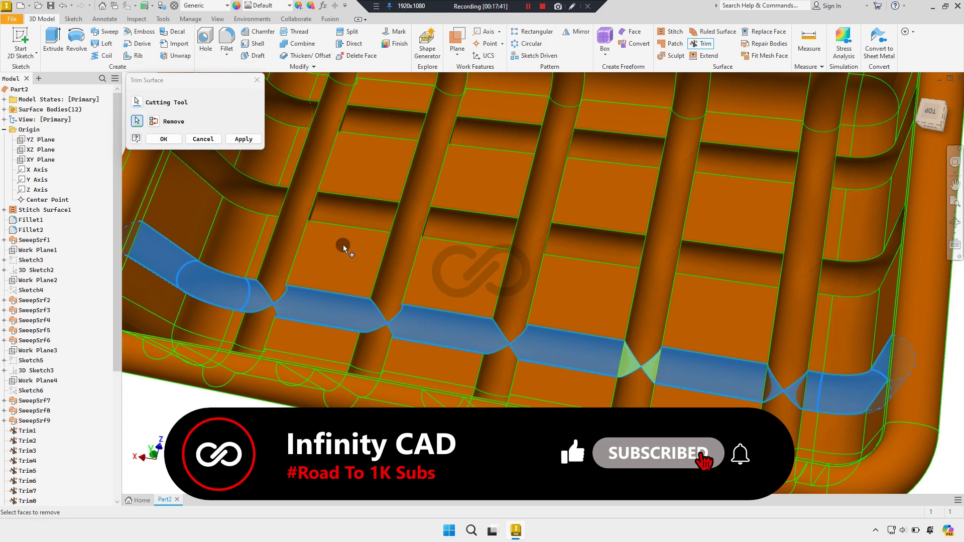
pyautogui.click(244, 139)
pyautogui.click(689, 372)
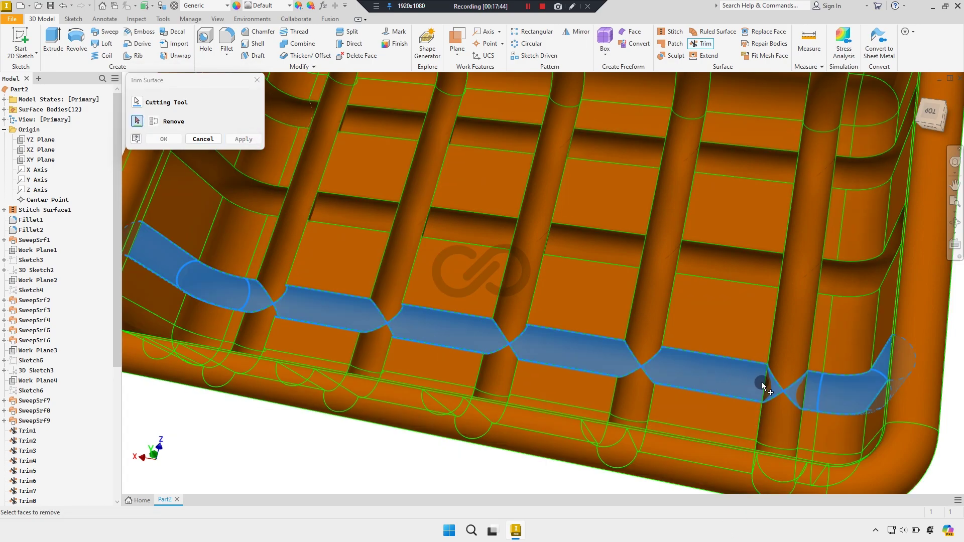
pyautogui.click(796, 392)
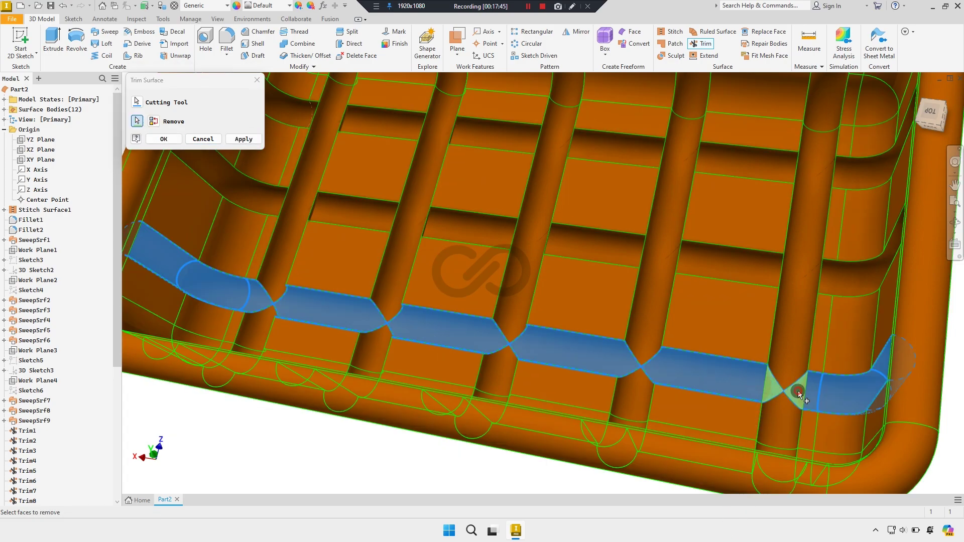
pyautogui.click(243, 139)
pyautogui.scroll(-5, 613, 291)
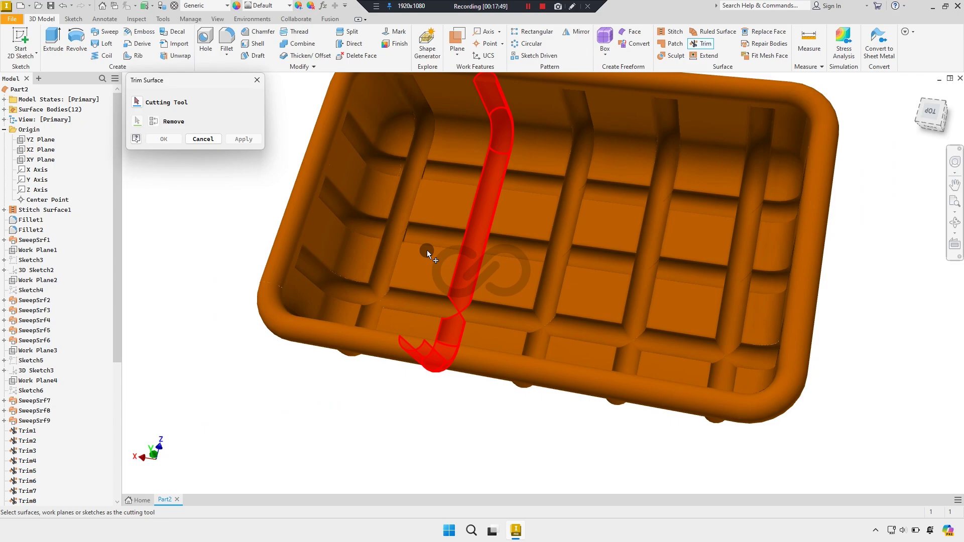
# Cut with the front rib sweep at three more successive crossings
pyautogui.click(369, 224)
pyautogui.scroll(1, 404, 238)
pyautogui.scroll(2, 361, 228)
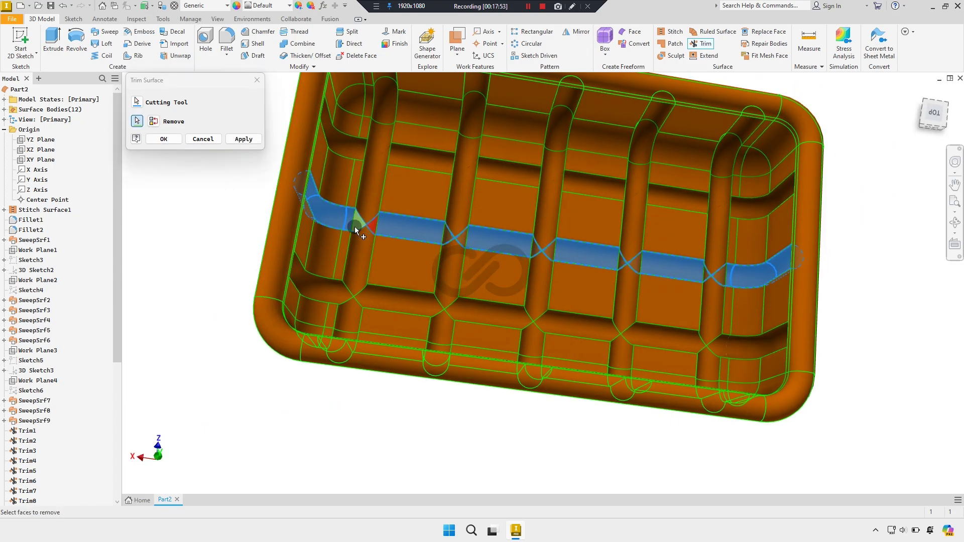
pyautogui.scroll(2, 379, 226)
pyautogui.click(252, 141)
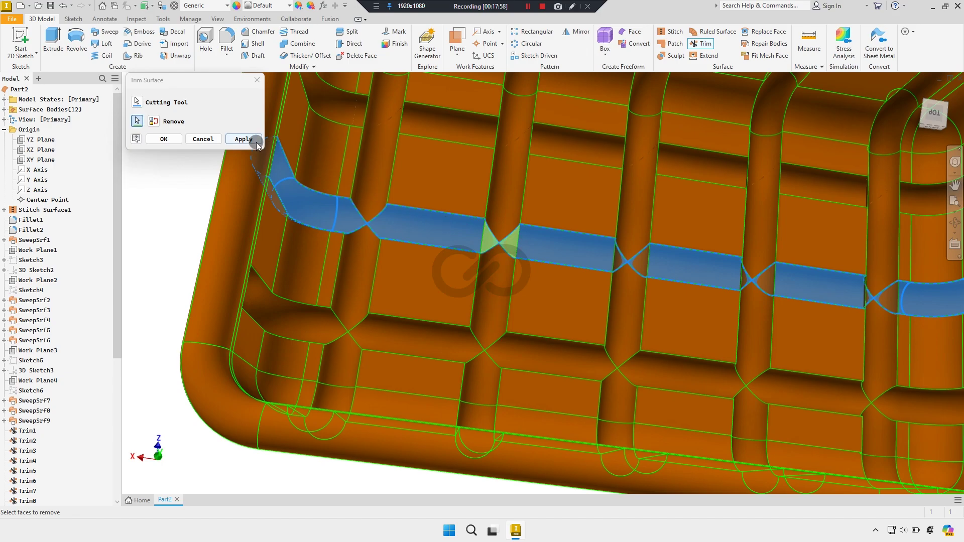
pyautogui.click(253, 140)
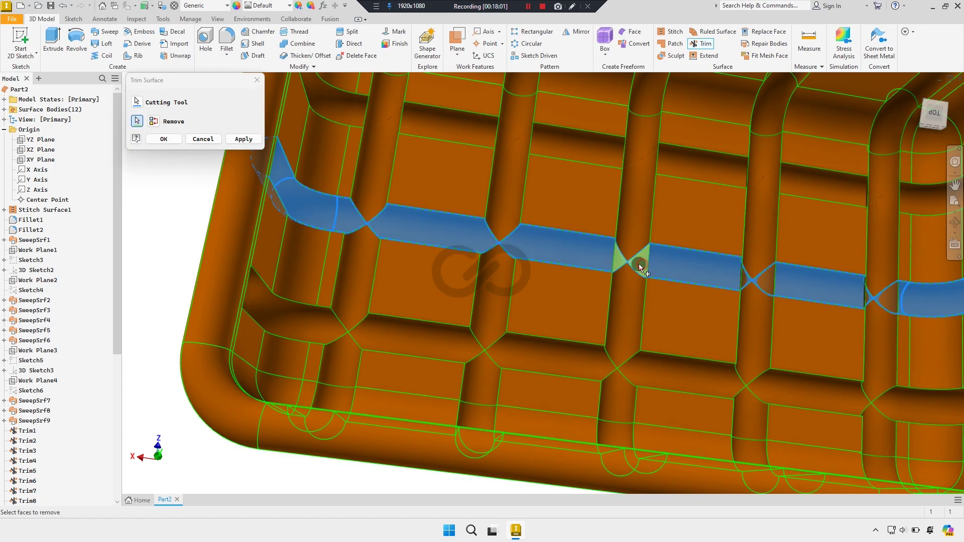
pyautogui.click(254, 141)
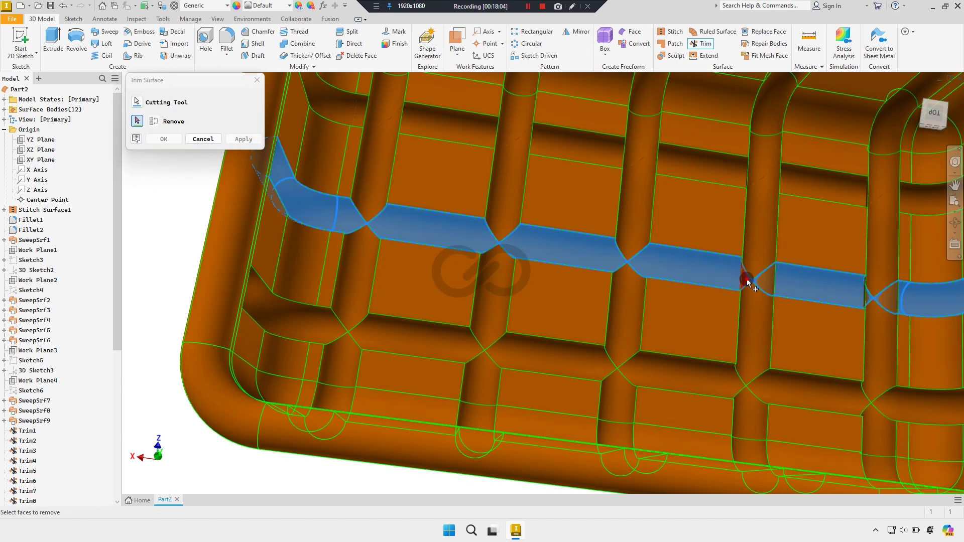
# Trim the marked faces and those cut by the next rib strip
pyautogui.click(253, 141)
pyautogui.scroll(-5, 559, 247)
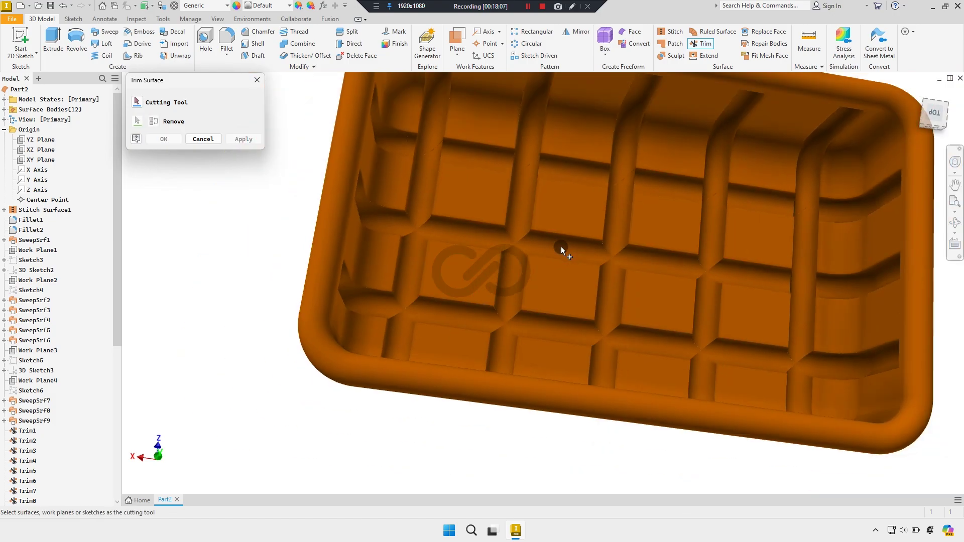
pyautogui.moveTo(643, 275); pyautogui.dragTo(592, 291, button='middle')
pyautogui.scroll(5, 592, 290)
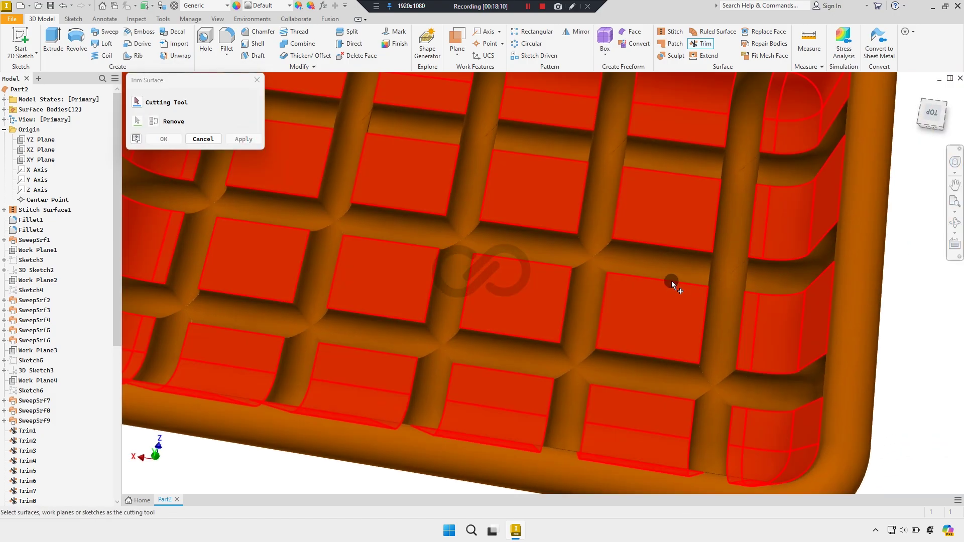
pyautogui.click(668, 270)
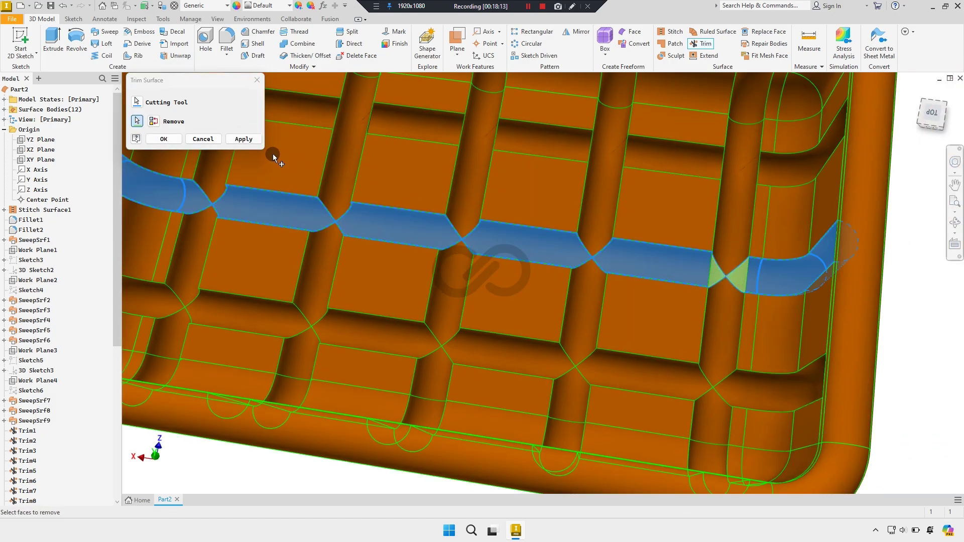
pyautogui.click(256, 139)
pyautogui.scroll(-5, 624, 241)
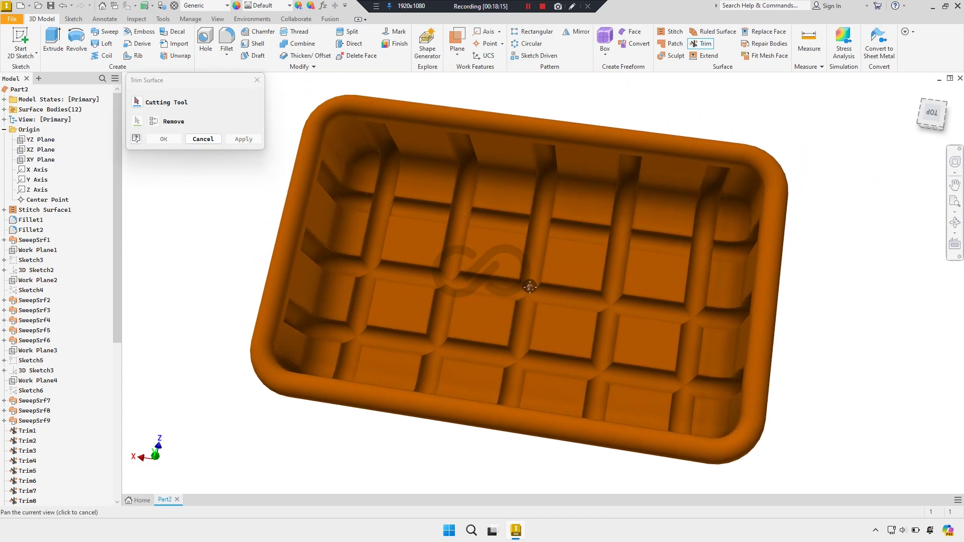
pyautogui.scroll(-2, 452, 216)
# Using a rib strip as cutting tool, remove three small wedge faces
pyautogui.click(407, 212)
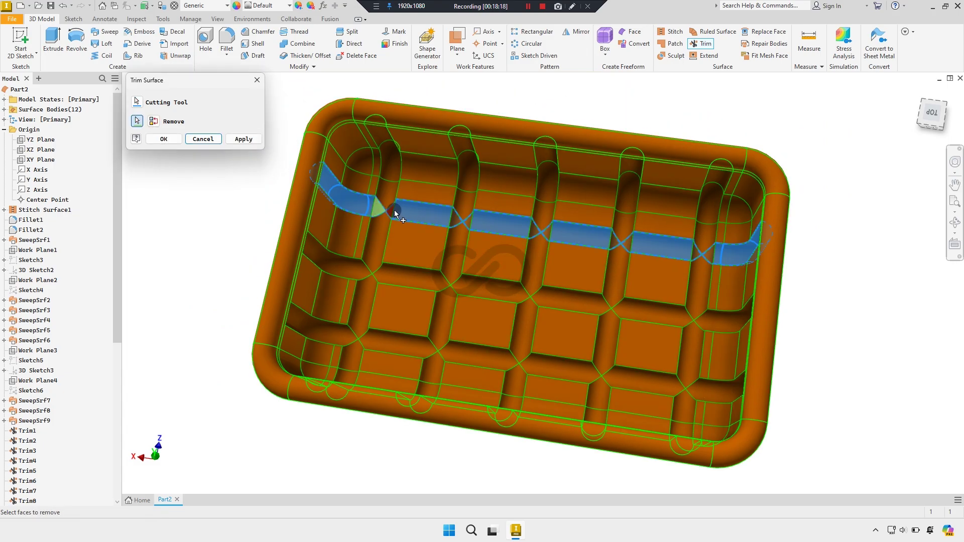
pyautogui.scroll(4, 382, 217)
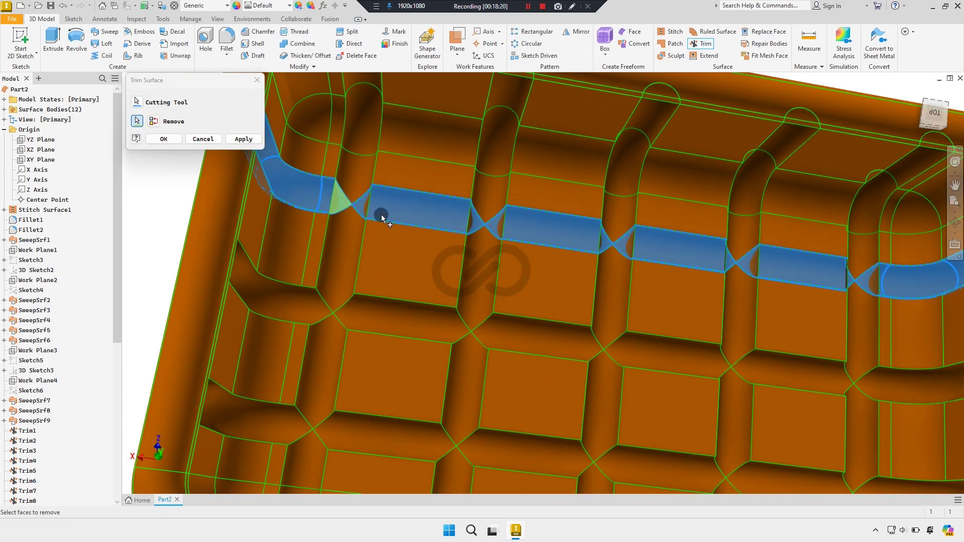
pyautogui.click(252, 143)
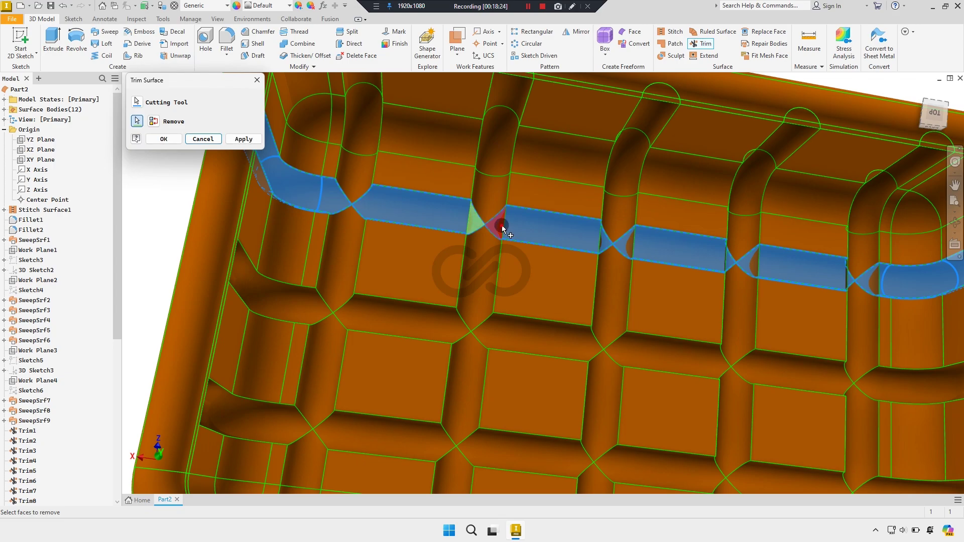
pyautogui.click(251, 143)
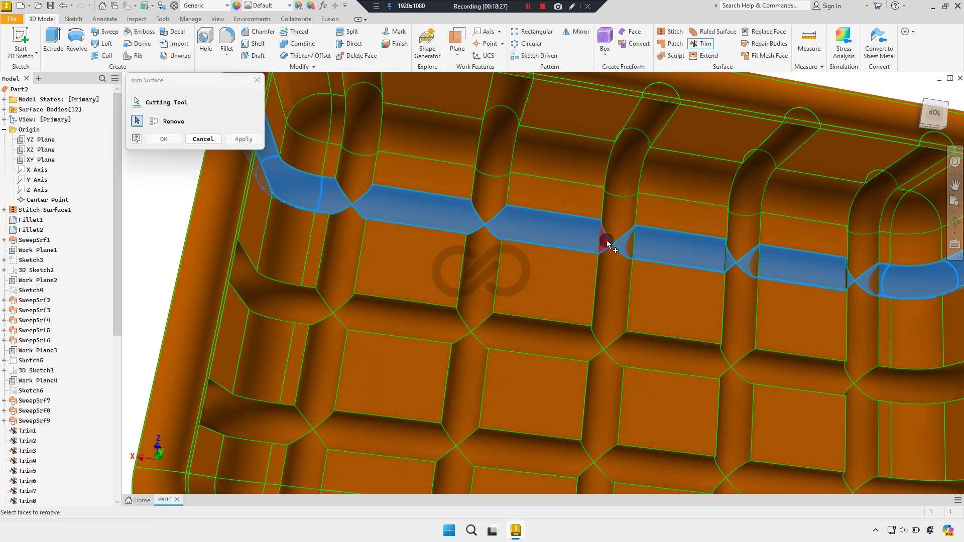
pyautogui.click(257, 142)
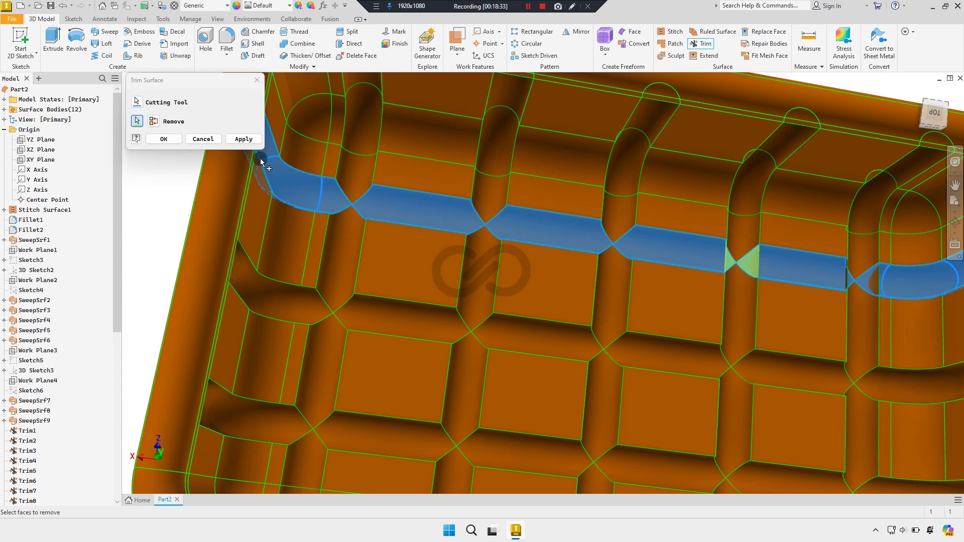
pyautogui.click(251, 140)
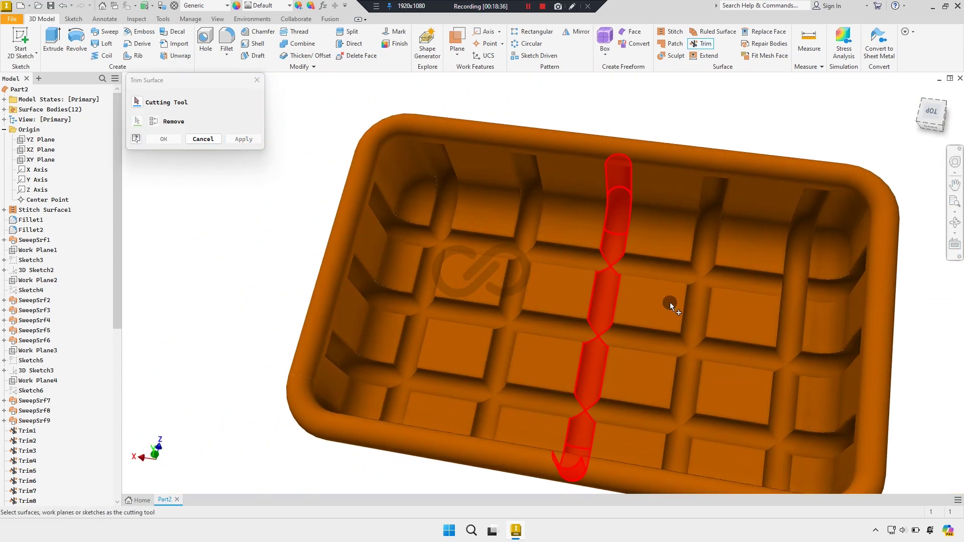
# Trim the wedge faces on the last rib strip and close the Trim Surface session
pyautogui.click(768, 284)
pyautogui.click(804, 291)
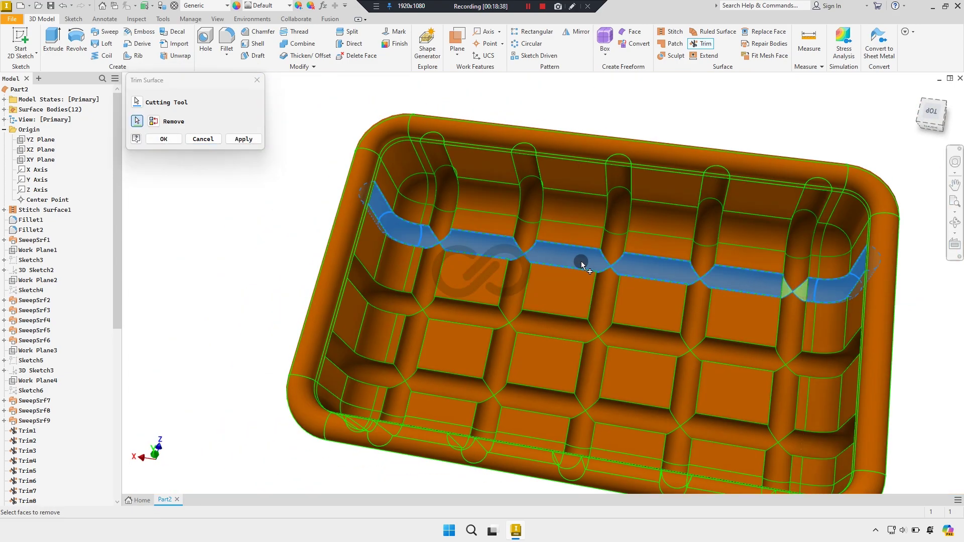
pyautogui.click(246, 139)
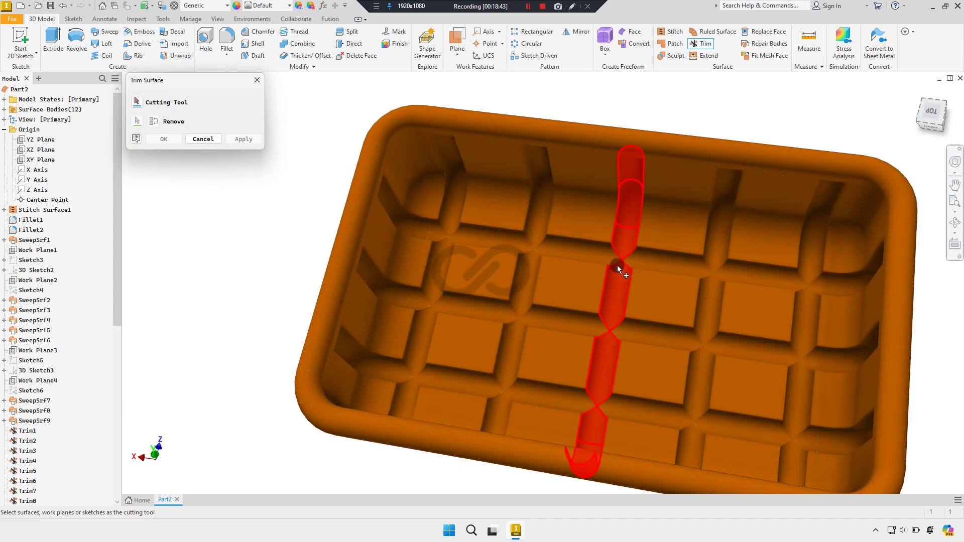
pyautogui.moveTo(618, 269)
pyautogui.keyDown('shift'); pyautogui.mouseDown(button='middle')
pyautogui.moveTo(612, 201)
pyautogui.moveTo(605, 243)
pyautogui.moveTo(613, 251)
pyautogui.mouseUp(button='middle'); pyautogui.keyUp('shift')
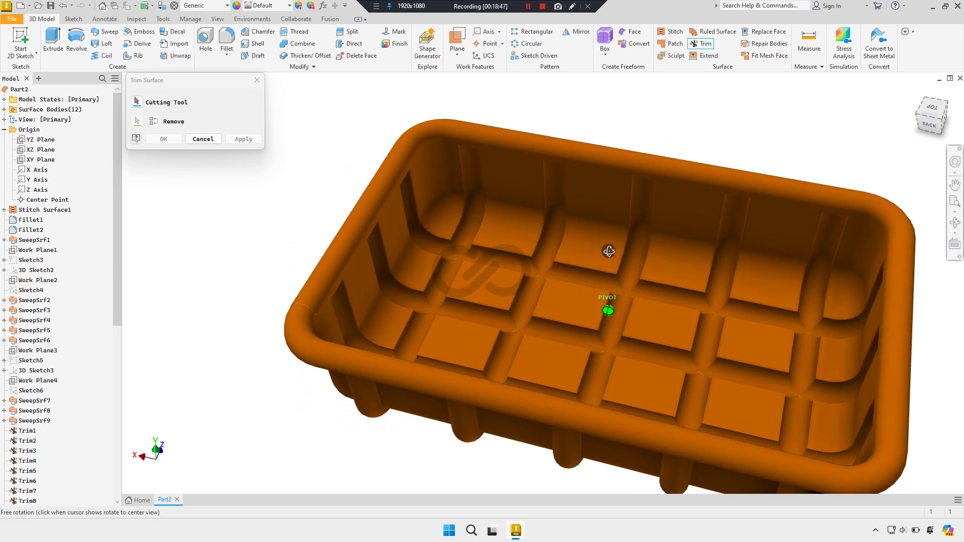
pyautogui.click(204, 138)
pyautogui.scroll(-3, 811, 226)
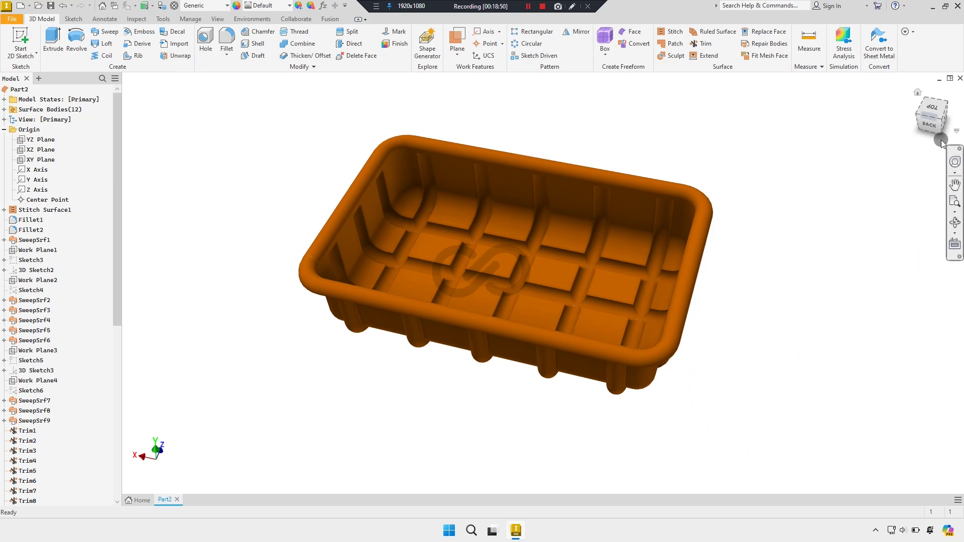
pyautogui.moveTo(942, 144)
pyautogui.keyDown('shift'); pyautogui.mouseDown(button='middle')
pyautogui.moveTo(393, 263)
pyautogui.moveTo(488, 284)
pyautogui.moveTo(807, 290)
pyautogui.mouseUp(button='middle'); pyautogui.keyUp('shift')
pyautogui.scroll(3, 658, 279)
pyautogui.scroll(2, 637, 278)
pyautogui.scroll(2, 633, 279)
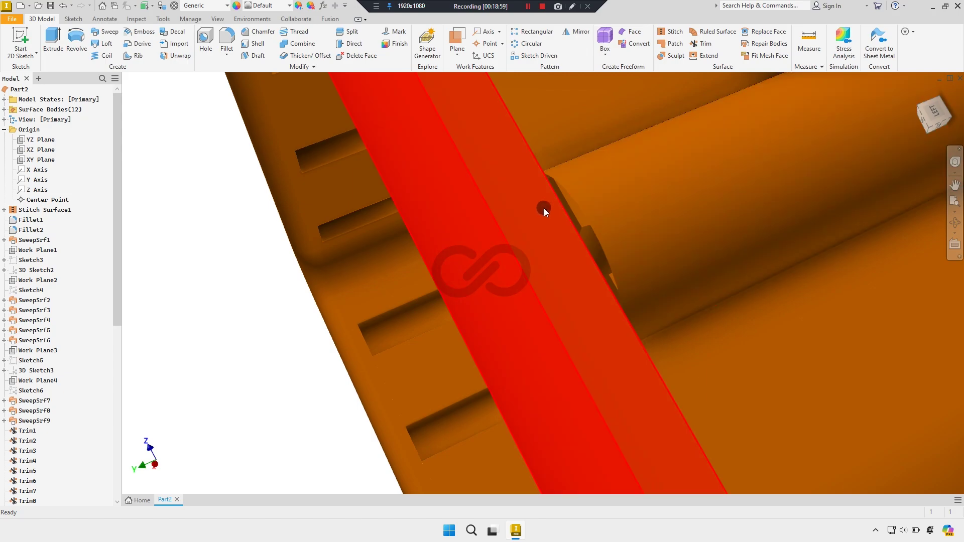
pyautogui.scroll(-5, 558, 221)
pyautogui.click(917, 96)
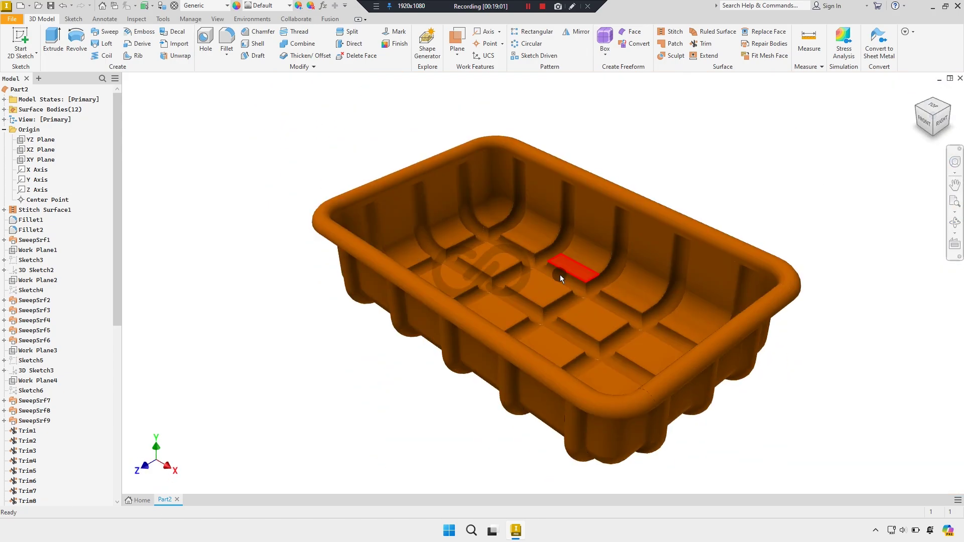
pyautogui.moveTo(559, 275)
pyautogui.keyDown('shift'); pyautogui.mouseDown(button='middle')
pyautogui.moveTo(598, 243)
pyautogui.moveTo(598, 265)
pyautogui.moveTo(588, 281)
pyautogui.moveTo(600, 230)
pyautogui.moveTo(585, 215)
pyautogui.mouseUp(button='middle'); pyautogui.keyUp('shift')
pyautogui.scroll(3, 586, 215)
pyautogui.scroll(3, 495, 179)
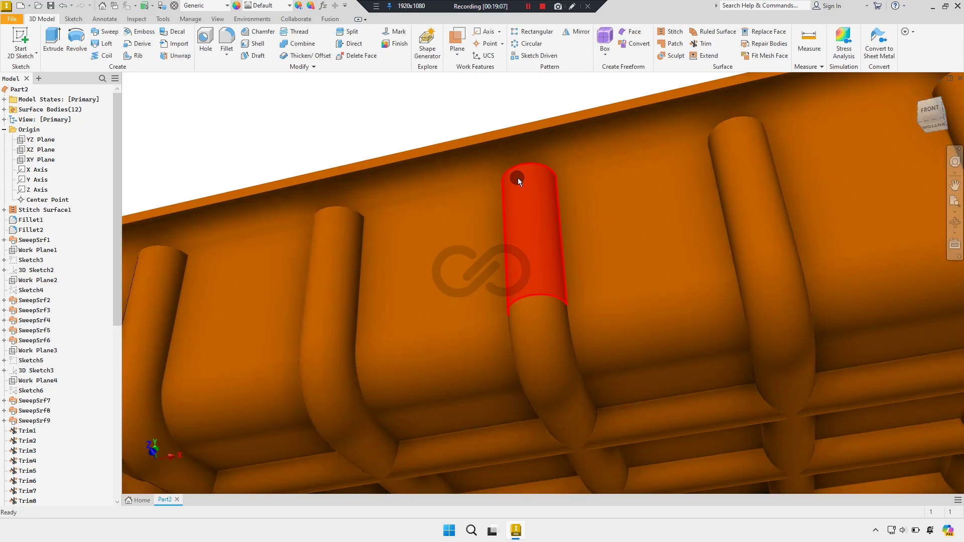
pyautogui.press('F6')
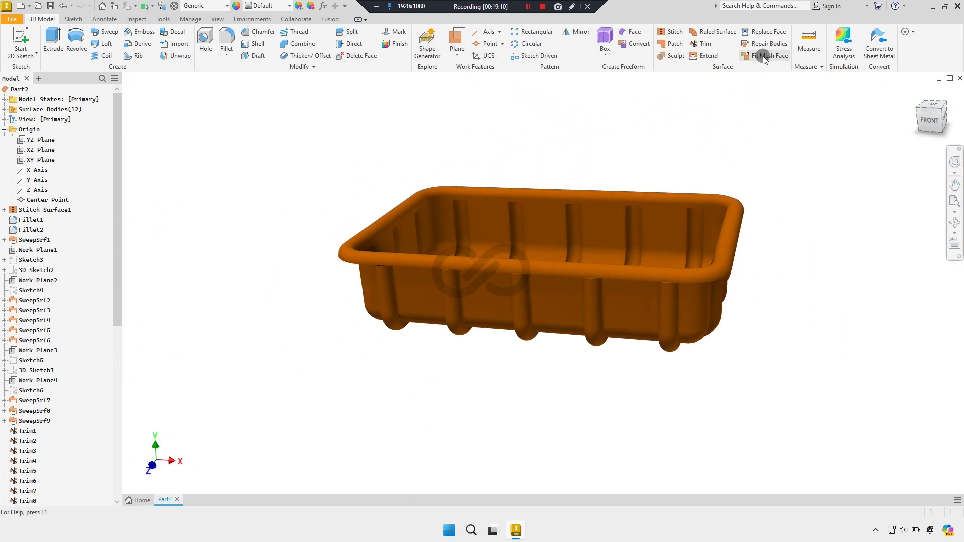
pyautogui.click(814, 44)
pyautogui.keyDown('shift'); pyautogui.moveTo(548, 249); pyautogui.dragTo(524, 278, button='middle'); pyautogui.keyUp('shift')
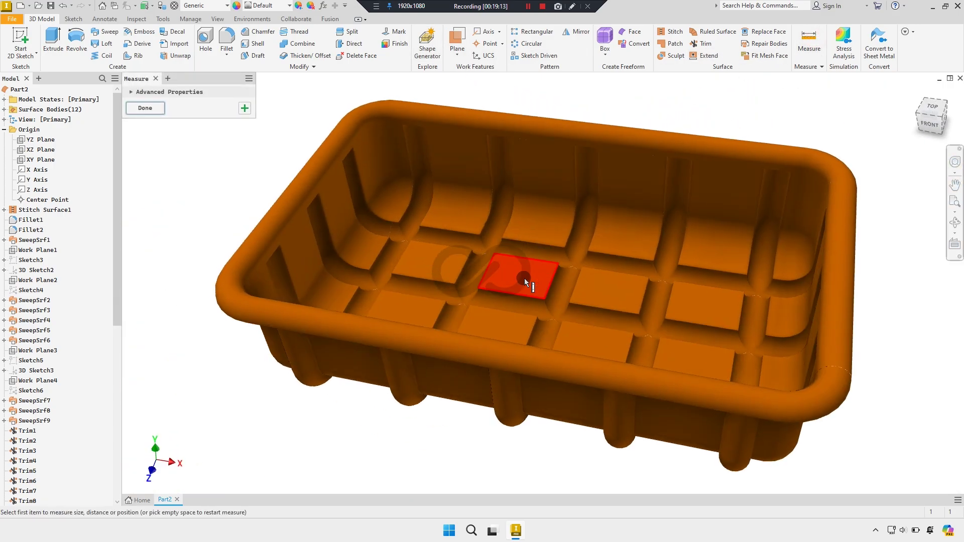
pyautogui.click(513, 278)
pyautogui.keyDown('shift'); pyautogui.moveTo(430, 311); pyautogui.dragTo(439, 295, button='middle'); pyautogui.keyUp('shift')
pyautogui.scroll(3, 438, 295)
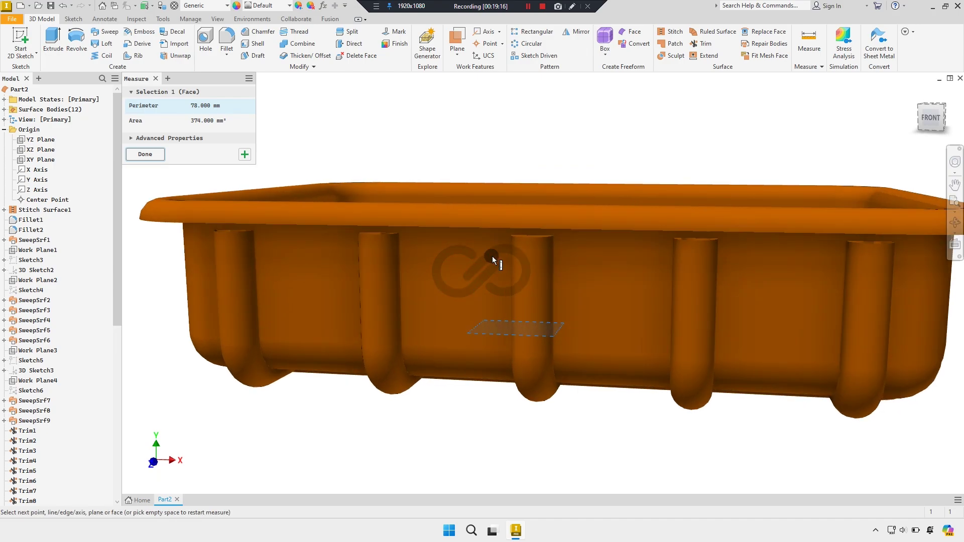
pyautogui.scroll(3, 492, 260)
pyautogui.click(553, 224)
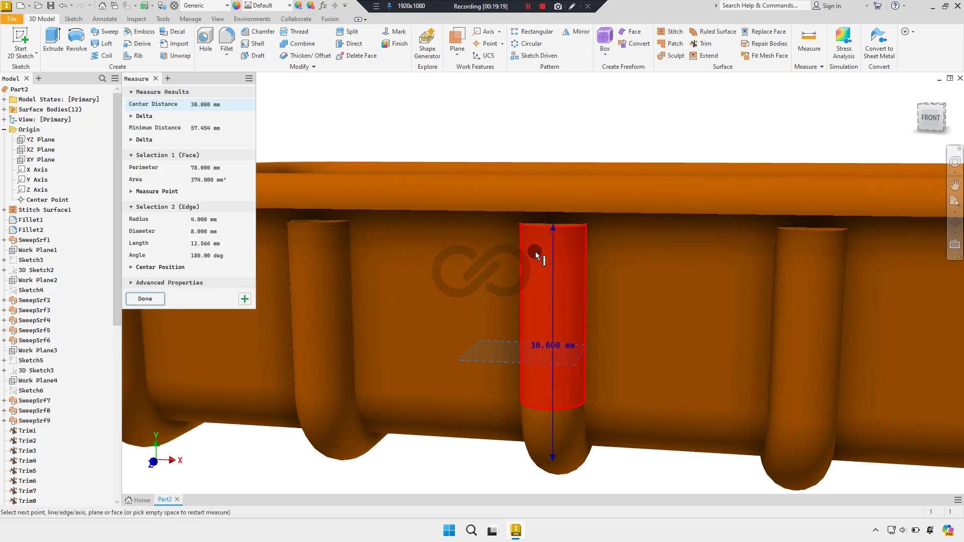
pyautogui.click(151, 299)
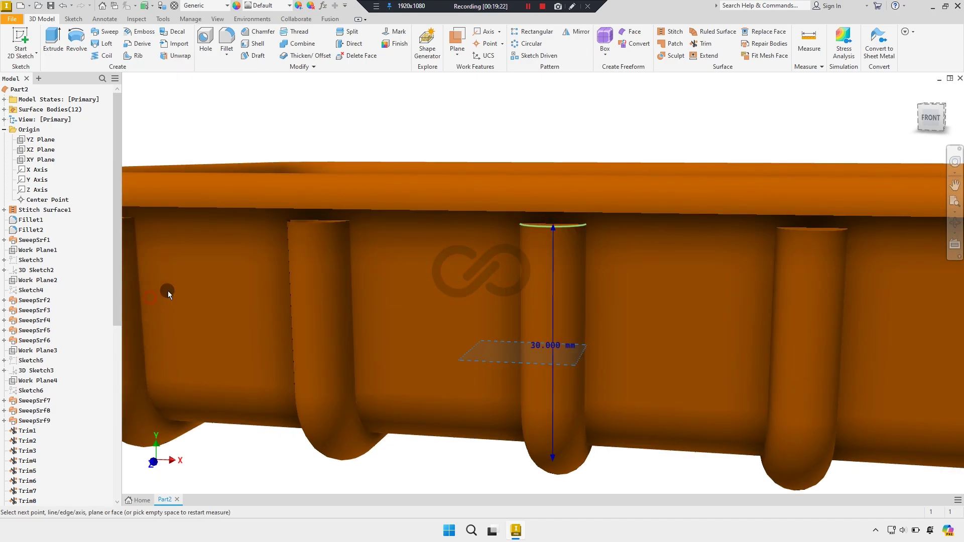
pyautogui.scroll(-5, 399, 201)
pyautogui.moveTo(399, 202)
pyautogui.keyDown('shift'); pyautogui.mouseDown(button='middle')
pyautogui.moveTo(413, 237)
pyautogui.moveTo(490, 116)
pyautogui.mouseUp(button='middle'); pyautogui.keyUp('shift')
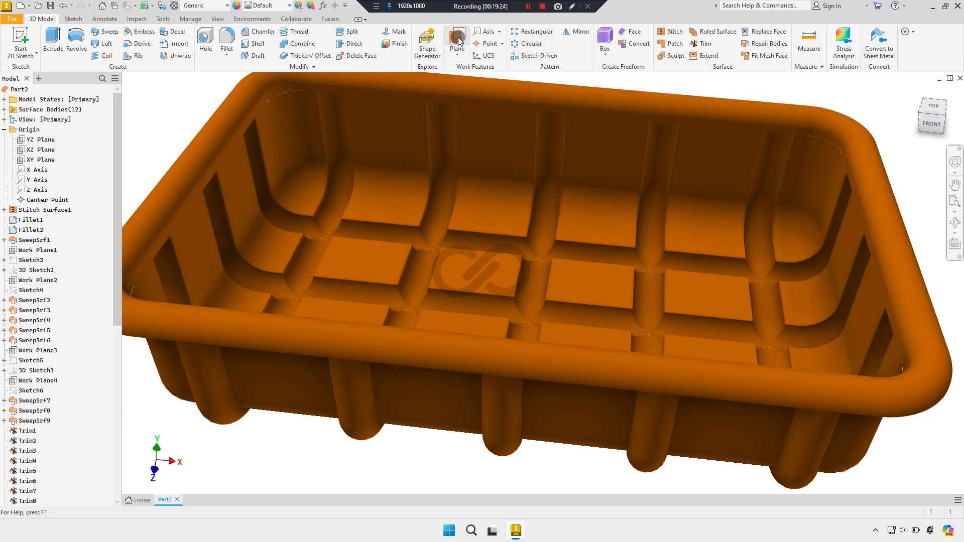
# Create a work plane offset 30 mm above a floor face of the tray
pyautogui.press(']')
pyautogui.click(475, 271)
pyautogui.click(478, 225)
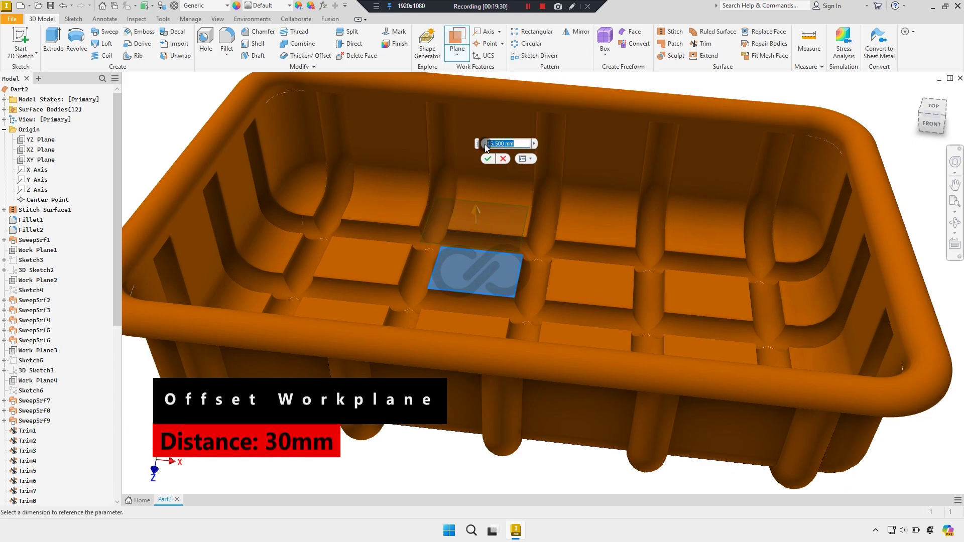
pyautogui.write('30')
pyautogui.press('Return')
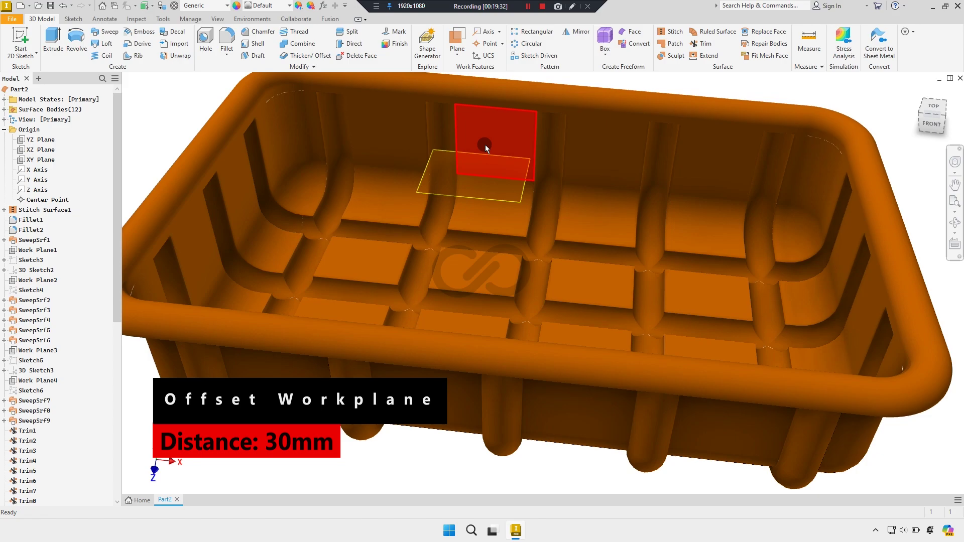
# Start a new sketch on the offset plane with the graphics sliced
pyautogui.click(531, 172)
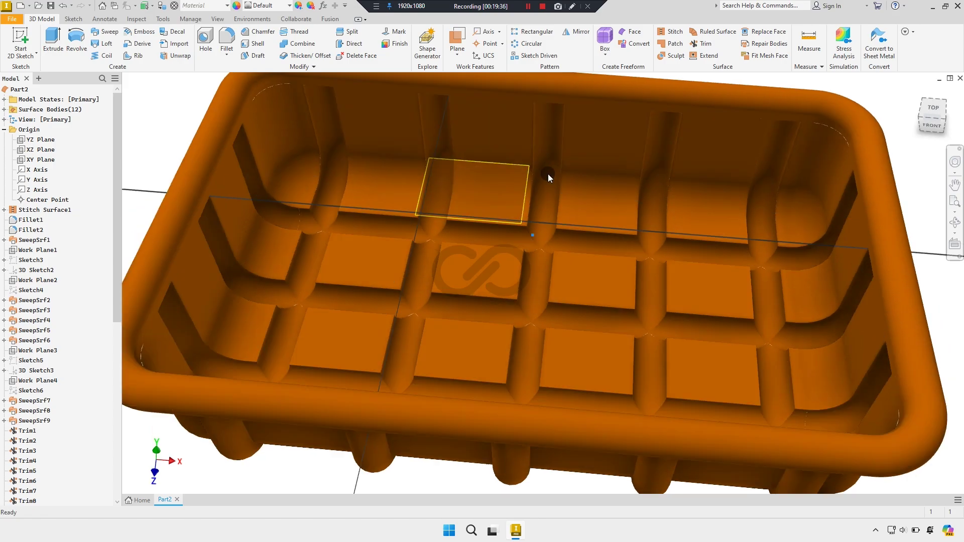
pyautogui.press('s')
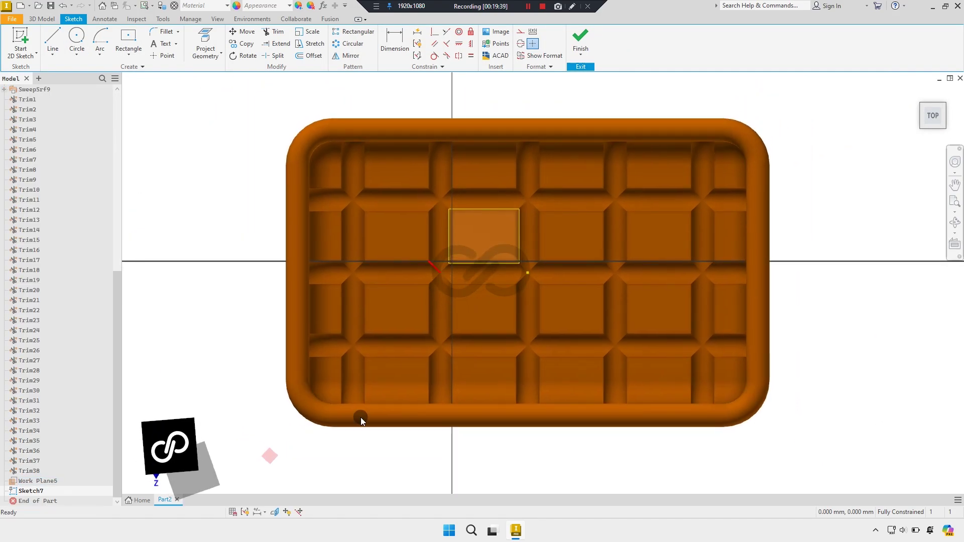
pyautogui.press('F7')
pyautogui.moveTo(496, 436); pyautogui.dragTo(491, 432, button='middle')
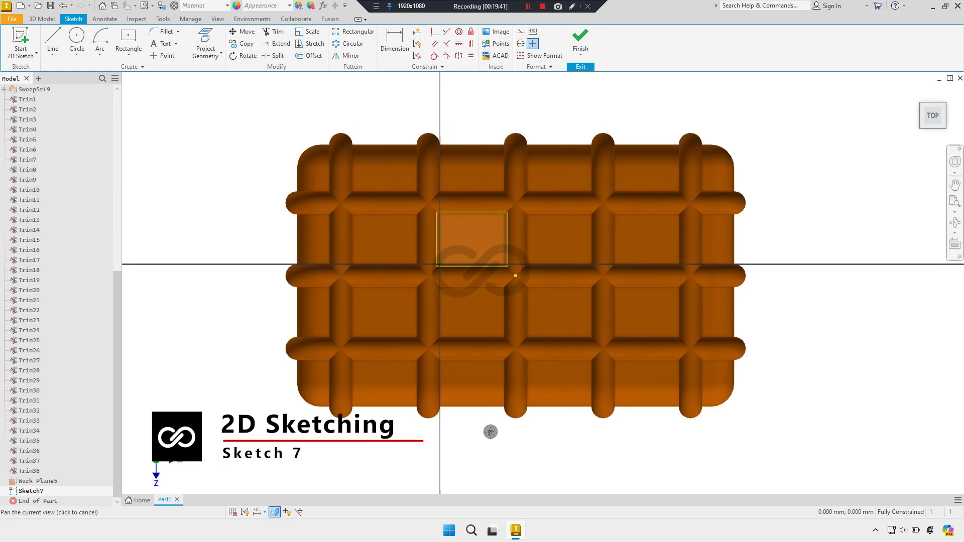
# Project the rib-end edges around the tray perimeter into Sketch7
pyautogui.click(206, 35)
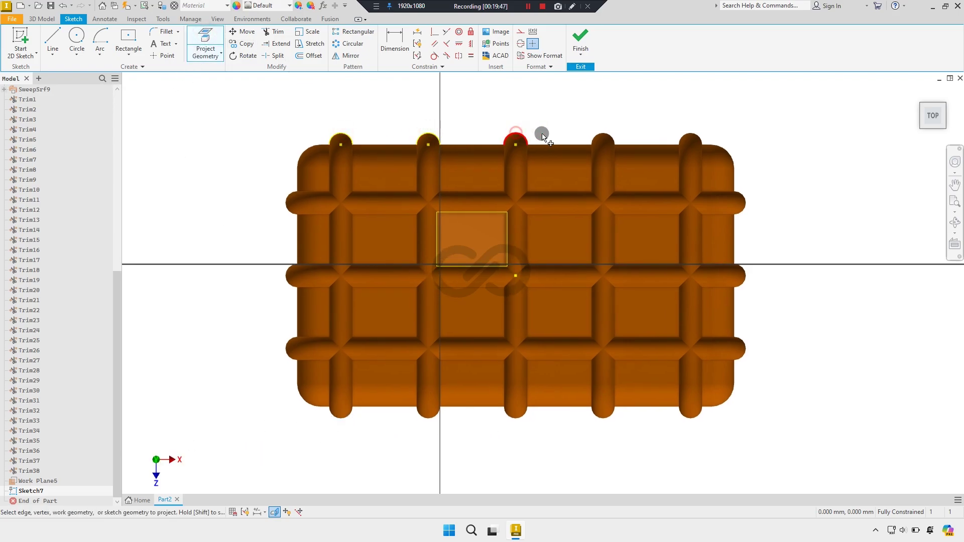
pyautogui.click(601, 139)
pyautogui.click(690, 138)
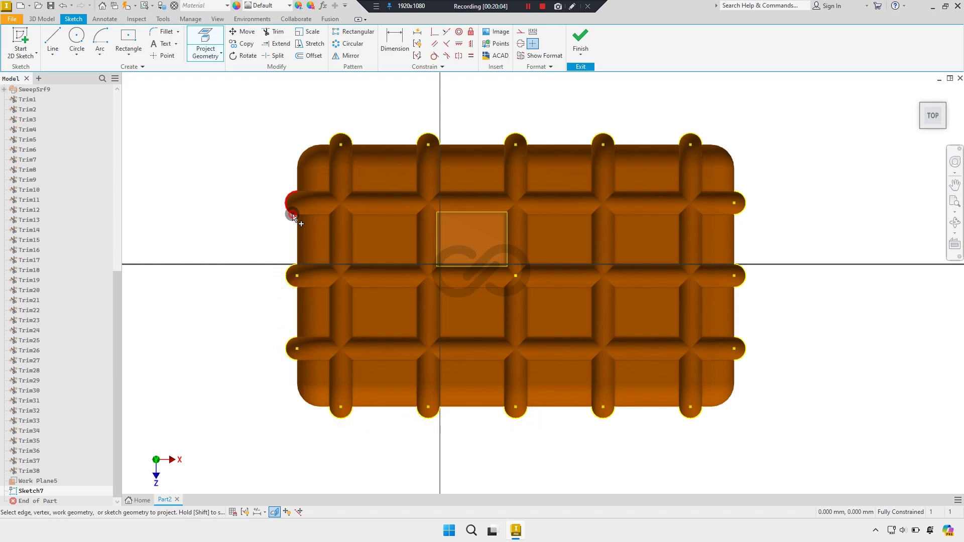
pyautogui.rightClick(271, 121)
pyautogui.click(301, 124)
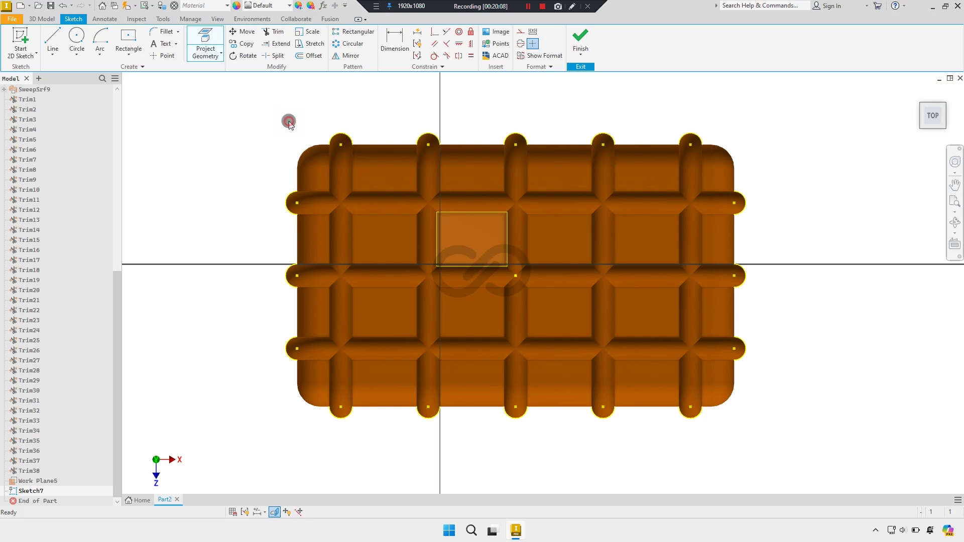
pyautogui.scroll(-1, 455, 211)
pyautogui.scroll(-1, 455, 211)
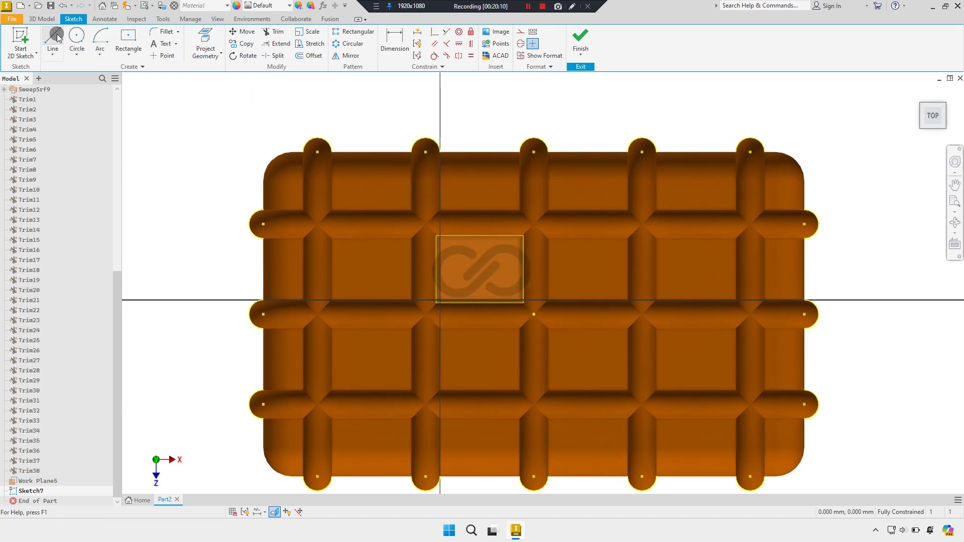
# Close the four top half-round rib ends with 8 mm straight lines
pyautogui.click(304, 152)
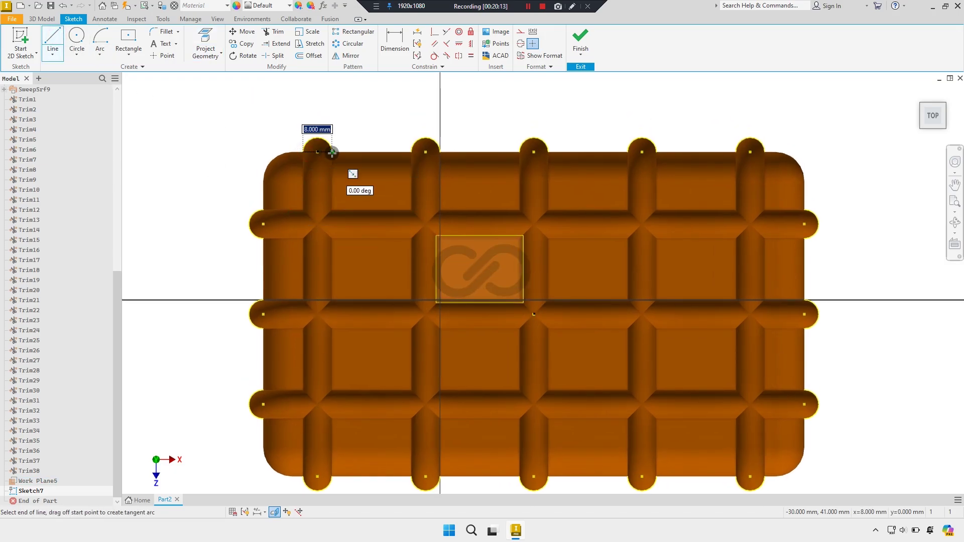
pyautogui.doubleClick(332, 152)
pyautogui.click(411, 152)
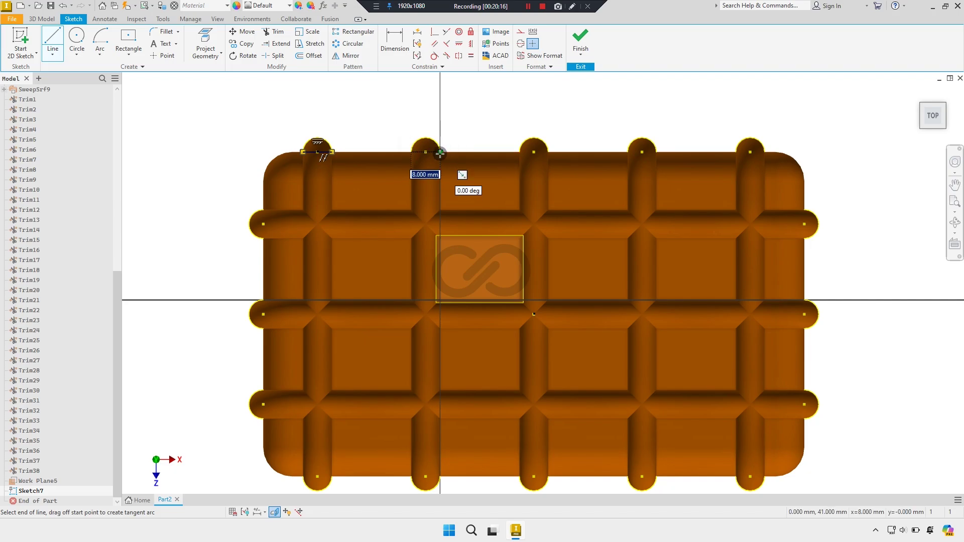
pyautogui.doubleClick(440, 152)
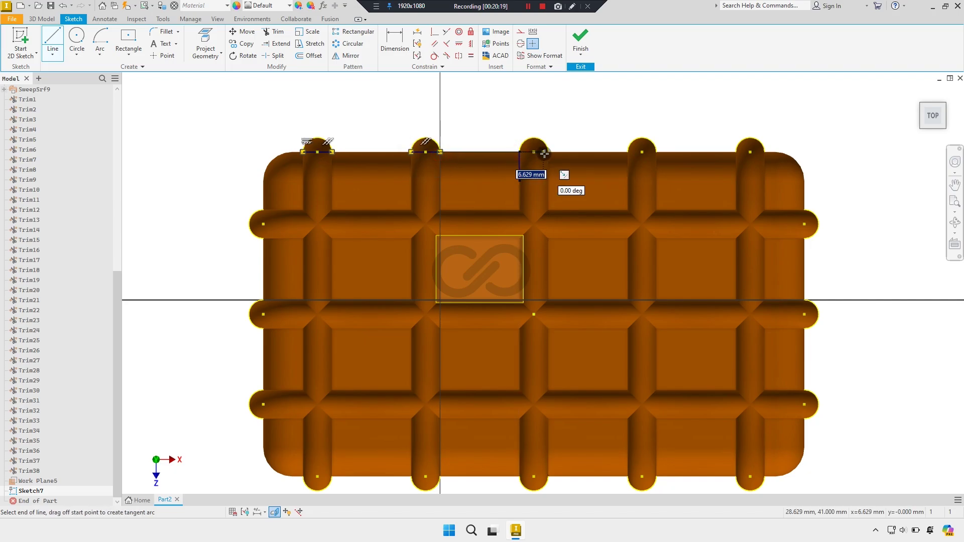
pyautogui.doubleClick(547, 152)
pyautogui.scroll(2, 629, 152)
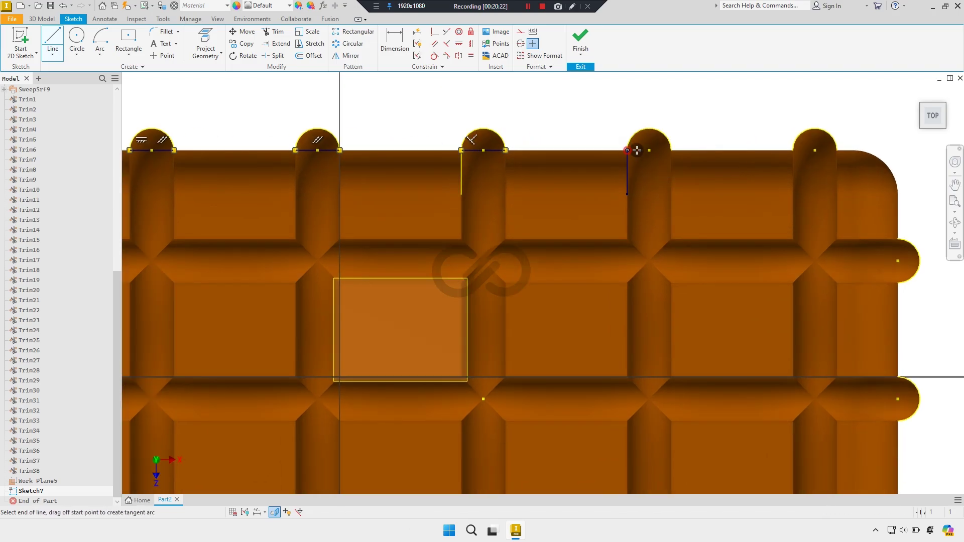
pyautogui.scroll(1, 633, 150)
pyautogui.doubleClick(680, 152)
pyautogui.click(676, 150)
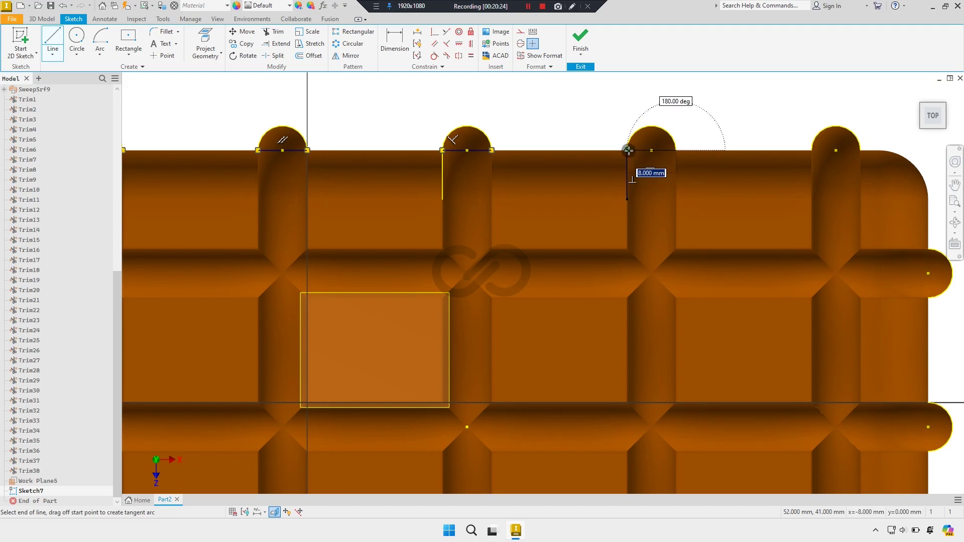
pyautogui.scroll(-1, 593, 171)
pyautogui.scroll(1, 732, 166)
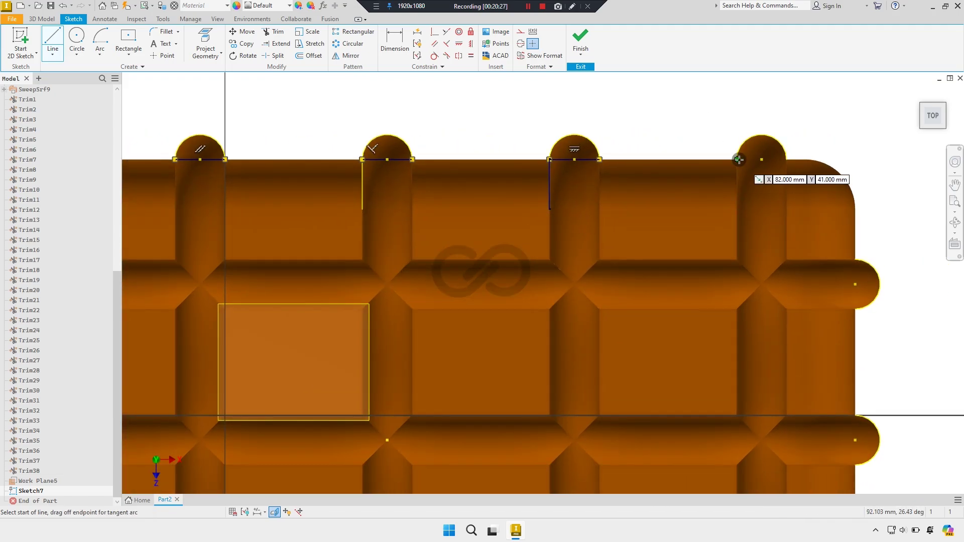
pyautogui.doubleClick(784, 159)
pyautogui.scroll(-1, 788, 258)
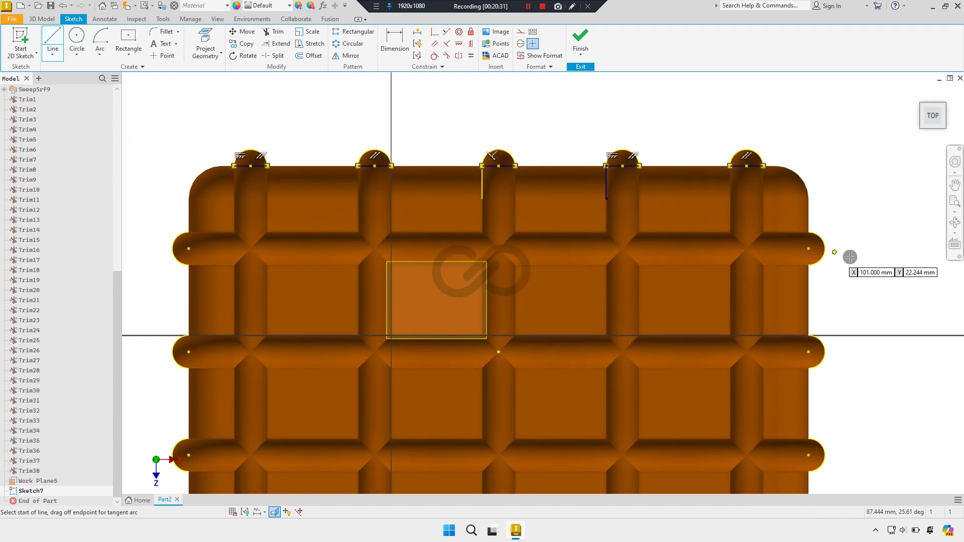
pyautogui.scroll(2, 792, 241)
pyautogui.scroll(2, 786, 208)
# Close the right-side half-round rib end with a straight line across its arc
pyautogui.click(786, 202)
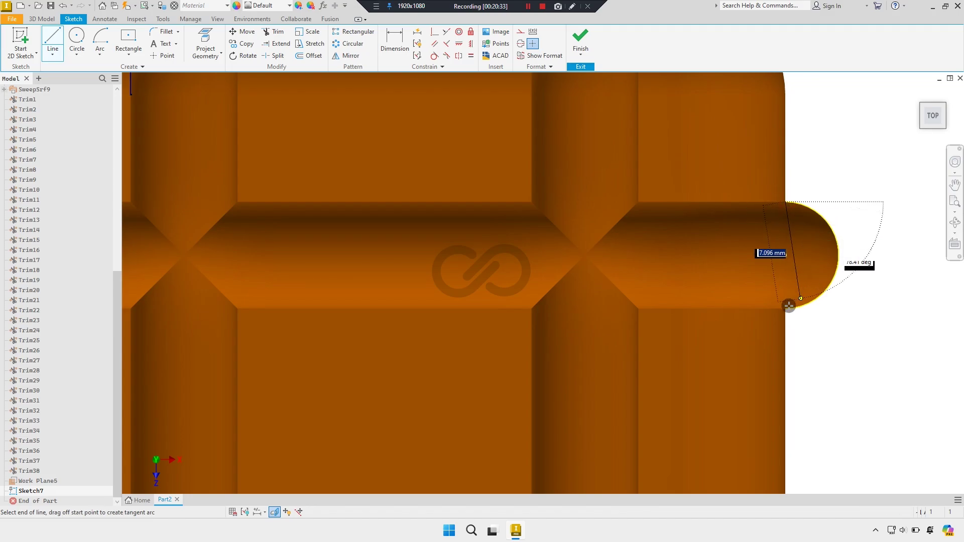
pyautogui.scroll(-2, 773, 291)
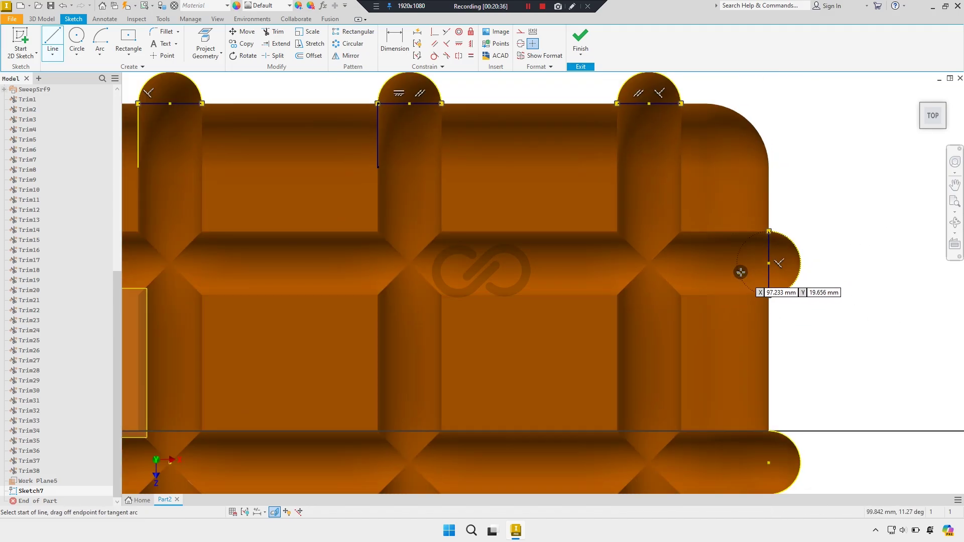
pyautogui.scroll(-1, 764, 416)
pyautogui.scroll(2, 757, 407)
pyautogui.scroll(1, 758, 413)
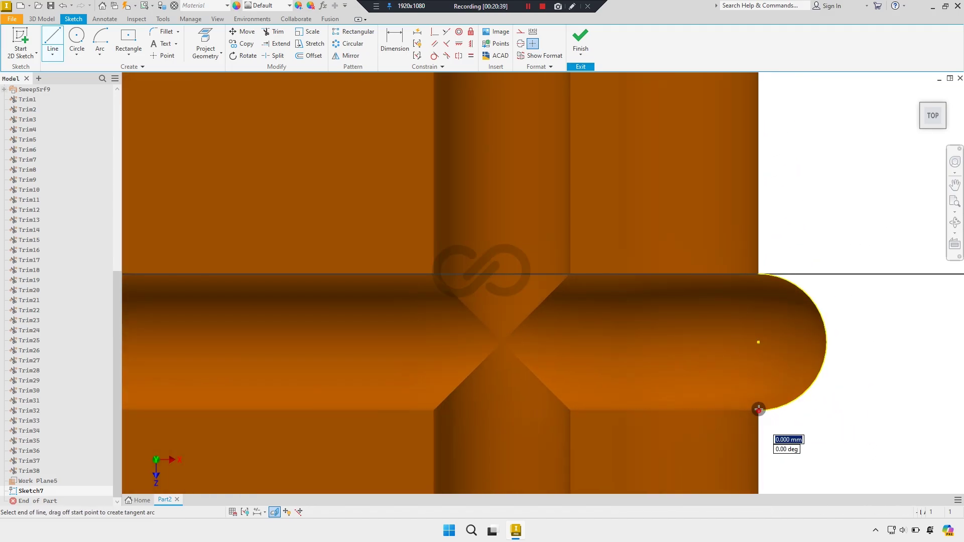
pyautogui.click(759, 409)
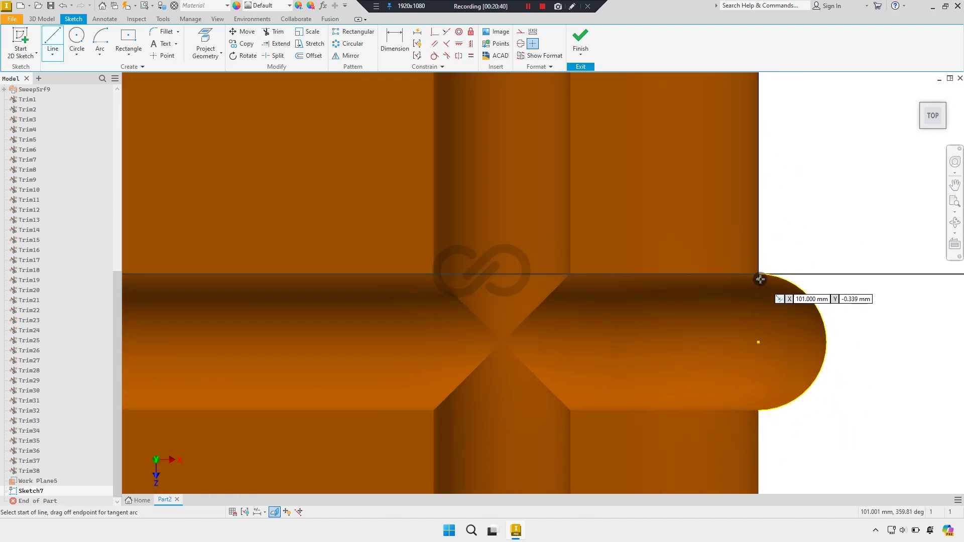
pyautogui.click(757, 411)
pyautogui.scroll(-1, 716, 318)
pyautogui.scroll(-1, 716, 307)
pyautogui.scroll(1, 716, 308)
pyautogui.scroll(1, 717, 402)
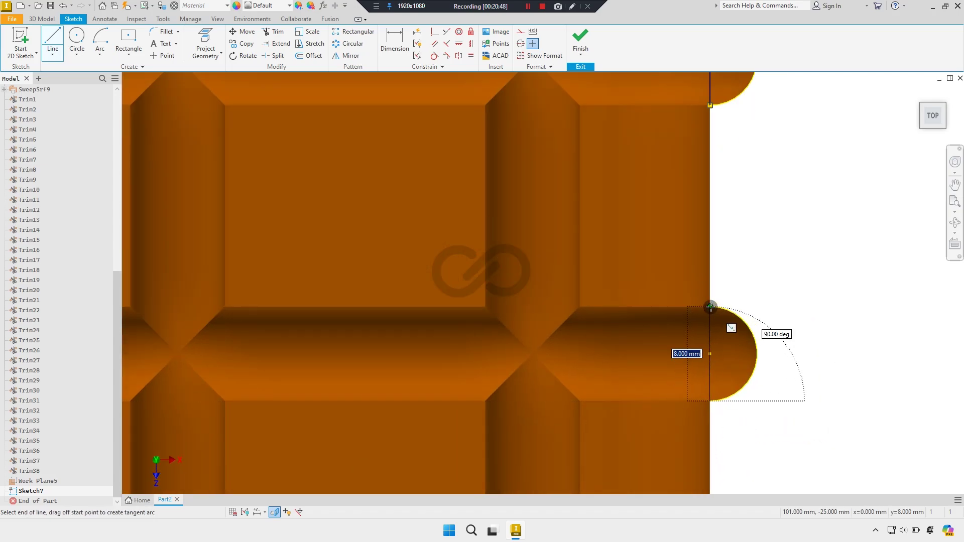
pyautogui.press('Return')
pyautogui.scroll(-1, 699, 327)
pyautogui.scroll(1, 631, 426)
pyautogui.scroll(1, 676, 434)
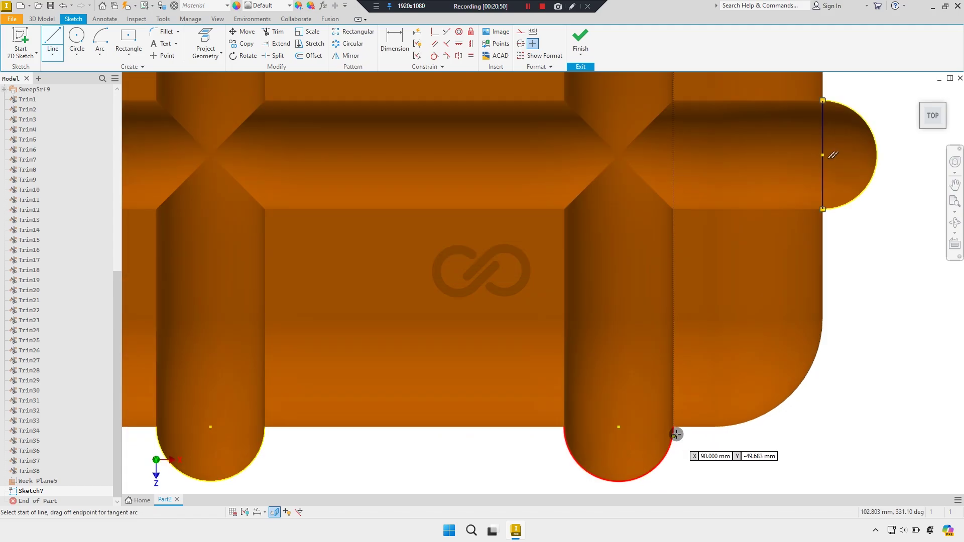
# Close the bottom and middle bottom rib-end arcs with 8 mm lines
pyautogui.click(674, 427)
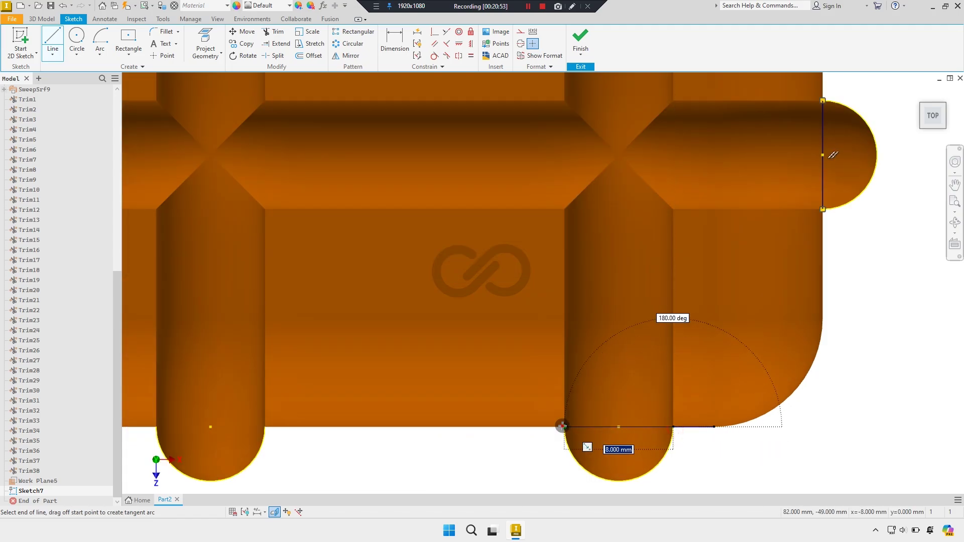
pyautogui.click(267, 426)
pyautogui.scroll(2, 267, 426)
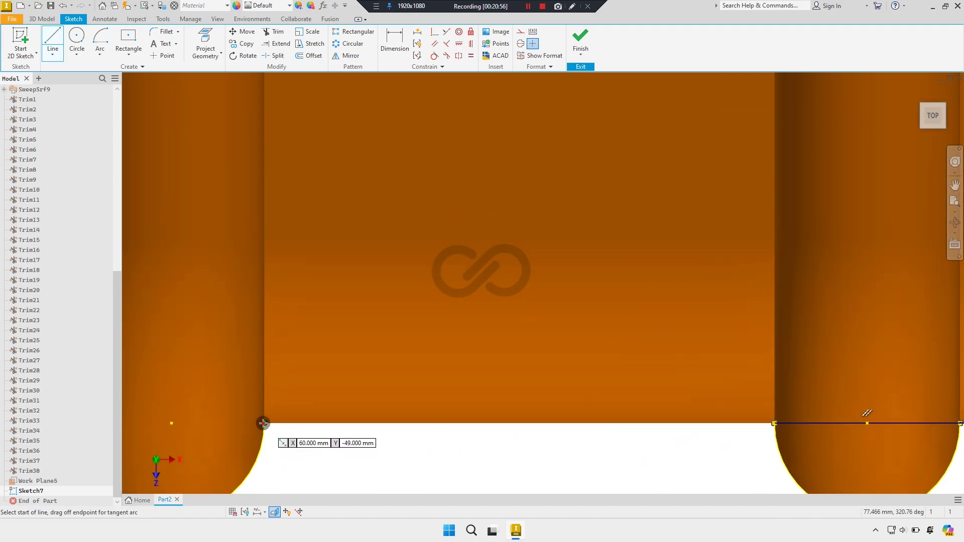
pyautogui.click(263, 423)
pyautogui.scroll(-2, 263, 423)
pyautogui.scroll(-2, 249, 418)
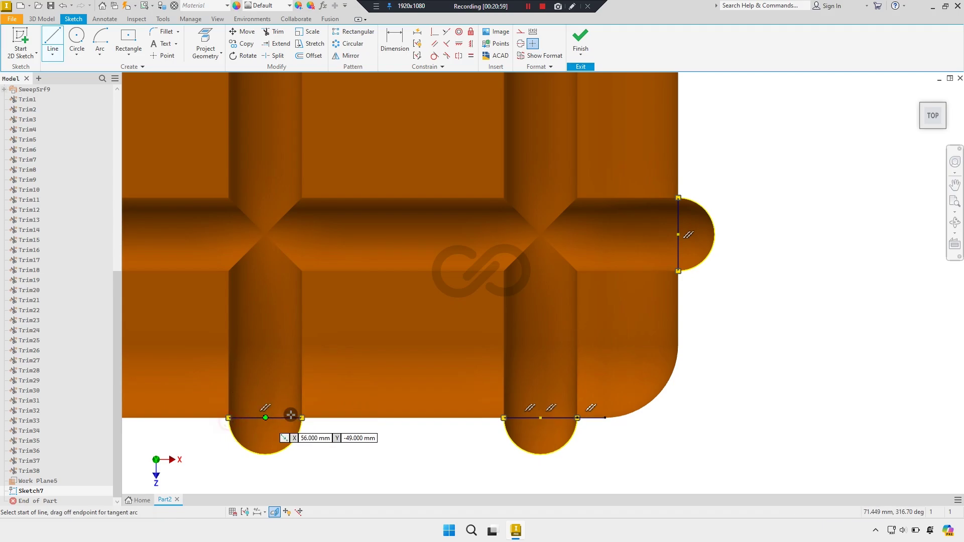
pyautogui.scroll(-2, 281, 417)
pyautogui.scroll(-2, 281, 417)
pyautogui.moveTo(258, 418); pyautogui.dragTo(538, 420, button='middle')
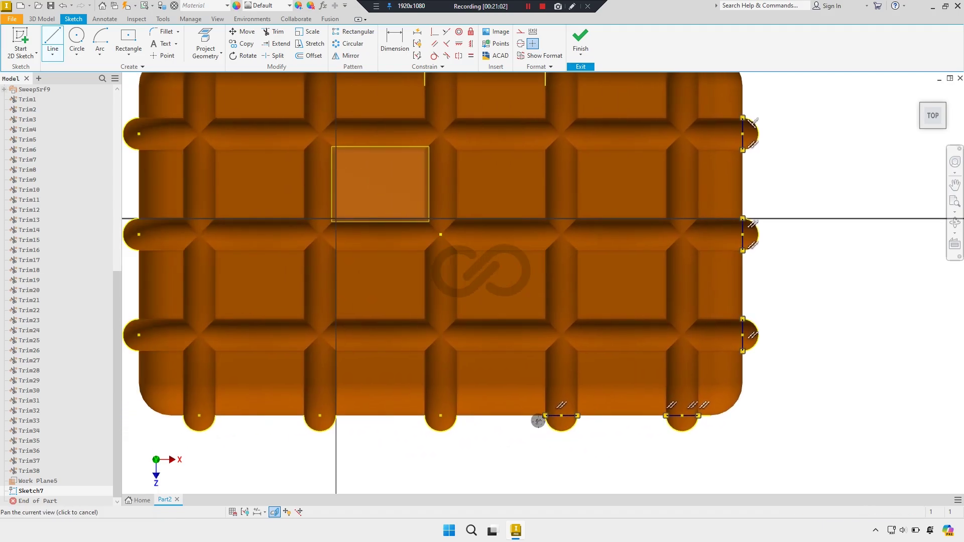
pyautogui.scroll(3, 481, 419)
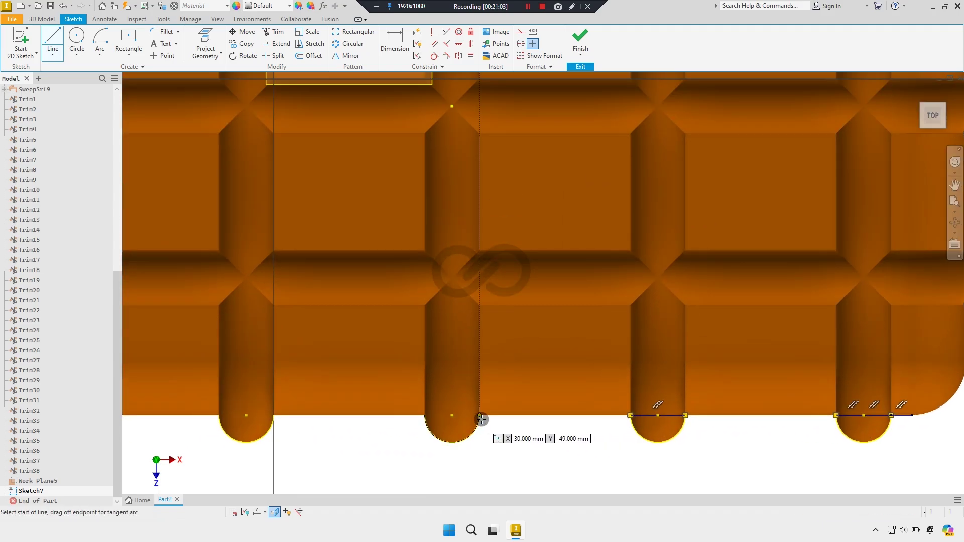
pyautogui.doubleClick(425, 416)
# Close the remaining bottom-left rib-end arcs with 8 mm lines, then end the Line tool
pyautogui.click(274, 415)
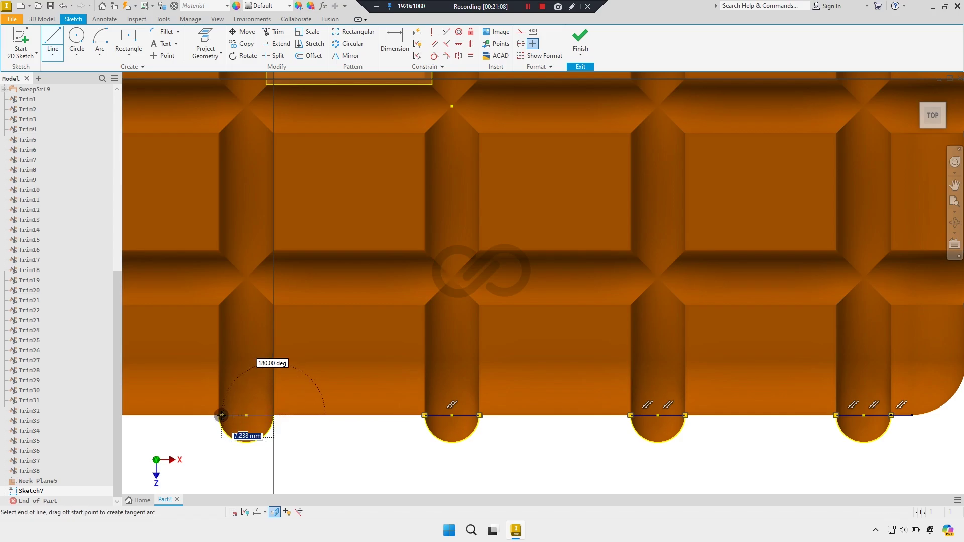
pyautogui.doubleClick(218, 415)
pyautogui.scroll(-2, 352, 399)
pyautogui.scroll(-2, 281, 402)
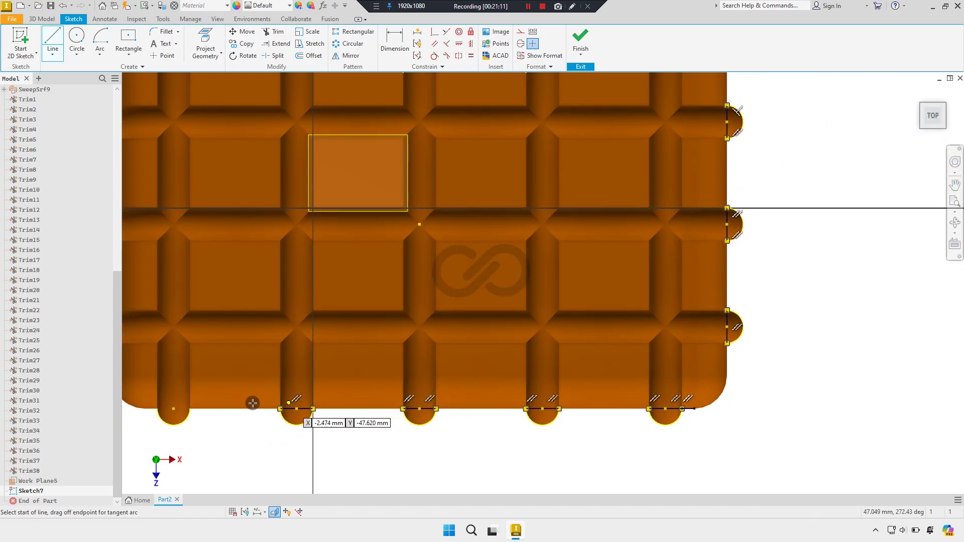
pyautogui.moveTo(252, 403); pyautogui.dragTo(313, 413, button='middle')
pyautogui.scroll(3, 283, 424)
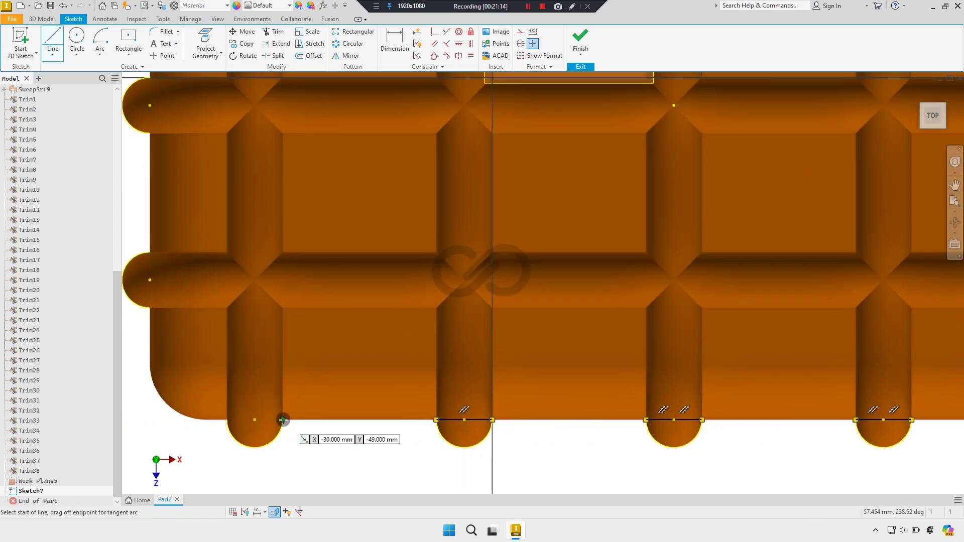
pyautogui.click(283, 419)
pyautogui.doubleClick(226, 420)
pyautogui.scroll(-1, 316, 391)
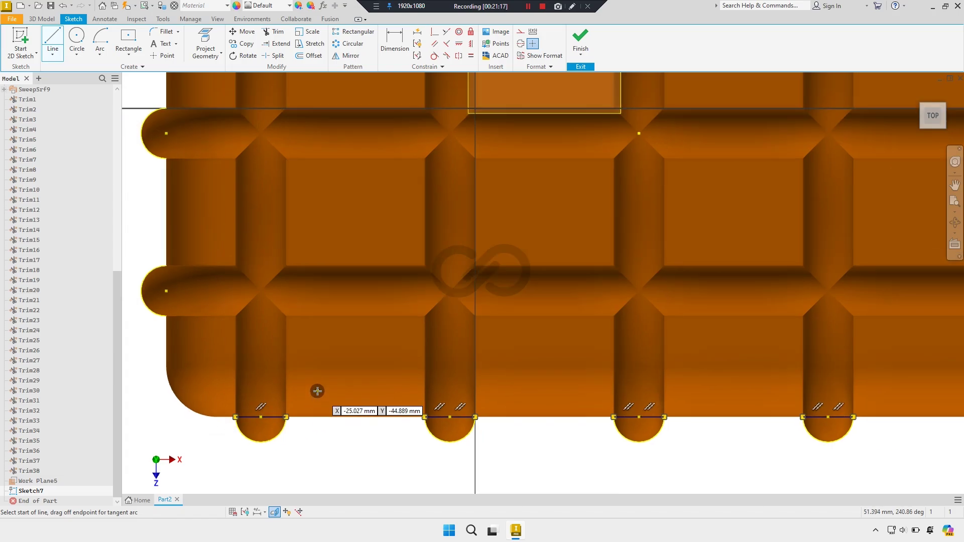
pyautogui.scroll(-1, 323, 388)
pyautogui.scroll(-1, 382, 382)
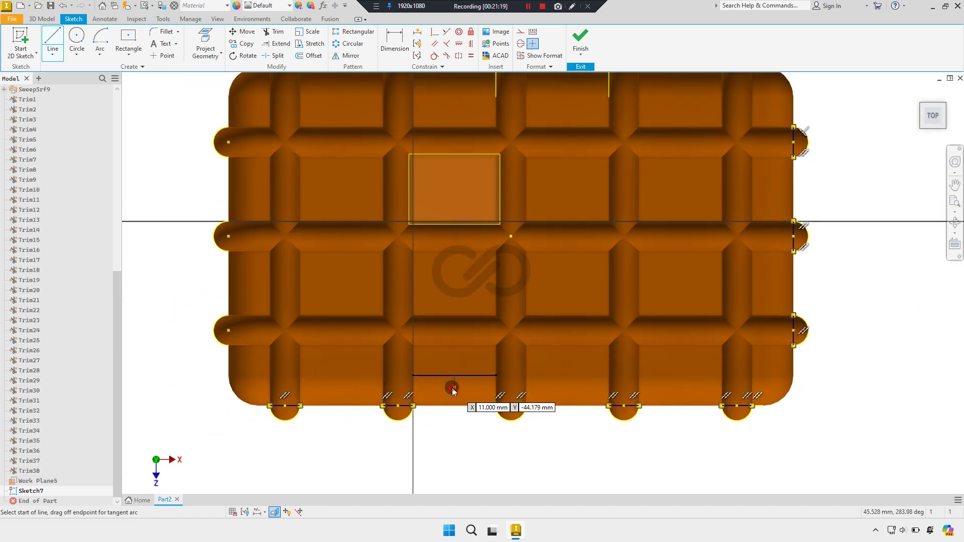
pyautogui.rightClick(452, 391)
pyautogui.click(444, 374)
pyautogui.scroll(-1, 444, 374)
# Select the two short vertical lines, orbit to check the loops, and finish Sketch7
pyautogui.scroll(2, 552, 201)
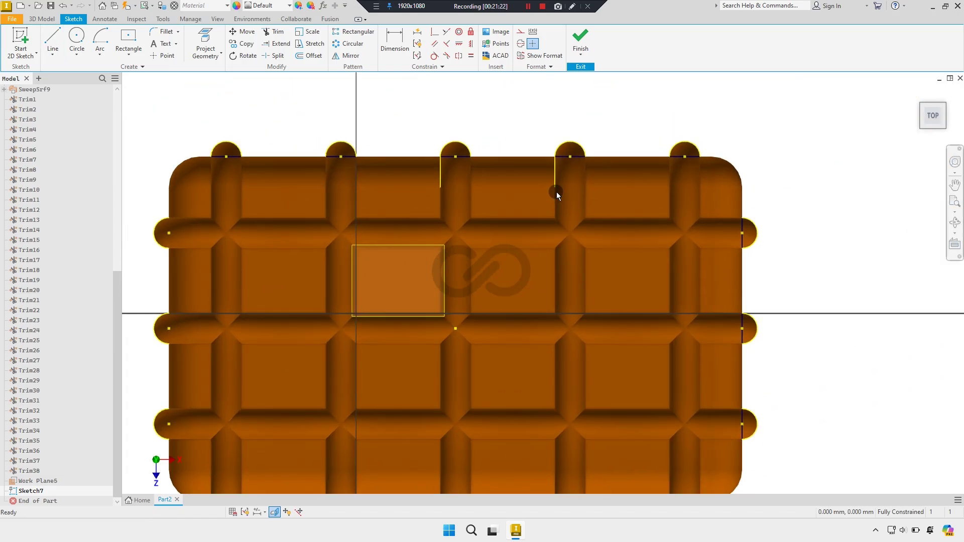
pyautogui.moveTo(489, 174); pyautogui.dragTo(493, 159)
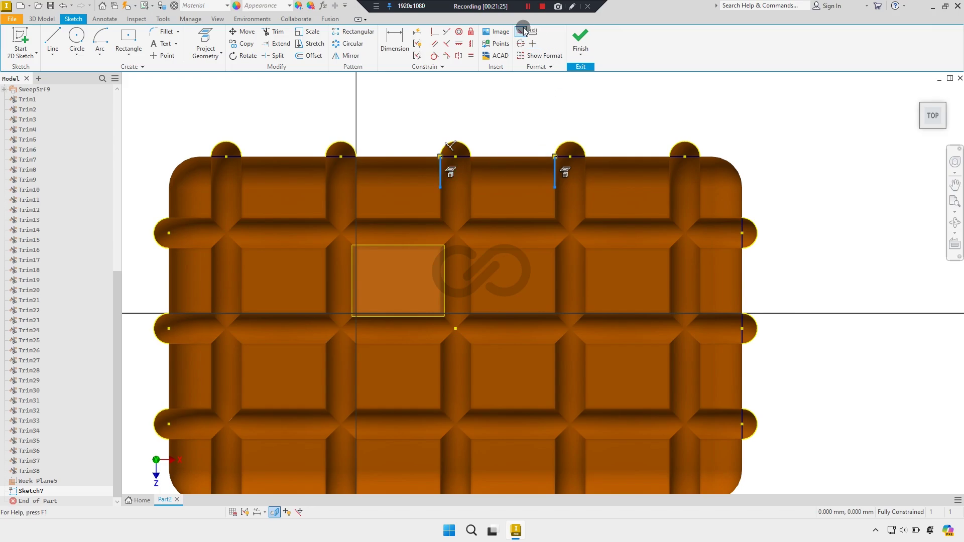
pyautogui.moveTo(481, 142)
pyautogui.keyDown('shift'); pyautogui.mouseDown(button='middle')
pyautogui.moveTo(305, 201)
pyautogui.moveTo(429, 214)
pyautogui.mouseUp(button='middle'); pyautogui.keyUp('shift')
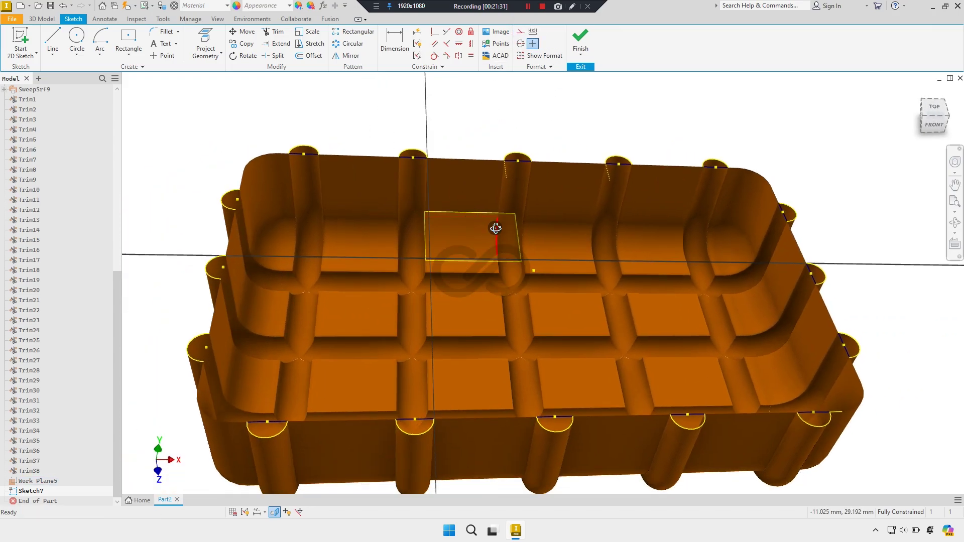
pyautogui.moveTo(496, 228)
pyautogui.keyDown('shift'); pyautogui.mouseDown(button='middle')
pyautogui.moveTo(480, 241)
pyautogui.moveTo(476, 224)
pyautogui.moveTo(451, 235)
pyautogui.moveTo(453, 222)
pyautogui.moveTo(462, 228)
pyautogui.mouseUp(button='middle'); pyautogui.keyUp('shift')
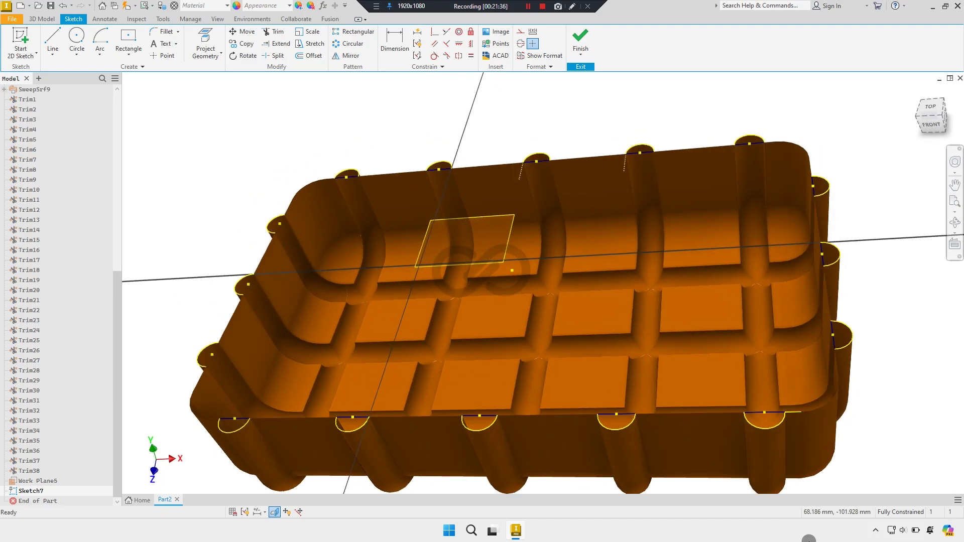
pyautogui.scroll(2, 652, 372)
pyautogui.scroll(2, 652, 372)
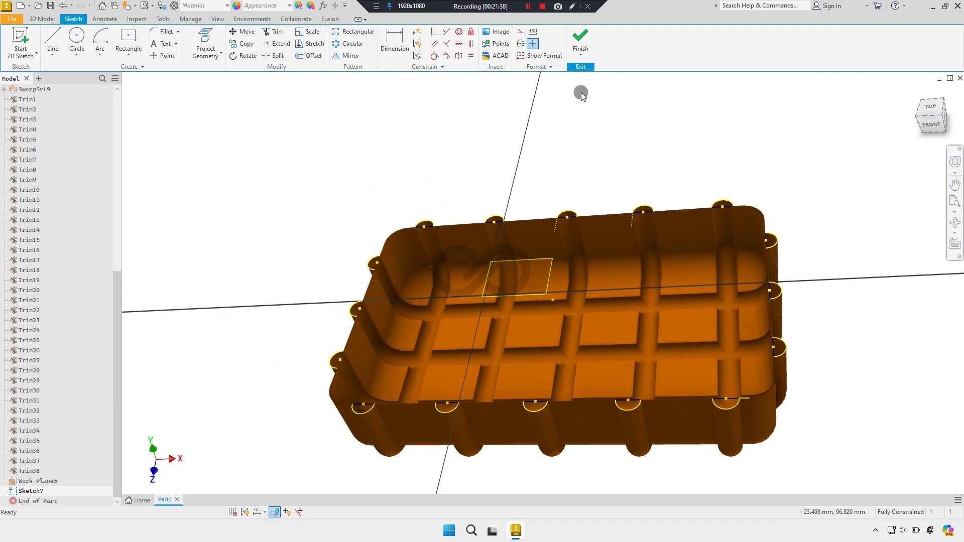
pyautogui.click(581, 40)
pyautogui.moveTo(451, 236)
pyautogui.keyDown('shift'); pyautogui.mouseDown(button='middle')
pyautogui.moveTo(452, 218)
pyautogui.moveTo(549, 221)
pyautogui.moveTo(517, 215)
pyautogui.moveTo(626, 103)
pyautogui.mouseUp(button='middle'); pyautogui.keyUp('shift')
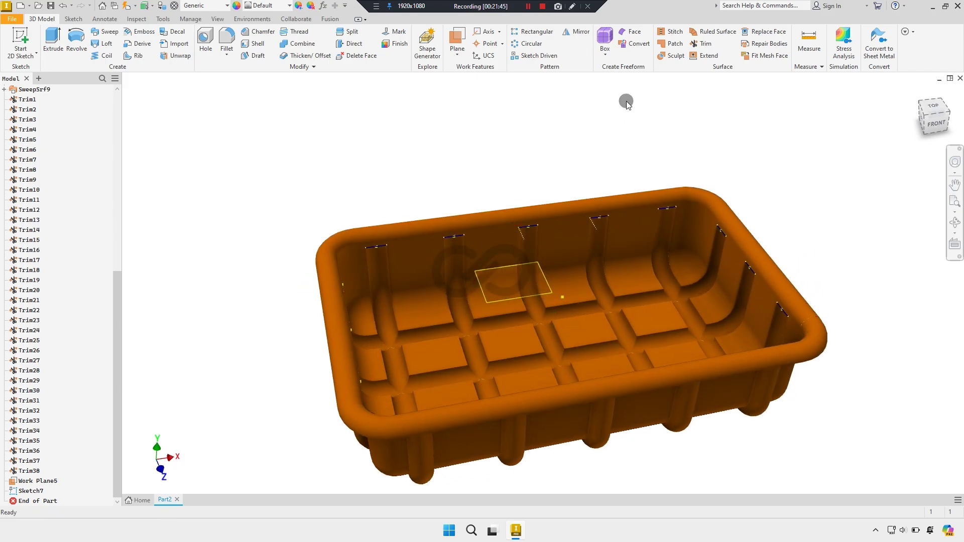
# Start a boundary patch and pick the first three half-round rib-end loops
pyautogui.click(673, 44)
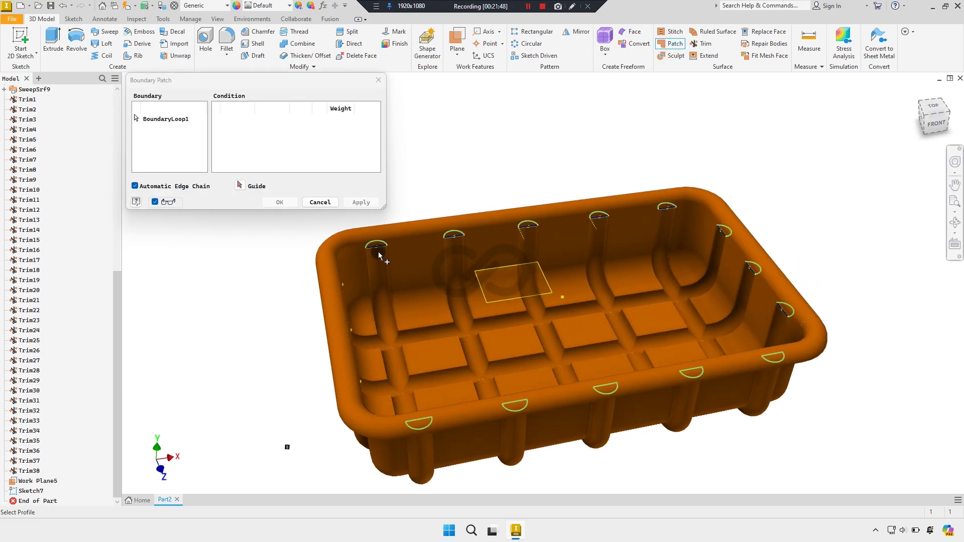
pyautogui.scroll(2, 379, 253)
pyautogui.scroll(3, 372, 240)
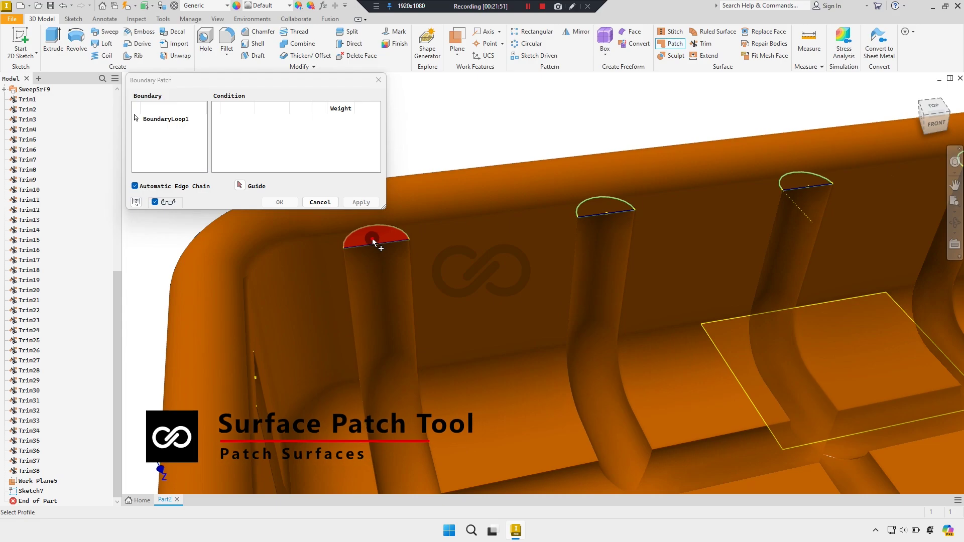
pyautogui.click(373, 240)
pyautogui.click(603, 210)
pyautogui.click(802, 189)
pyautogui.scroll(-2, 691, 215)
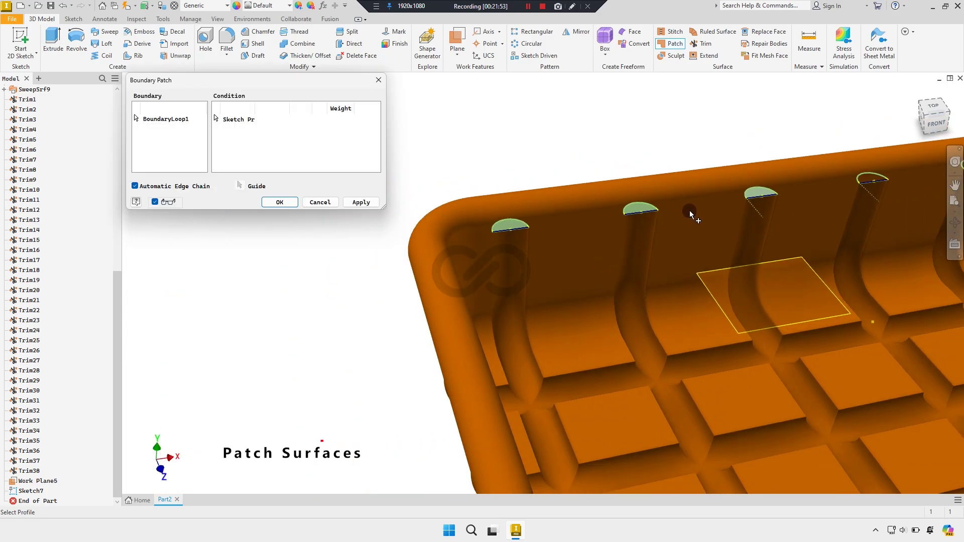
pyautogui.scroll(-3, 691, 214)
pyautogui.moveTo(749, 233); pyautogui.dragTo(549, 248, button='middle')
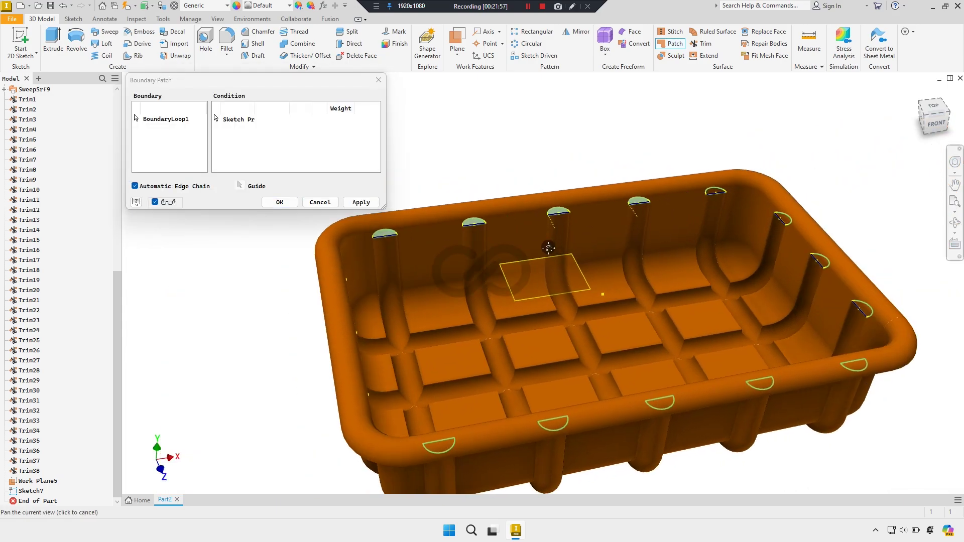
pyautogui.scroll(2, 705, 196)
# Add the top-right, right-side and three front boss openings, then apply the patch
pyautogui.click(804, 236)
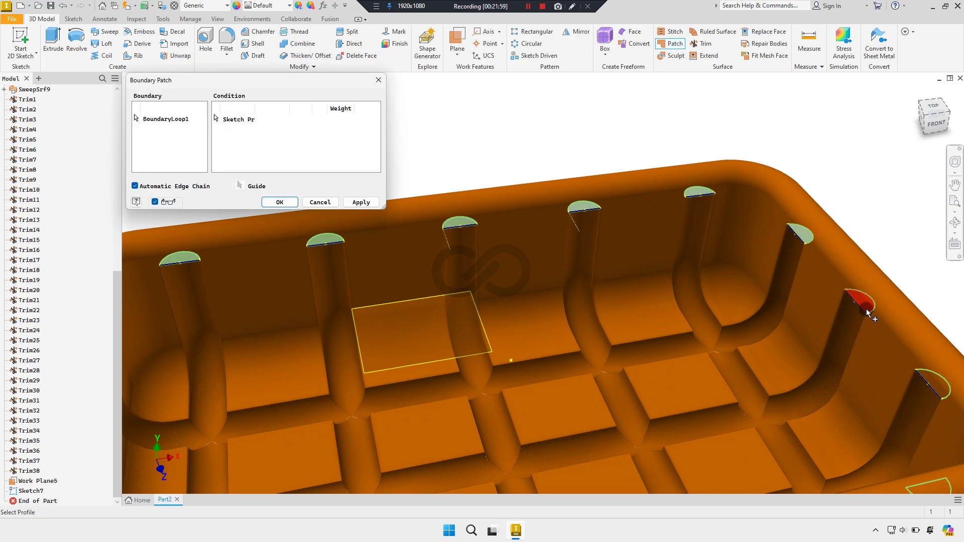
pyautogui.scroll(-2, 702, 321)
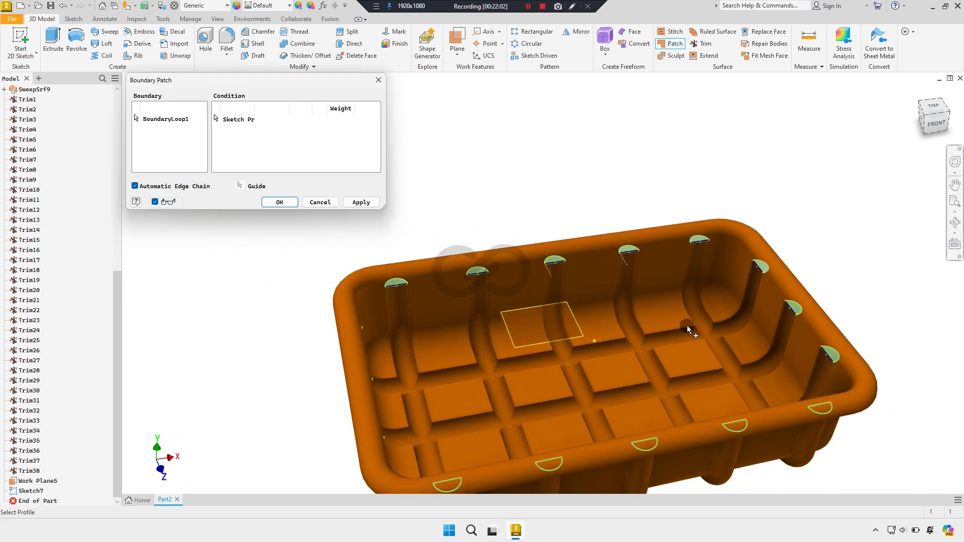
pyautogui.click(818, 412)
pyautogui.click(739, 427)
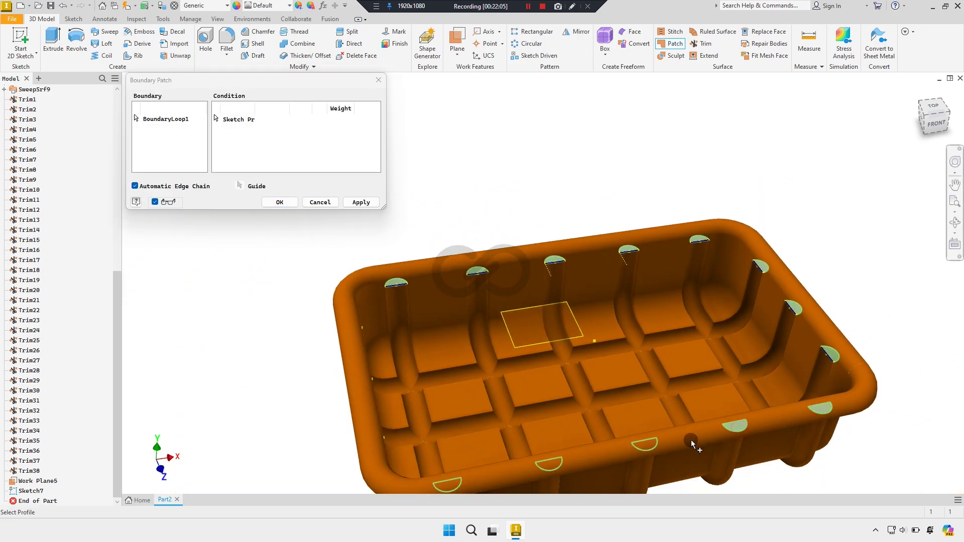
pyautogui.click(644, 446)
pyautogui.click(446, 482)
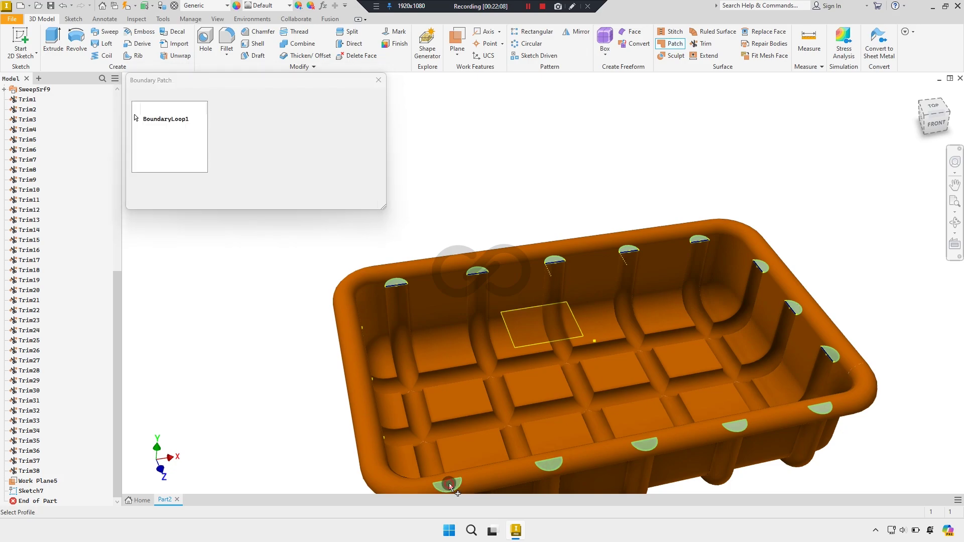
pyautogui.moveTo(455, 404)
pyautogui.keyDown('shift'); pyautogui.mouseDown(button='middle')
pyautogui.moveTo(415, 388)
pyautogui.moveTo(431, 400)
pyautogui.moveTo(366, 409)
pyautogui.moveTo(414, 383)
pyautogui.mouseUp(button='middle'); pyautogui.keyUp('shift')
pyautogui.scroll(2, 414, 384)
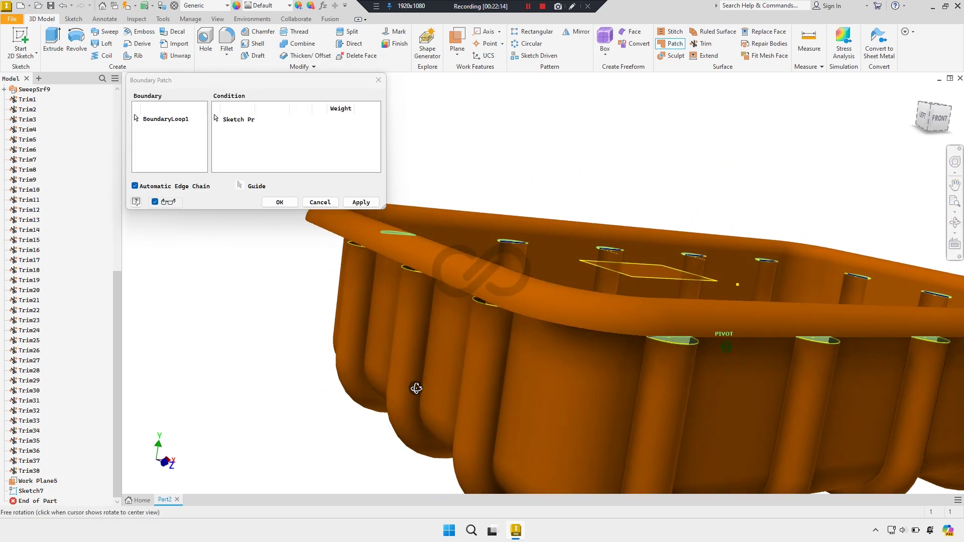
pyautogui.scroll(2, 486, 325)
pyautogui.scroll(2, 502, 297)
pyautogui.scroll(2, 498, 255)
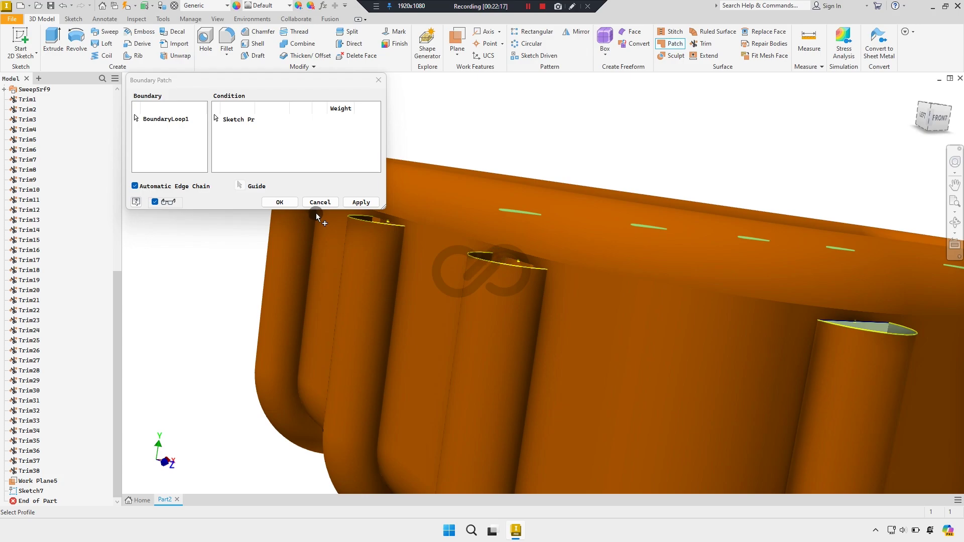
pyautogui.click(360, 202)
pyautogui.click(320, 202)
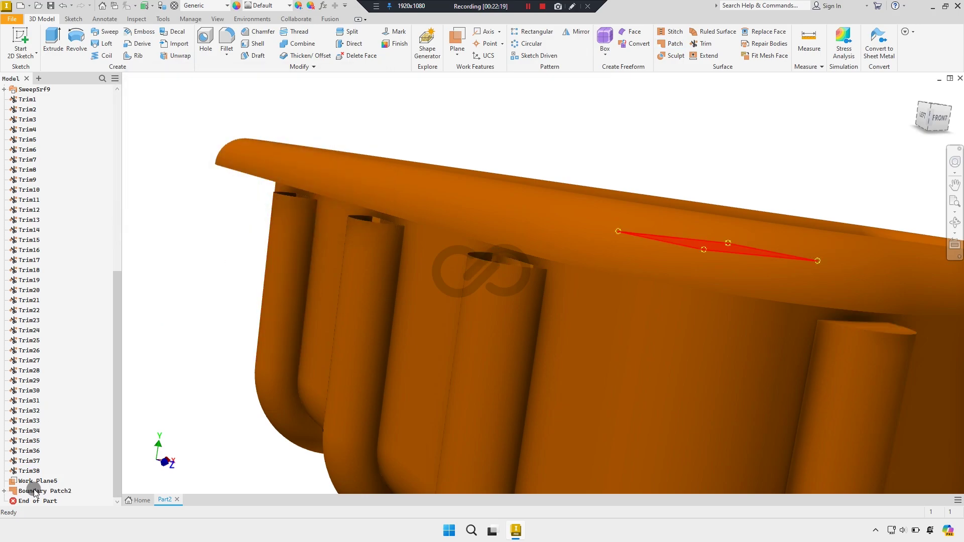
# Reopen Sketch7 and draw vertical lines along the tray's left edge
pyautogui.click(5, 491)
pyautogui.doubleClick(35, 501)
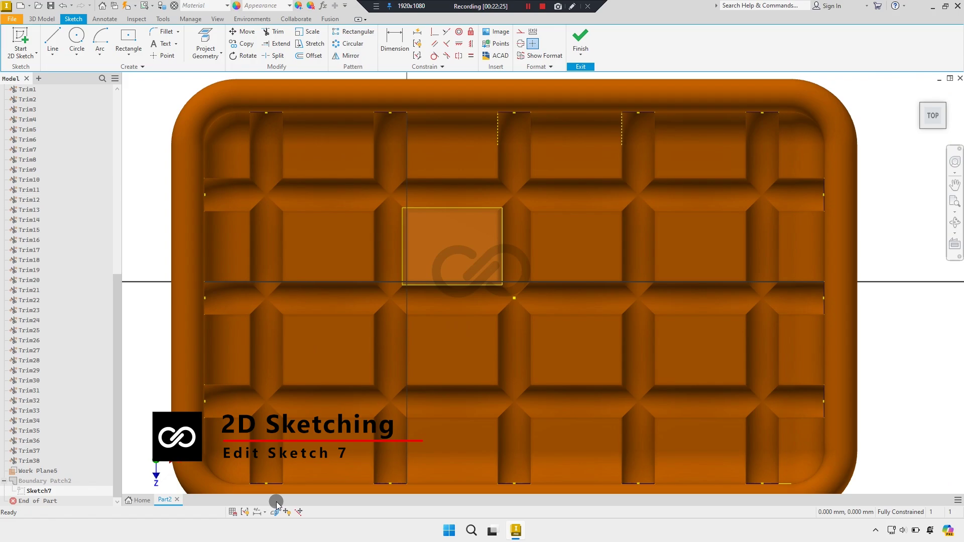
pyautogui.click(275, 512)
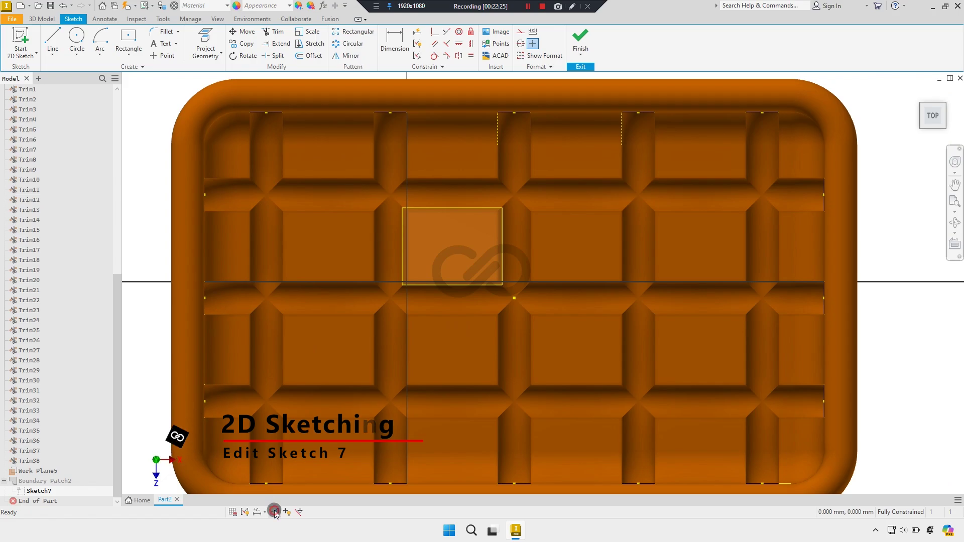
pyautogui.moveTo(233, 376); pyautogui.dragTo(295, 385)
pyautogui.click(56, 39)
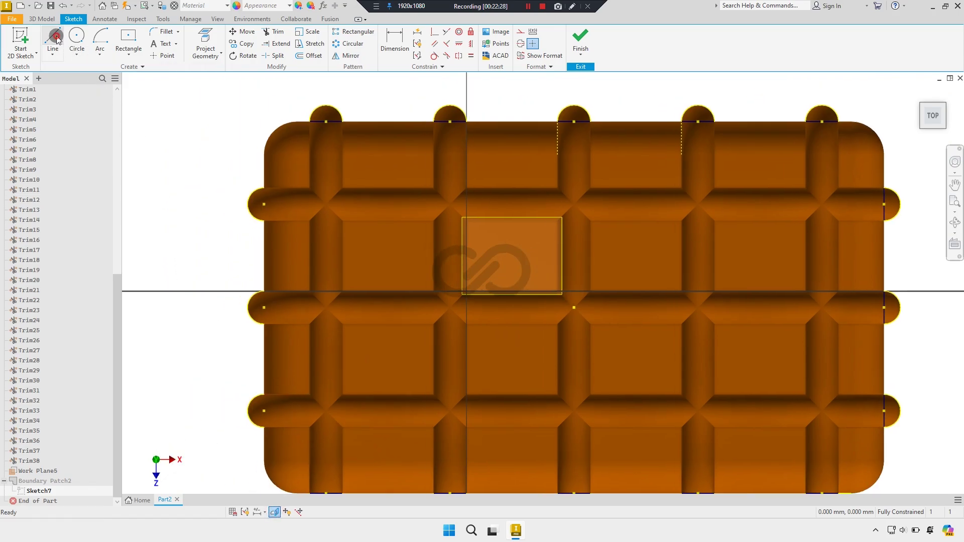
pyautogui.click(264, 427)
pyautogui.doubleClick(264, 394)
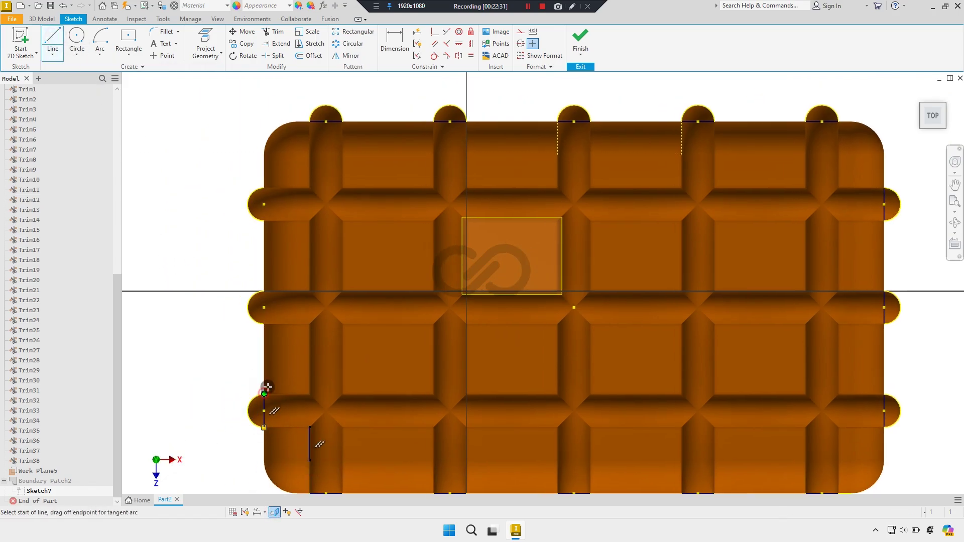
pyautogui.click(265, 293)
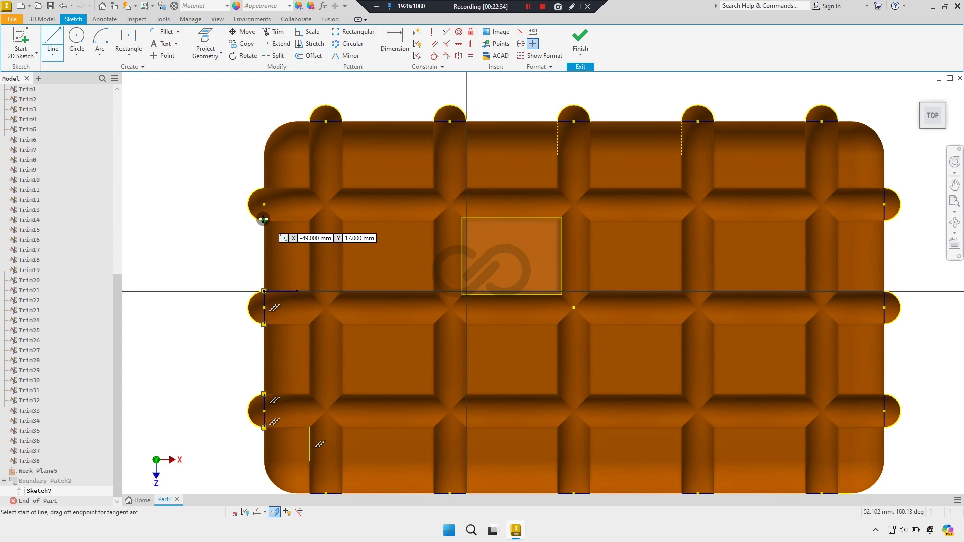
pyautogui.click(266, 203)
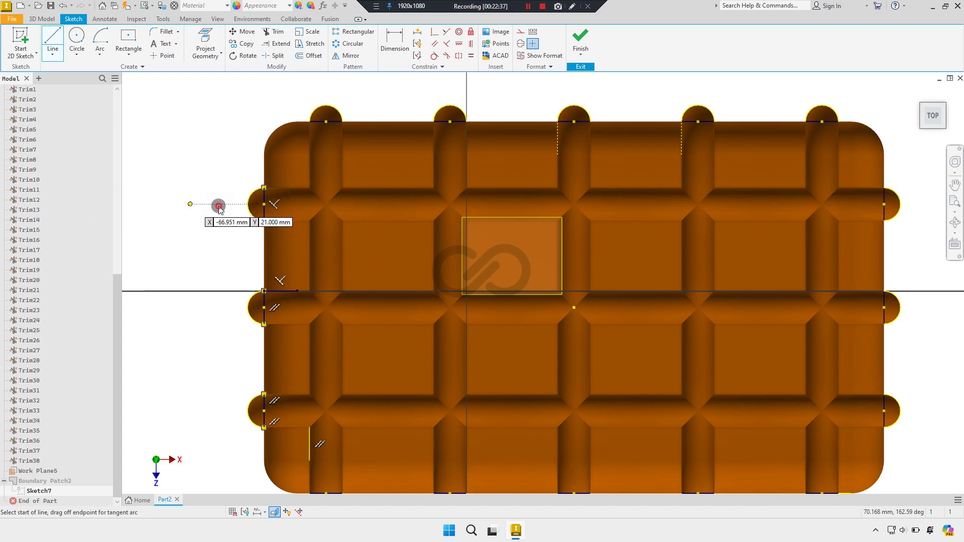
pyautogui.press('Escape')
# Convert the new vertical lines to construction geometry and finish the sketch
pyautogui.keyDown('shift'); pyautogui.moveTo(317, 424); pyautogui.dragTo(320, 395, button='middle'); pyautogui.keyUp('shift')
pyautogui.scroll(4, 320, 394)
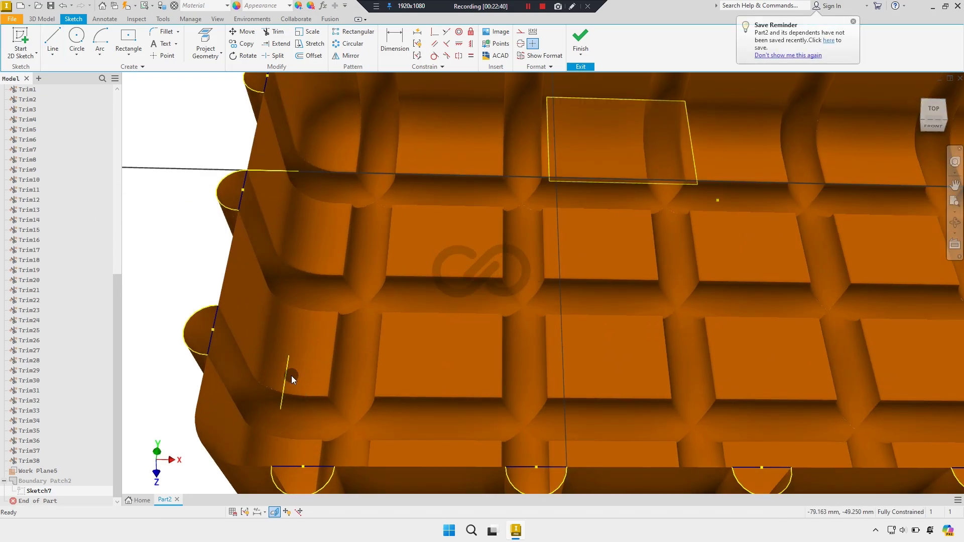
pyautogui.click(290, 170)
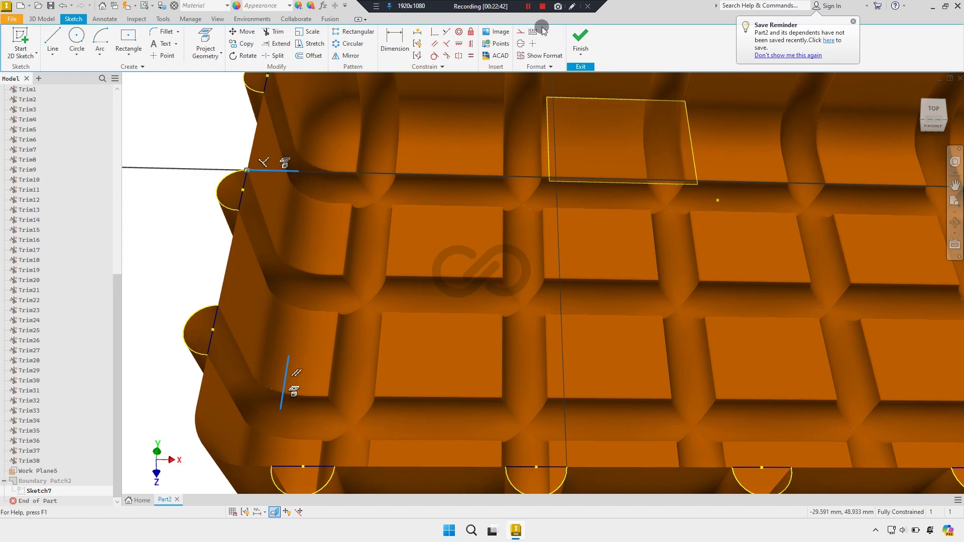
pyautogui.click(521, 32)
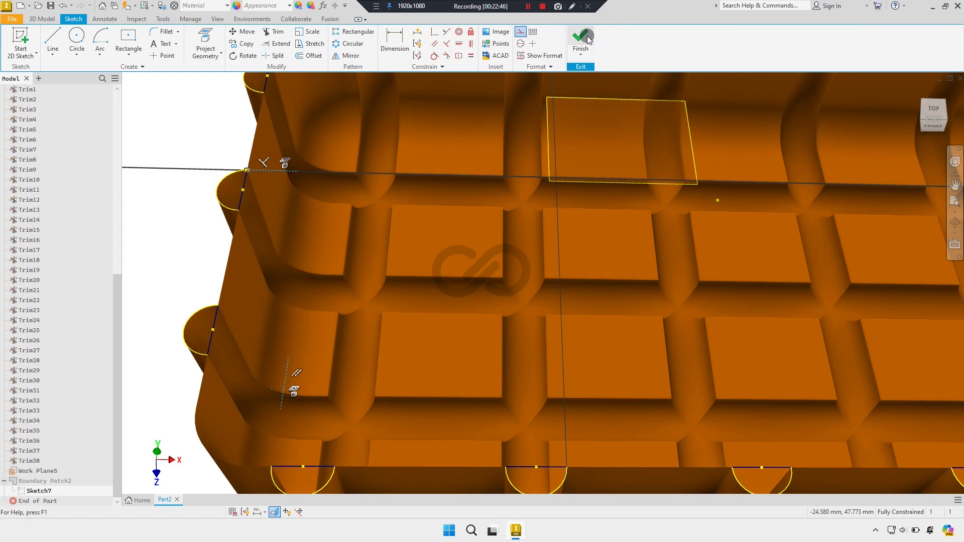
pyautogui.click(581, 34)
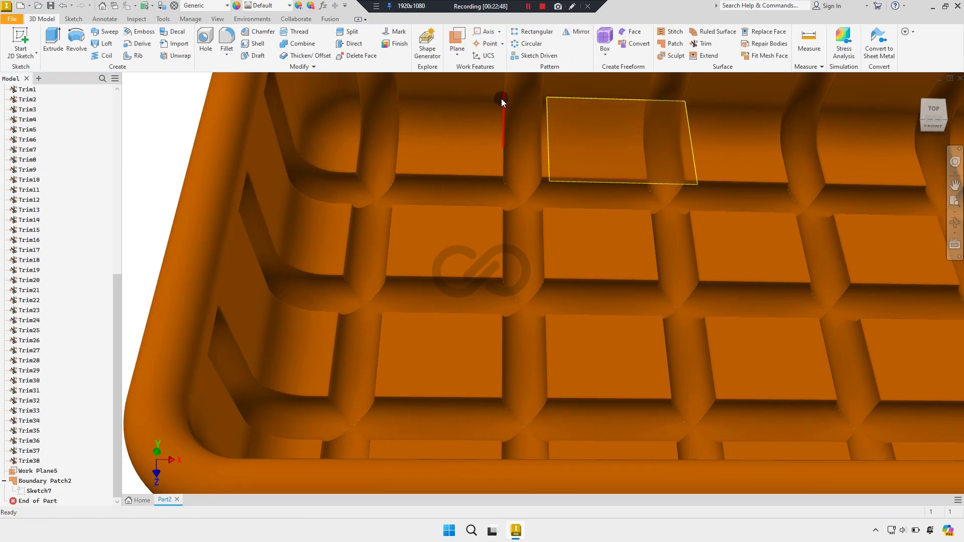
# Edit Boundary Patch2 to also cap the left-wall boss opening, then orbit to inspect
pyautogui.doubleClick(46, 482)
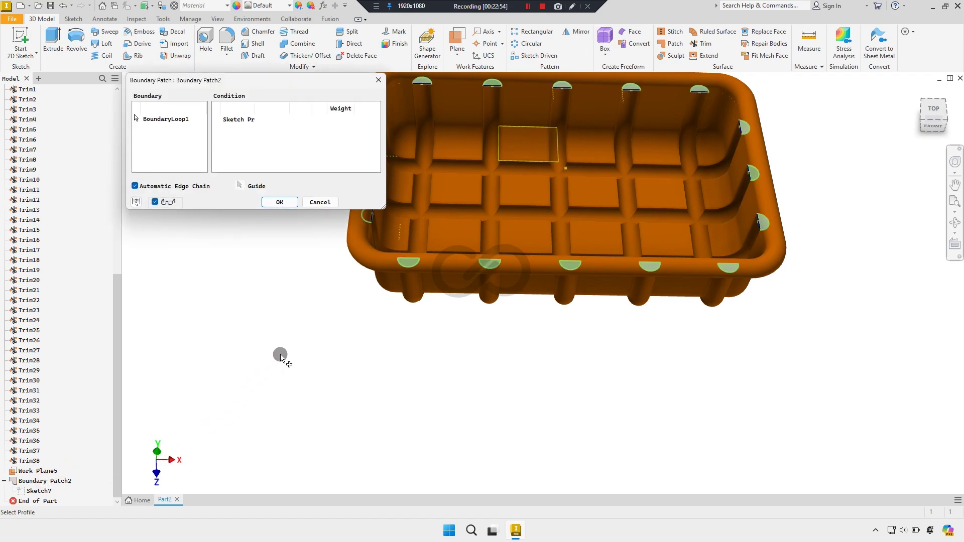
pyautogui.scroll(5, 416, 315)
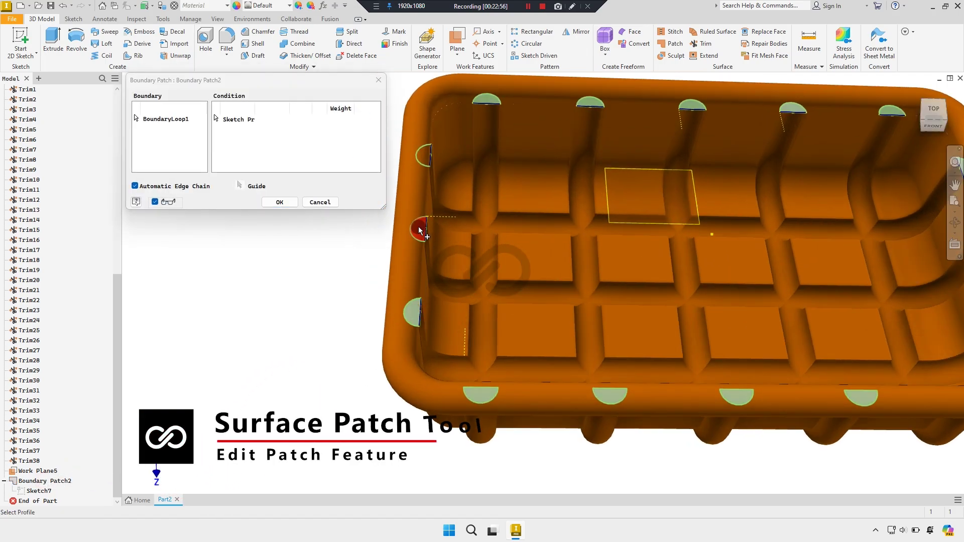
pyautogui.click(317, 237)
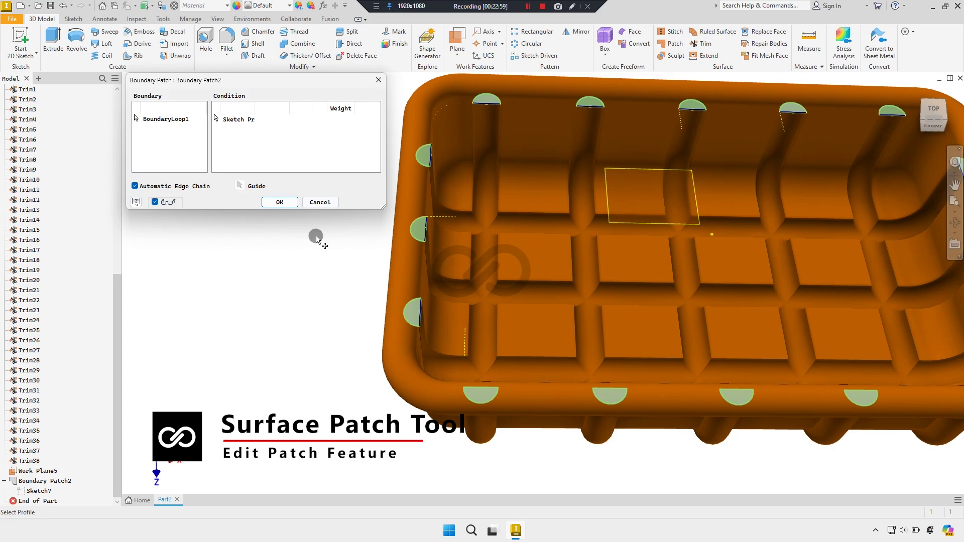
pyautogui.click(280, 202)
pyautogui.scroll(-2, 243, 228)
pyautogui.moveTo(243, 228)
pyautogui.keyDown('shift'); pyautogui.mouseDown(button='middle')
pyautogui.moveTo(336, 256)
pyautogui.moveTo(354, 233)
pyautogui.mouseUp(button='middle'); pyautogui.keyUp('shift')
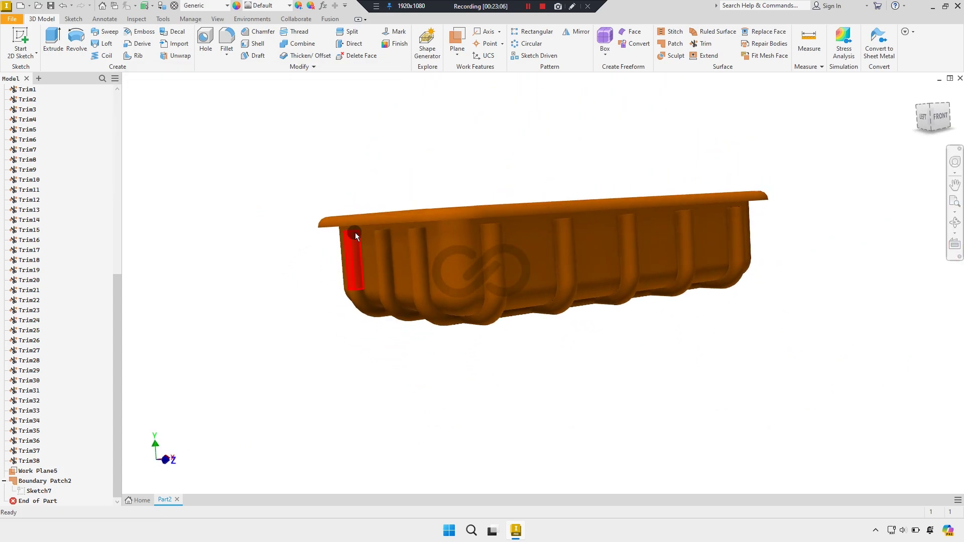
pyautogui.scroll(3, 424, 230)
pyautogui.scroll(2, 429, 228)
pyautogui.scroll(2, 433, 234)
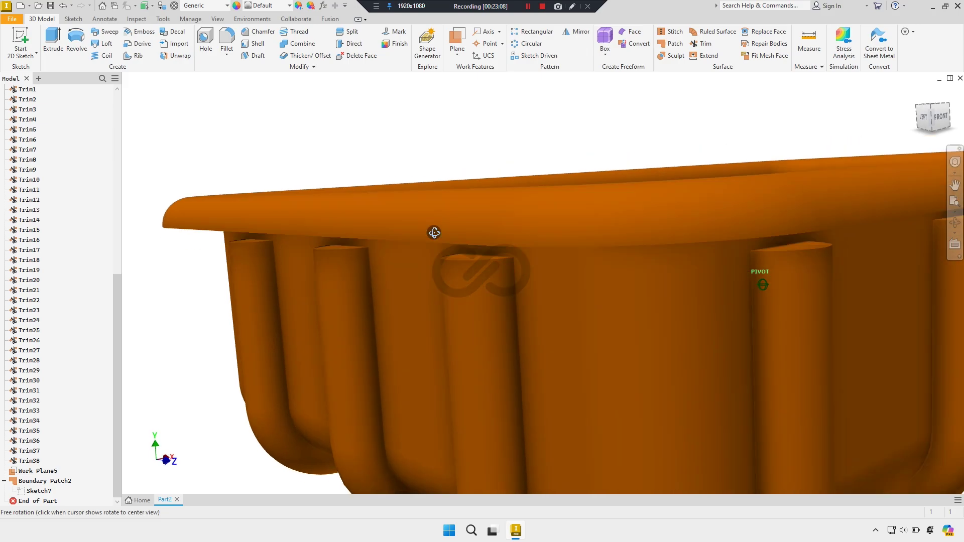
# Create a new view representation named 'Half Section'
pyautogui.scroll(2, 452, 248)
pyautogui.scroll(2, 445, 223)
pyautogui.scroll(-2, 445, 223)
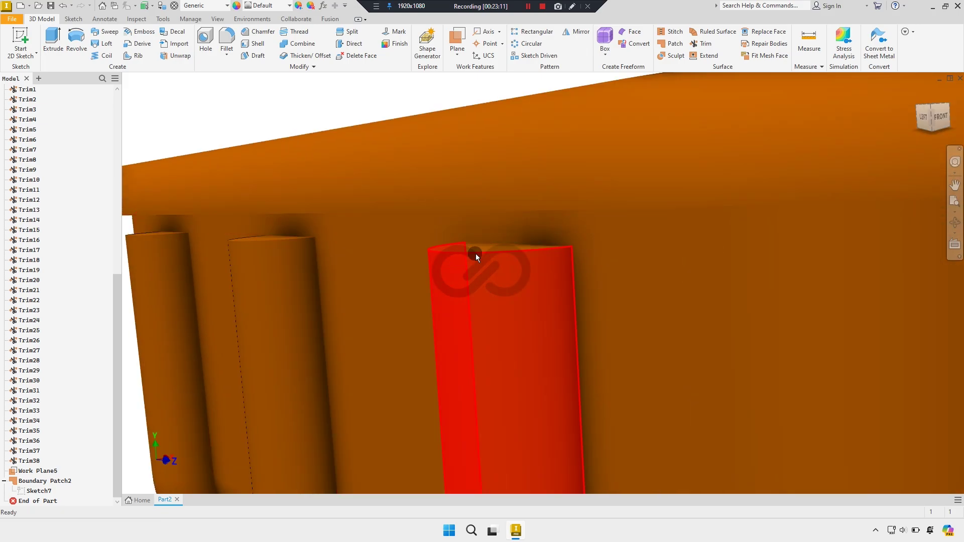
pyautogui.scroll(-5, 402, 231)
pyautogui.scroll(-3, 444, 249)
pyautogui.moveTo(443, 249)
pyautogui.keyDown('shift'); pyautogui.mouseDown(button='middle')
pyautogui.moveTo(419, 229)
pyautogui.moveTo(417, 260)
pyautogui.moveTo(440, 290)
pyautogui.mouseUp(button='middle'); pyautogui.keyUp('shift')
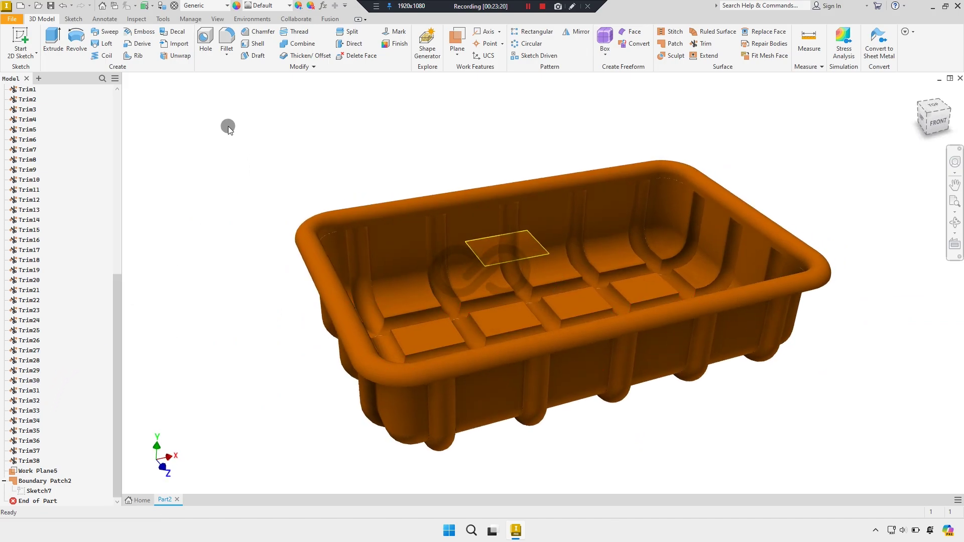
pyautogui.scroll(5, 28, 133)
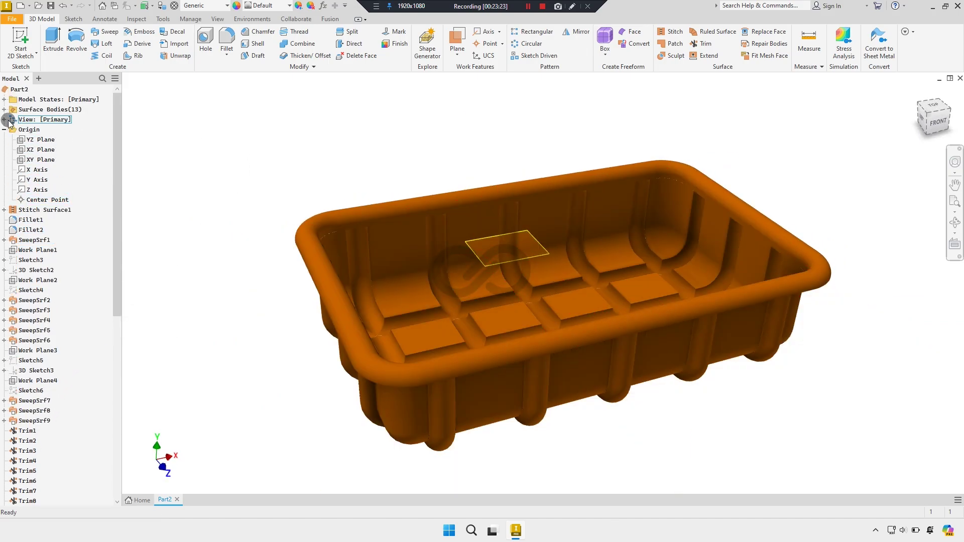
pyautogui.click(5, 121)
pyautogui.rightClick(35, 119)
pyautogui.click(50, 130)
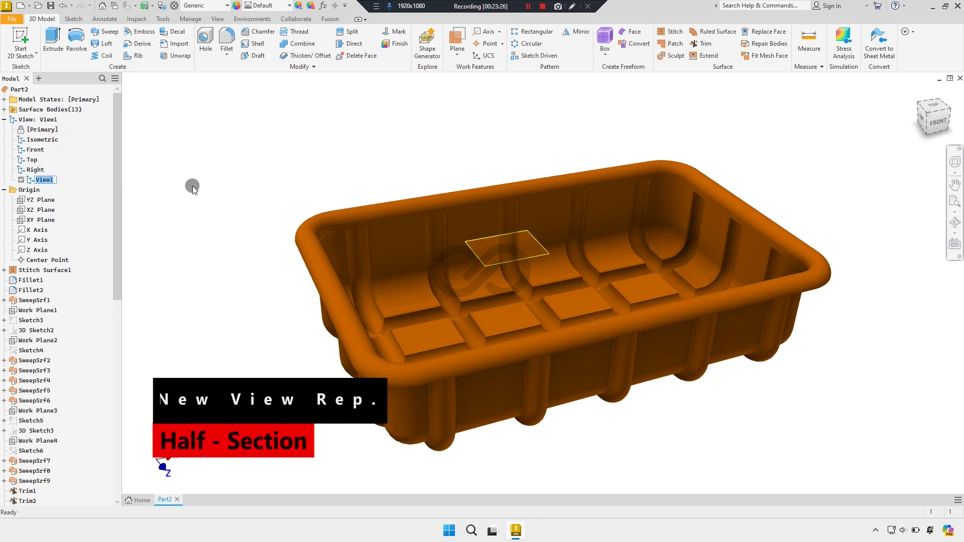
pyautogui.write('Half Se')
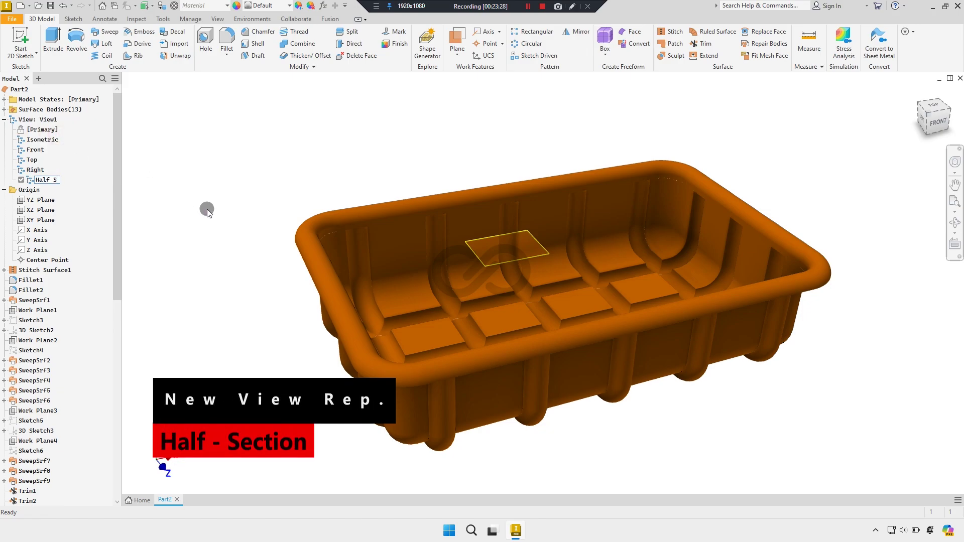
pyautogui.write('ction')
pyautogui.press('Return')
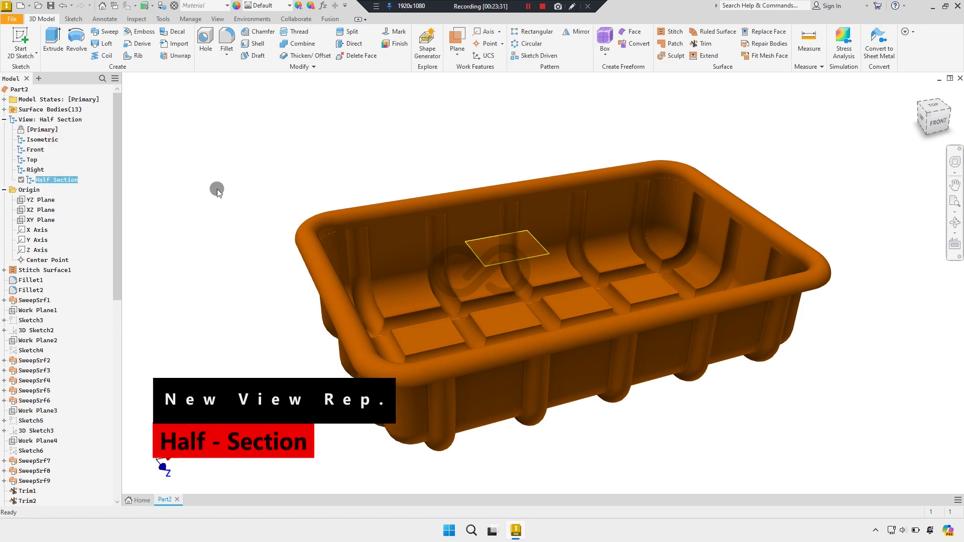
# Cut the tray in a half-section view along the work plane, then reactivate Isometric
pyautogui.click(217, 188)
pyautogui.click(218, 18)
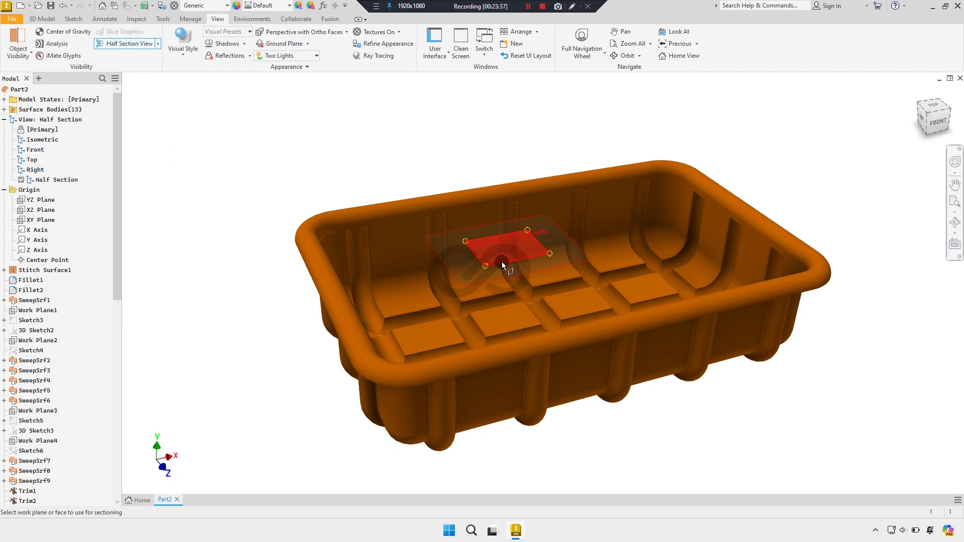
pyautogui.click(502, 261)
pyautogui.click(522, 200)
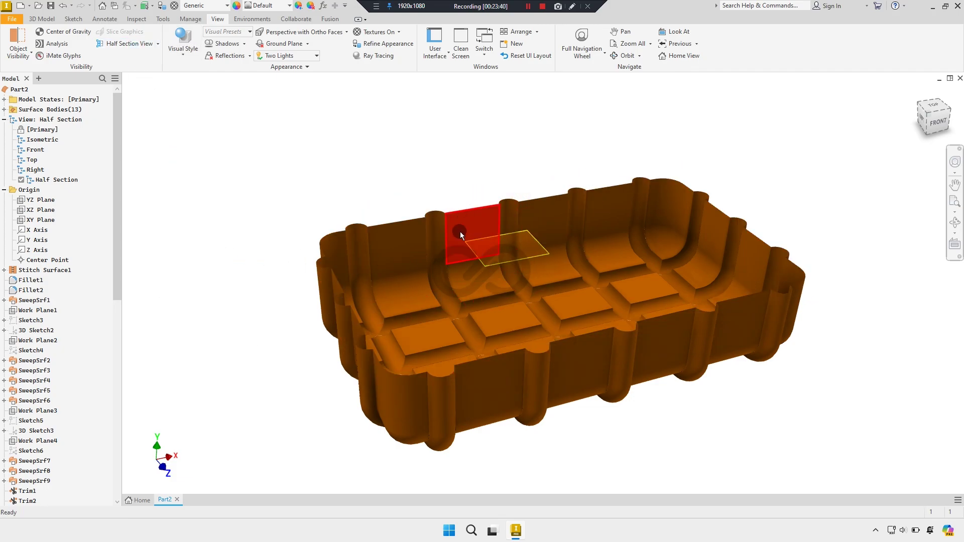
pyautogui.scroll(-4, 399, 321)
pyautogui.scroll(4, 399, 320)
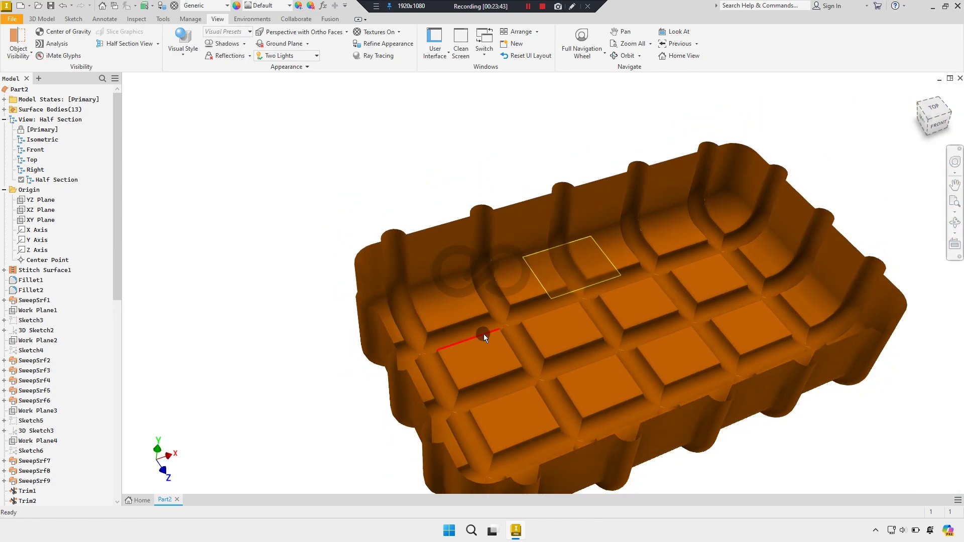
pyautogui.moveTo(483, 334)
pyautogui.keyDown('shift'); pyautogui.mouseDown(button='middle')
pyautogui.moveTo(469, 320)
pyautogui.moveTo(687, 334)
pyautogui.mouseUp(button='middle'); pyautogui.keyUp('shift')
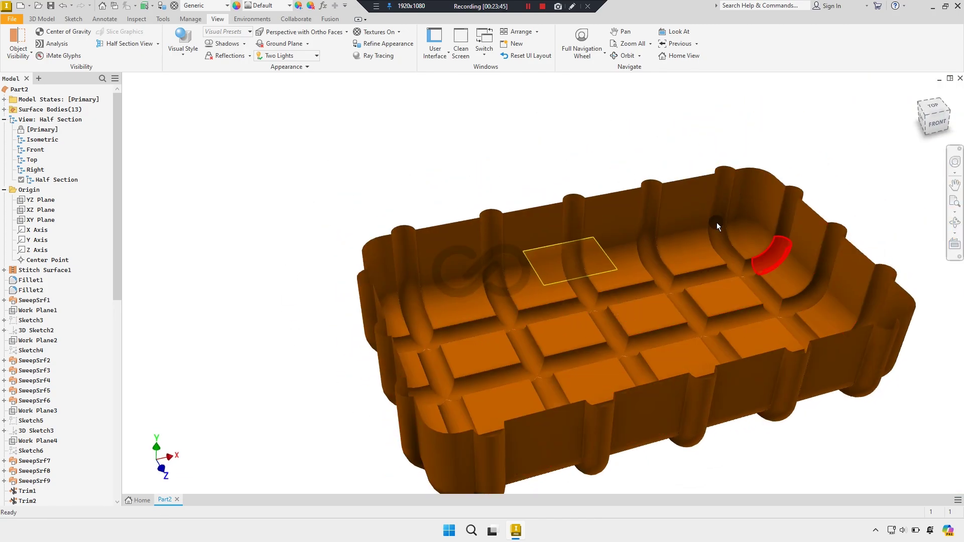
pyautogui.click(89, 60)
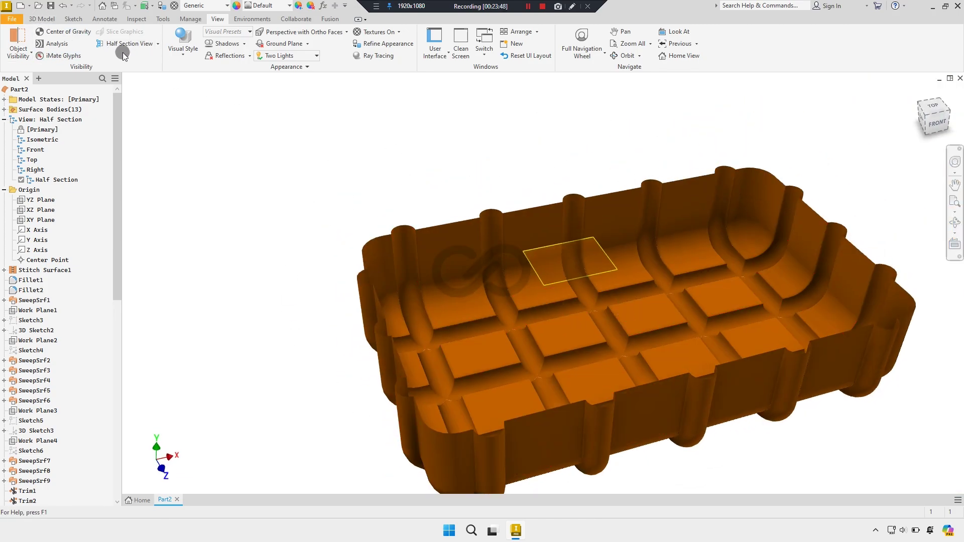
pyautogui.doubleClick(49, 141)
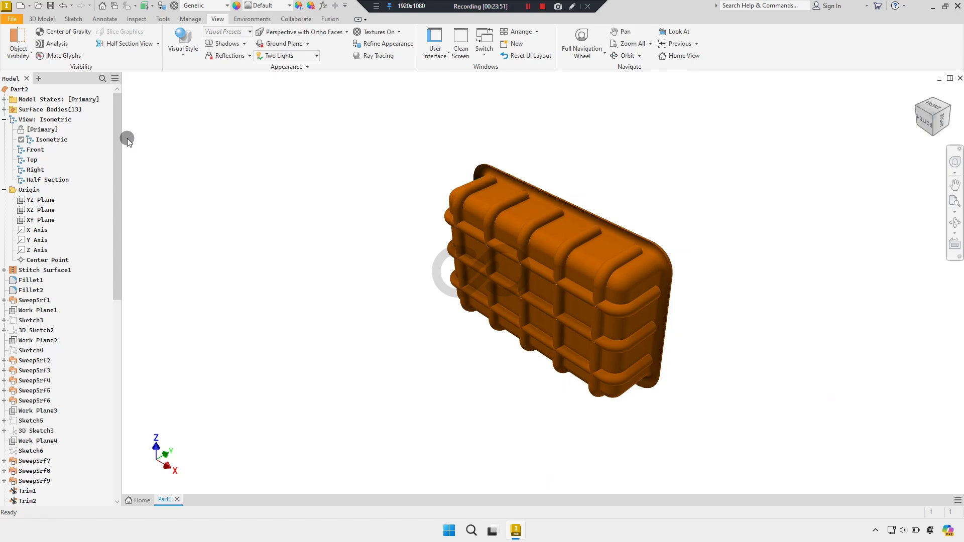
# Turn off Sketch7's visibility so its profiles no longer show on the tray
pyautogui.click(52, 20)
pyautogui.moveTo(913, 106)
pyautogui.mouseDown()
pyautogui.moveTo(494, 259)
pyautogui.moveTo(521, 287)
pyautogui.mouseUp()
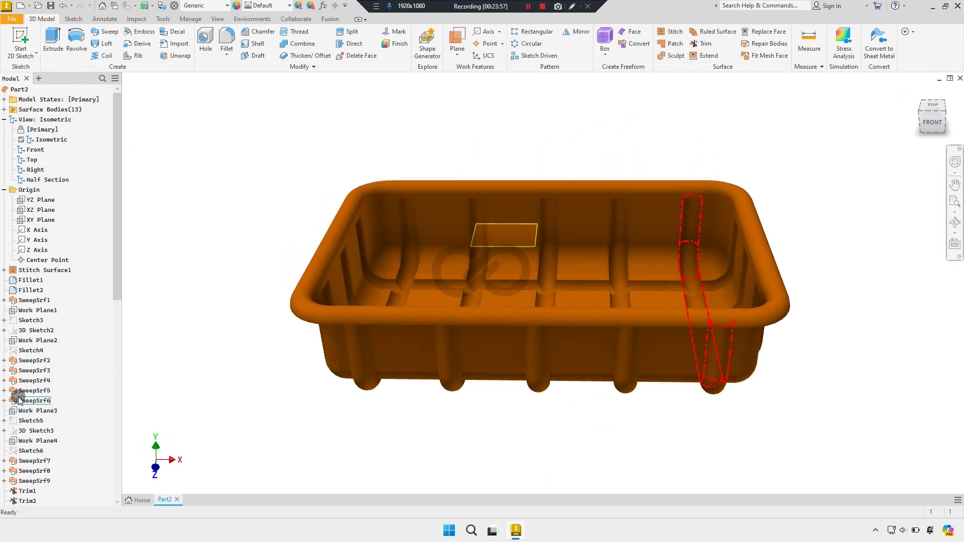
pyautogui.scroll(-10, 35, 452)
pyautogui.rightClick(35, 492)
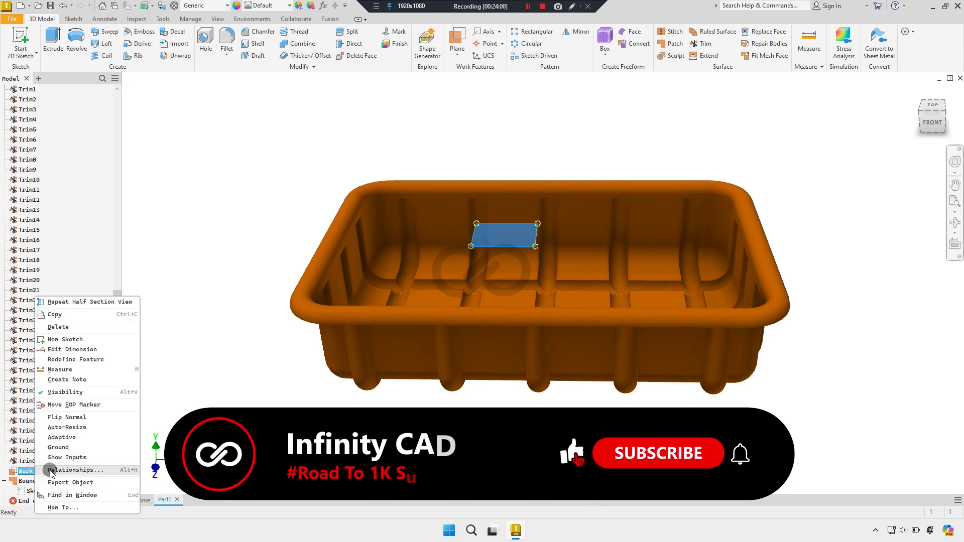
pyautogui.click(66, 389)
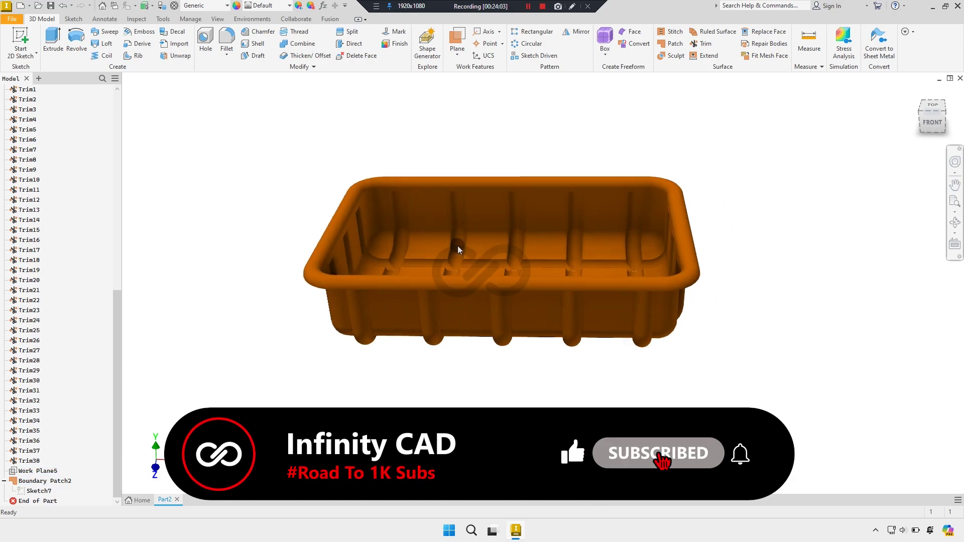
# Orbit to a top-down view of the tray and begin a Stitch with 0.254 mm tolerance
pyautogui.moveTo(456, 243)
pyautogui.keyDown('shift'); pyautogui.mouseDown(button='middle')
pyautogui.moveTo(476, 196)
pyautogui.moveTo(653, 151)
pyautogui.mouseUp(button='middle'); pyautogui.keyUp('shift')
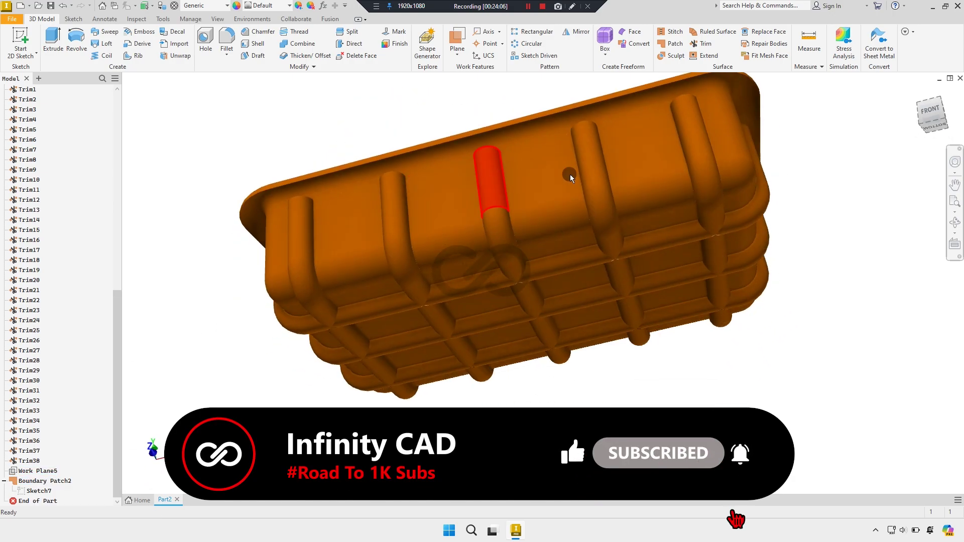
pyautogui.click(917, 127)
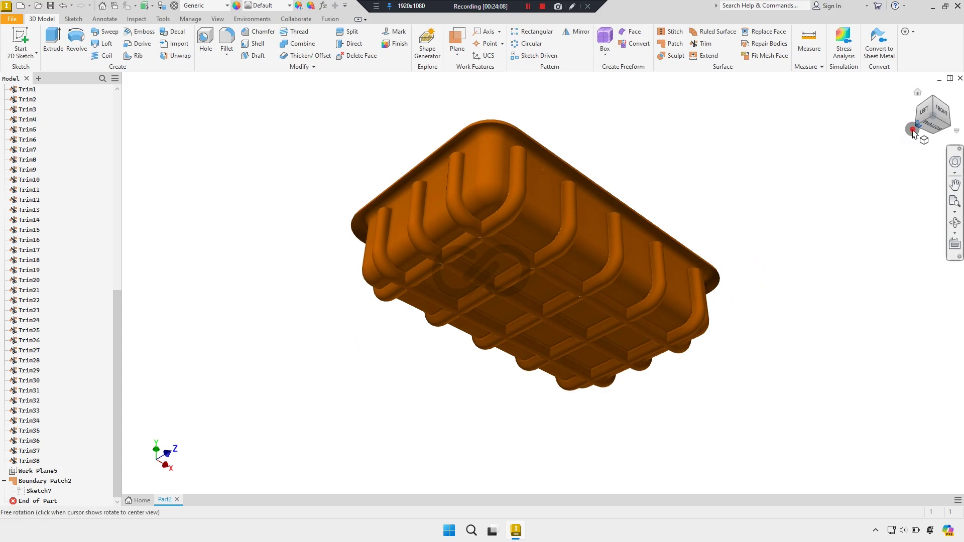
pyautogui.moveTo(913, 131)
pyautogui.keyDown('shift'); pyautogui.mouseDown(button='middle')
pyautogui.moveTo(646, 142)
pyautogui.moveTo(572, 192)
pyautogui.mouseUp(button='middle'); pyautogui.keyUp('shift')
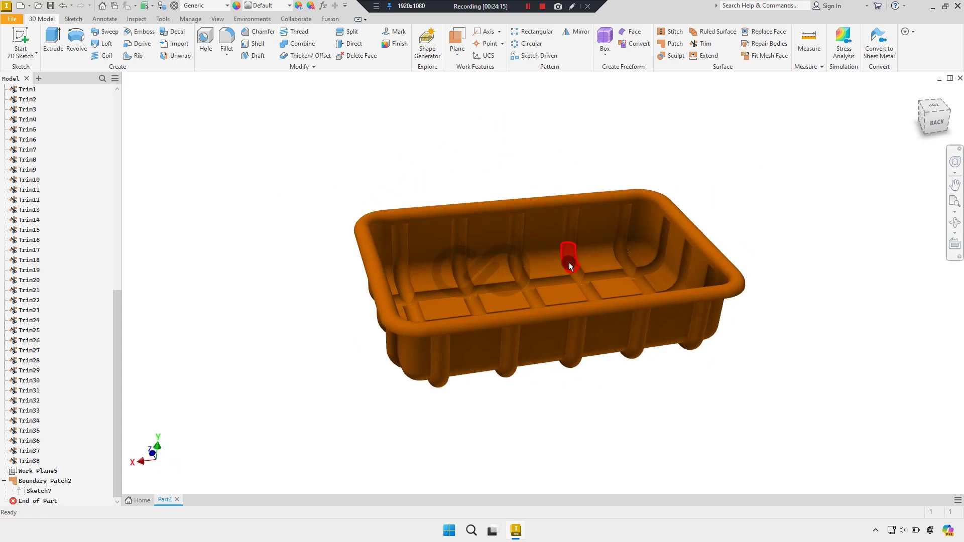
pyautogui.keyDown('shift'); pyautogui.moveTo(569, 266); pyautogui.dragTo(498, 289, button='middle'); pyautogui.keyUp('shift')
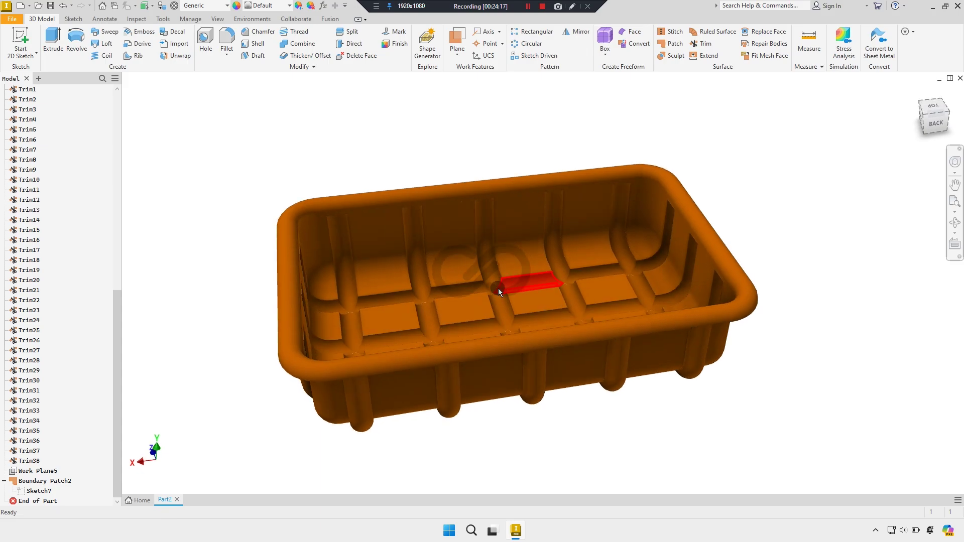
pyautogui.scroll(-2, 498, 288)
pyautogui.click(672, 31)
# Stitch all the tray's surfaces together into Stitch Surface2
pyautogui.scroll(2, 692, 81)
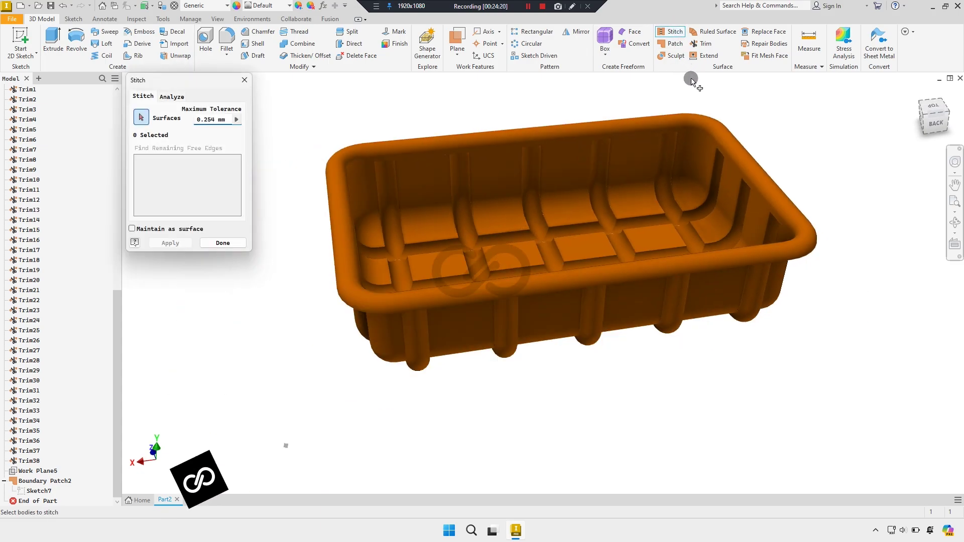
pyautogui.moveTo(907, 376); pyautogui.dragTo(383, 133)
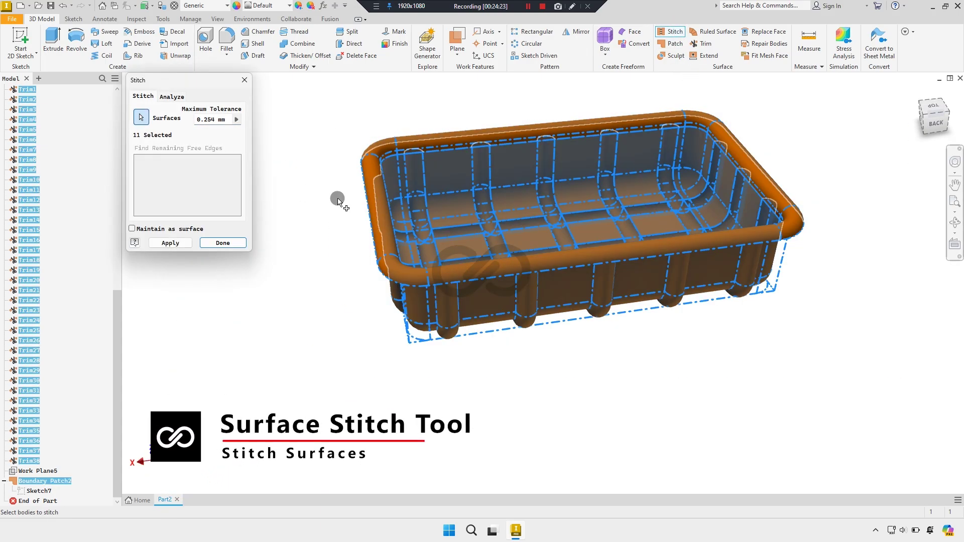
pyautogui.click(170, 243)
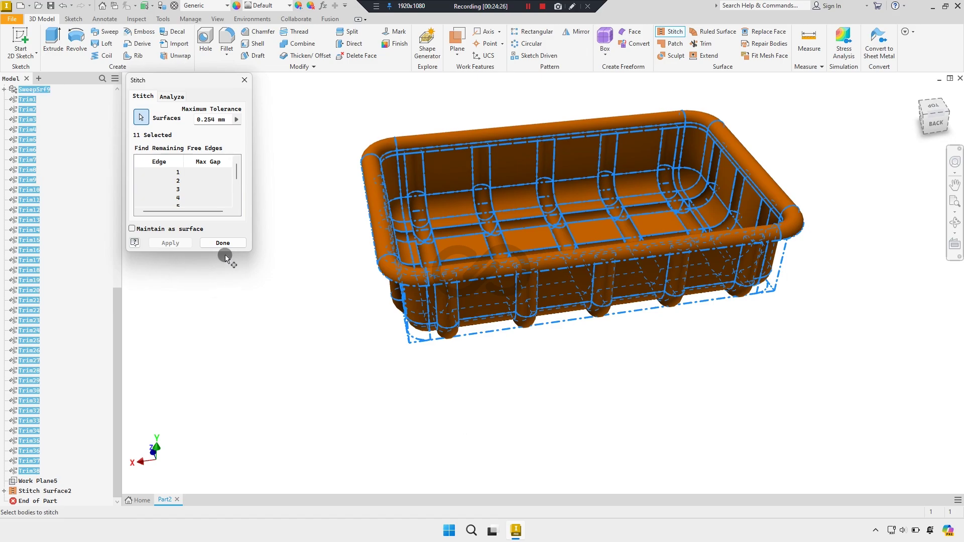
pyautogui.click(222, 242)
pyautogui.keyDown('shift'); pyautogui.moveTo(340, 293); pyautogui.dragTo(137, 402, button='middle'); pyautogui.keyUp('shift')
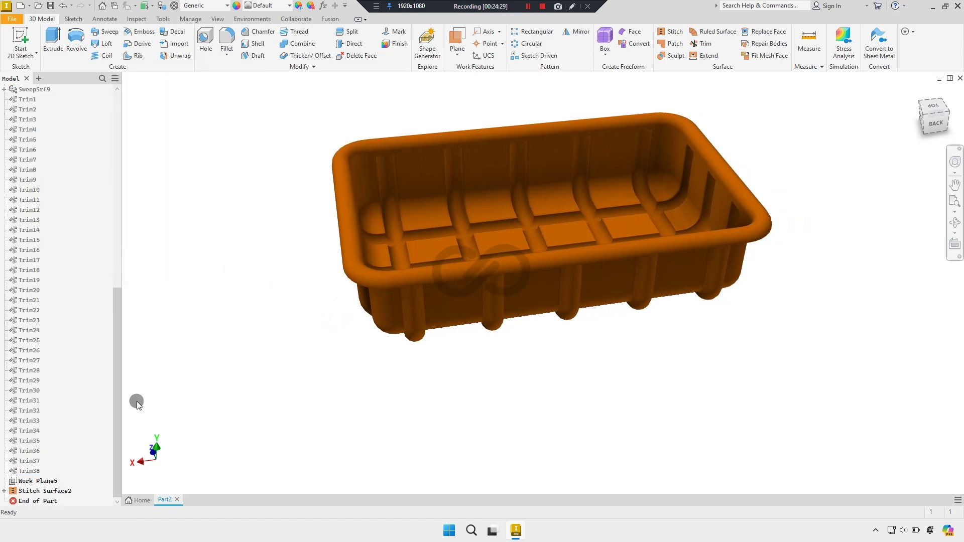
pyautogui.keyDown('shift'); pyautogui.moveTo(399, 337); pyautogui.dragTo(351, 169, button='middle'); pyautogui.keyUp('shift')
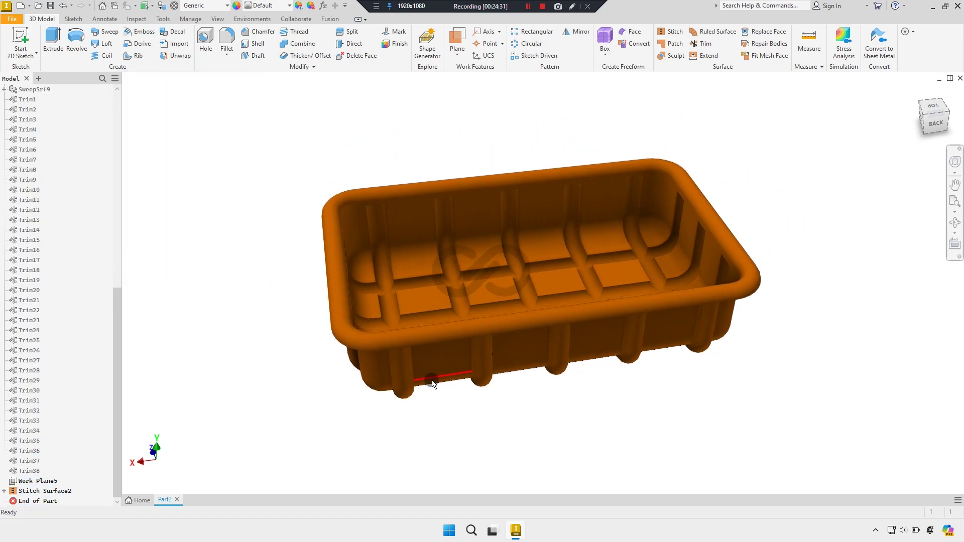
# Thicken all 150 tray faces symmetrically by 1 mm into a solid
pyautogui.click(310, 56)
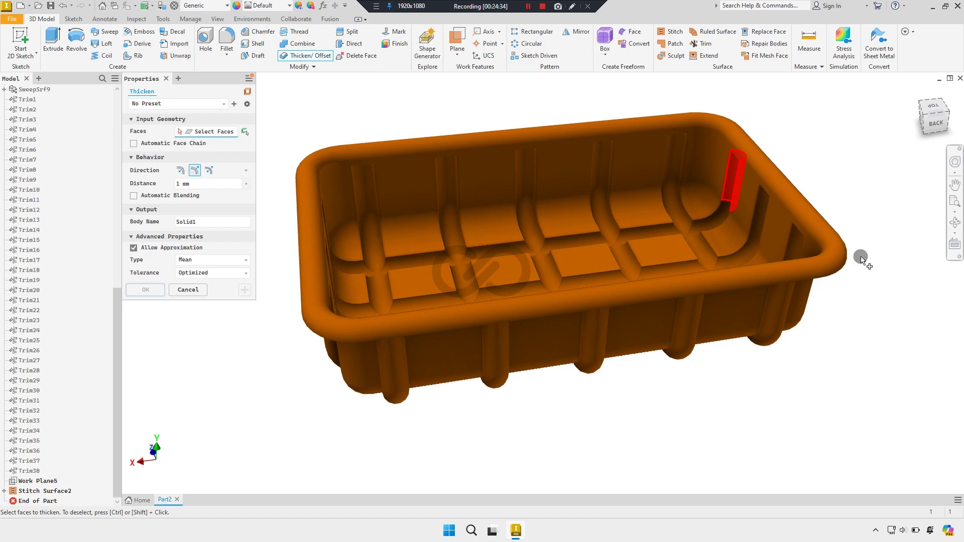
pyautogui.moveTo(891, 408); pyautogui.dragTo(309, 157)
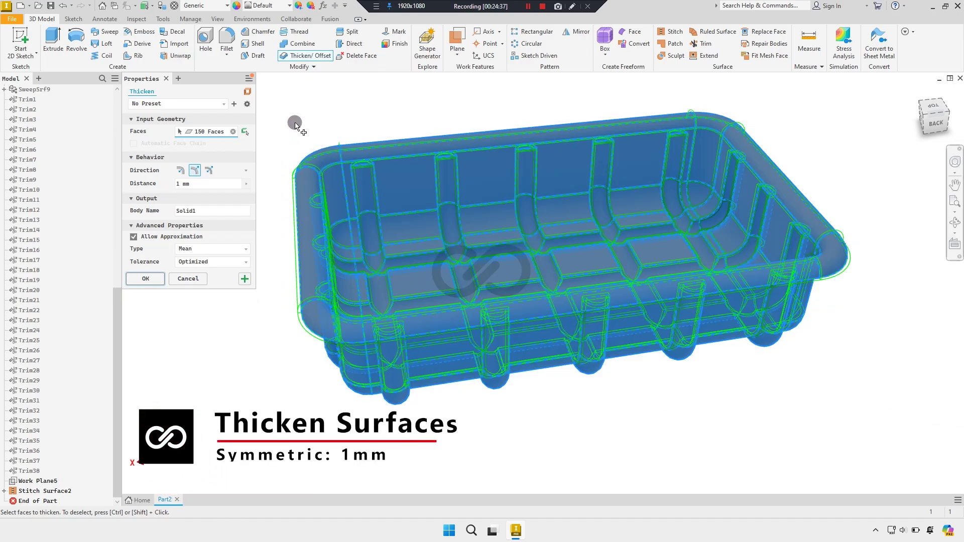
pyautogui.click(208, 170)
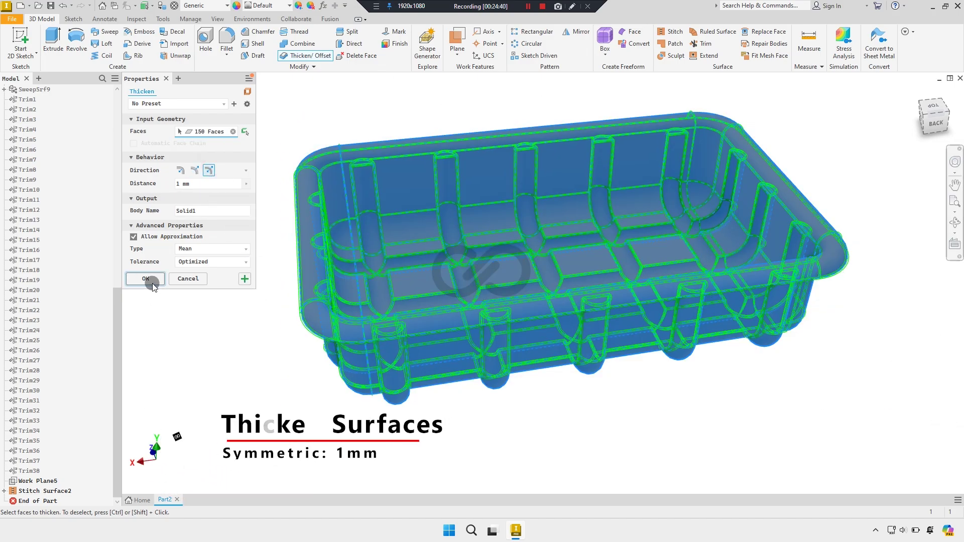
pyautogui.press('Return')
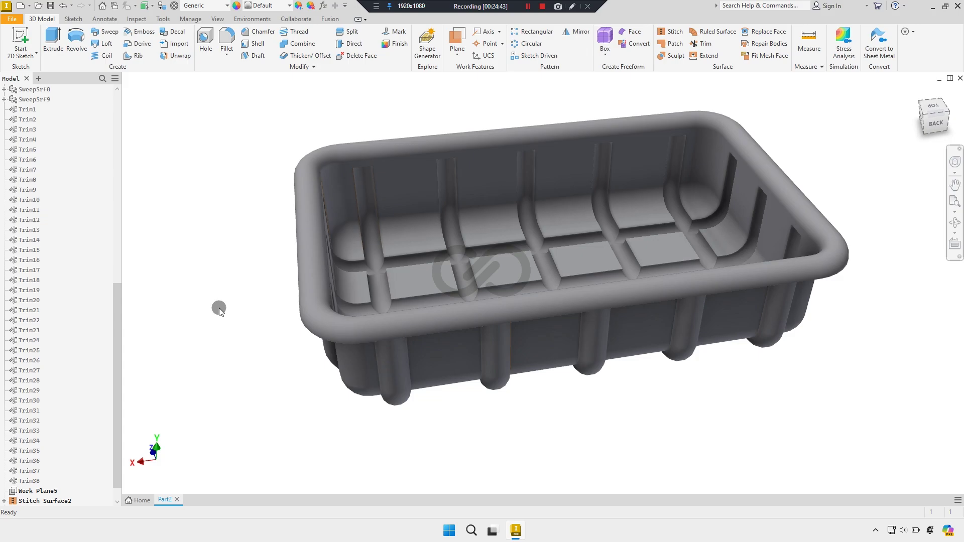
pyautogui.keyDown('shift'); pyautogui.moveTo(240, 300); pyautogui.dragTo(296, 367, button='middle'); pyautogui.keyUp('shift')
# Set the tray's material to PPS Plastic
pyautogui.click(205, 9)
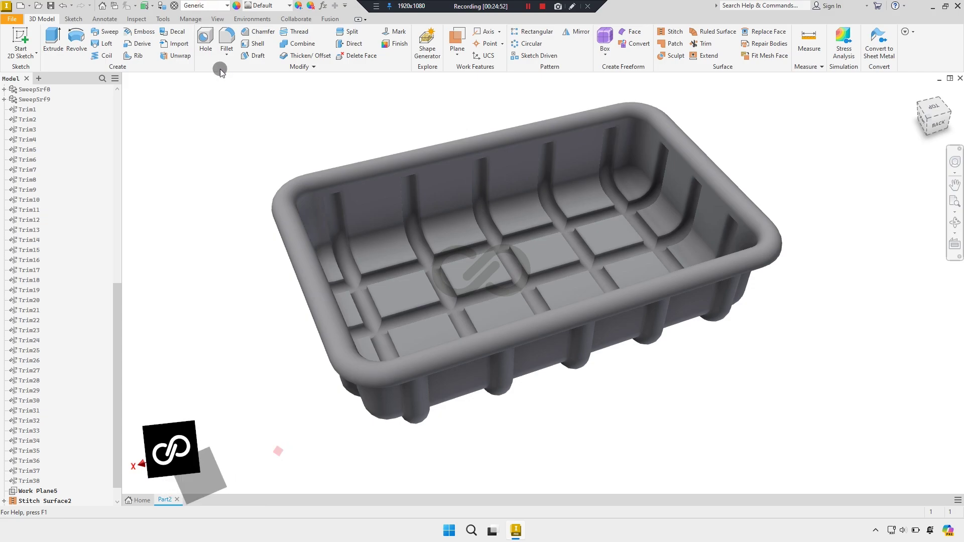
pyautogui.scroll(-2, 221, 207)
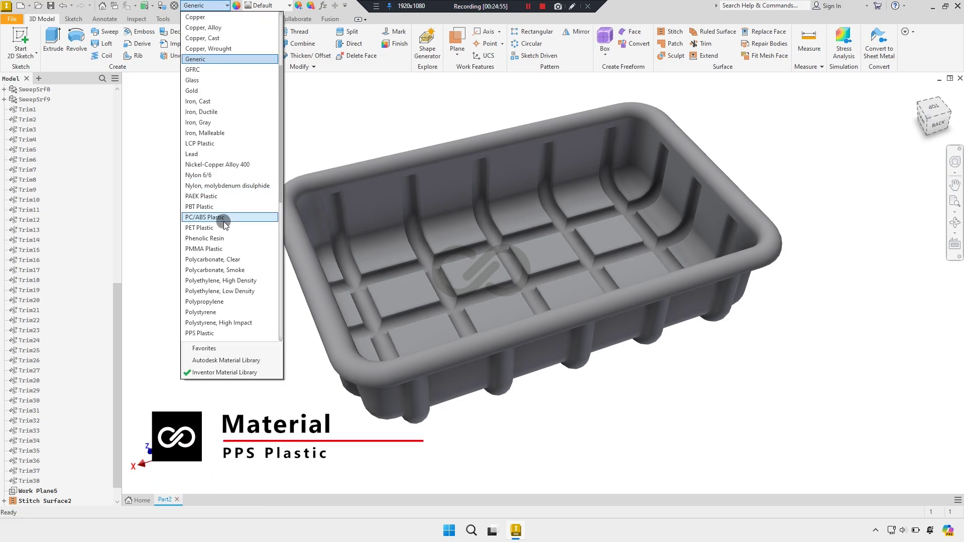
pyautogui.scroll(-3, 216, 226)
pyautogui.click(210, 240)
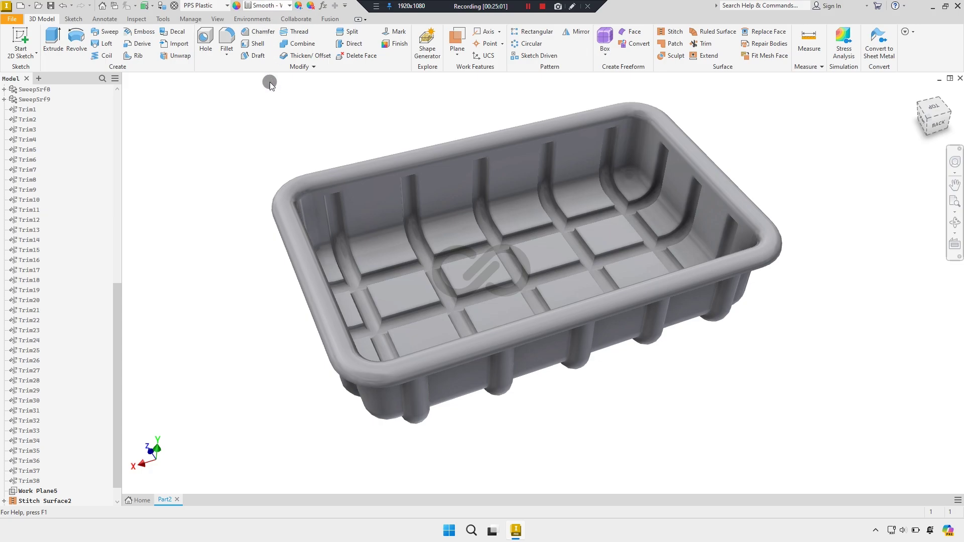
# Give the tray the Cherry - Natural Low Gloss appearance
pyautogui.click(268, 6)
pyautogui.scroll(-1, 272, 104)
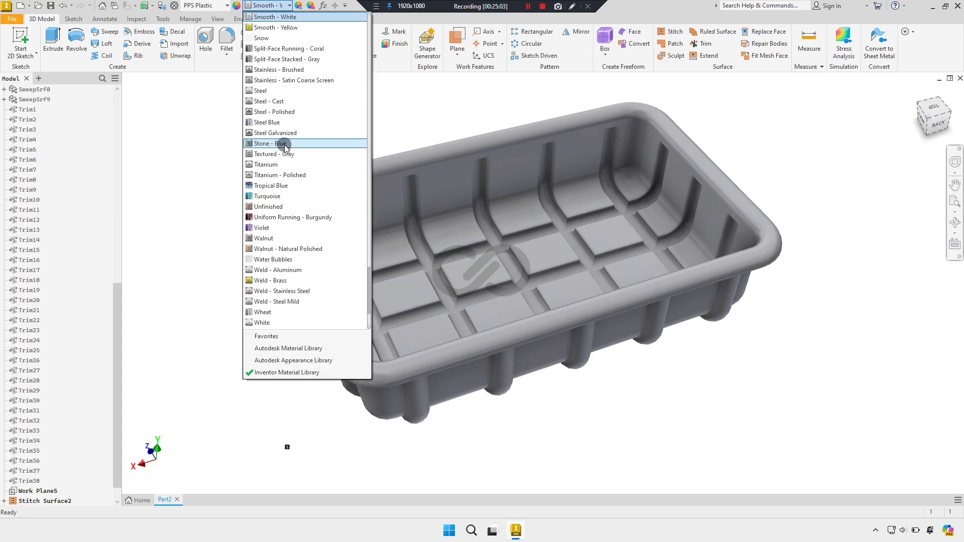
pyautogui.scroll(2, 284, 150)
pyautogui.scroll(1, 284, 150)
pyautogui.scroll(4, 286, 158)
pyautogui.scroll(3, 284, 151)
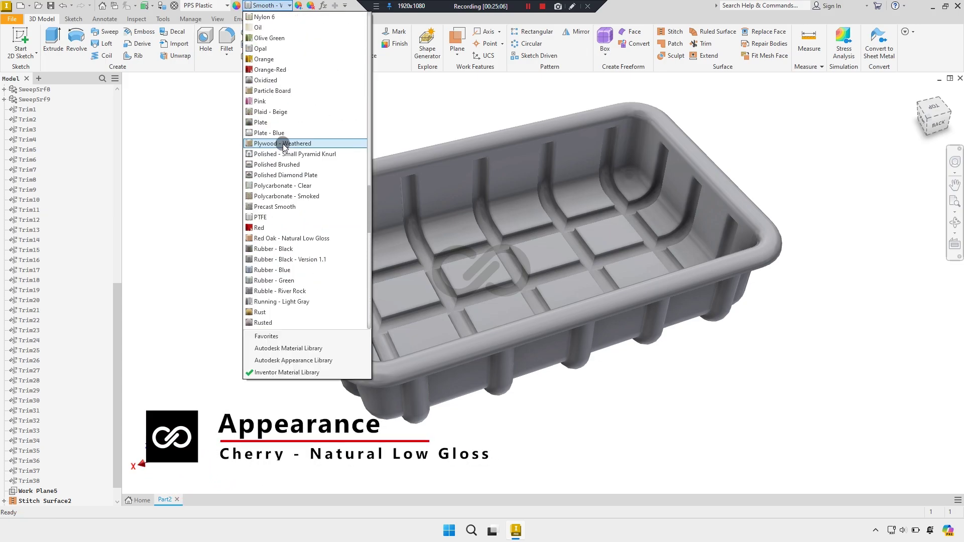
pyautogui.moveTo(369, 198); pyautogui.dragTo(369, 76)
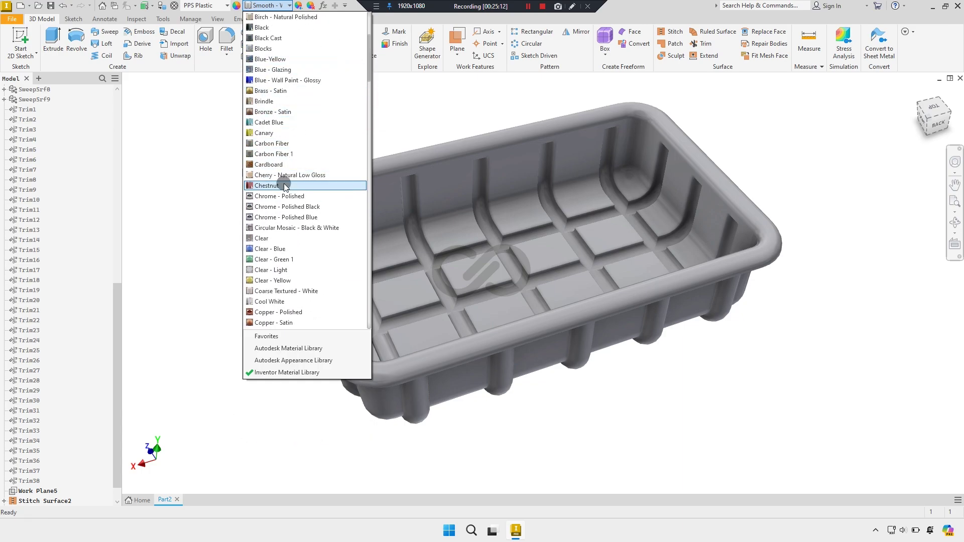
pyautogui.click(285, 175)
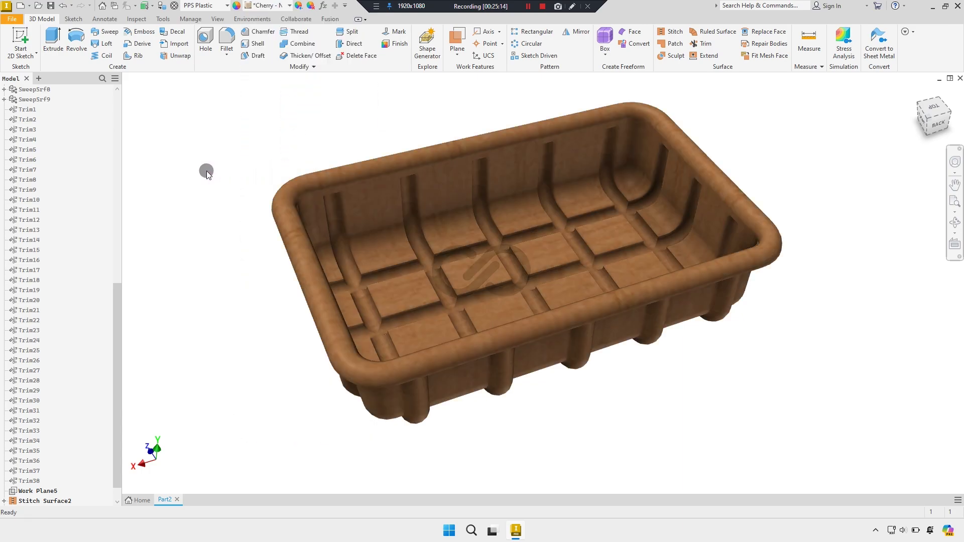
# Tint Solid1's cherry appearance with an RGB 255, 163, 163 colour override
pyautogui.click(300, 9)
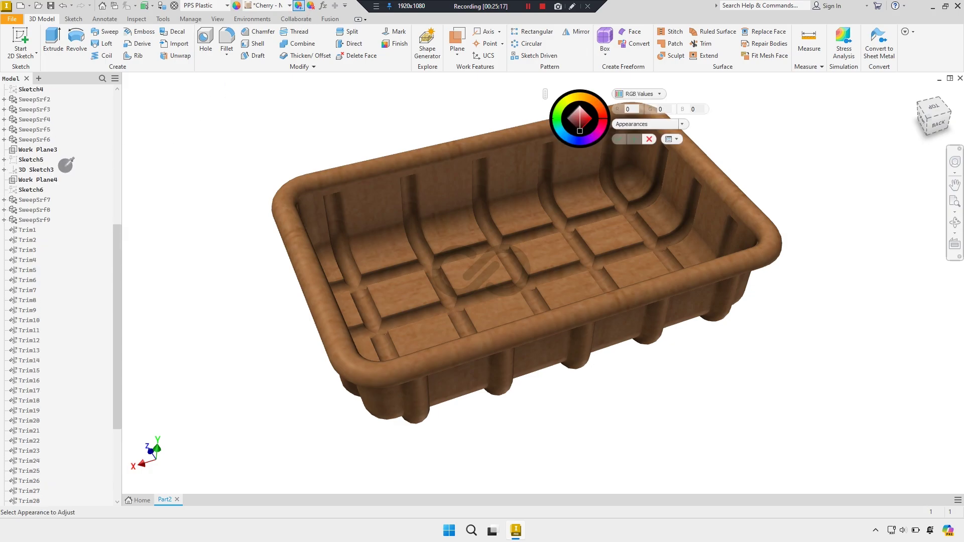
pyautogui.click(4, 109)
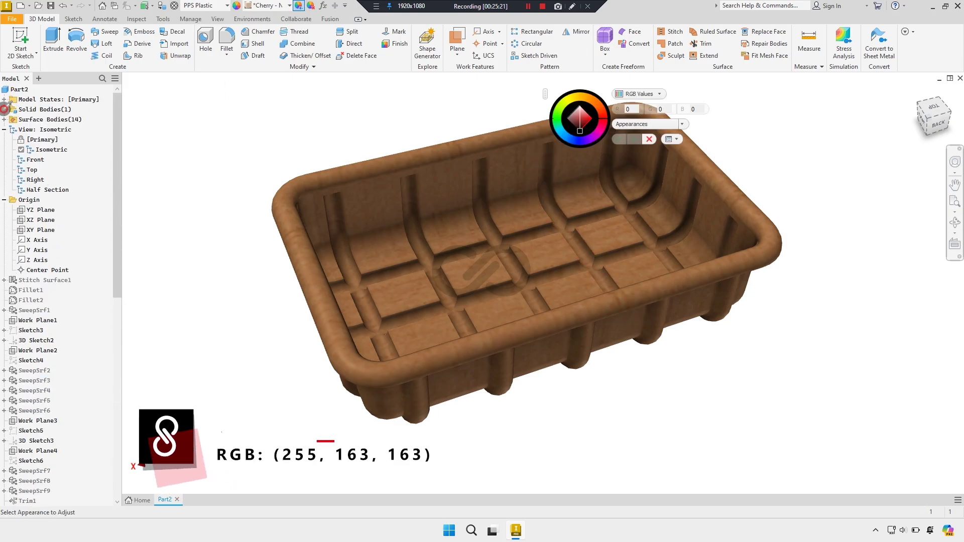
pyautogui.click(37, 119)
pyautogui.doubleClick(636, 109)
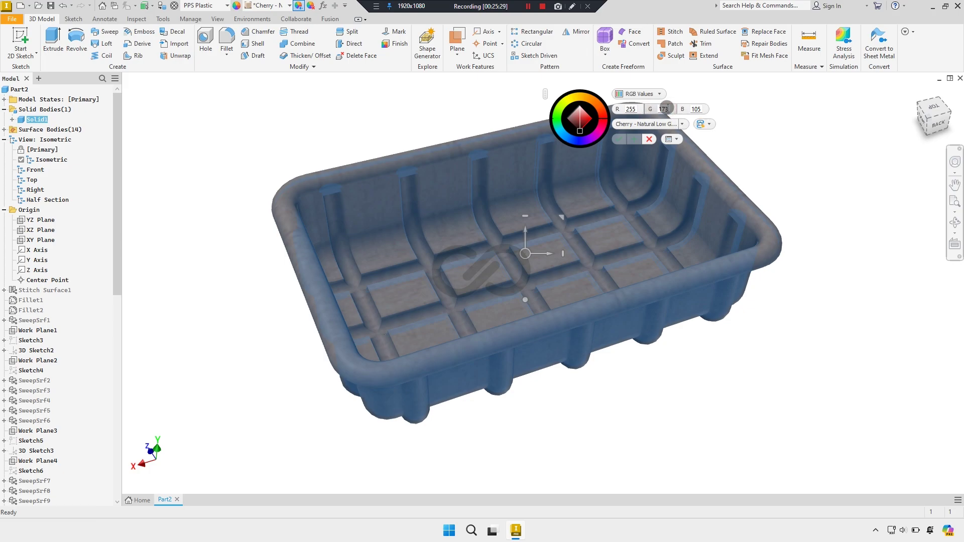
pyautogui.write('016')
pyautogui.press('Tab')
pyautogui.write('163')
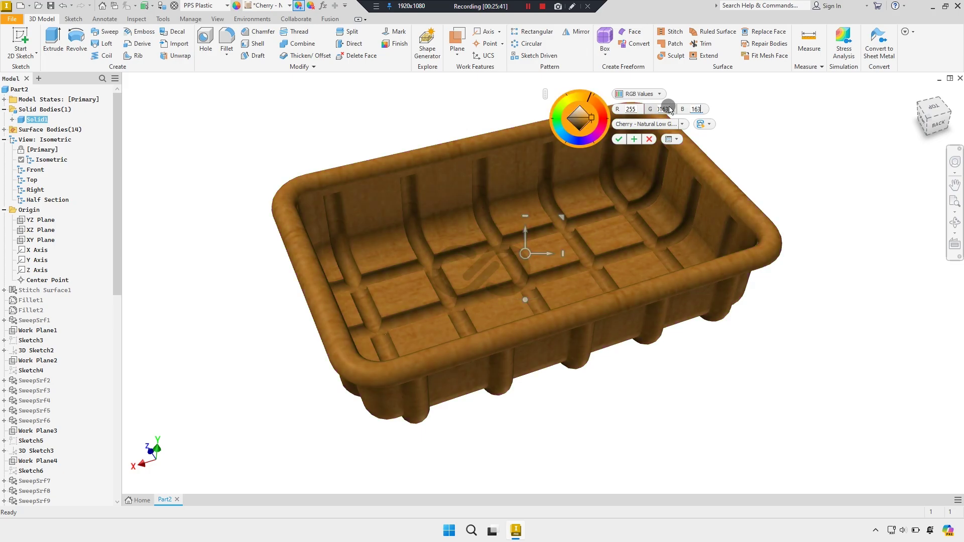
pyautogui.click(619, 140)
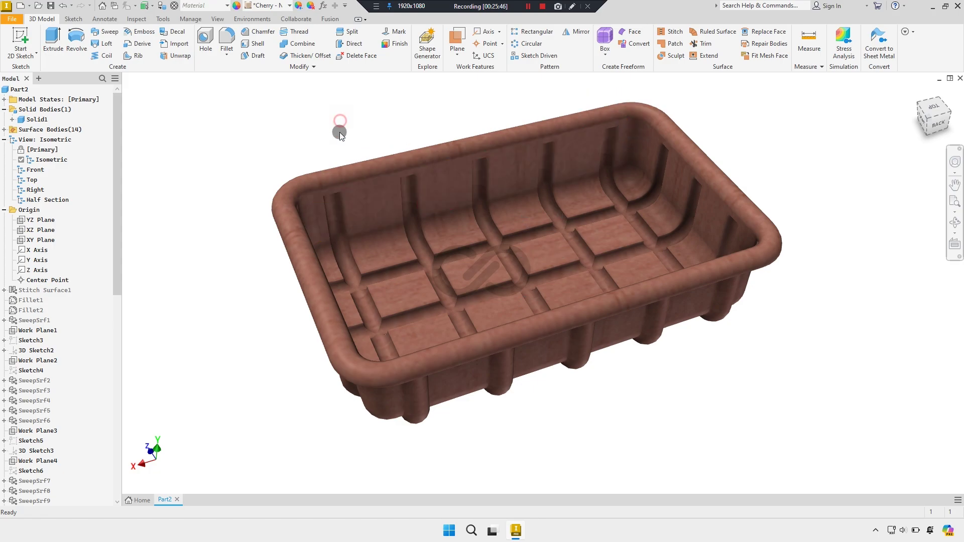